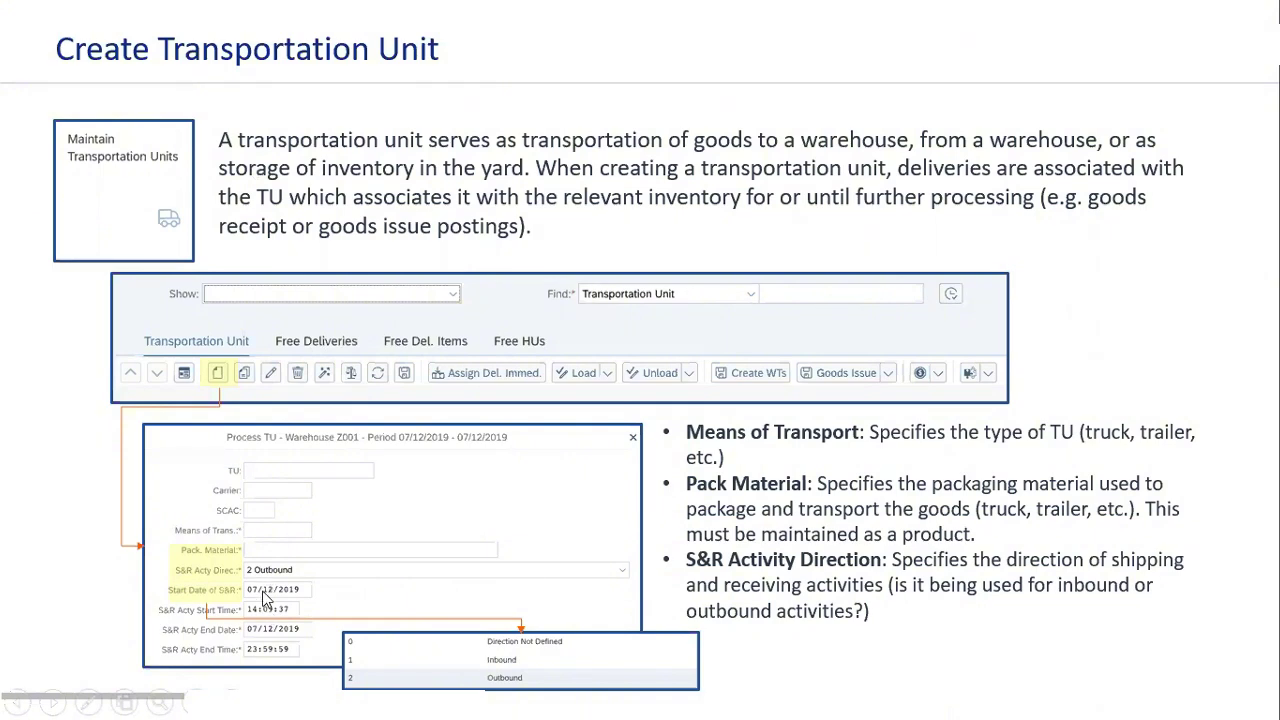
# Step: Switch to the SAP launchpad, open Maintain Transportation Units and start creating a new transportation unit
pyautogui.click(57, 696)
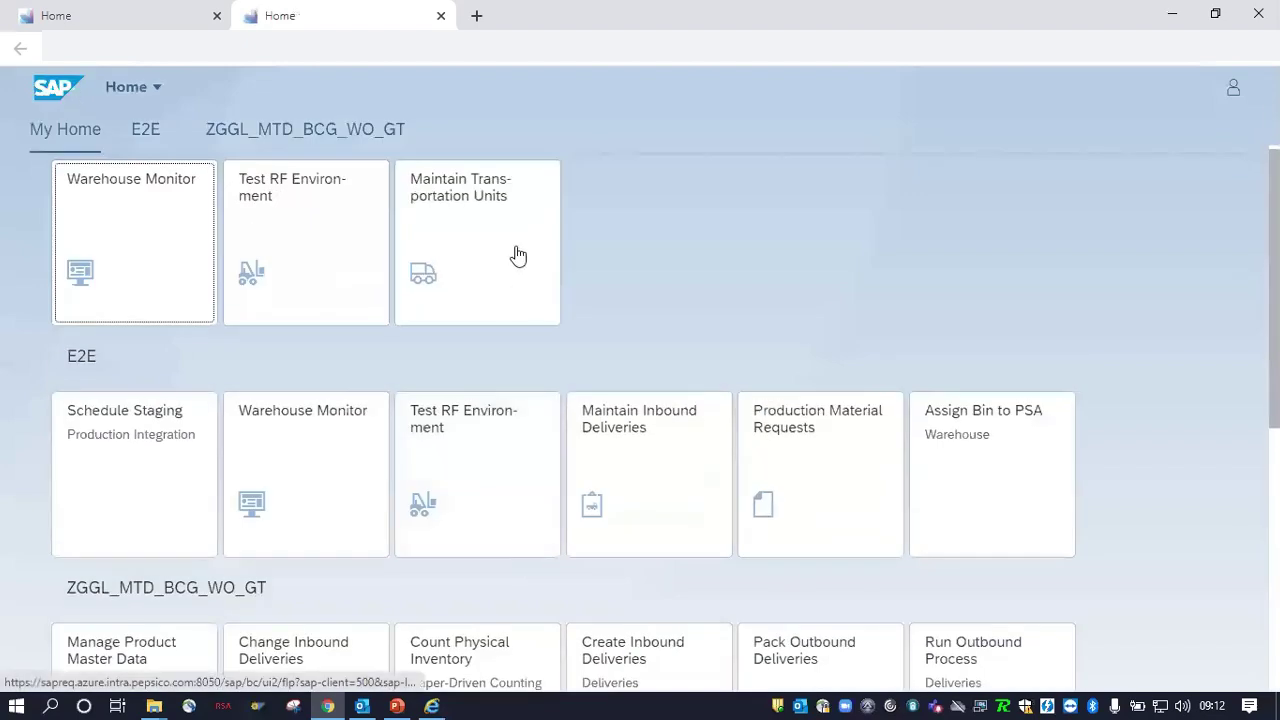
pyautogui.click(502, 207)
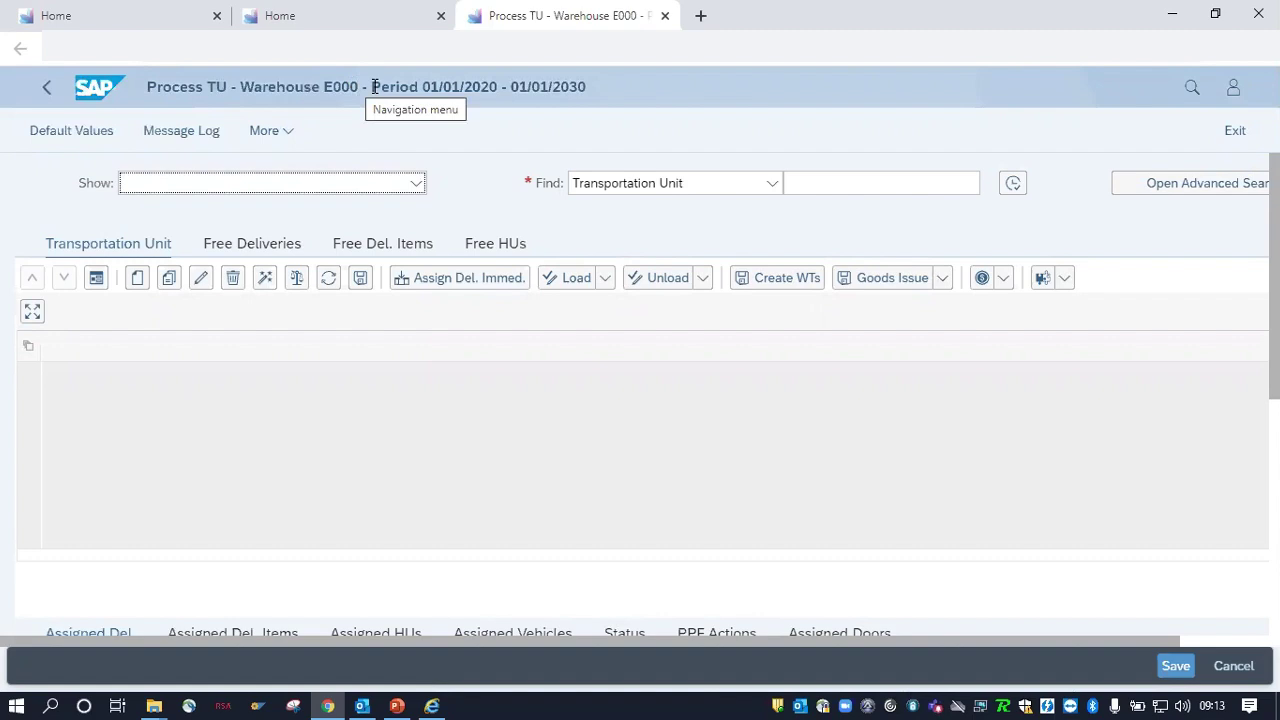
pyautogui.click(139, 284)
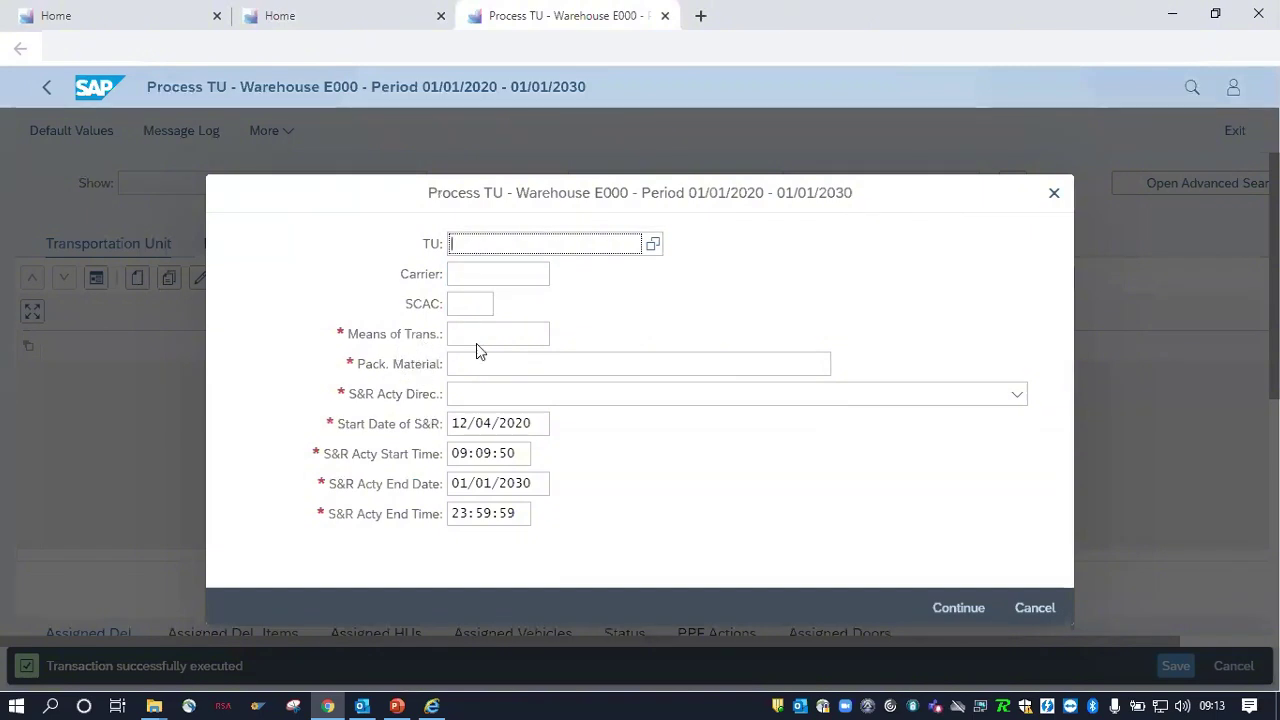
# Step: Set the new transportation unit's means of transport to Z004 and its packaging material to 400011141 (Truck)
pyautogui.click(514, 336)
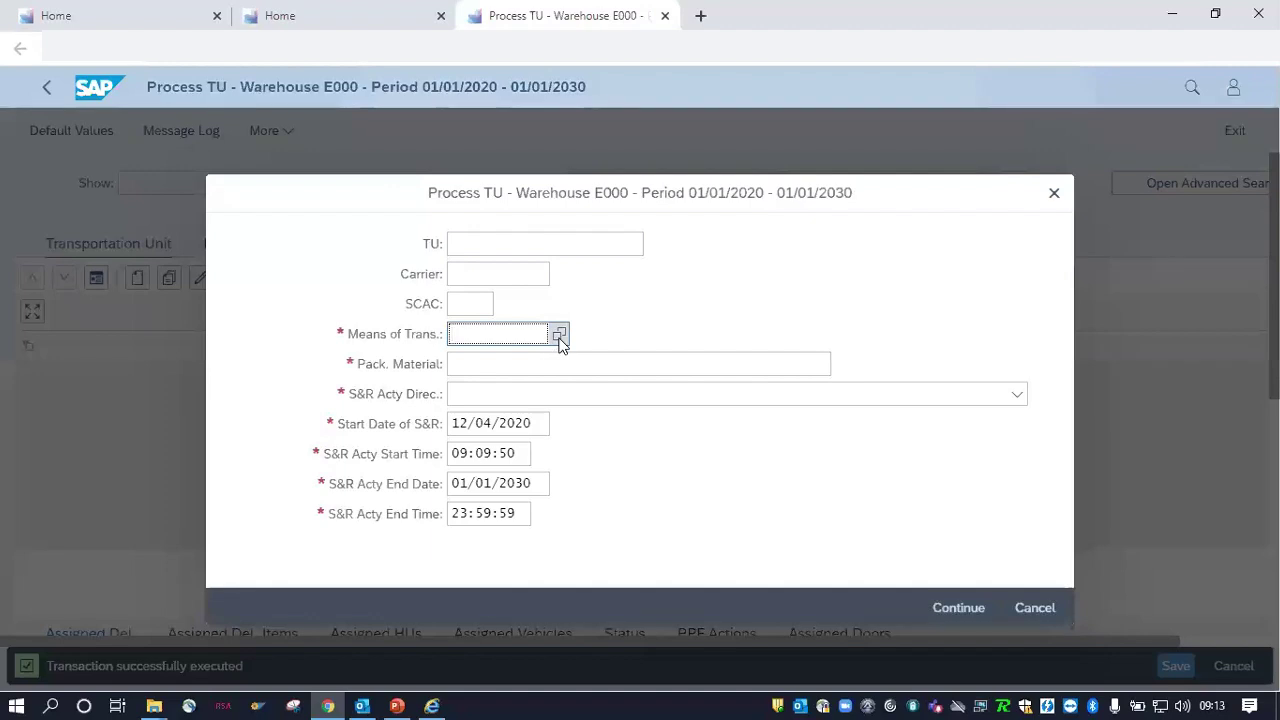
pyautogui.click(559, 336)
pyautogui.click(961, 520)
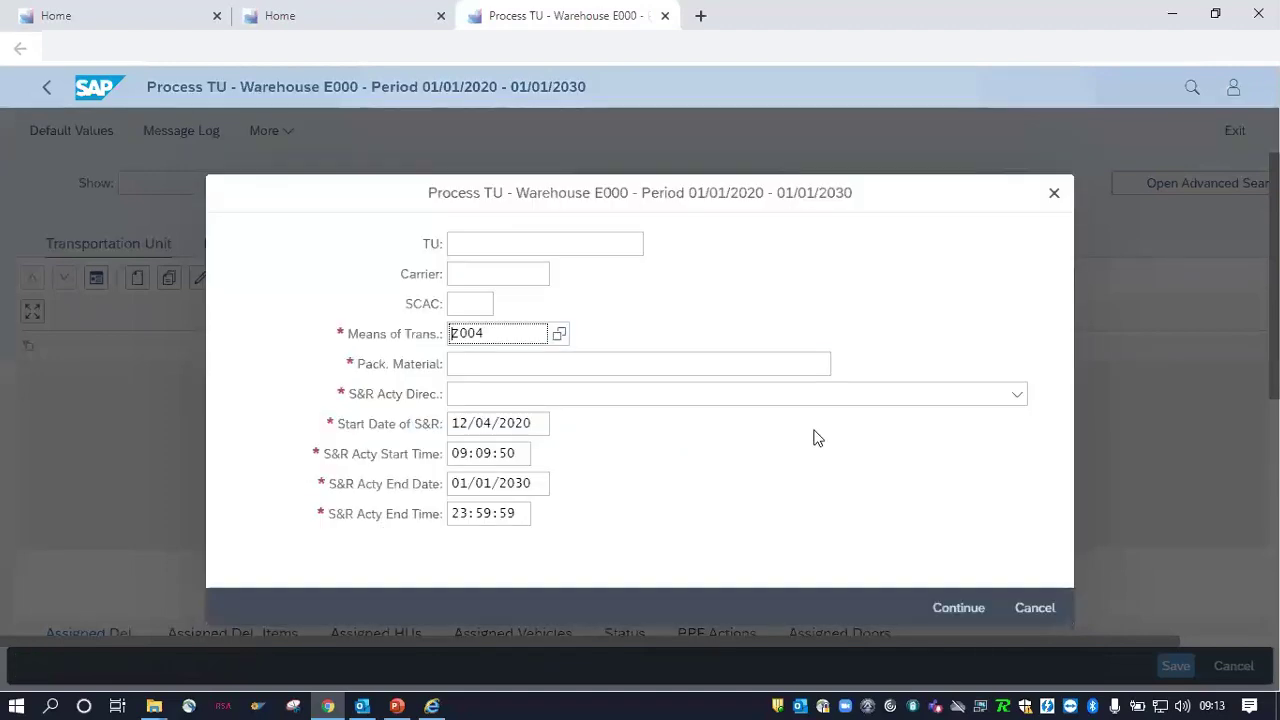
pyautogui.click(657, 366)
pyautogui.click(843, 364)
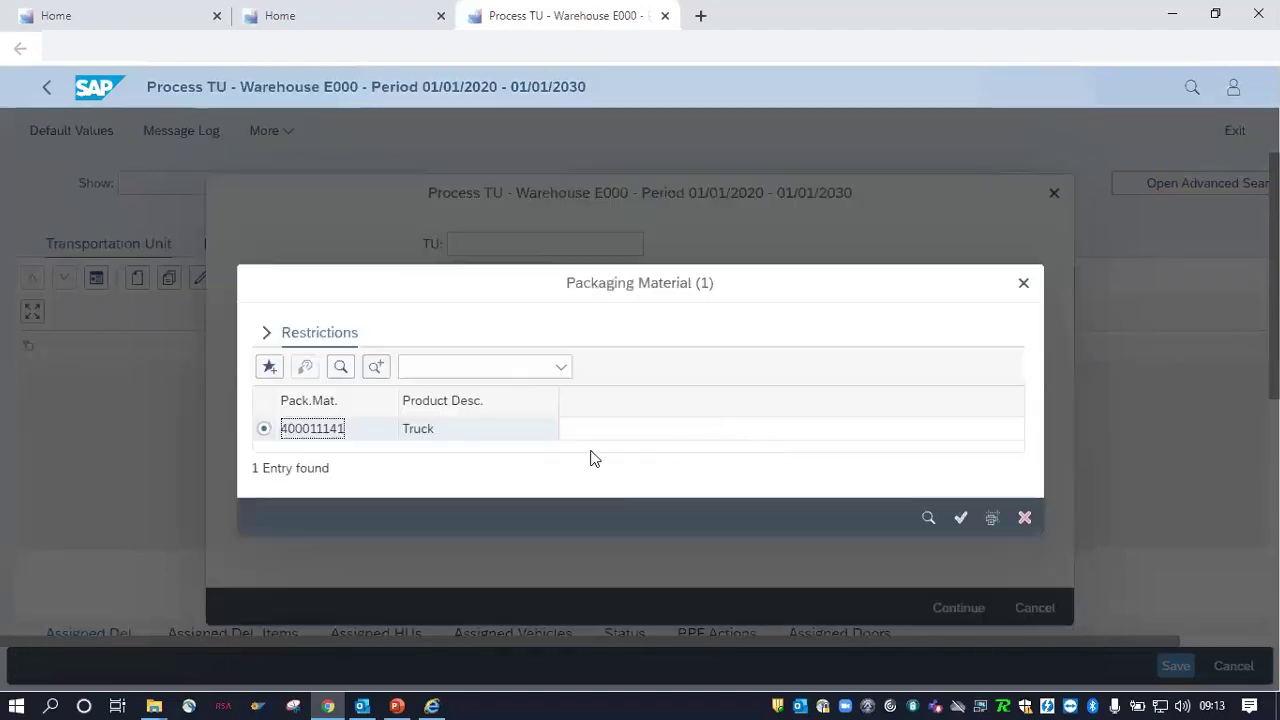
pyautogui.click(961, 518)
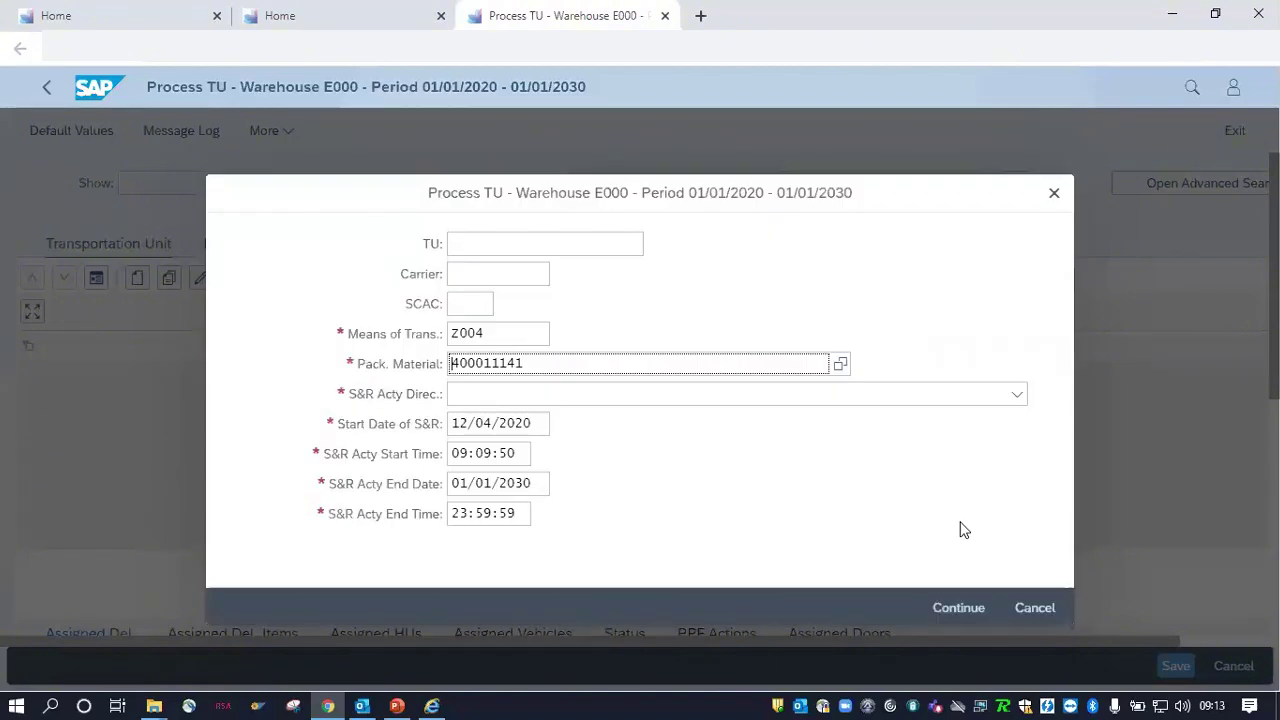
# Step: Set the S&R activity direction to 2 Outbound and create the transportation unit
pyautogui.click(757, 394)
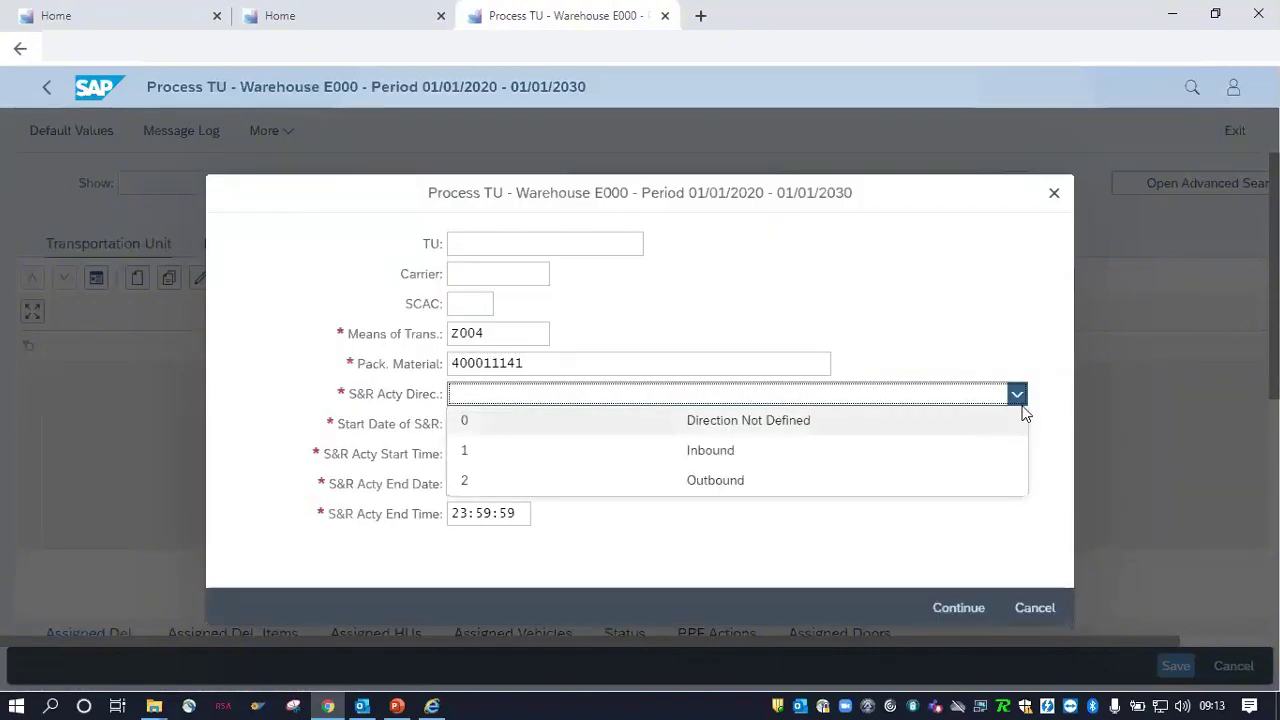
pyautogui.click(729, 482)
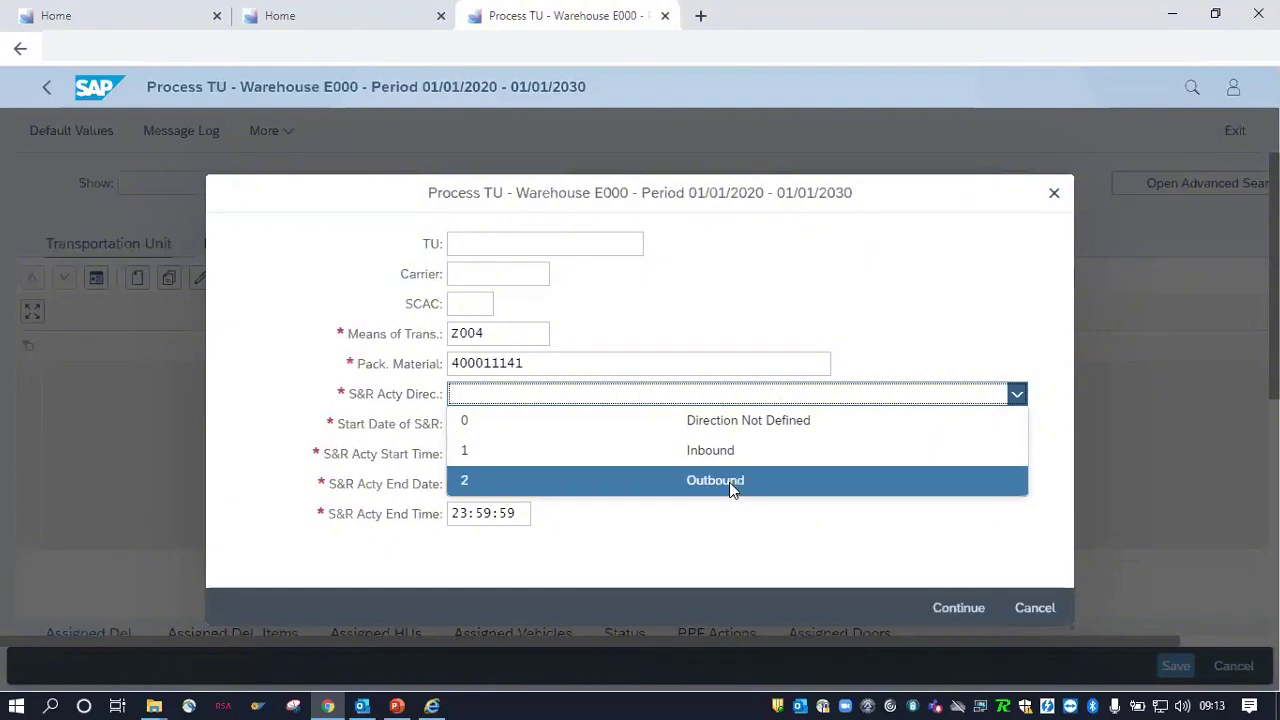
pyautogui.click(952, 610)
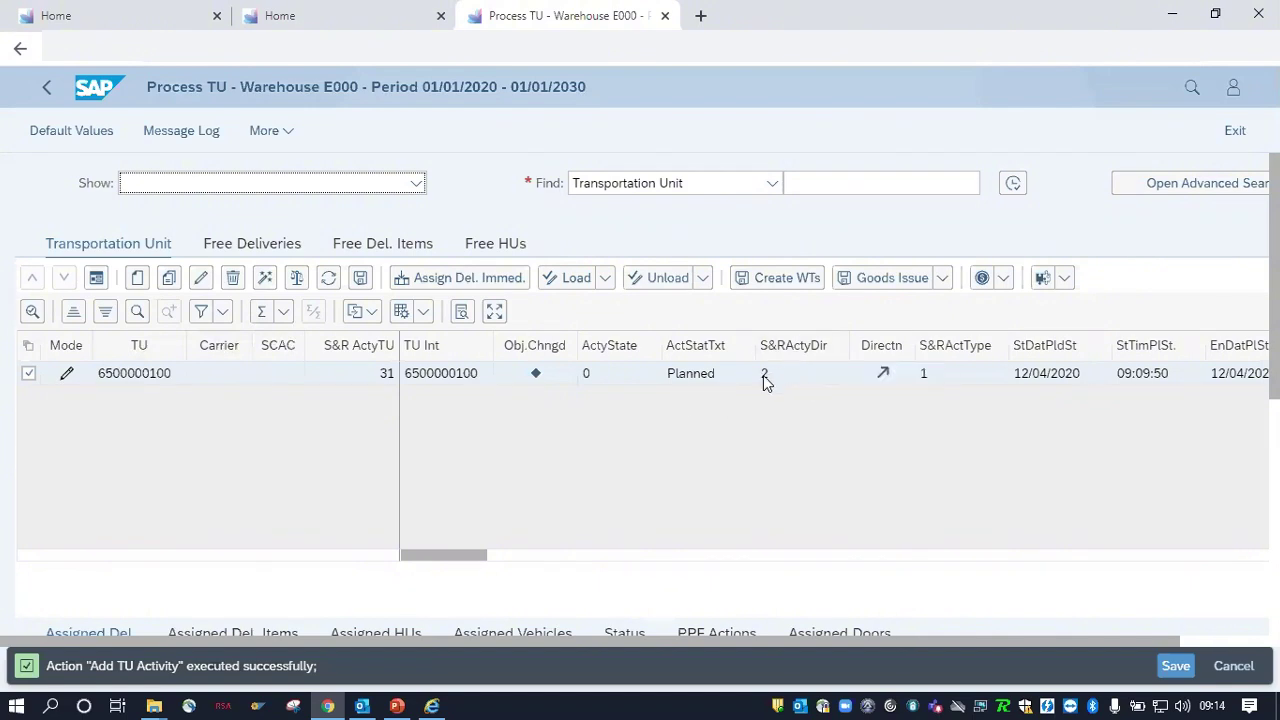
# Step: Examine the possible values for the new transportation unit's S&R activity direction and activity state without changing them
pyautogui.click(835, 375)
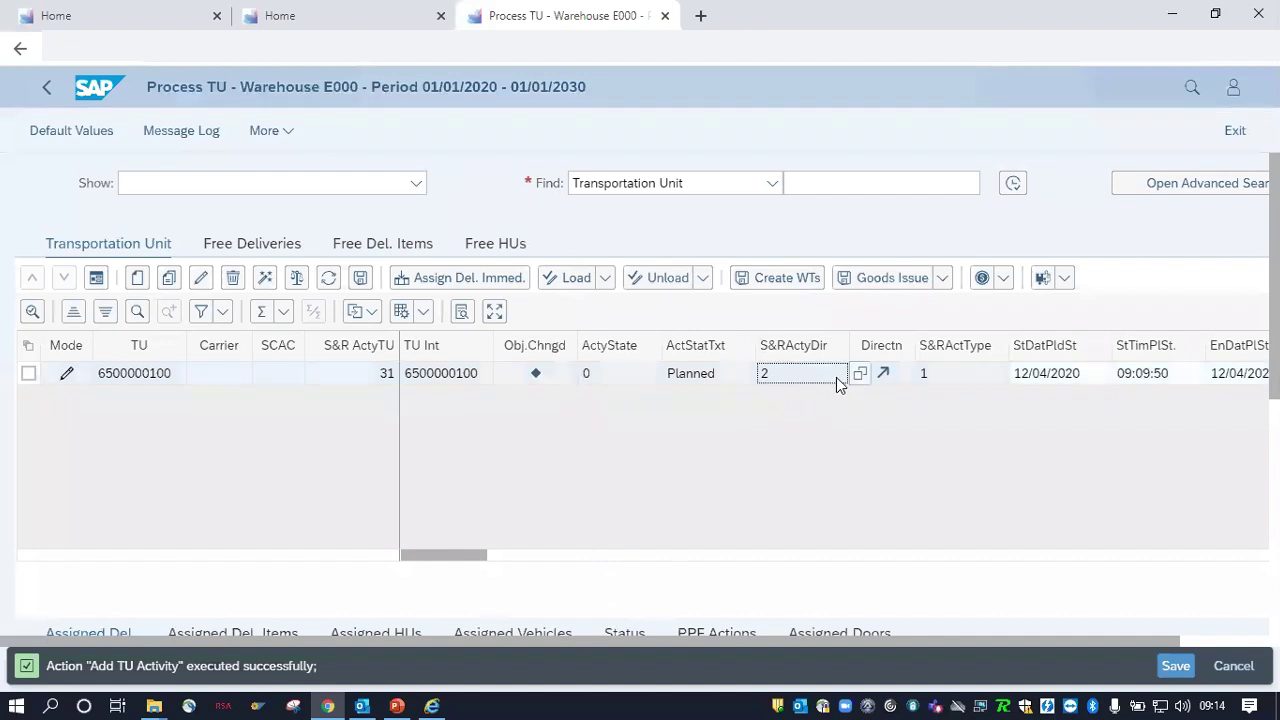
pyautogui.click(859, 375)
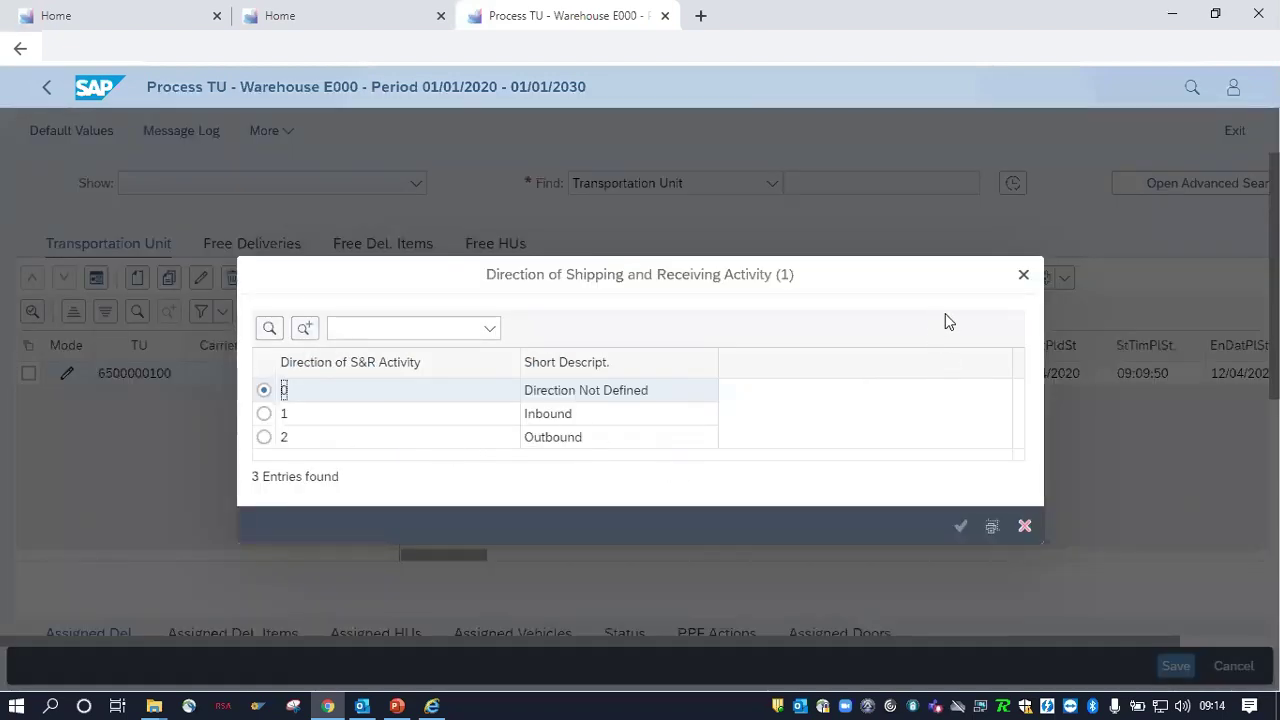
pyautogui.click(1023, 276)
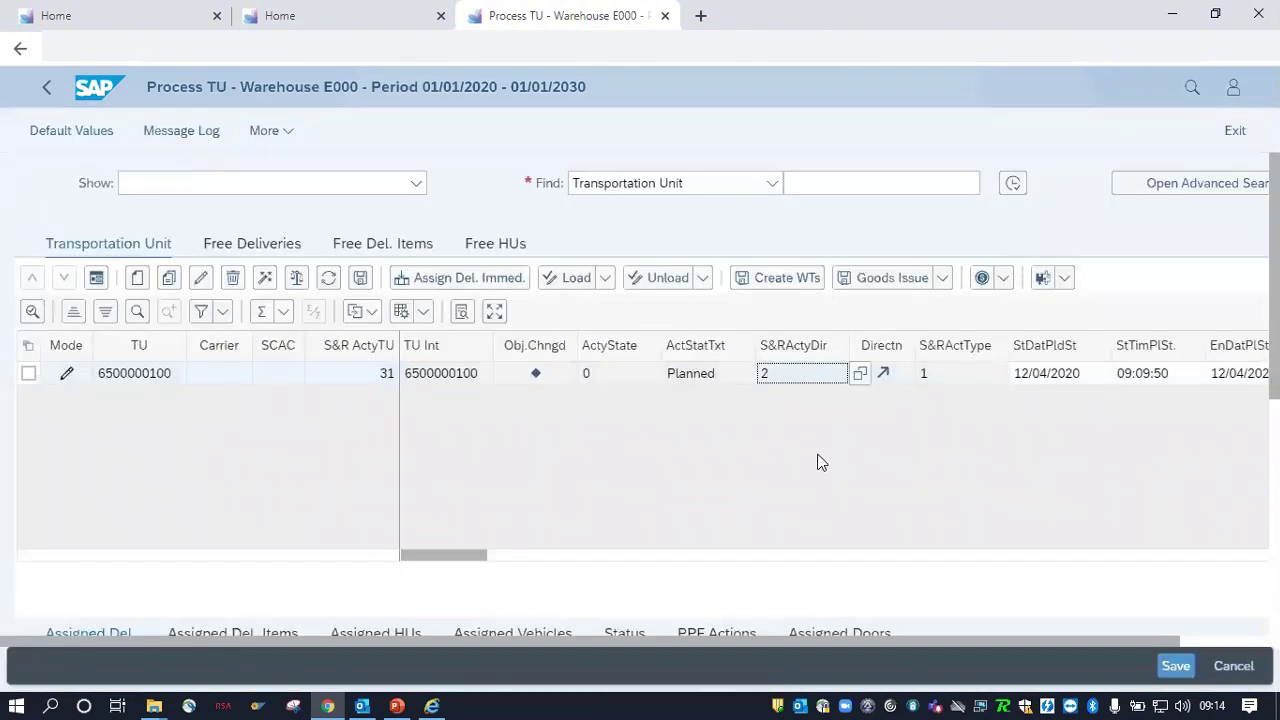
pyautogui.click(596, 377)
pyautogui.click(672, 376)
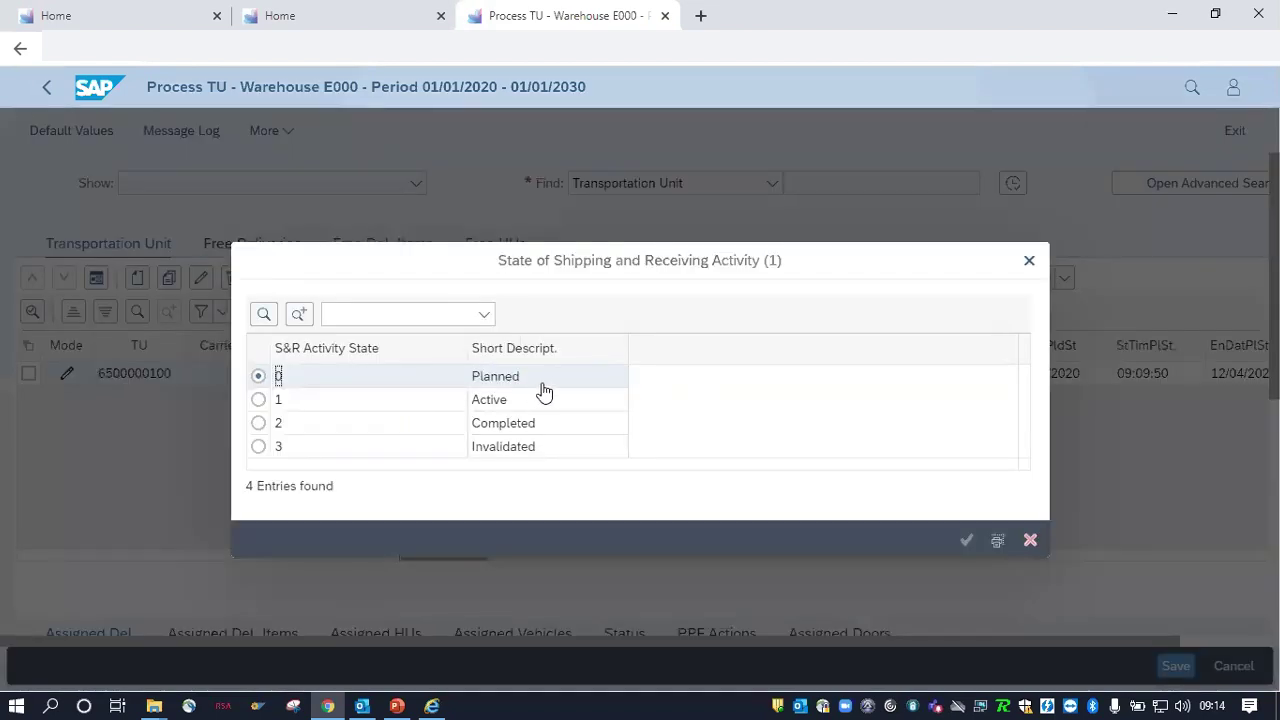
pyautogui.click(1029, 261)
pyautogui.click(402, 702)
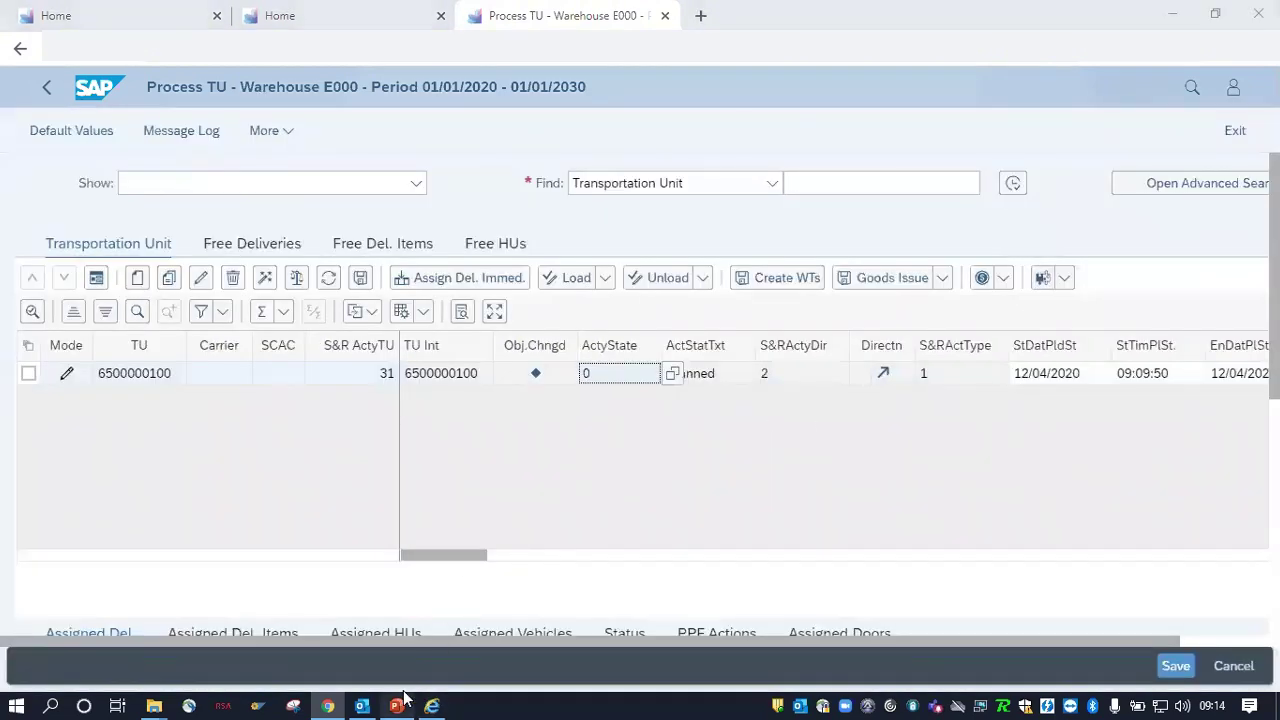
pyautogui.click(57, 698)
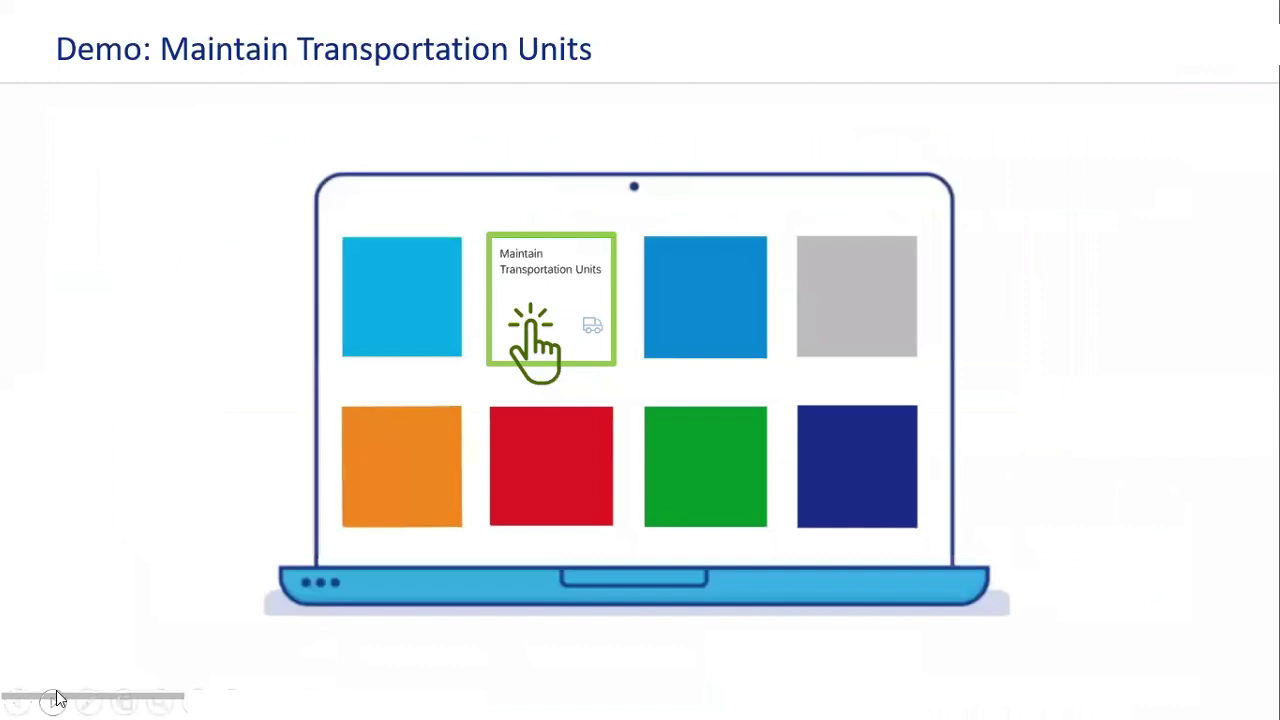
pyautogui.click(57, 698)
pyautogui.click(57, 698)
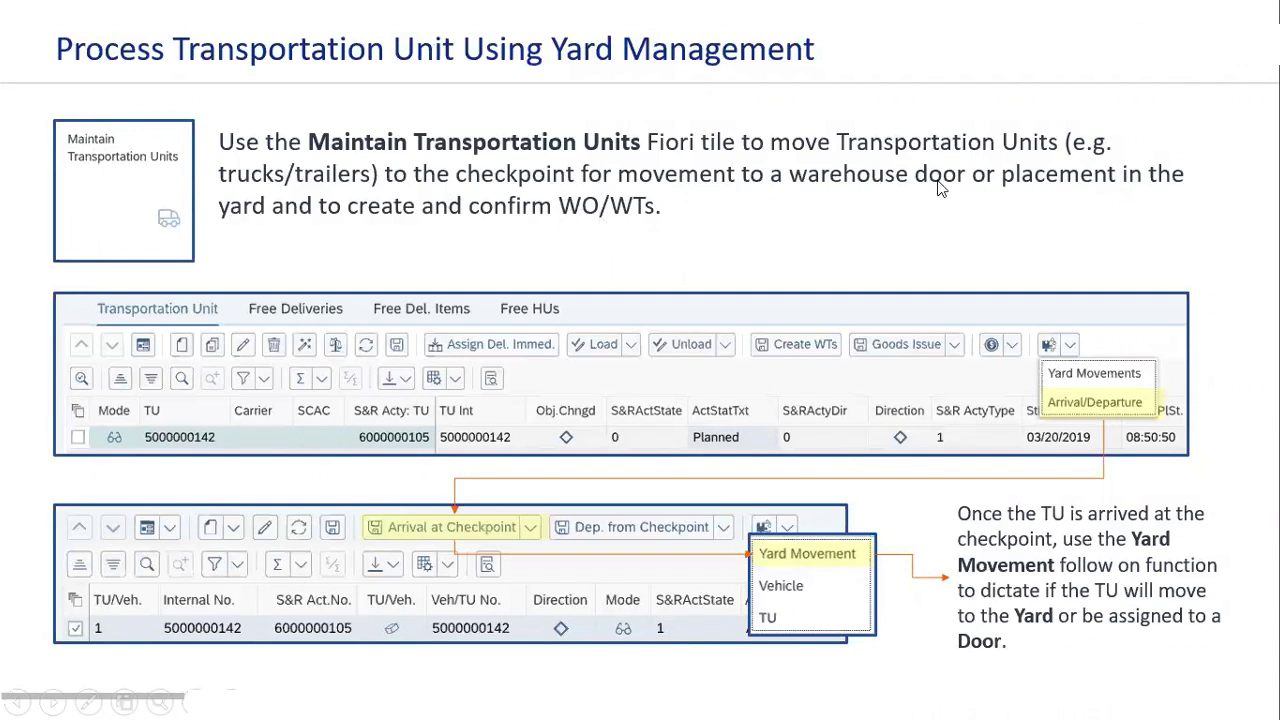
pyautogui.click(62, 692)
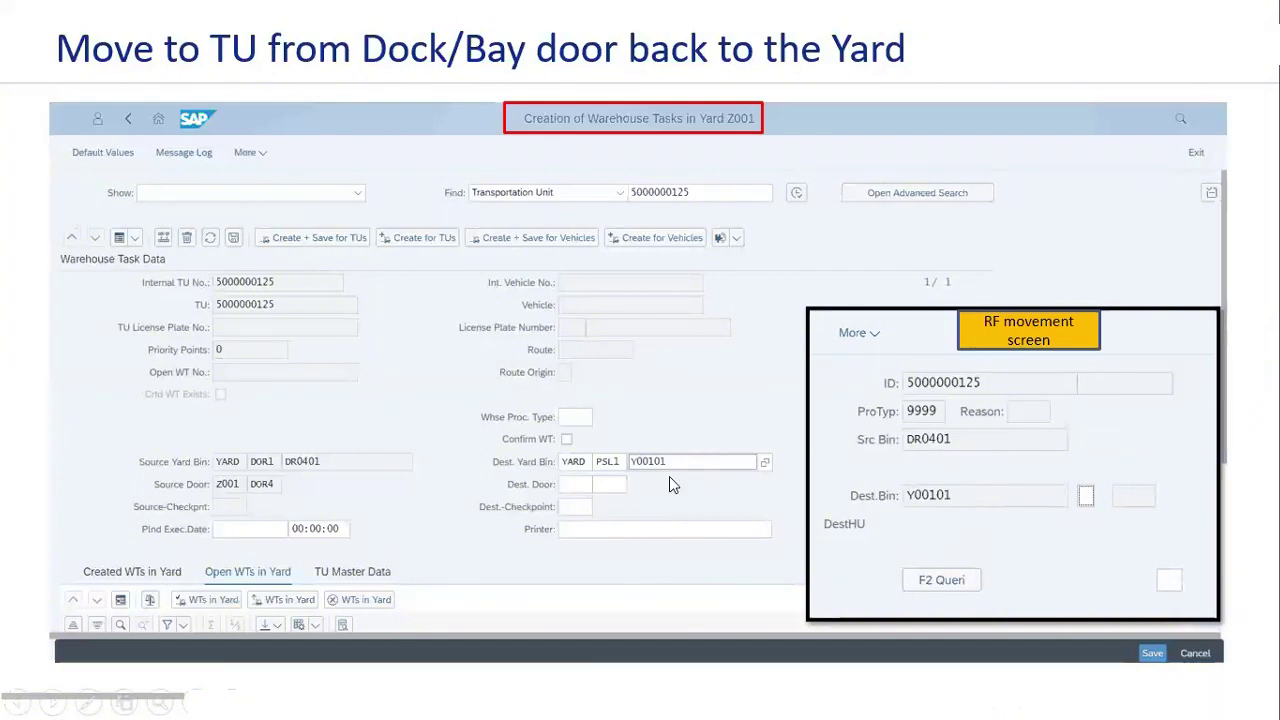
pyautogui.click(54, 699)
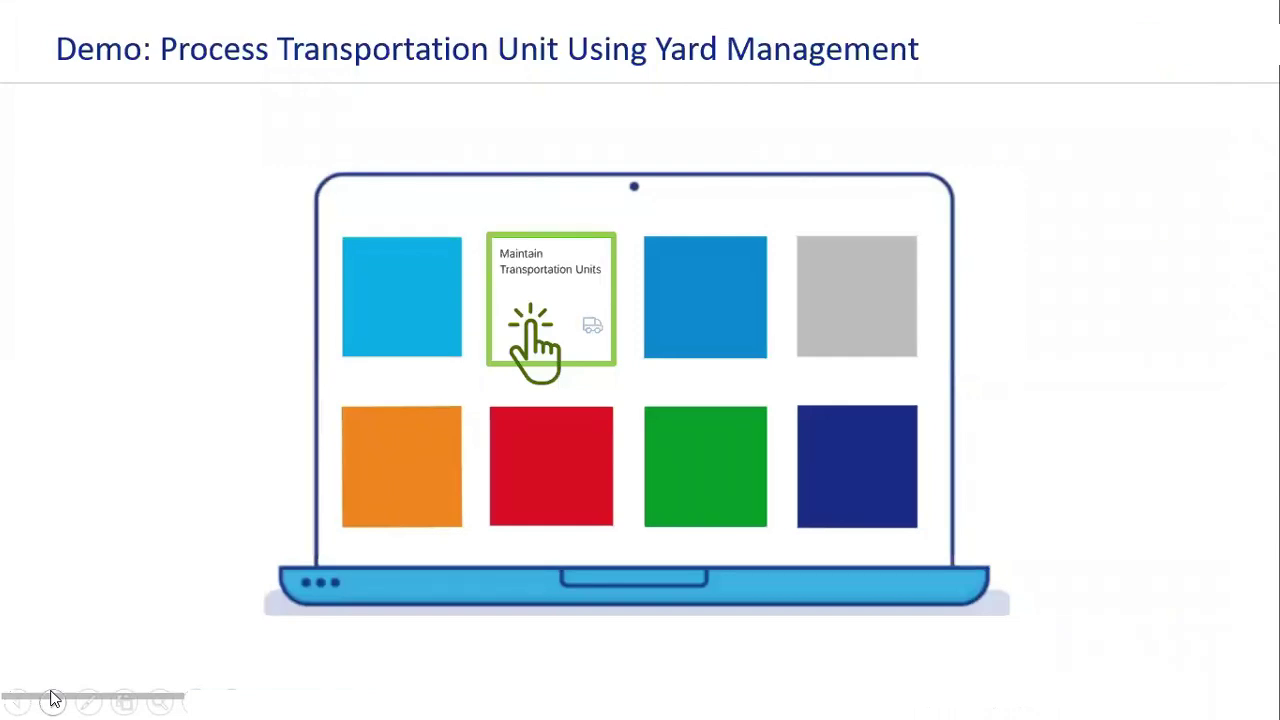
pyautogui.click(1221, 303)
pyautogui.click(1221, 303)
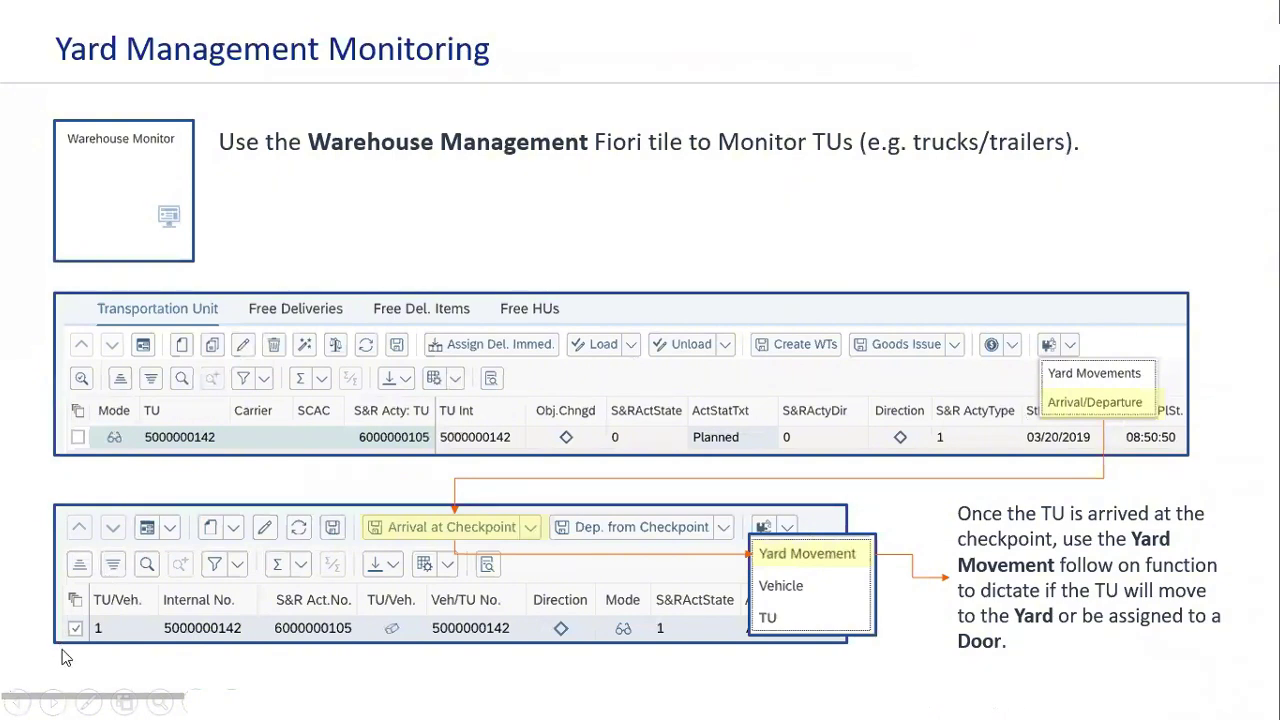
pyautogui.click(20, 698)
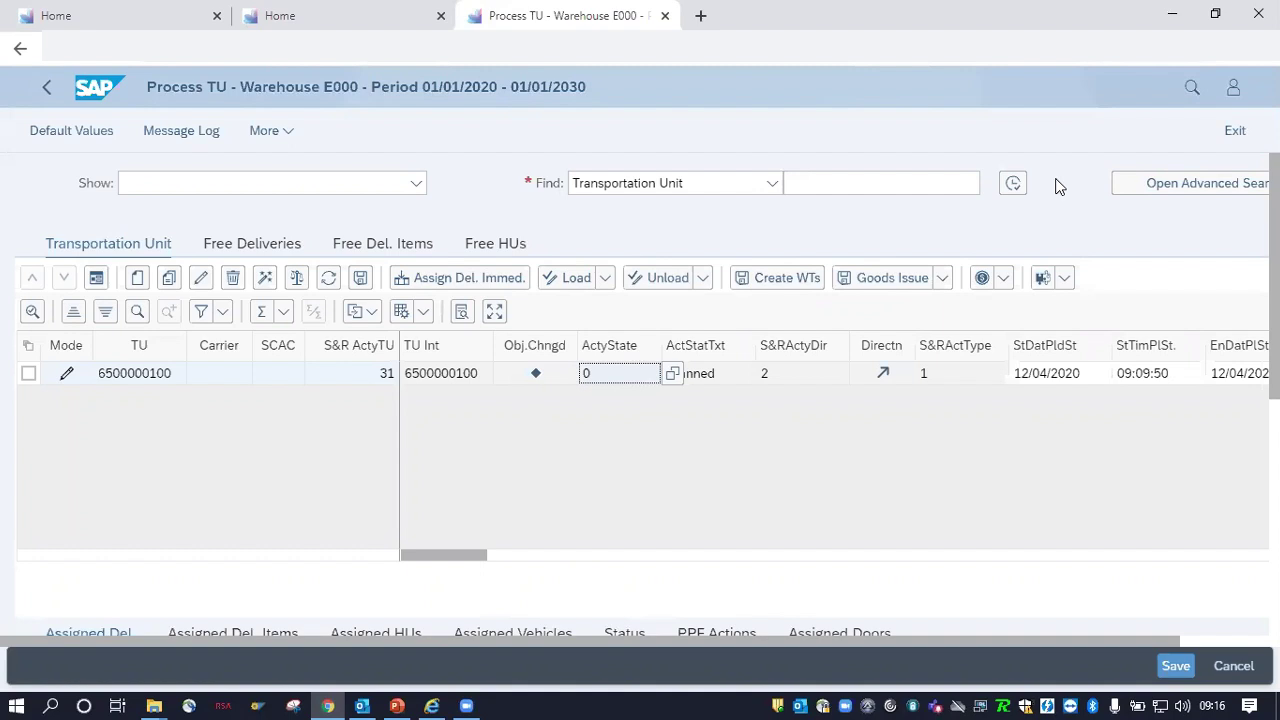
# Step: Open Arrival/Departure for the new transportation unit, saving its data first
pyautogui.click(29, 376)
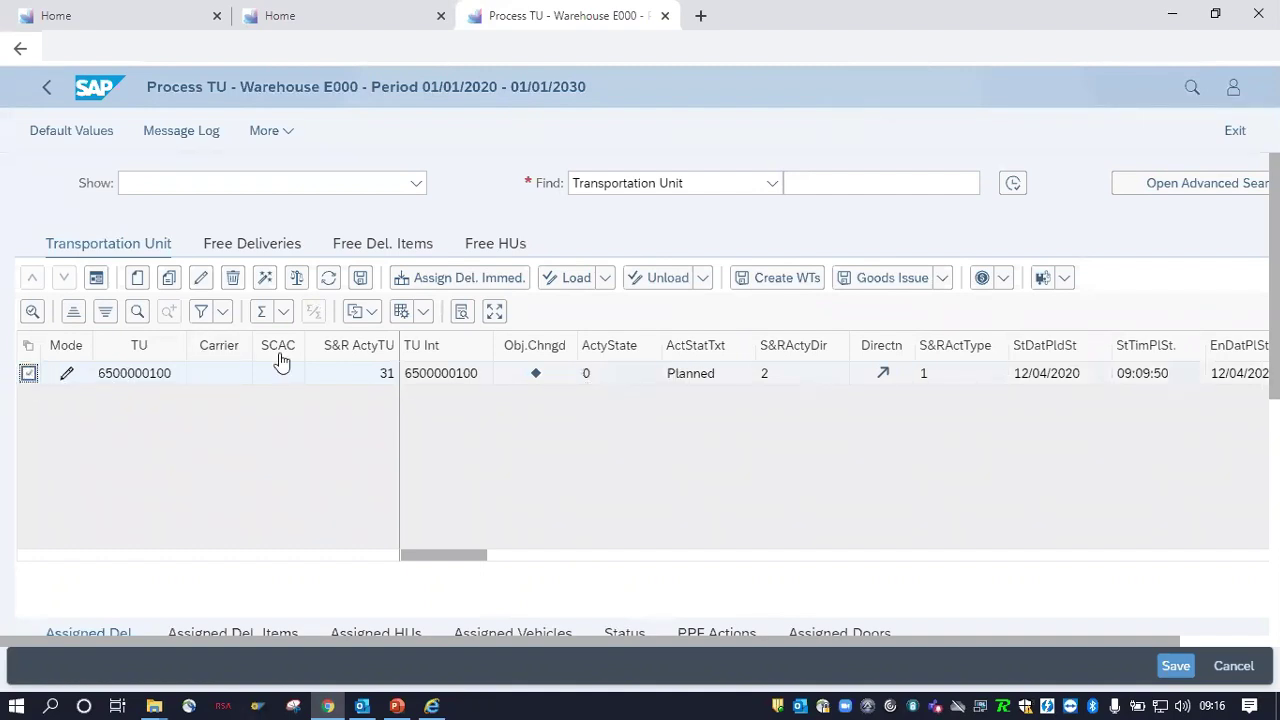
pyautogui.click(1065, 278)
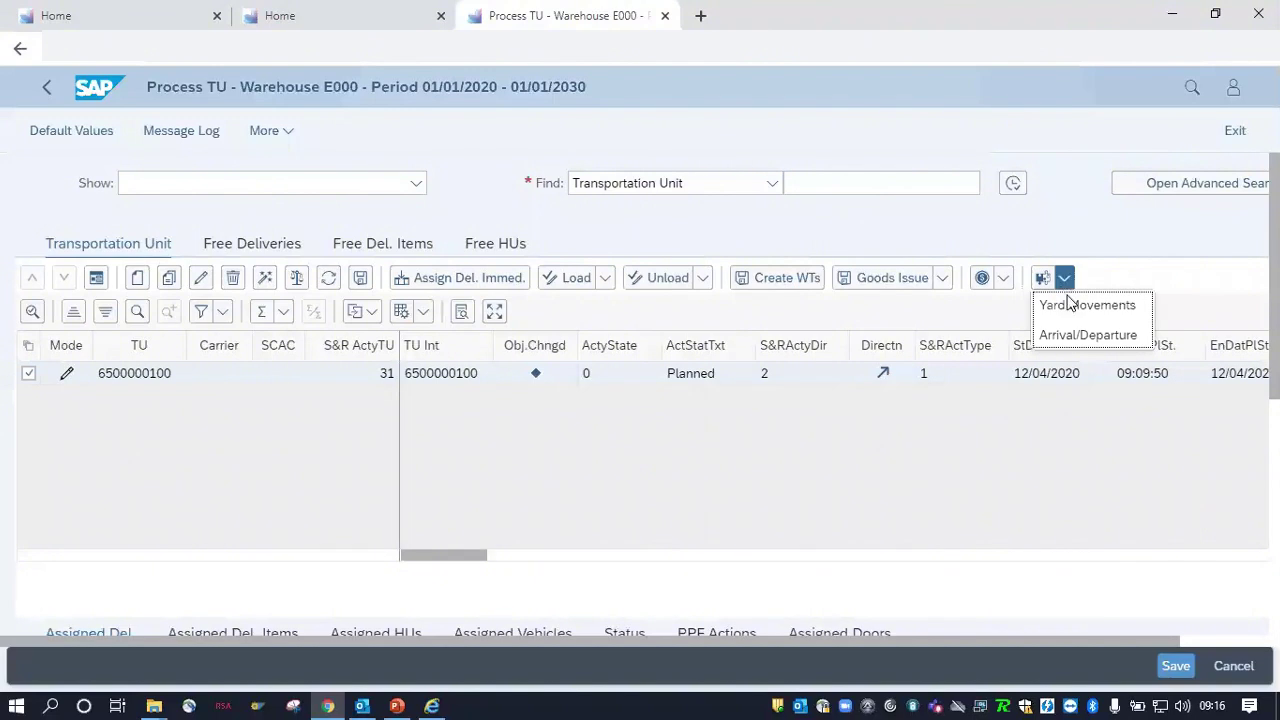
pyautogui.click(1074, 335)
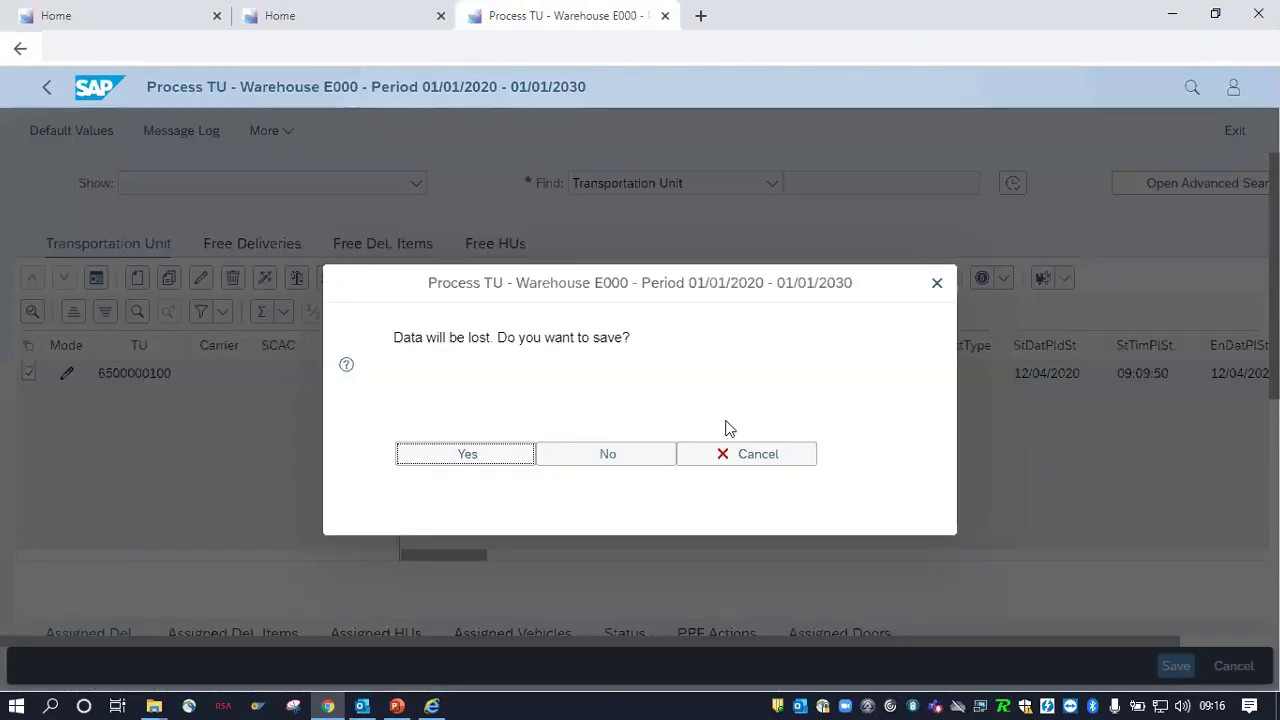
pyautogui.click(487, 453)
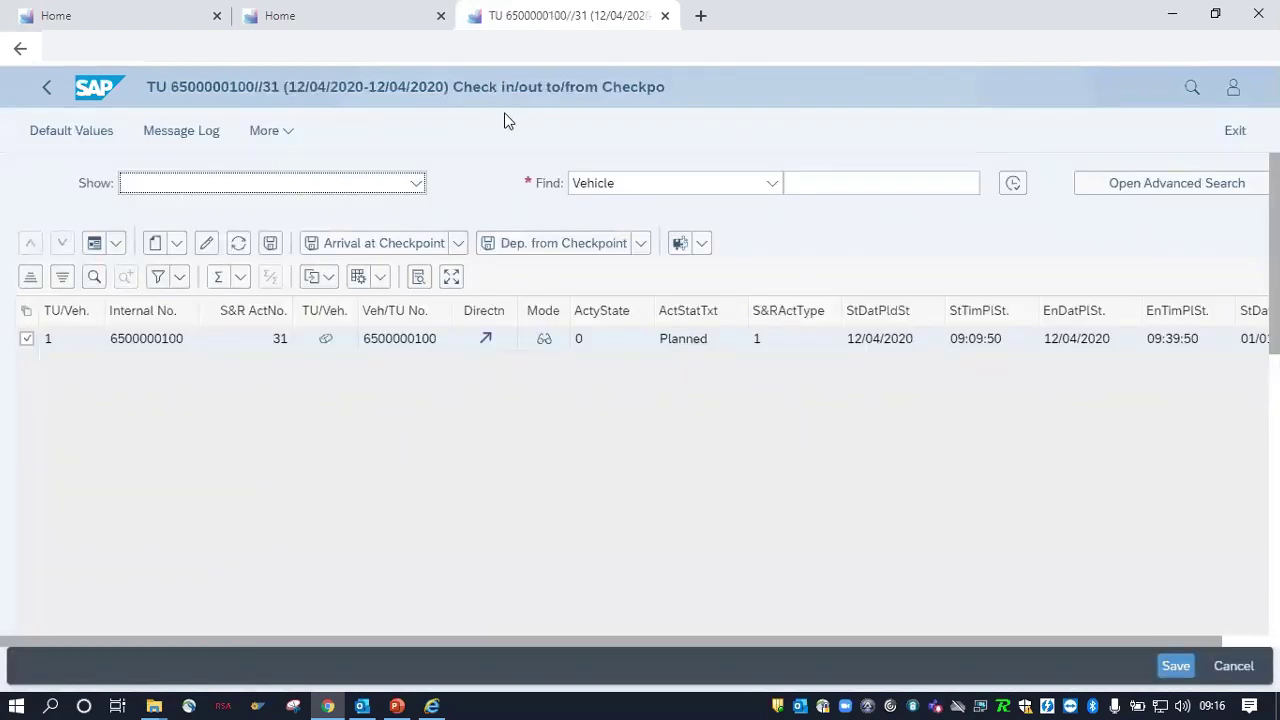
# Step: Post the transportation unit's arrival at the checkpoint, accept the displayed log and save
pyautogui.moveTo(684, 88); pyautogui.dragTo(455, 103)
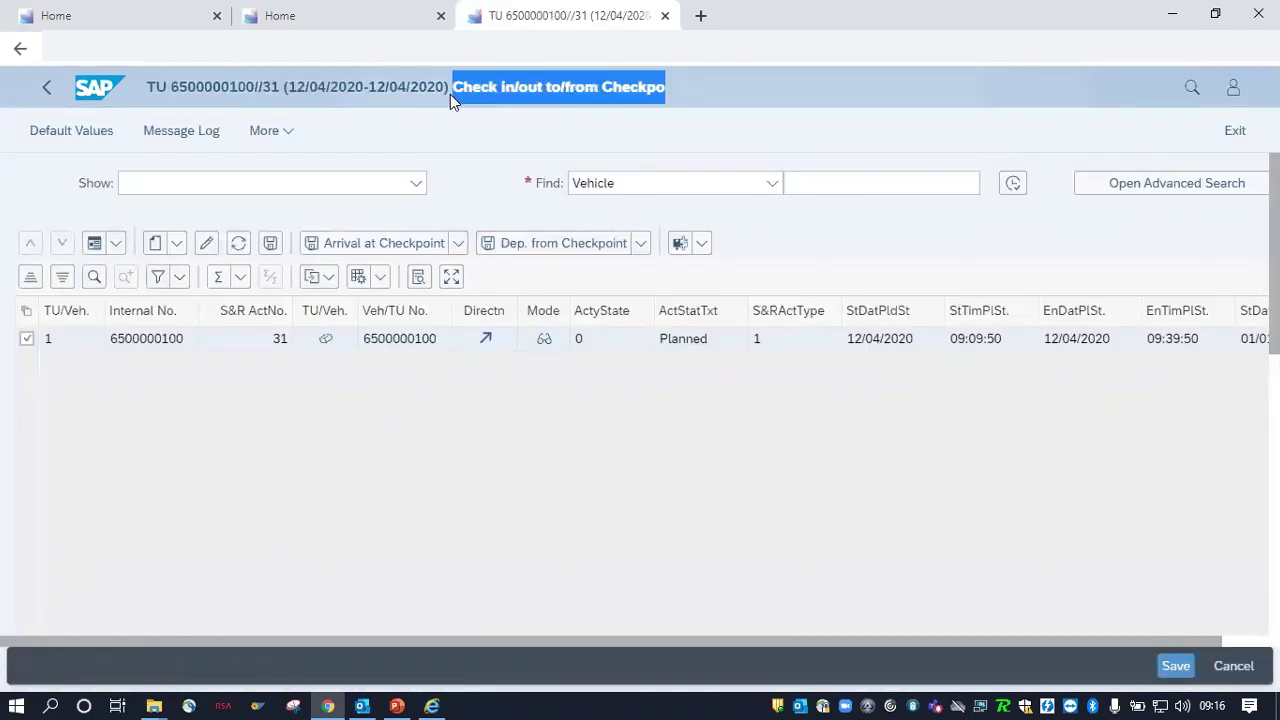
pyautogui.click(585, 414)
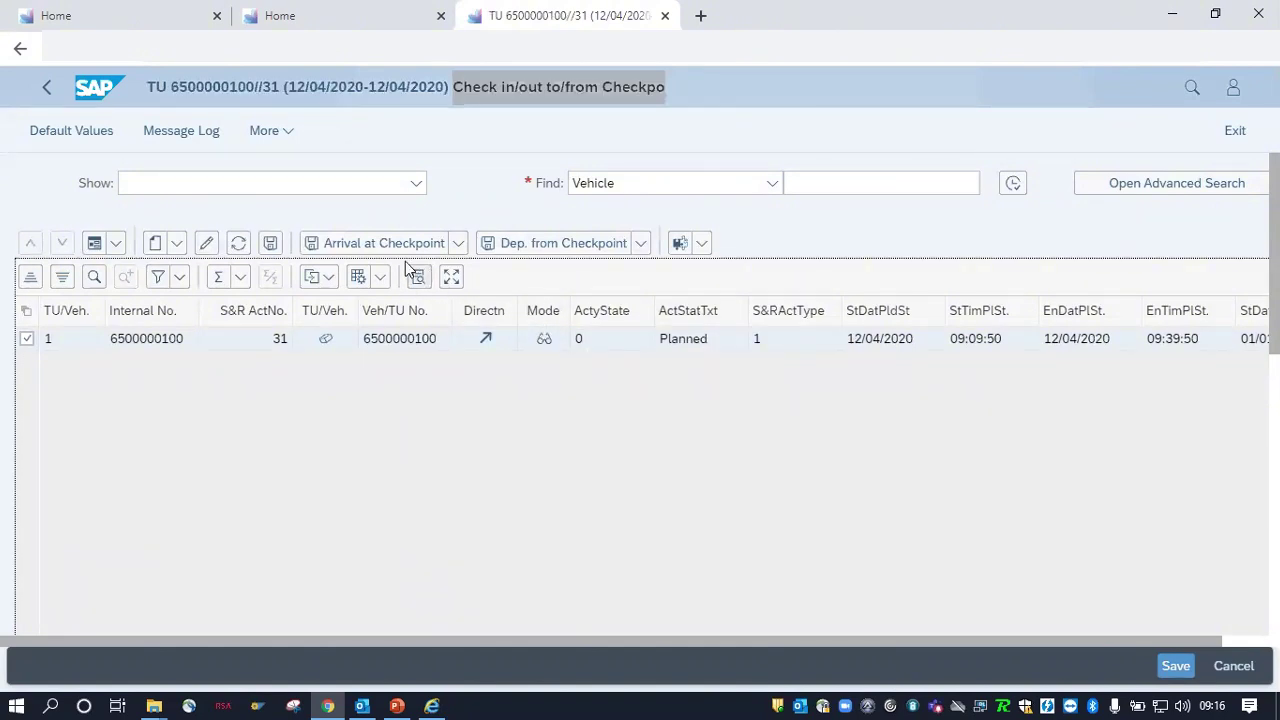
pyautogui.click(358, 244)
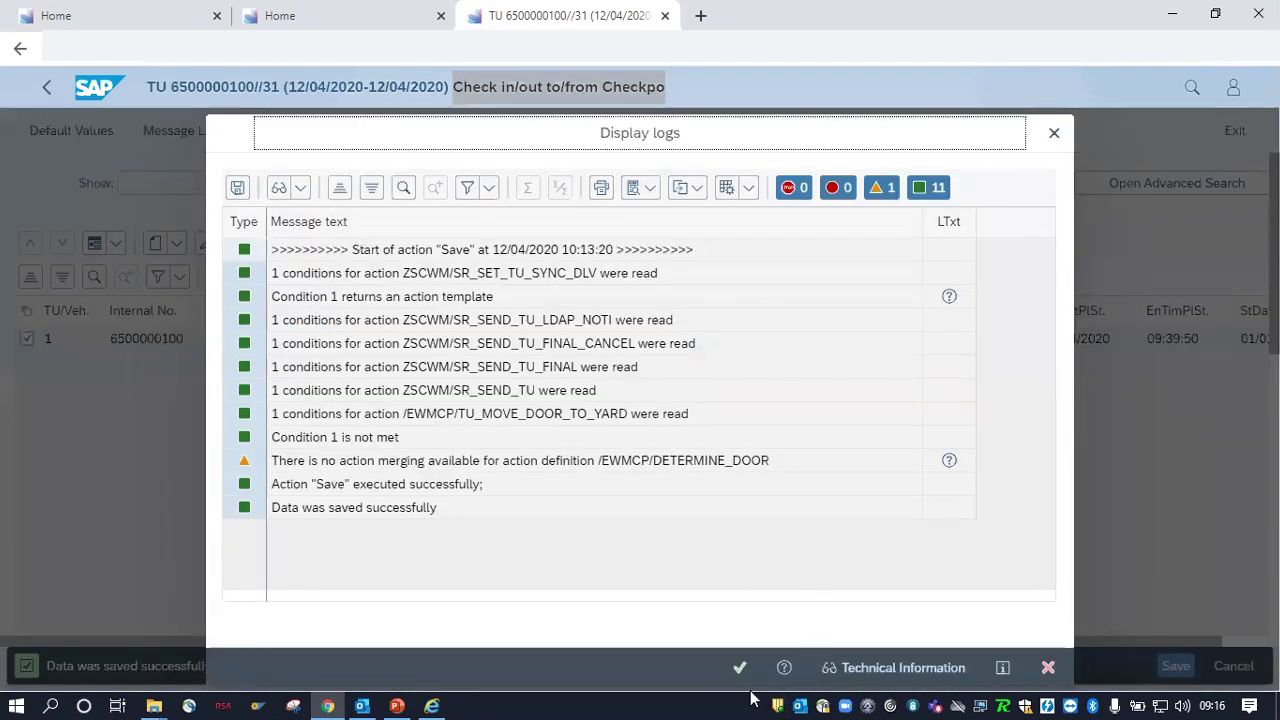
pyautogui.click(738, 668)
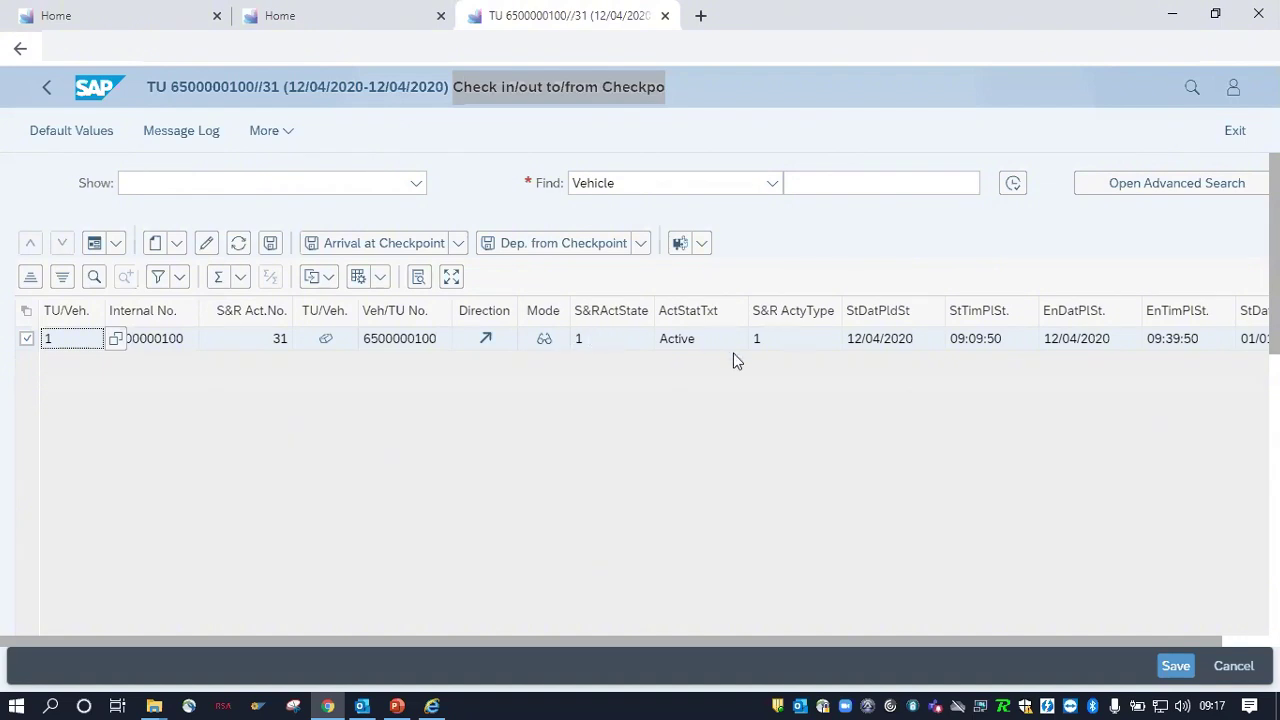
pyautogui.click(1186, 668)
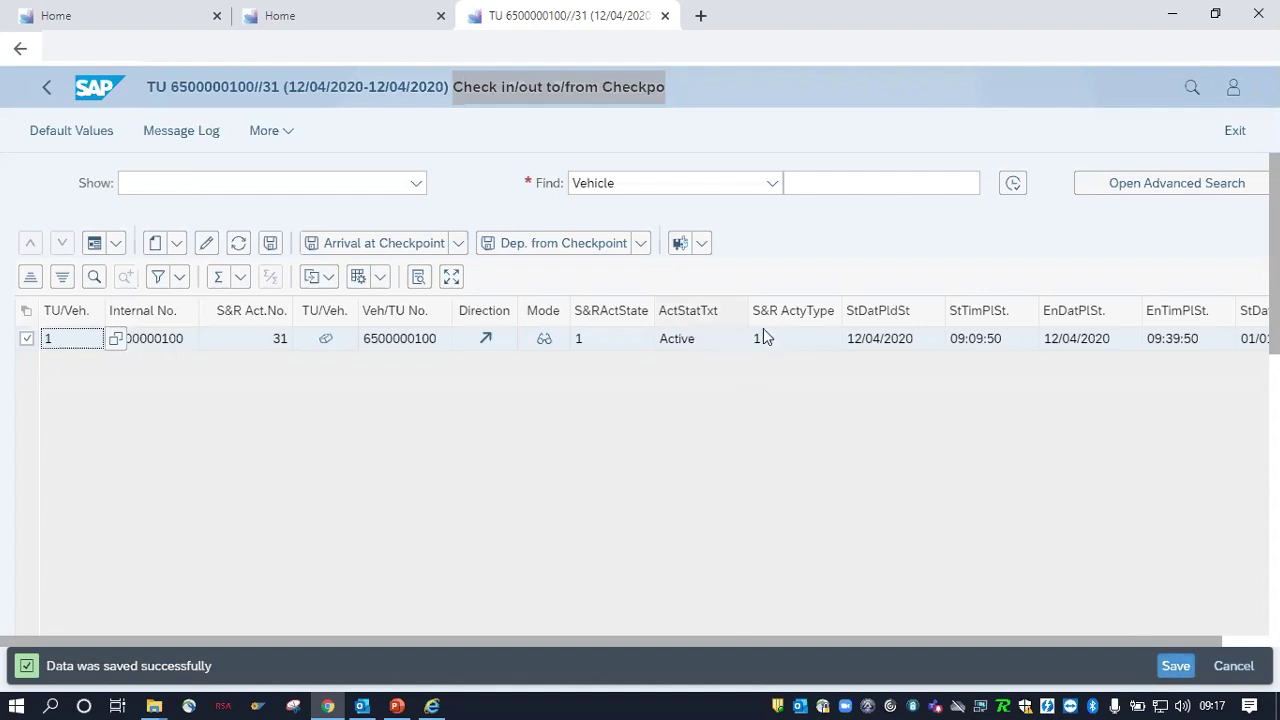
# Step: Open Test RF Environment from the launchpad and log on to warehouse E000 with default device guib
pyautogui.click(352, 20)
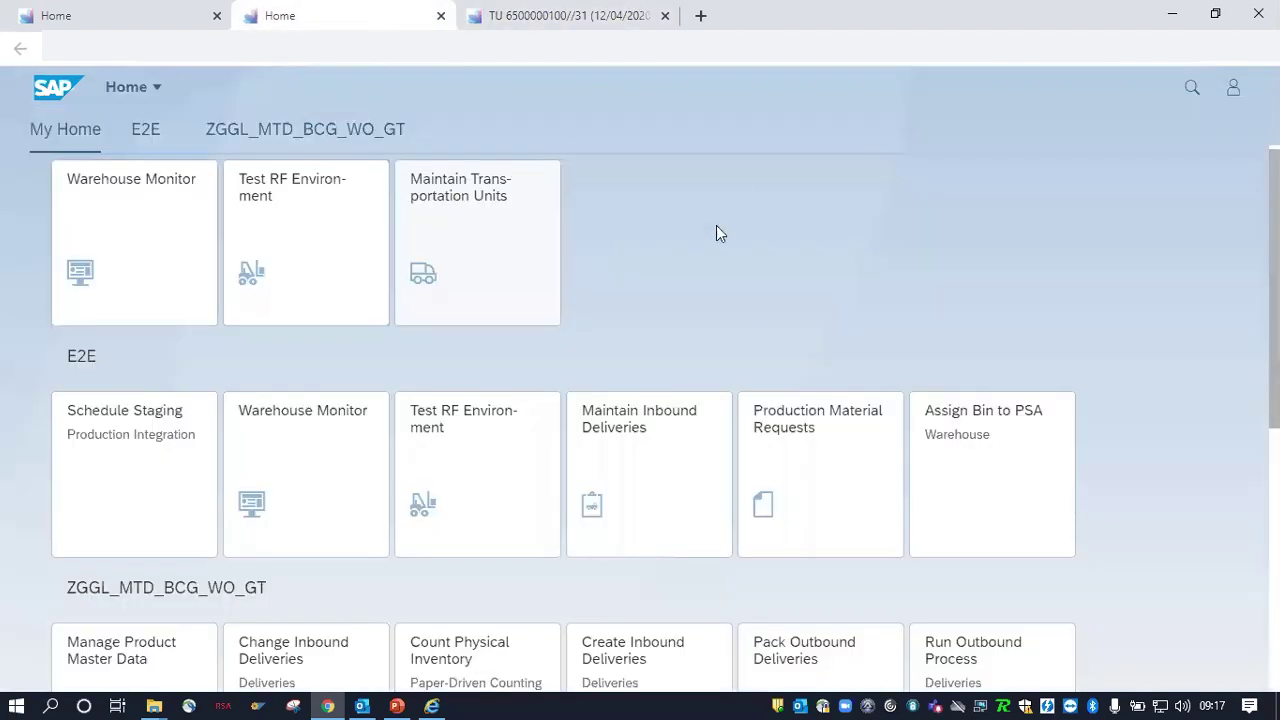
pyautogui.click(340, 244)
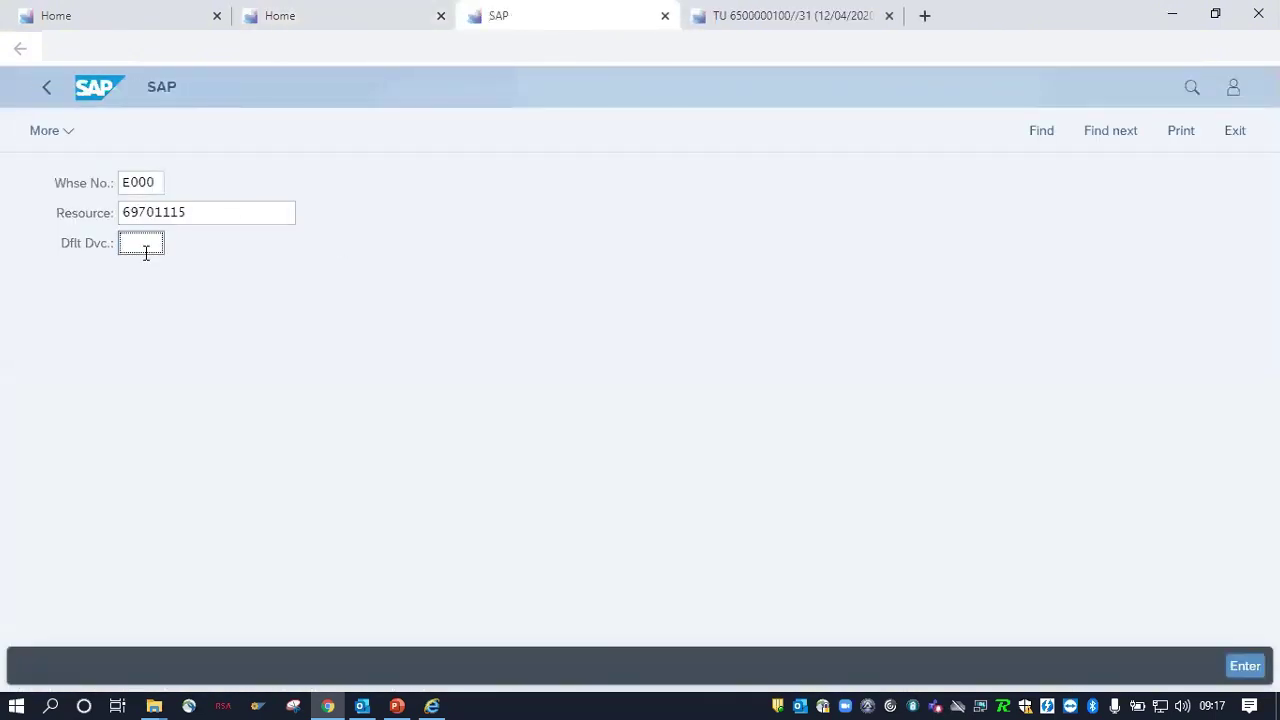
pyautogui.write('guib')
pyautogui.press('Return')
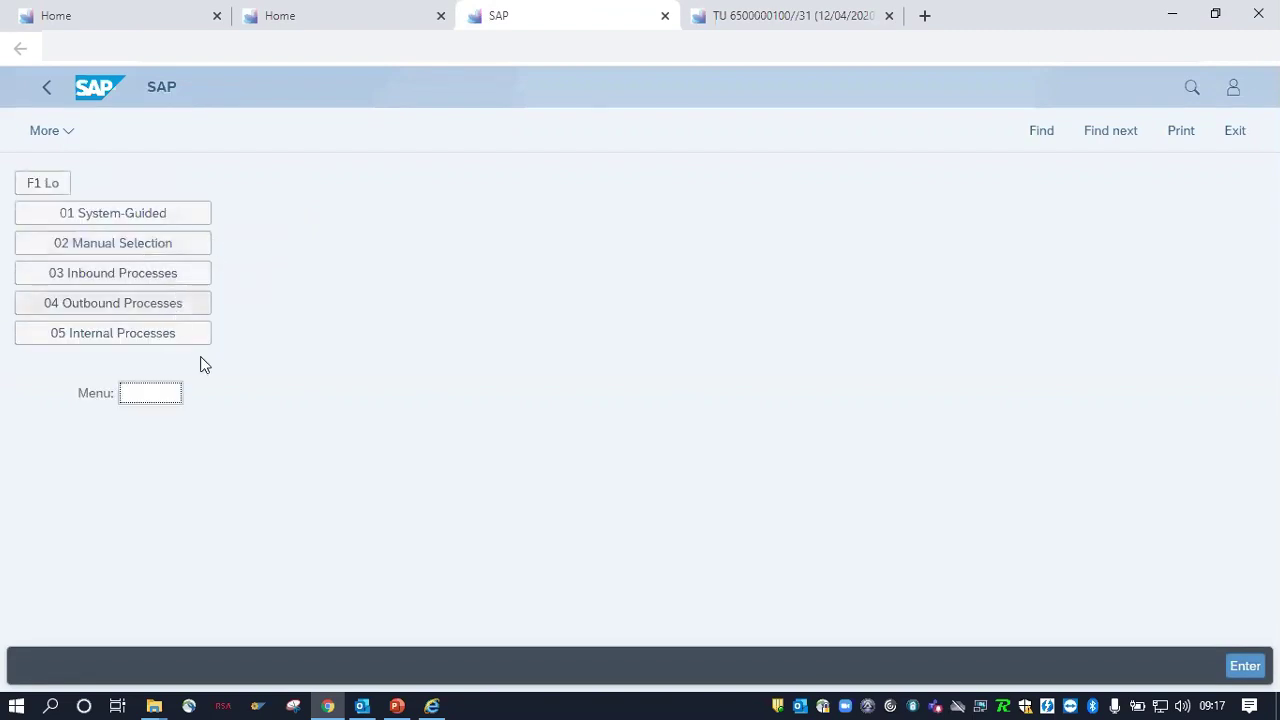
# Step: Open the RF transaction for creating and confirming an ad hoc yard warehouse task, under Internal Processes and Yard Movements
pyautogui.click(167, 340)
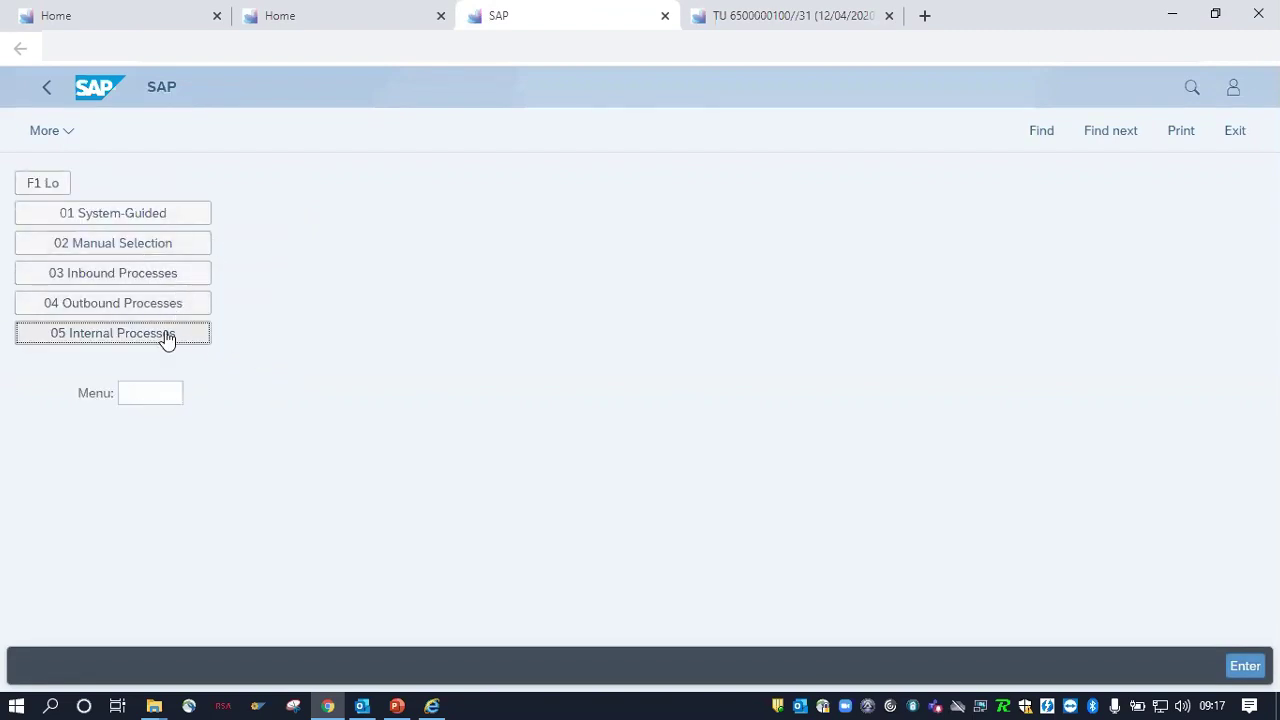
pyautogui.click(159, 374)
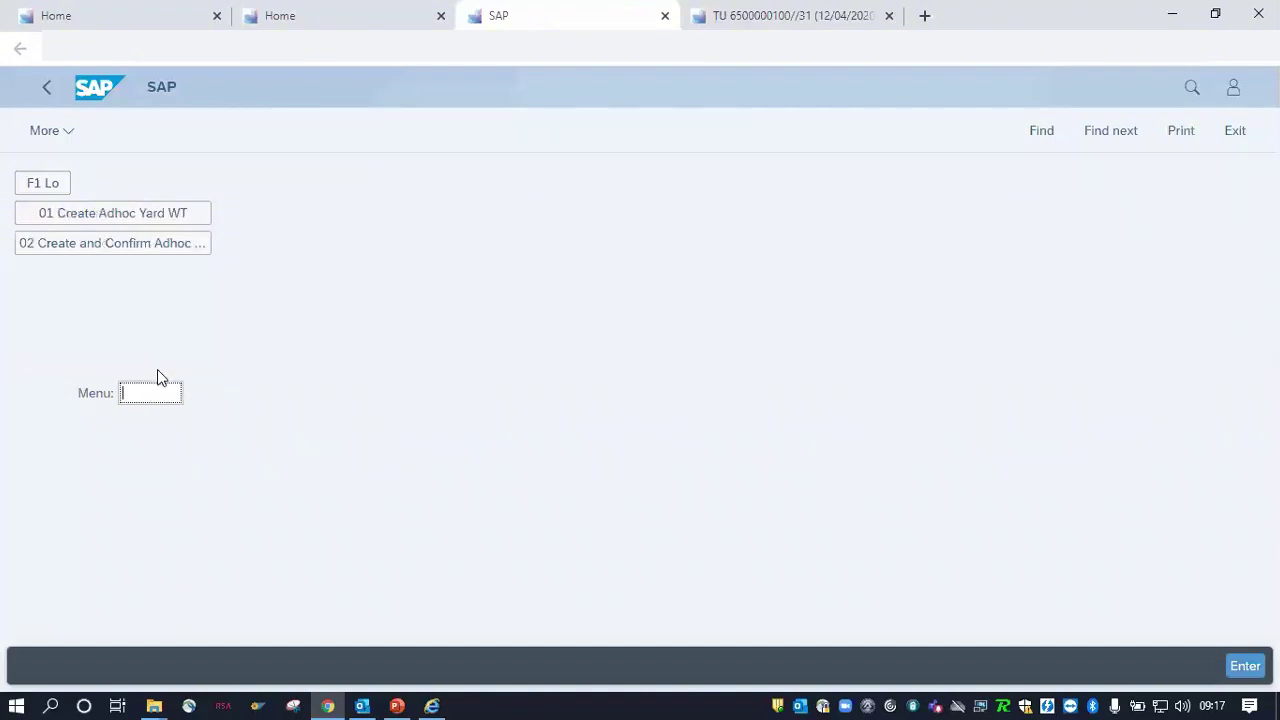
pyautogui.click(118, 245)
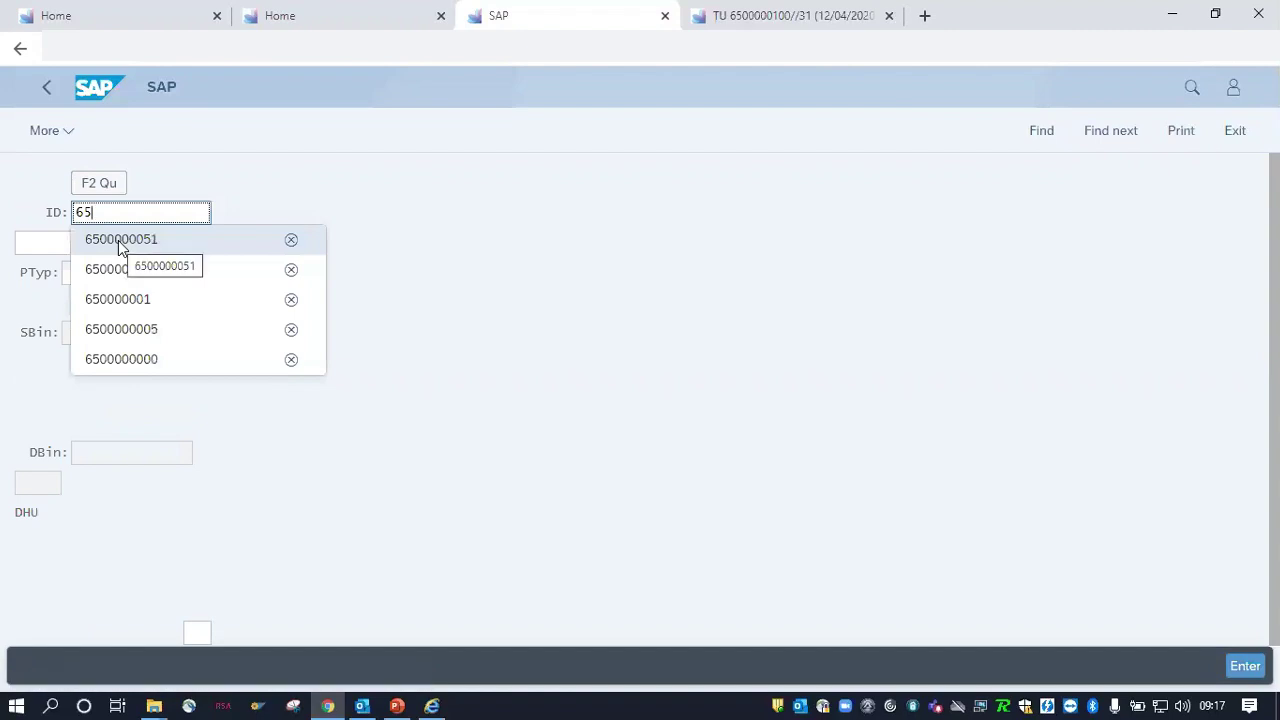
pyautogui.write('6500000')
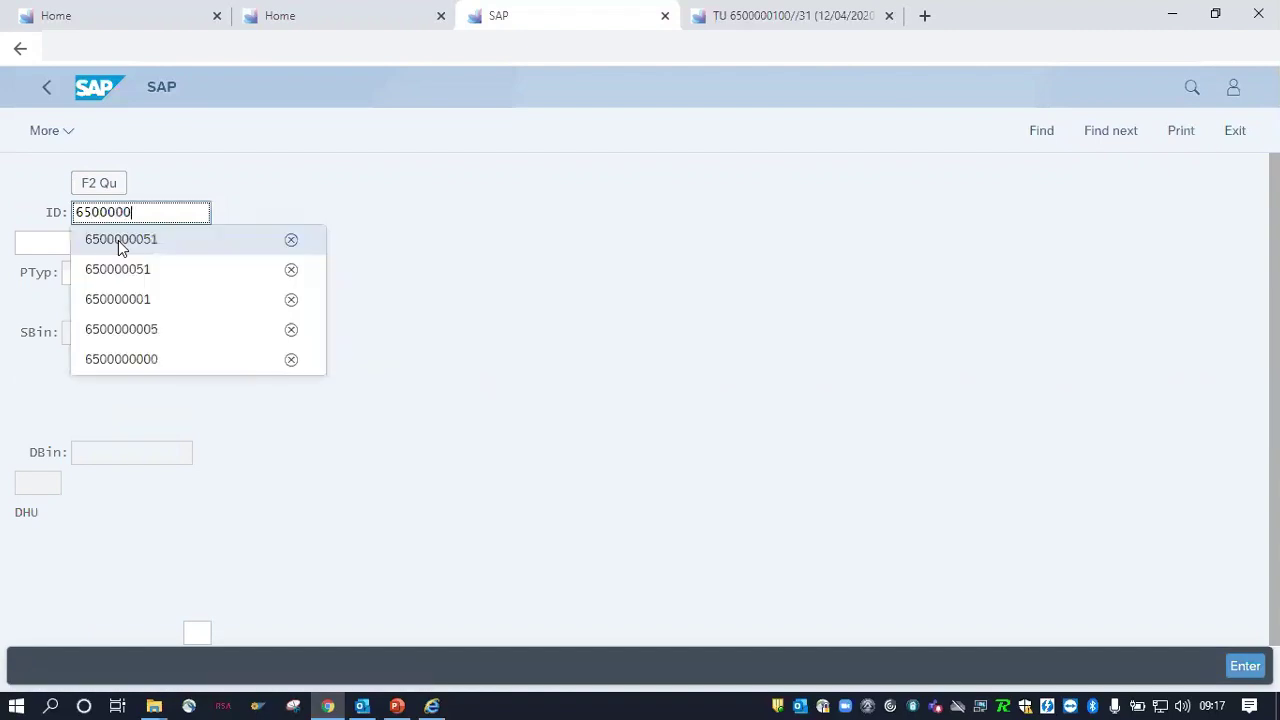
pyautogui.write('100')
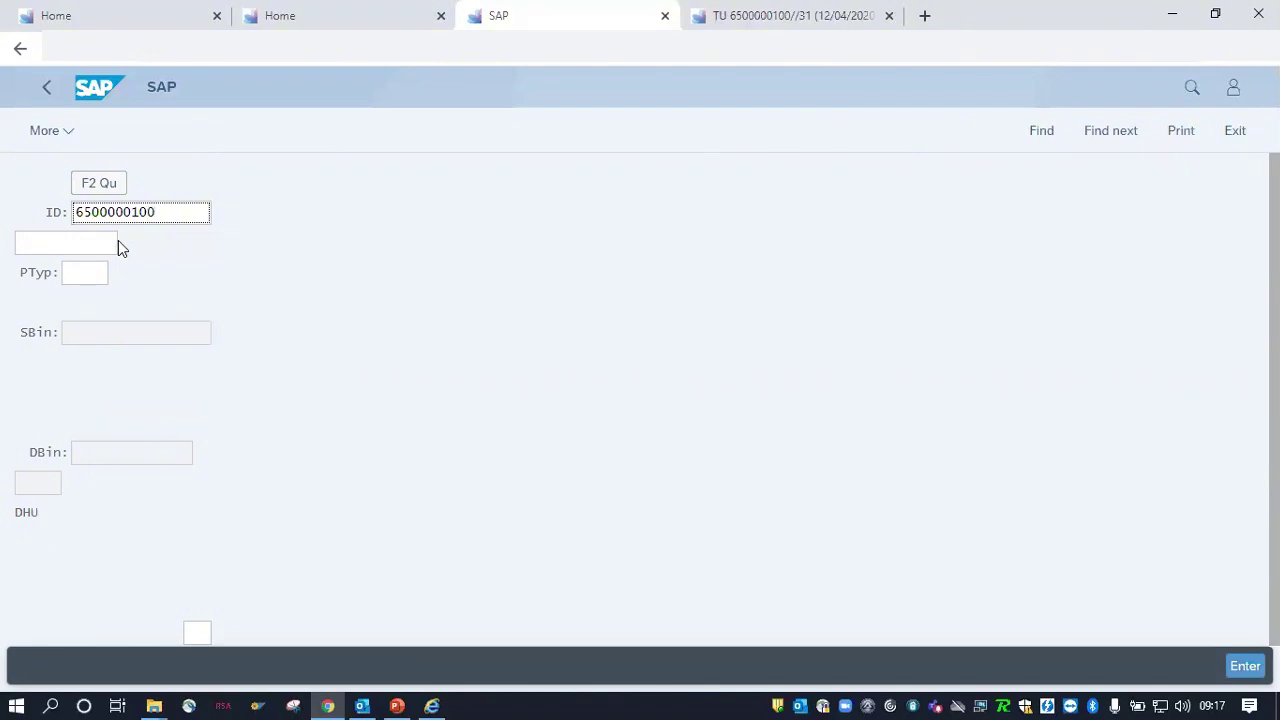
pyautogui.press('Tab')
pyautogui.click(83, 277)
pyautogui.write('9')
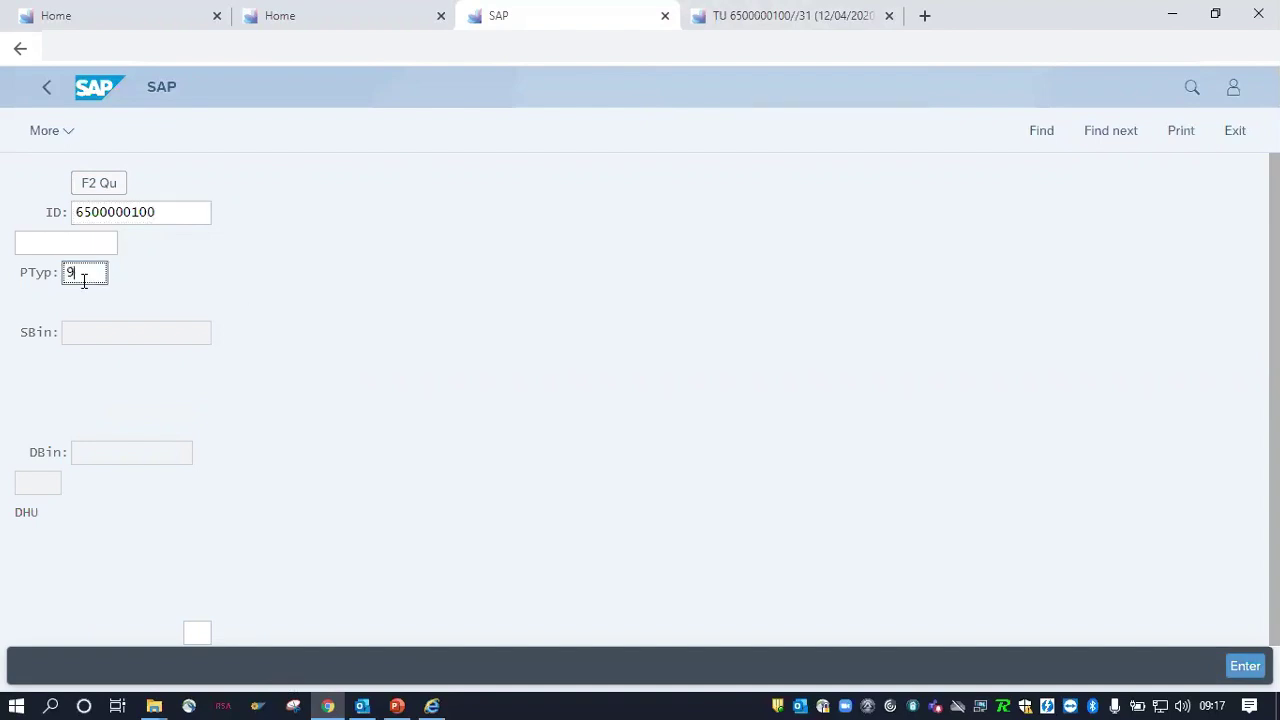
pyautogui.write('999')
pyautogui.press('Return')
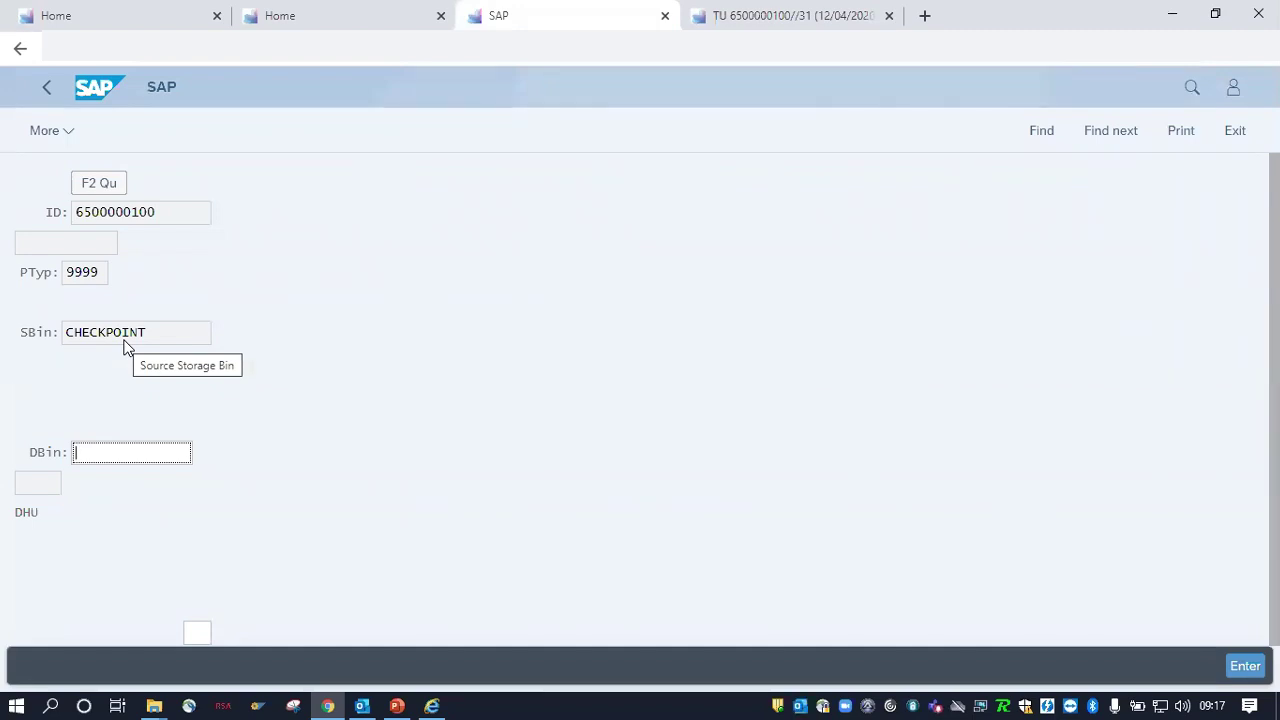
# Step: Set the destination bin of the yard move to door bin D01001
pyautogui.write('ya')
pyautogui.press('BackSpace')
pyautogui.press('BackSpace')
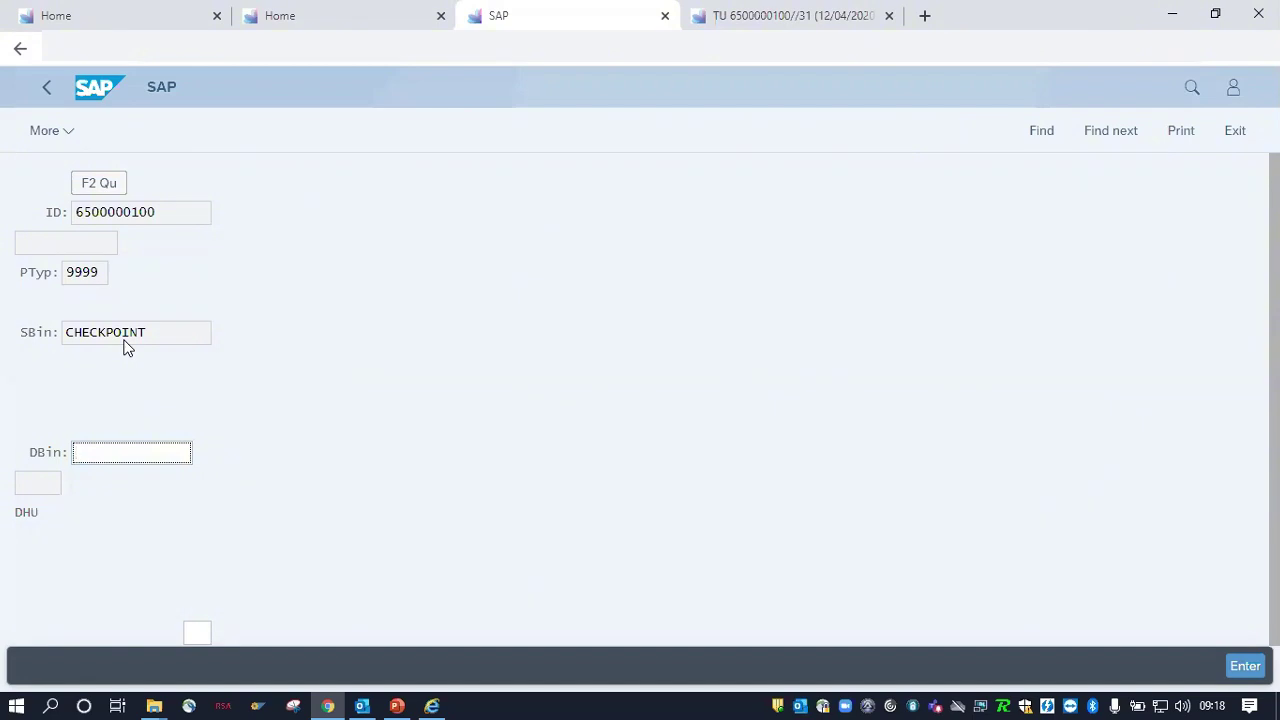
pyautogui.write('d')
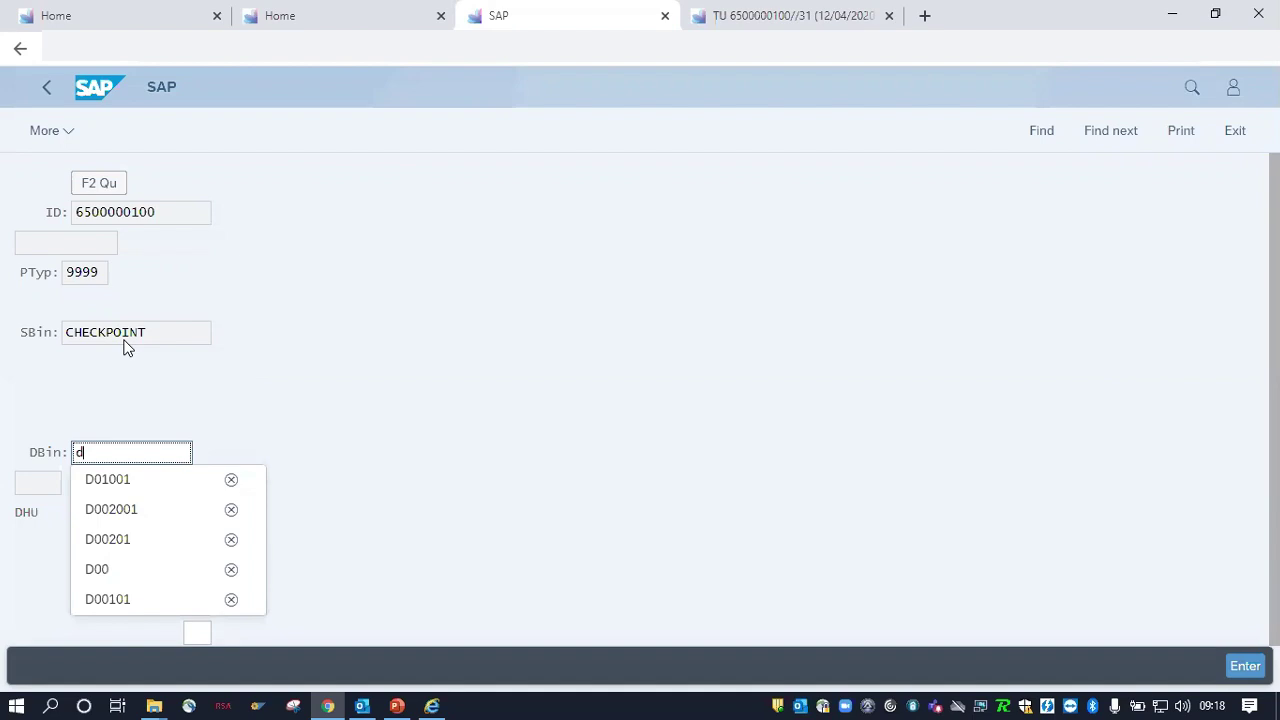
pyautogui.click(131, 480)
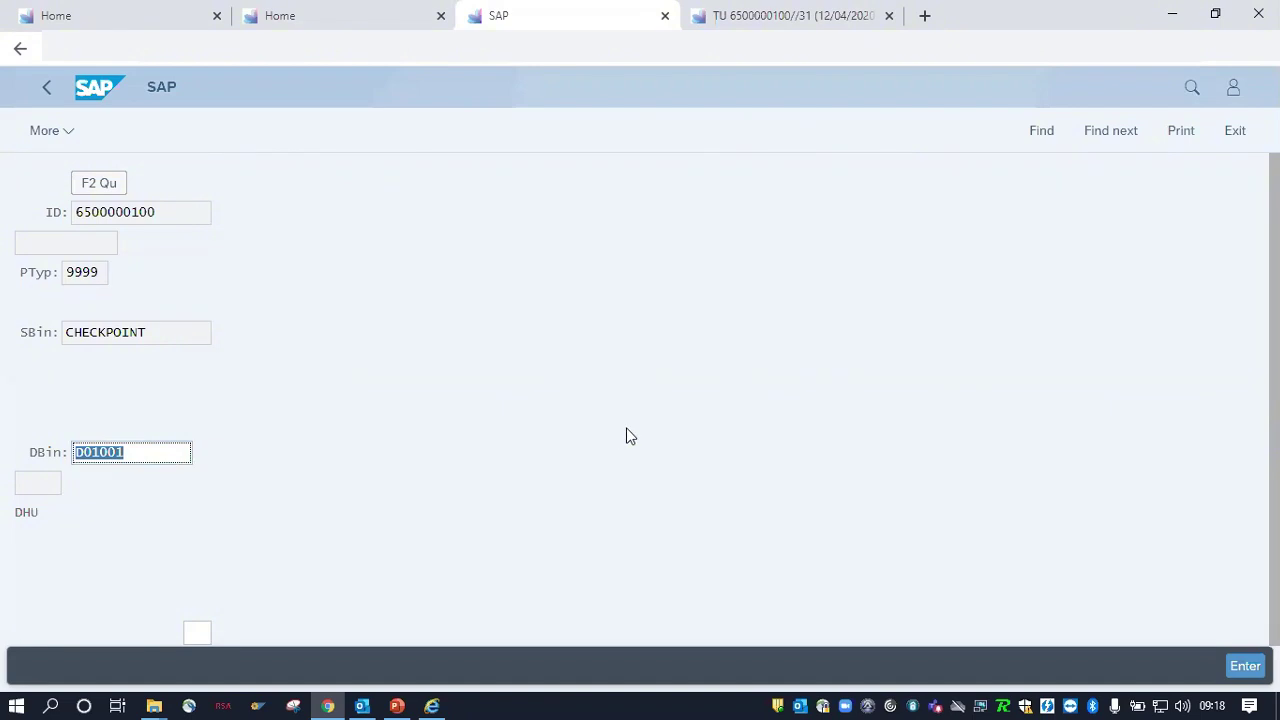
# Step: Try to confirm the yard move by entering the destination bin in the exception code field
pyautogui.press('Tab')
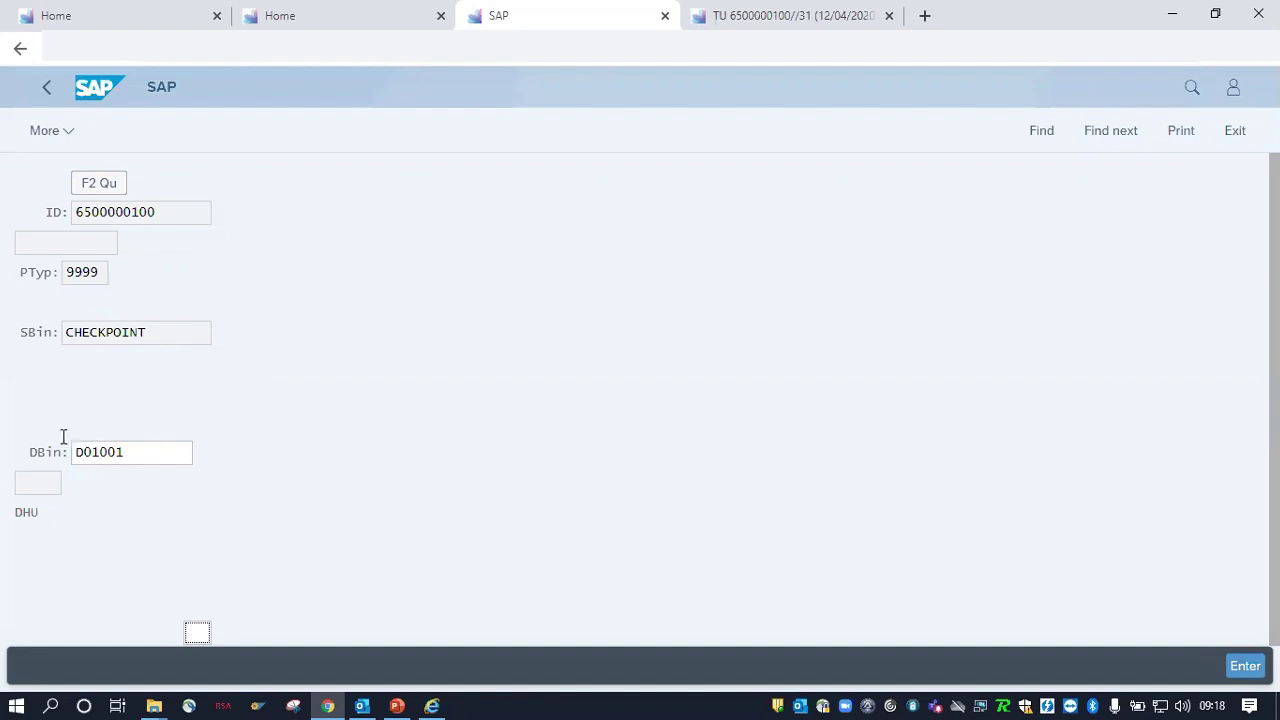
pyautogui.click(134, 457)
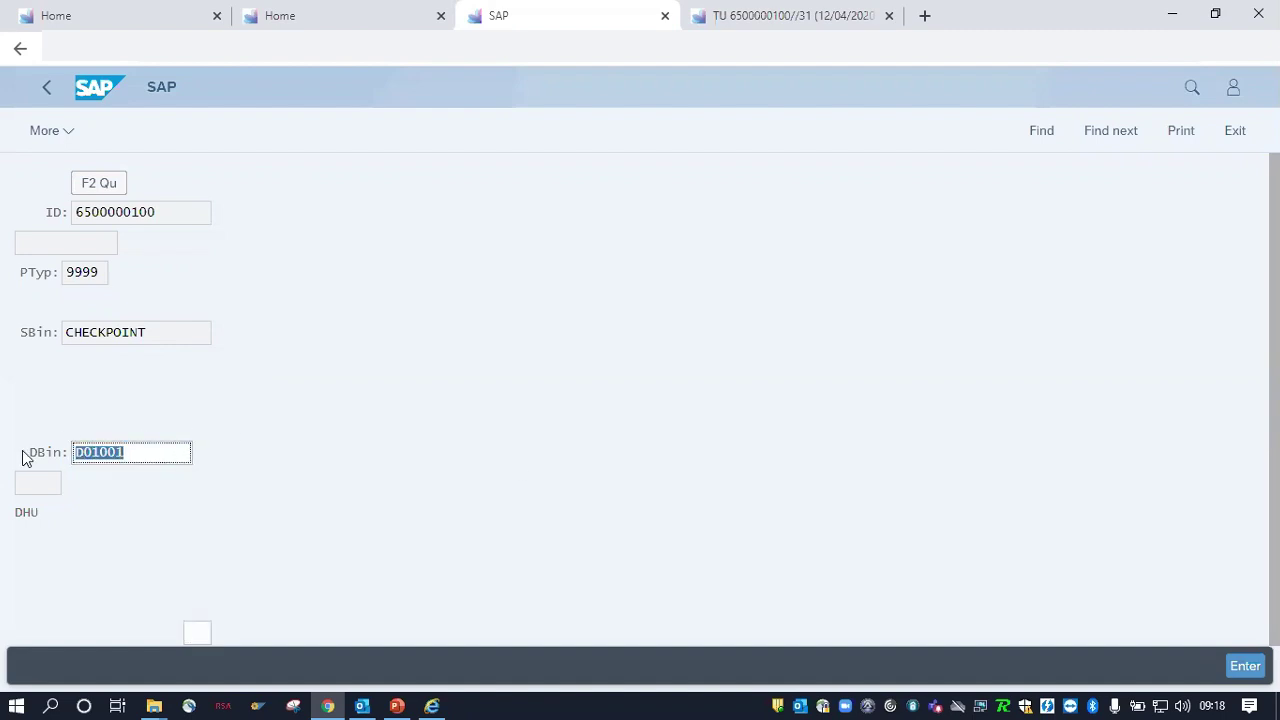
pyautogui.click(199, 630)
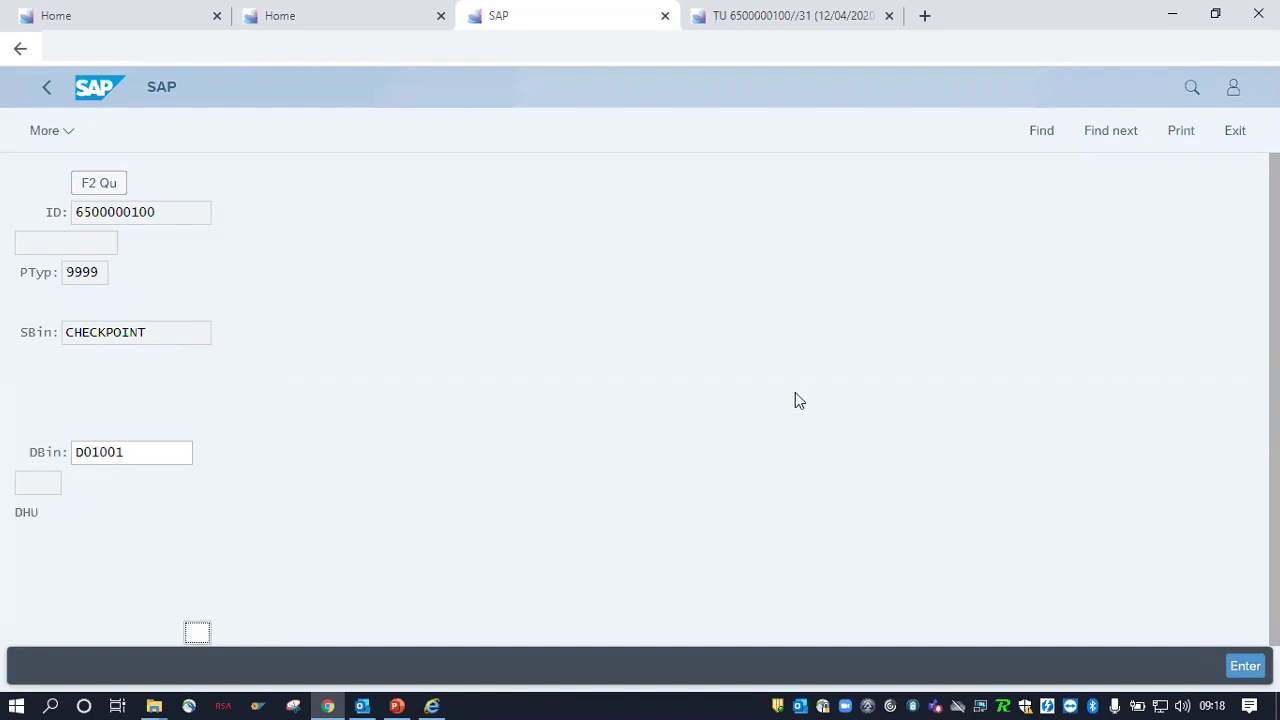
pyautogui.write('10')
pyautogui.press('Return')
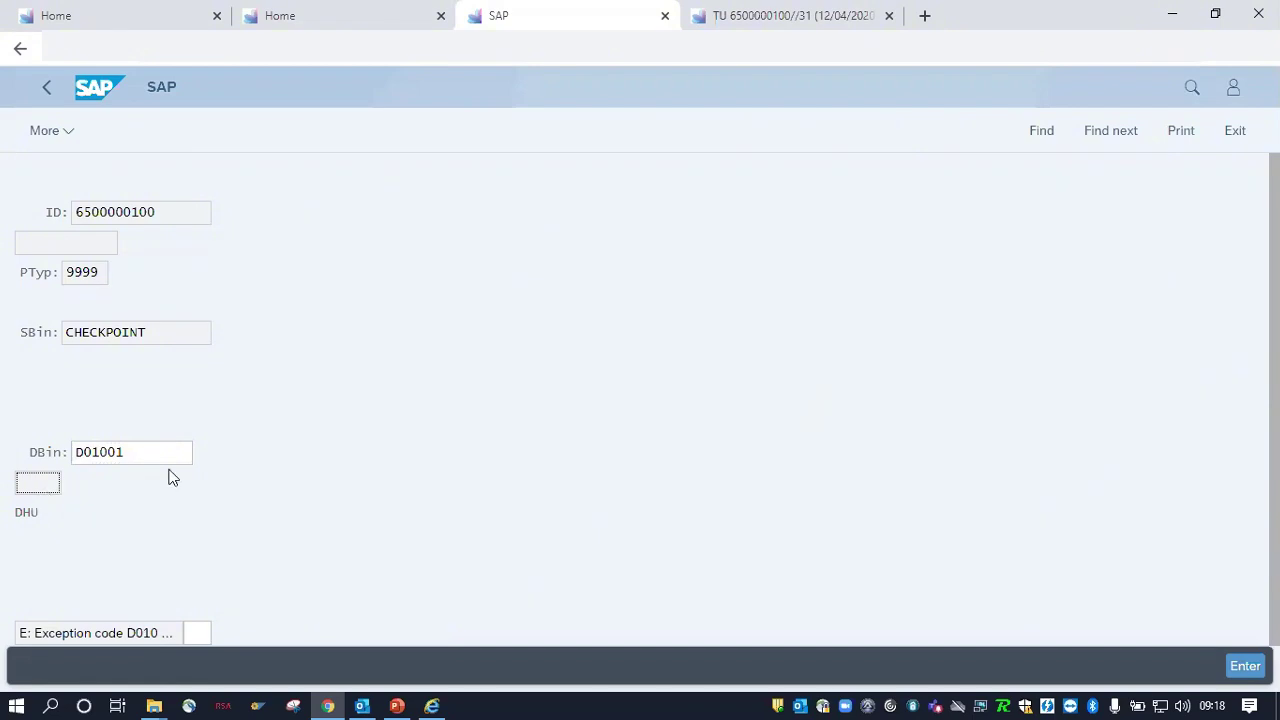
# Step: Submit destination bin D01001, then repeat it as the bin verification to confirm the transportation unit's yard move
pyautogui.moveTo(138, 458); pyautogui.dragTo(71, 465)
pyautogui.press('Return')
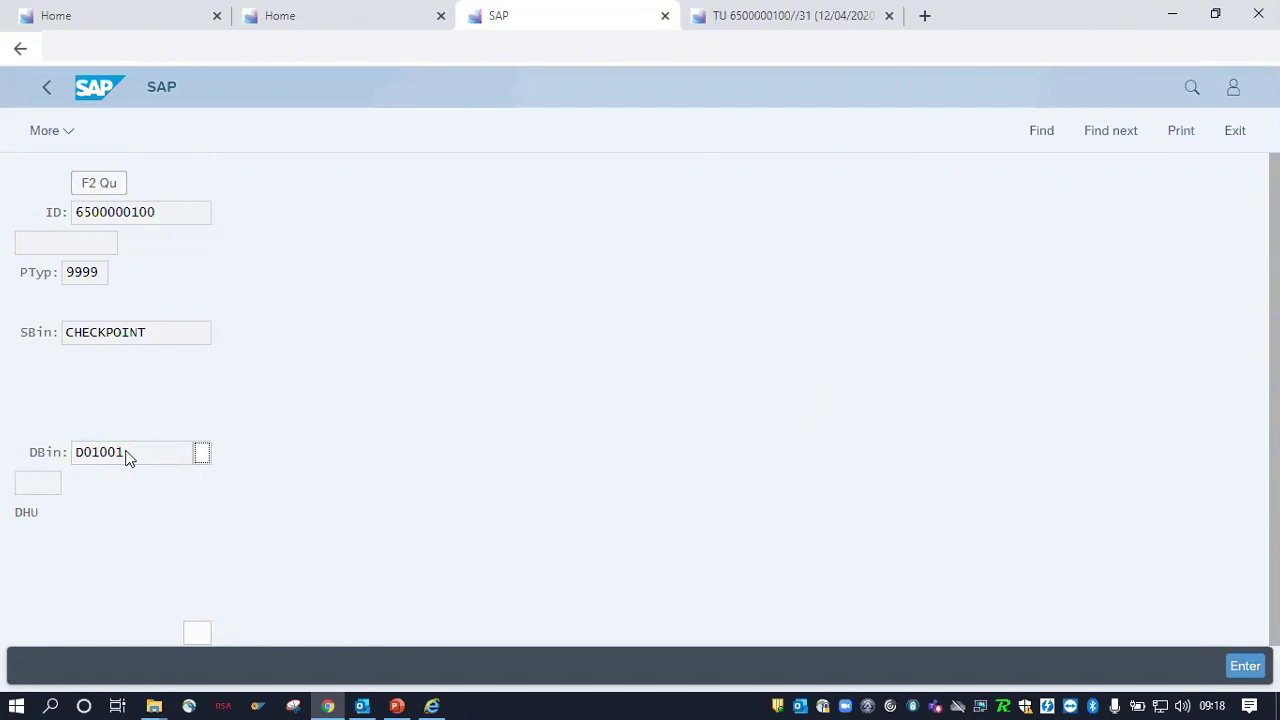
pyautogui.moveTo(123, 454); pyautogui.dragTo(0, 443)
pyautogui.press('Tab')
pyautogui.write('1')
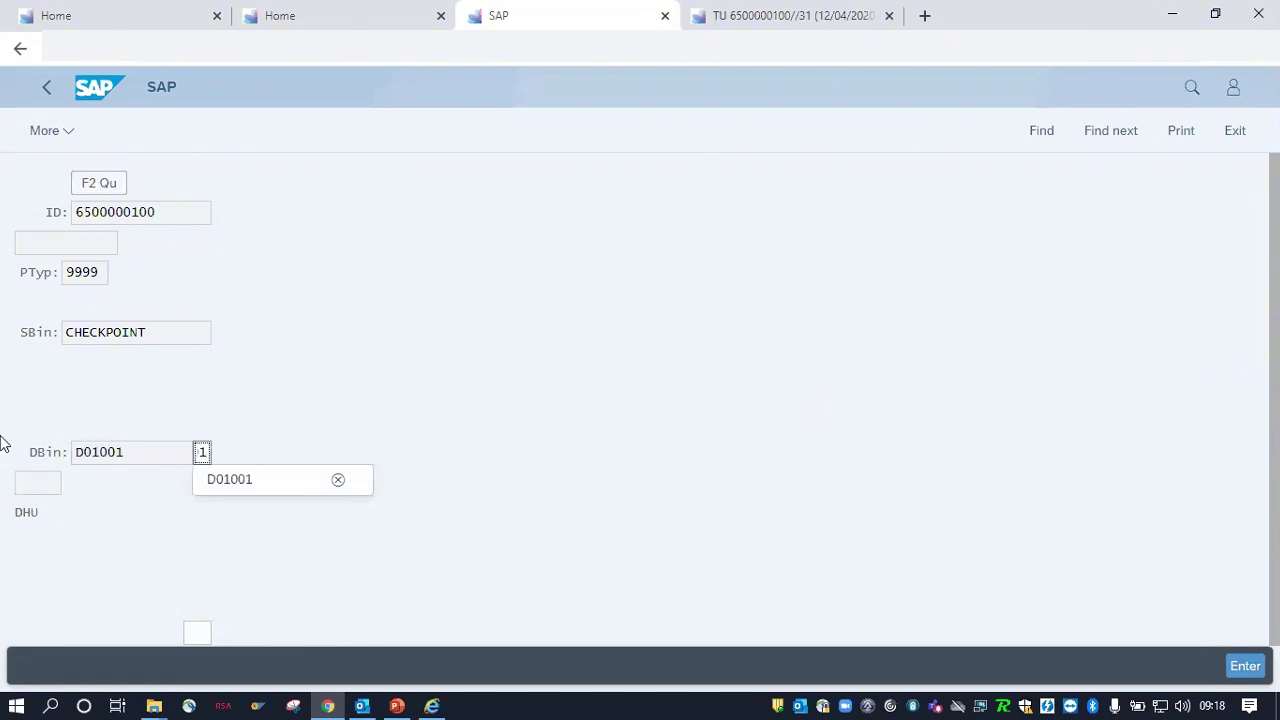
pyautogui.press('Return')
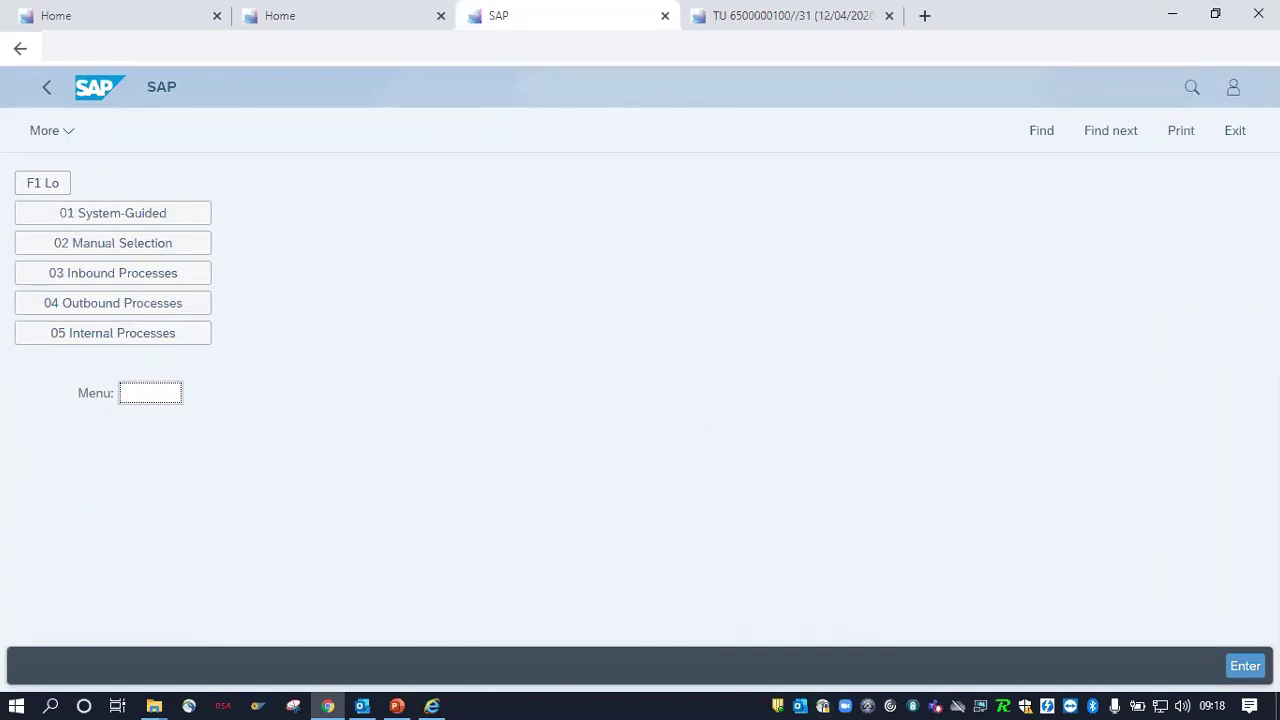
# Step: Open the Warehouse Management Monitor from the launchpad for warehouse E000 with monitor SAP
pyautogui.click(340, 20)
pyautogui.click(170, 198)
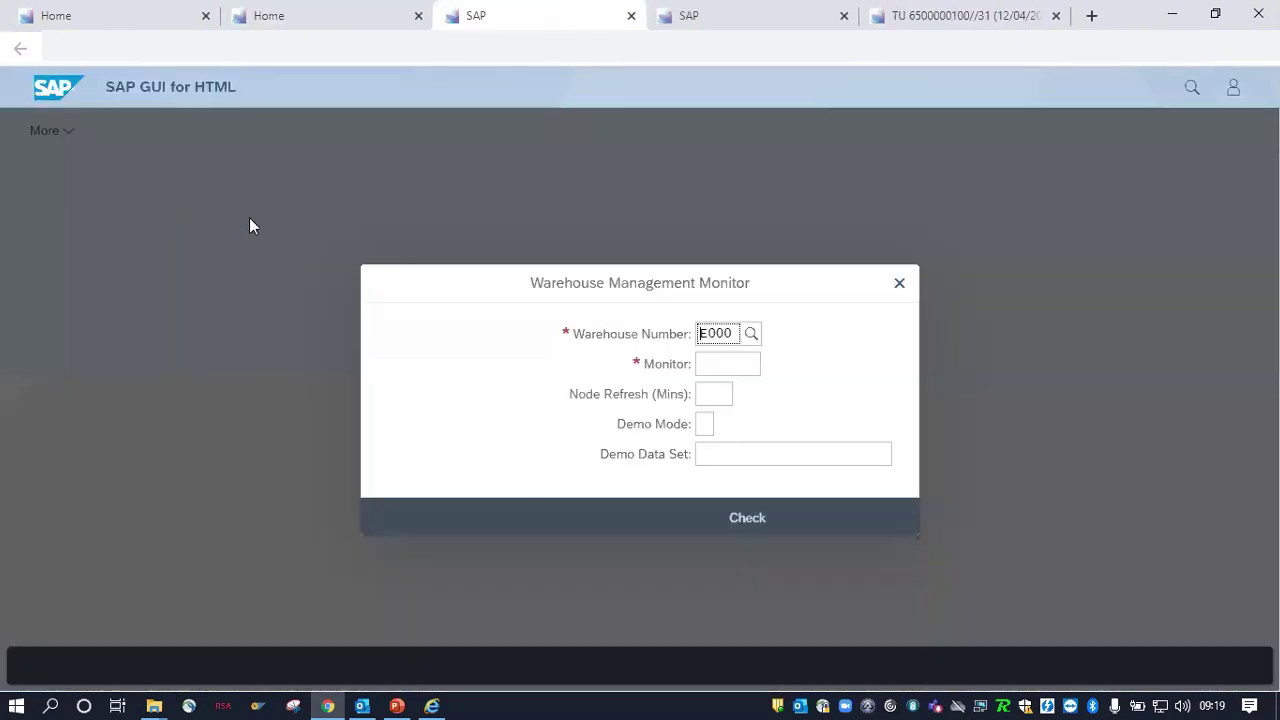
pyautogui.click(743, 374)
pyautogui.write('SAP')
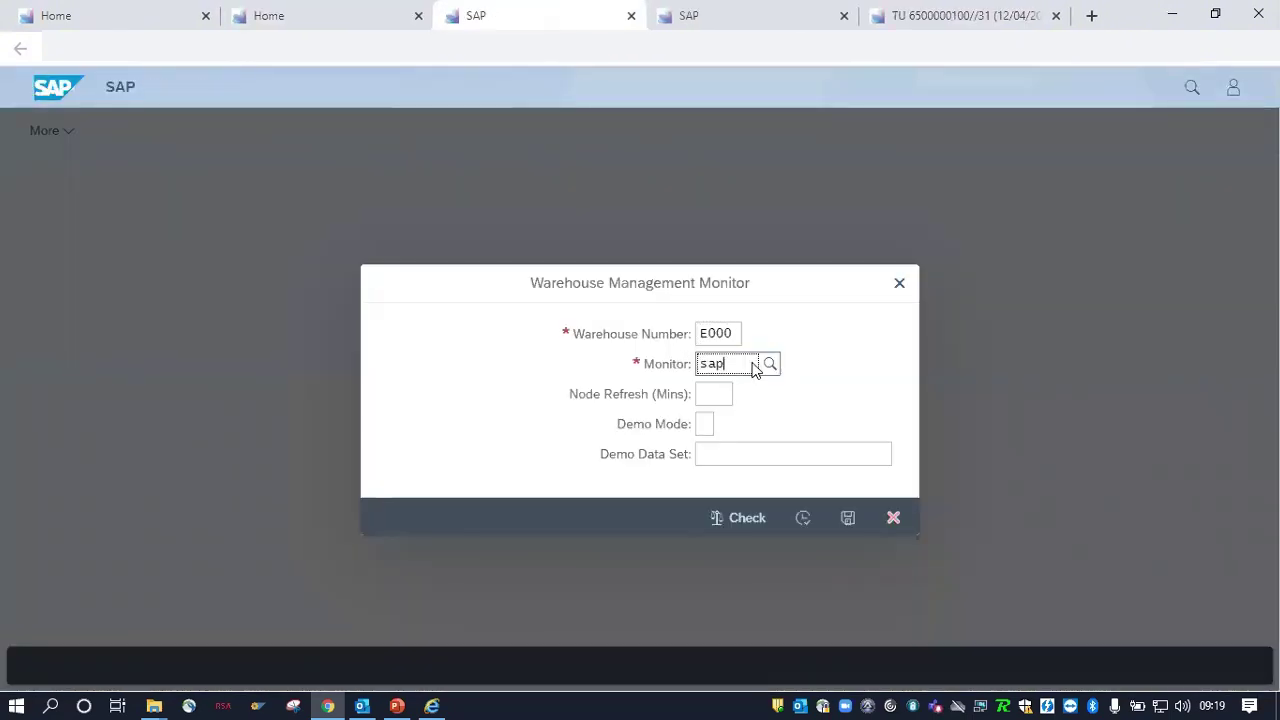
pyautogui.click(803, 517)
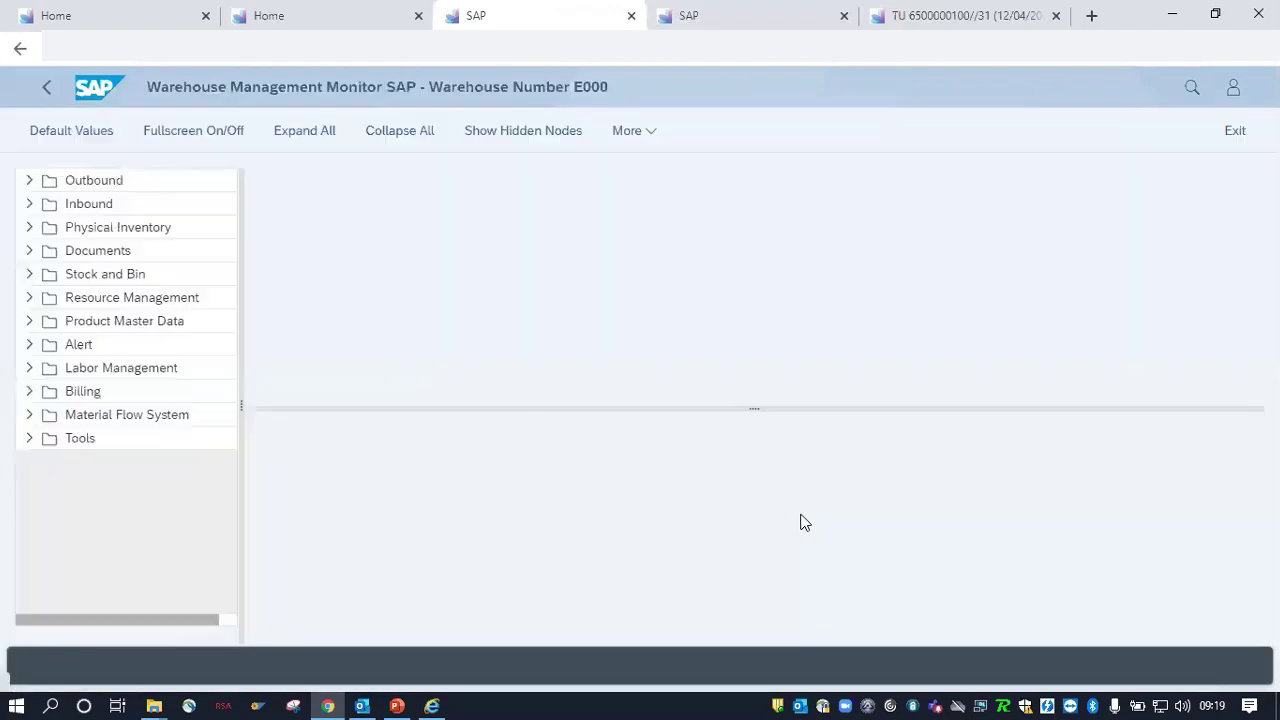
# Step: List the storage bins of bin type D001 (Door Bin) under Stock and Bin
pyautogui.click(30, 274)
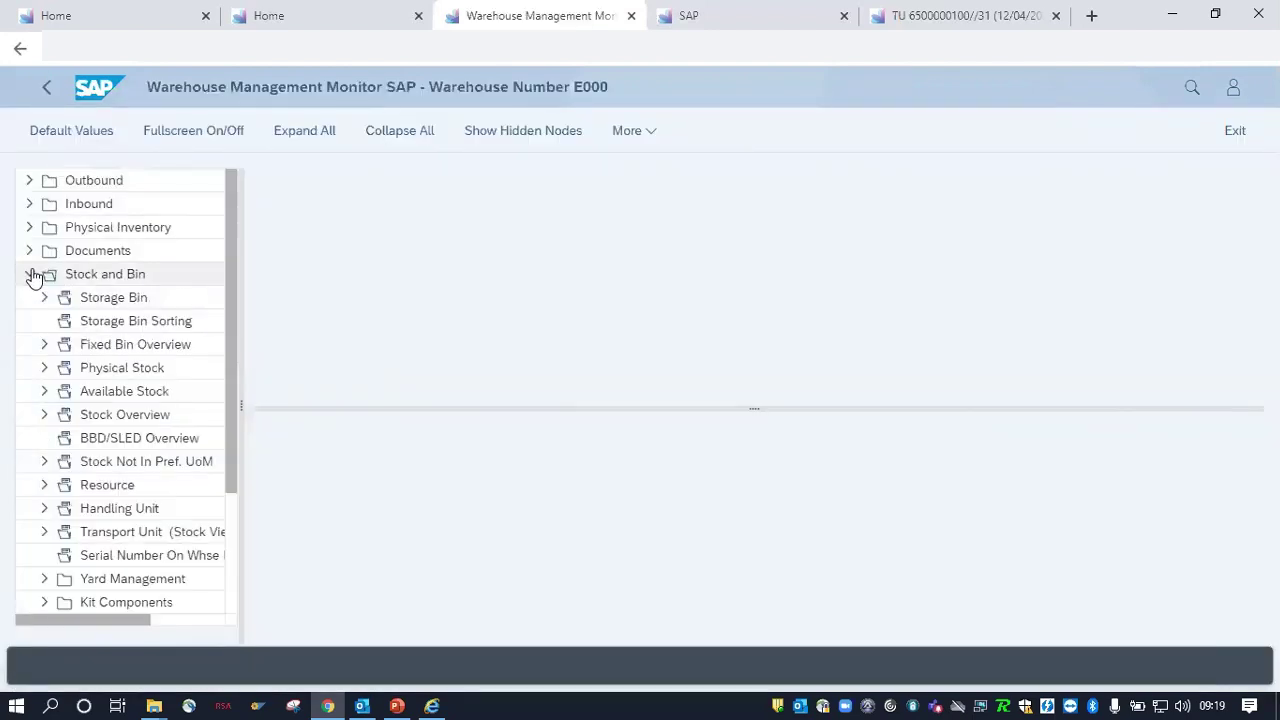
pyautogui.click(112, 300)
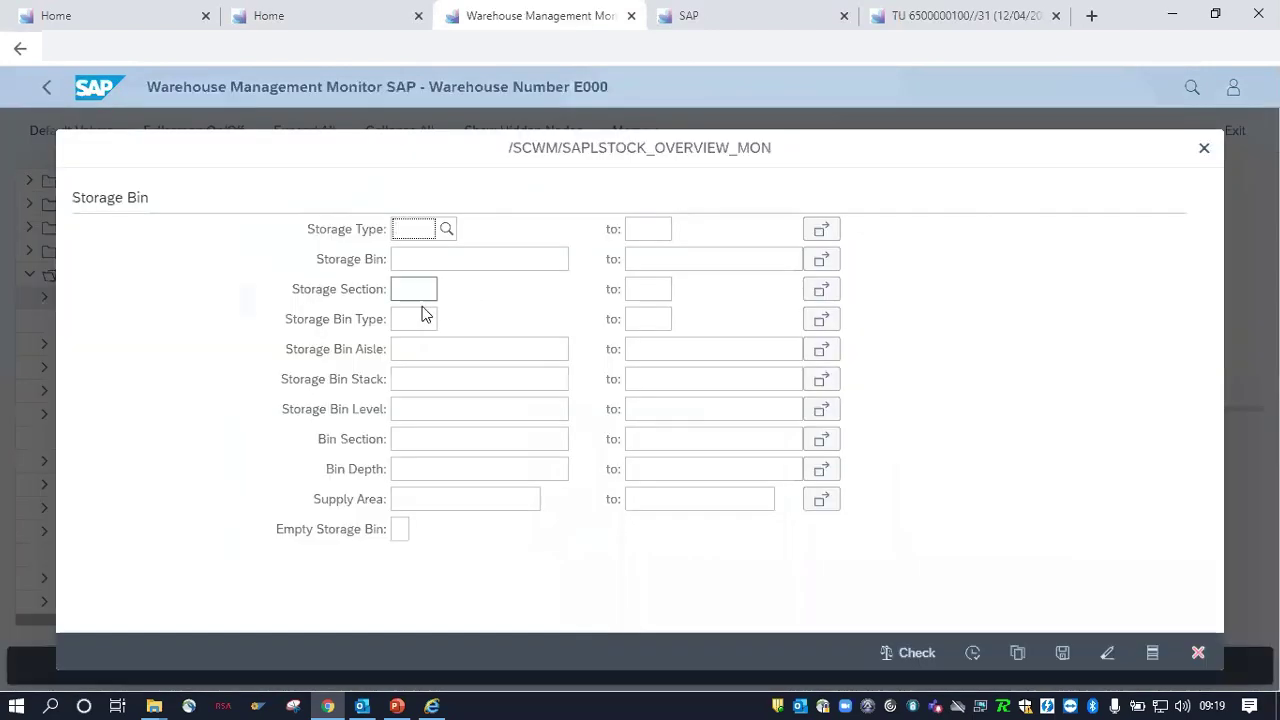
pyautogui.click(408, 292)
pyautogui.click(440, 321)
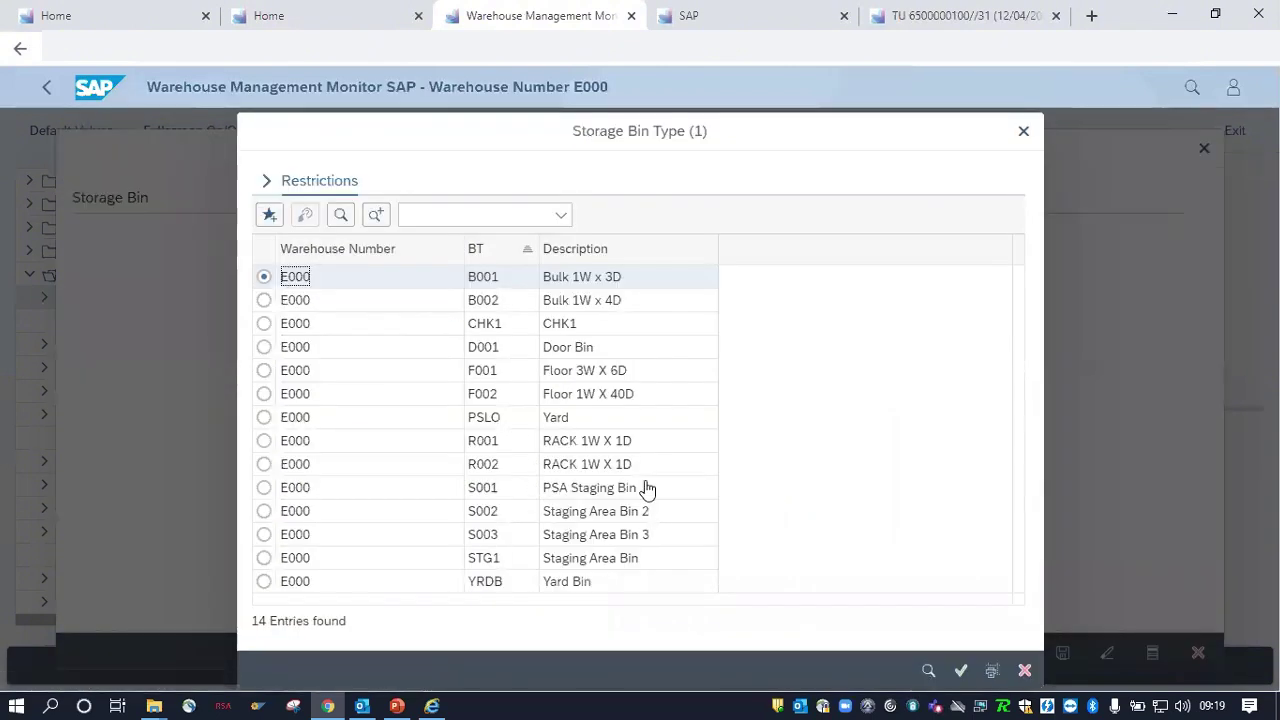
pyautogui.click(264, 347)
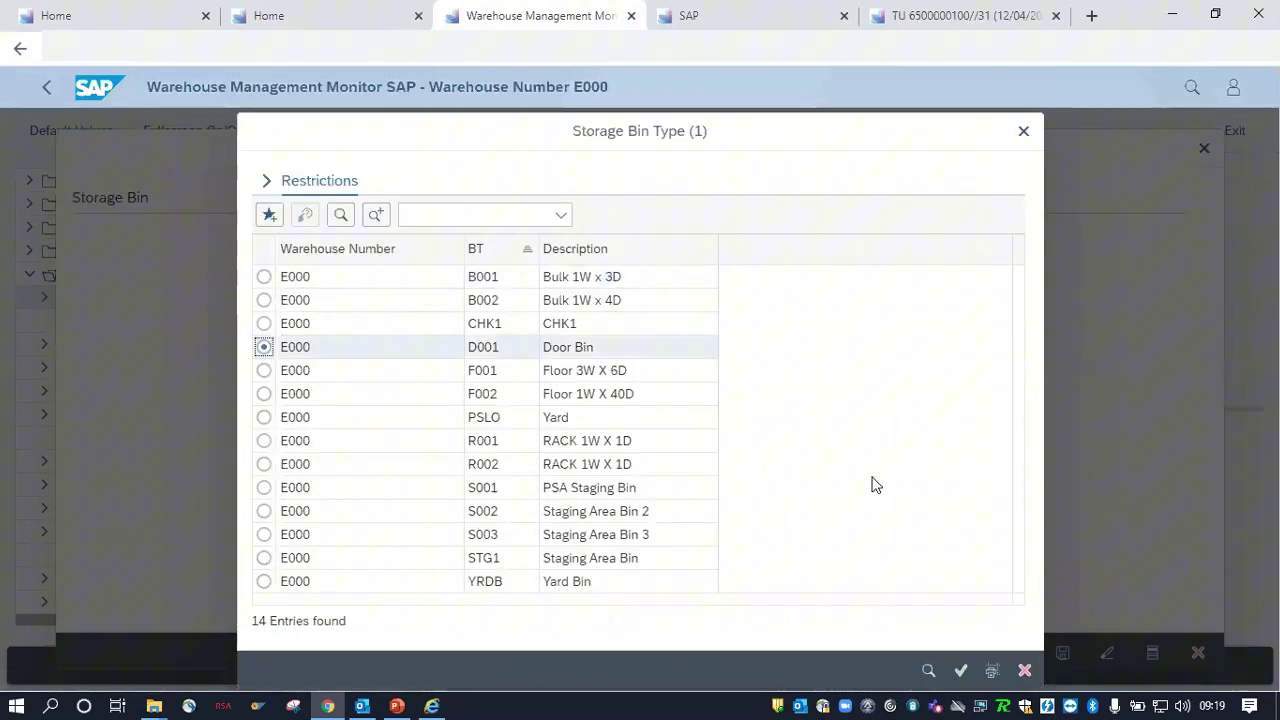
pyautogui.click(959, 672)
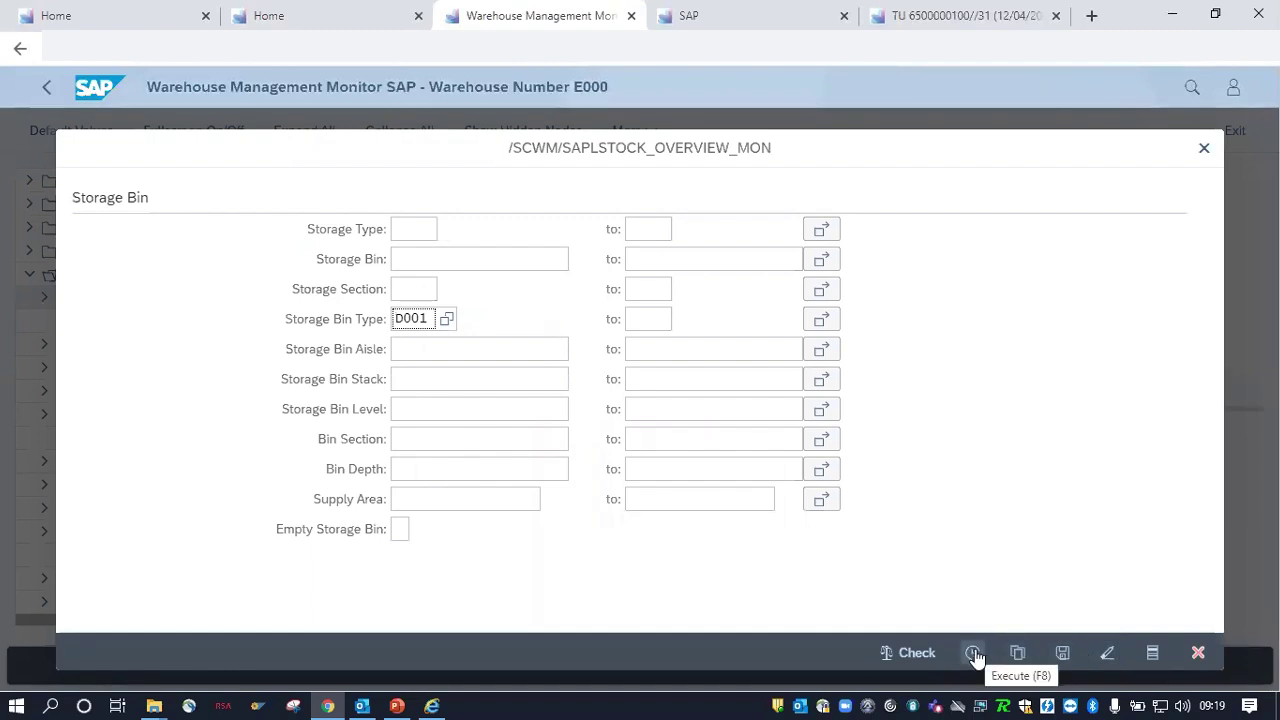
pyautogui.click(973, 654)
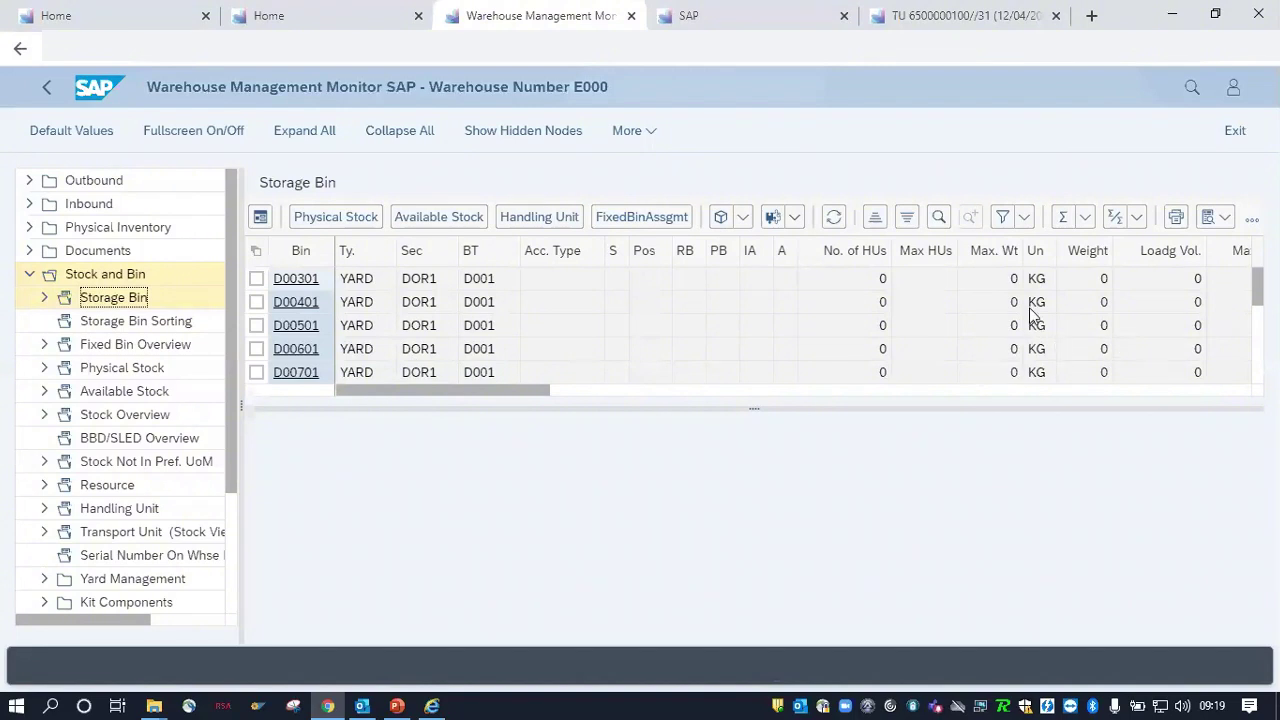
# Step: Look up door bin D01001 in the storage bin list and check its number of handling units
pyautogui.scroll(-5, 750, 325)
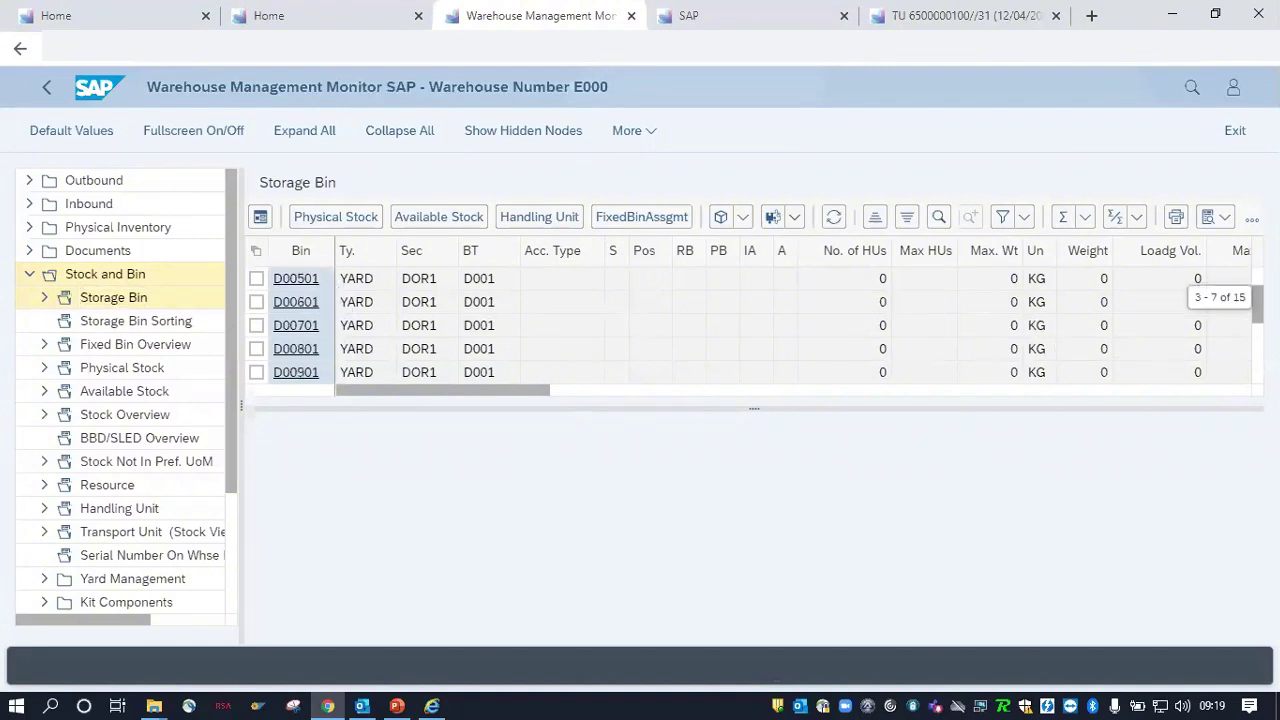
pyautogui.scroll(-4, 750, 325)
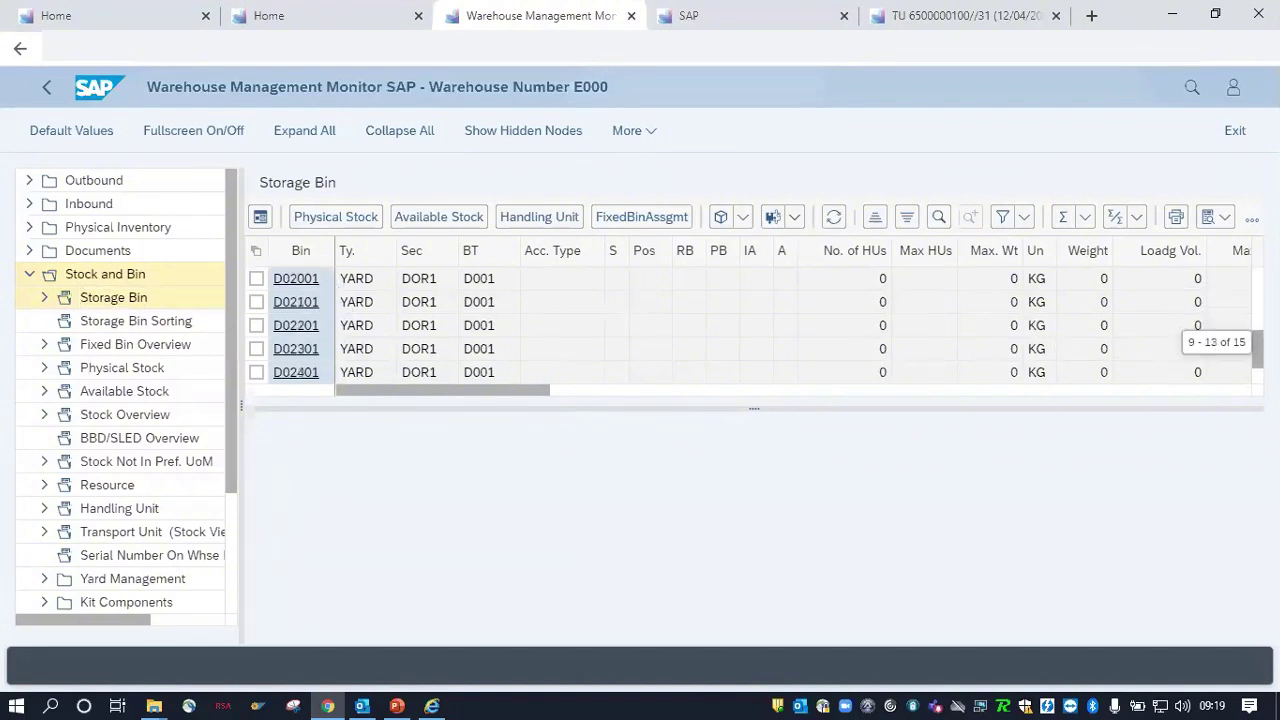
pyautogui.scroll(3, 750, 325)
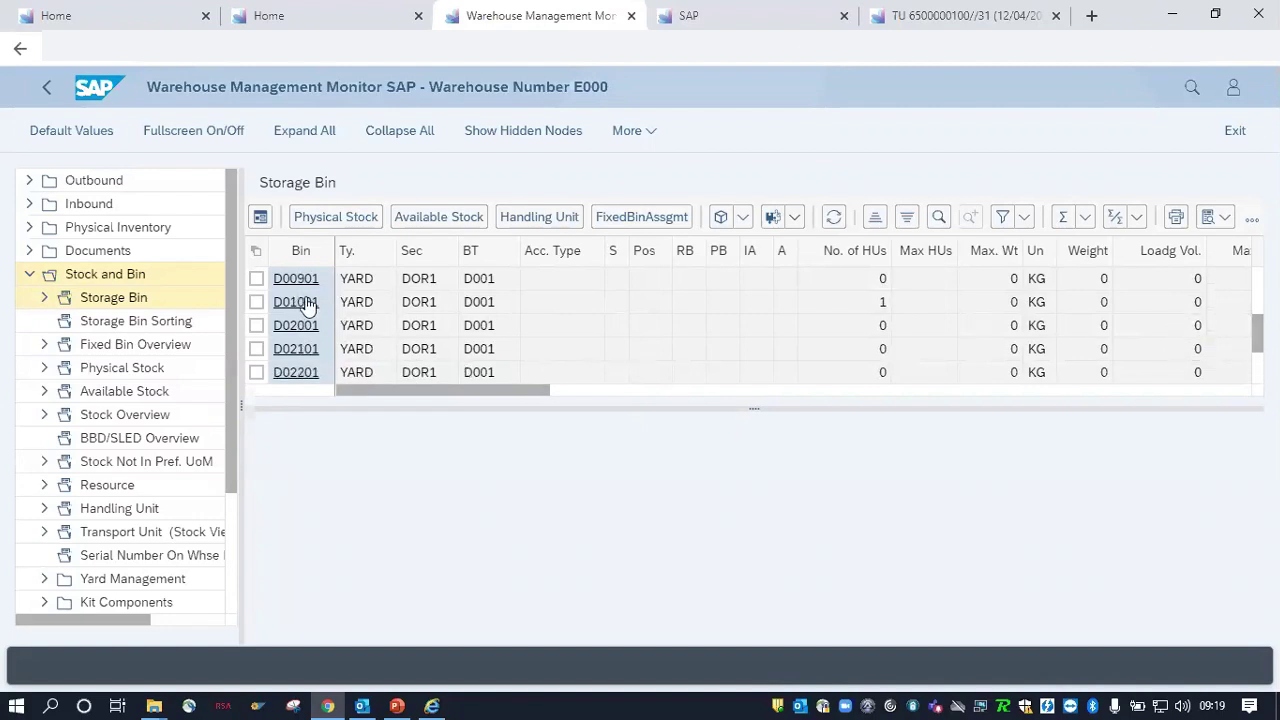
pyautogui.click(843, 308)
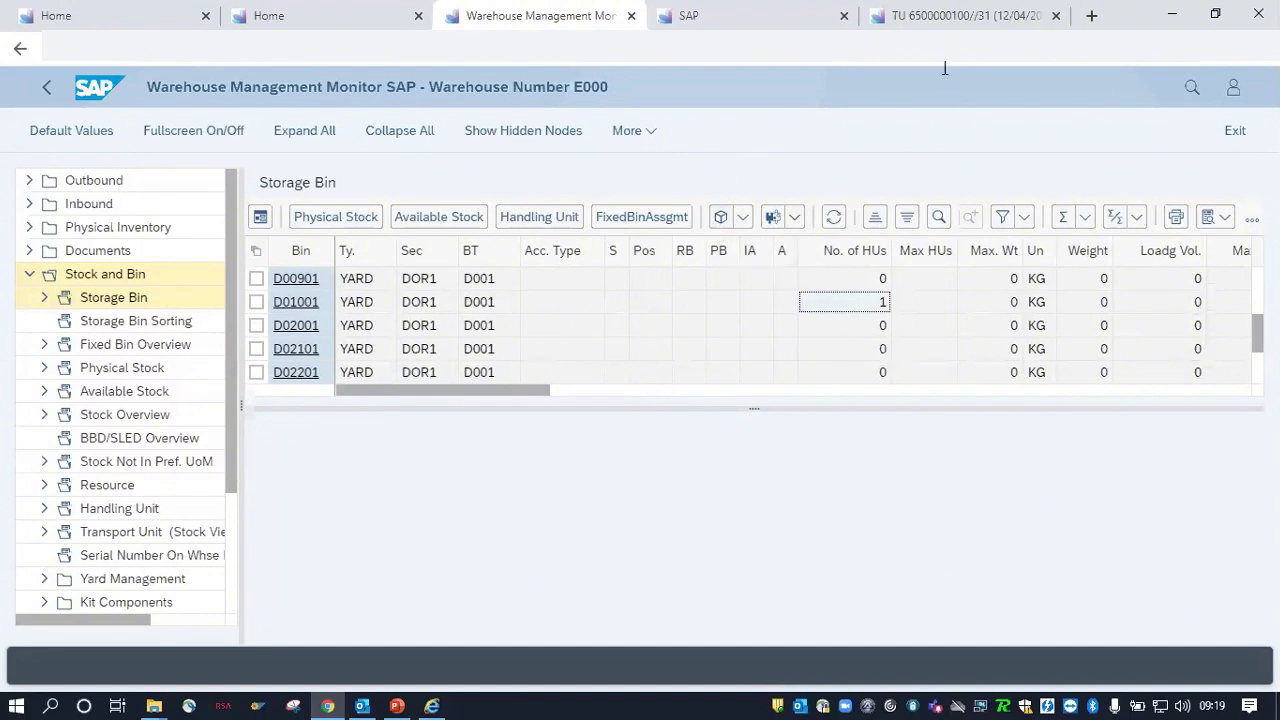
pyautogui.click(928, 16)
pyautogui.click(744, 20)
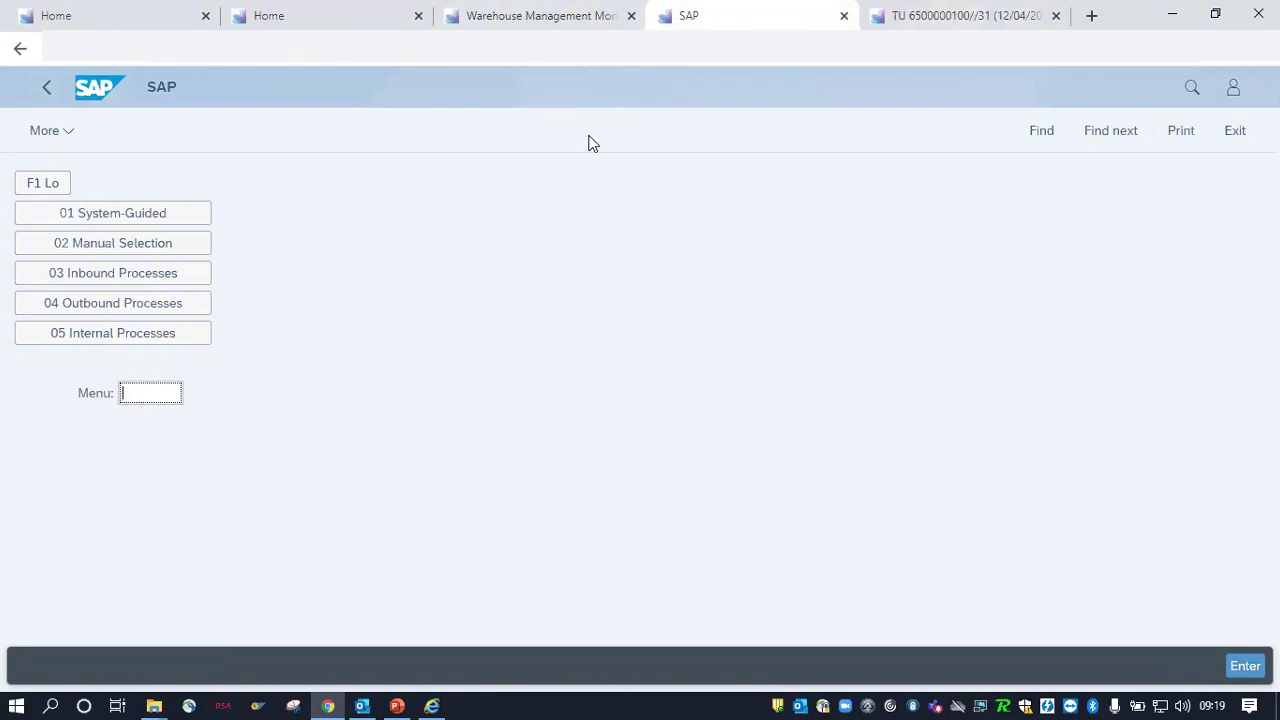
pyautogui.click(515, 20)
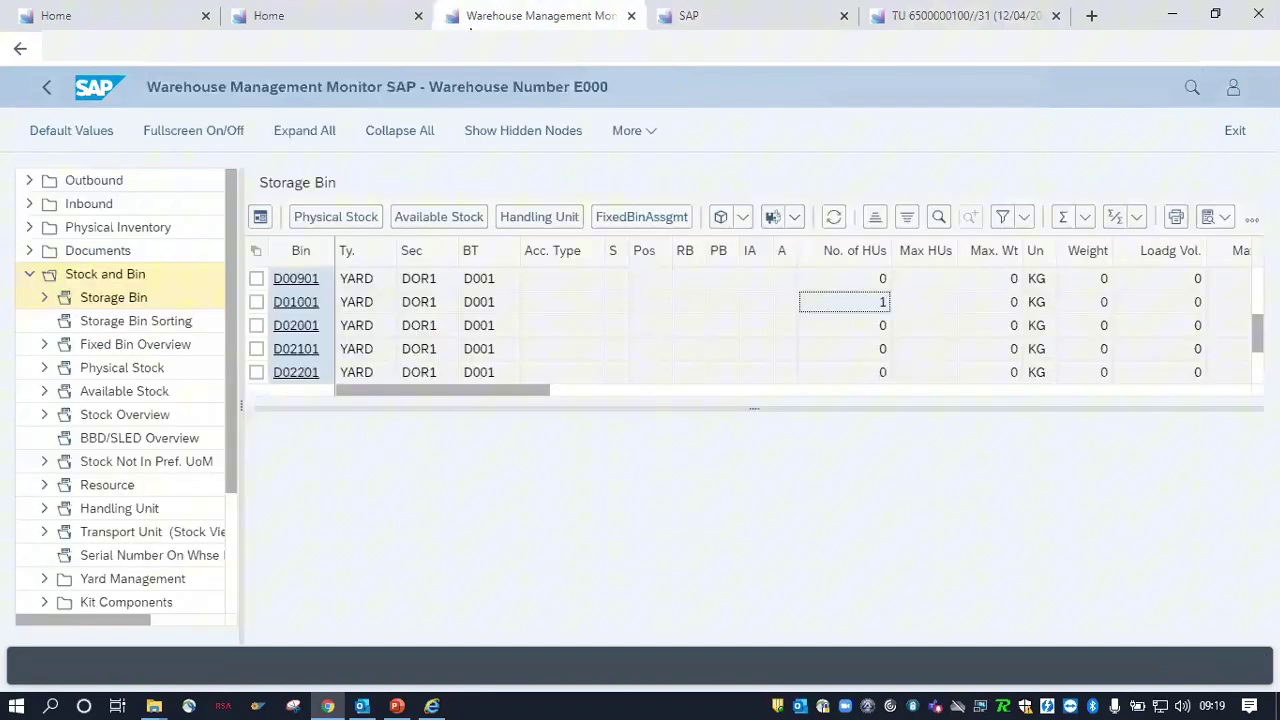
pyautogui.click(343, 12)
pyautogui.click(905, 22)
# Step: Return to the RF environment and reopen the create-and-confirm ad hoc yard task transaction under Yard Movements
pyautogui.click(786, 14)
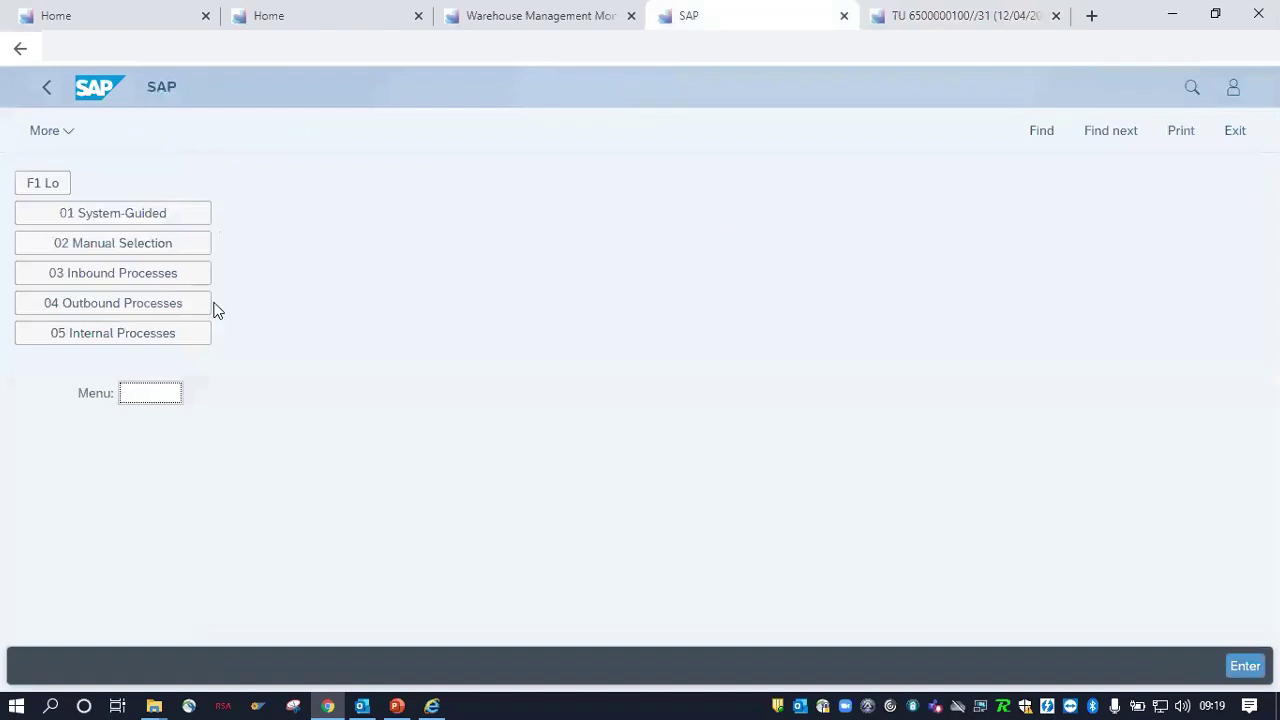
pyautogui.click(180, 334)
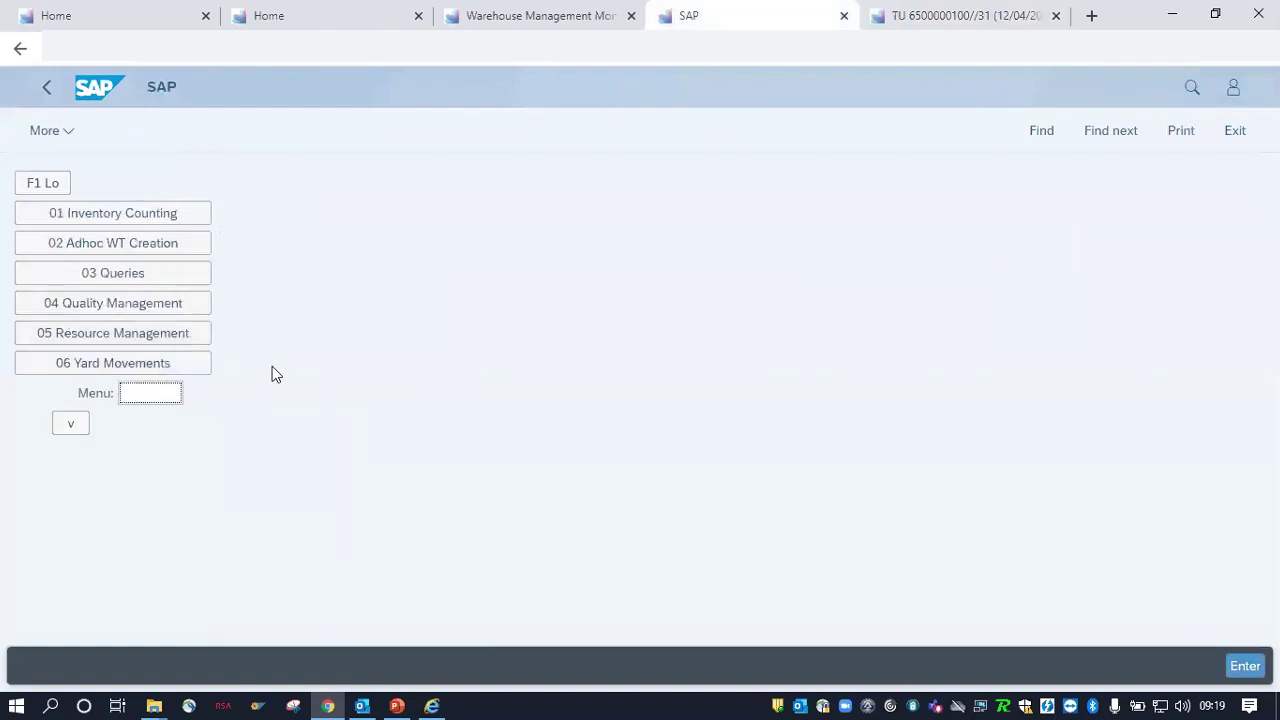
pyautogui.click(193, 368)
pyautogui.click(163, 250)
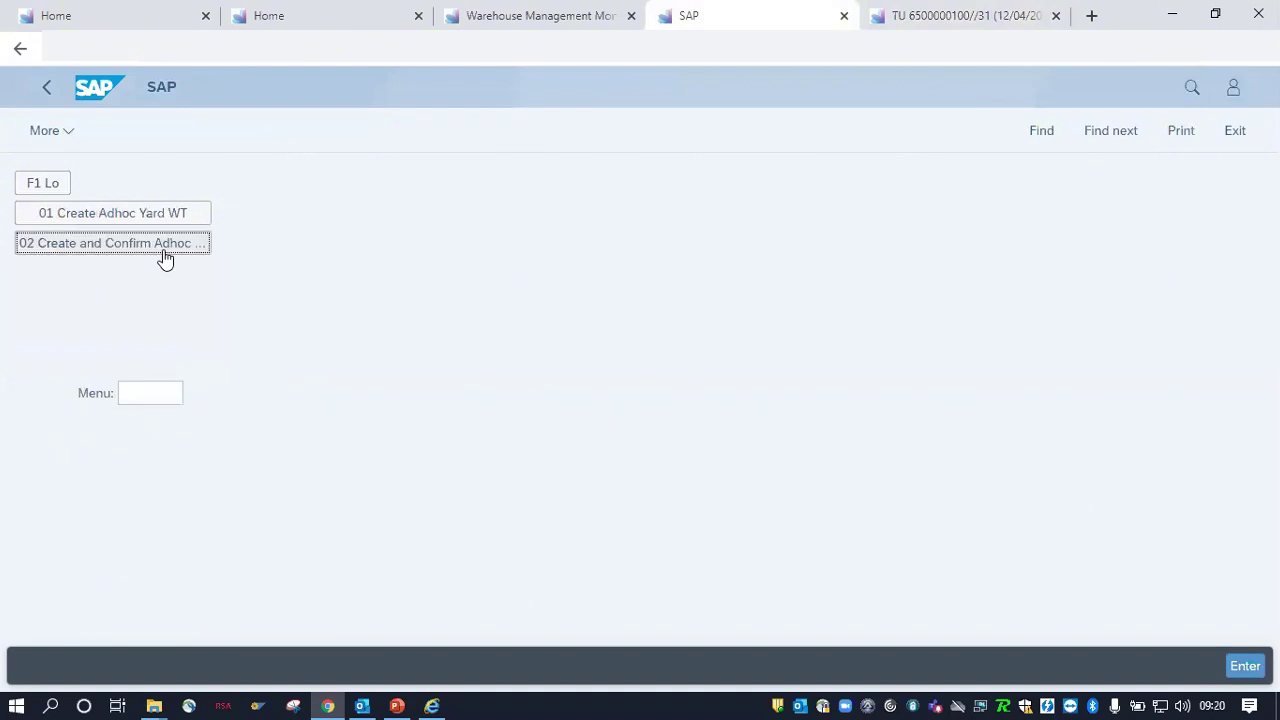
pyautogui.write('d')
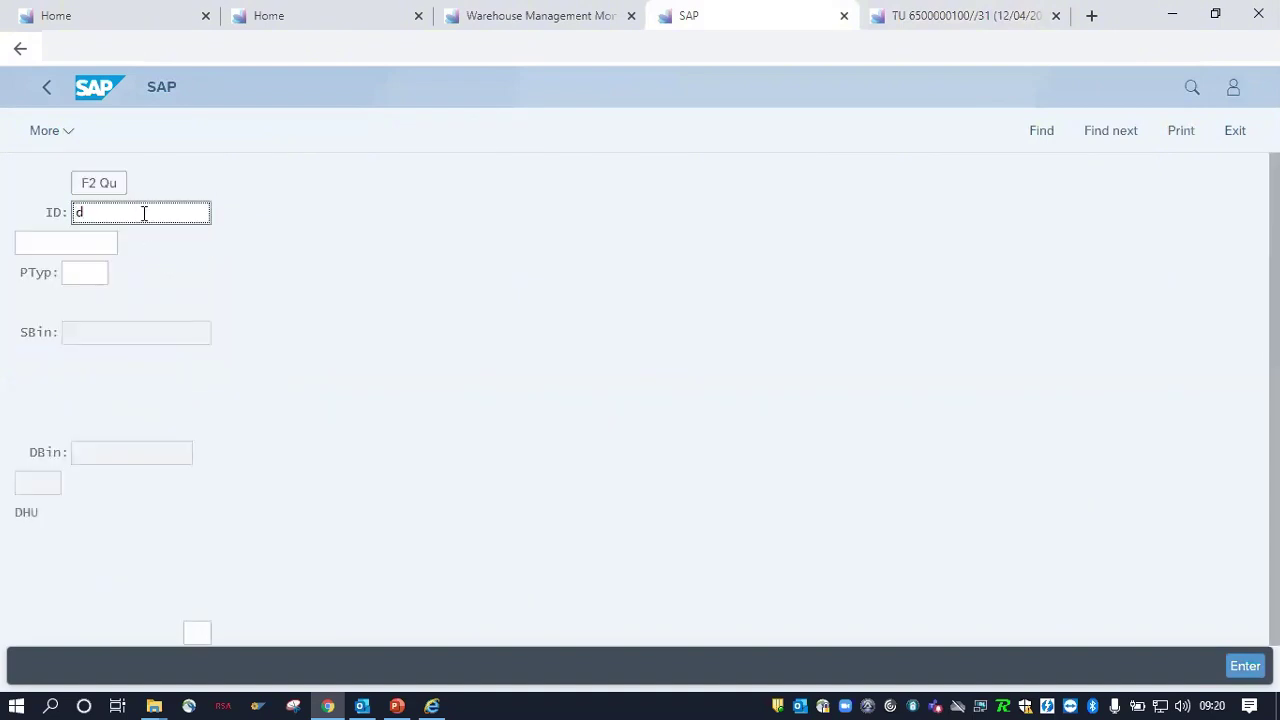
pyautogui.write('0108')
pyautogui.press('BackSpace')
pyautogui.press('BackSpace')
pyautogui.press('BackSpace')
pyautogui.press('BackSpace')
pyautogui.press('BackSpace')
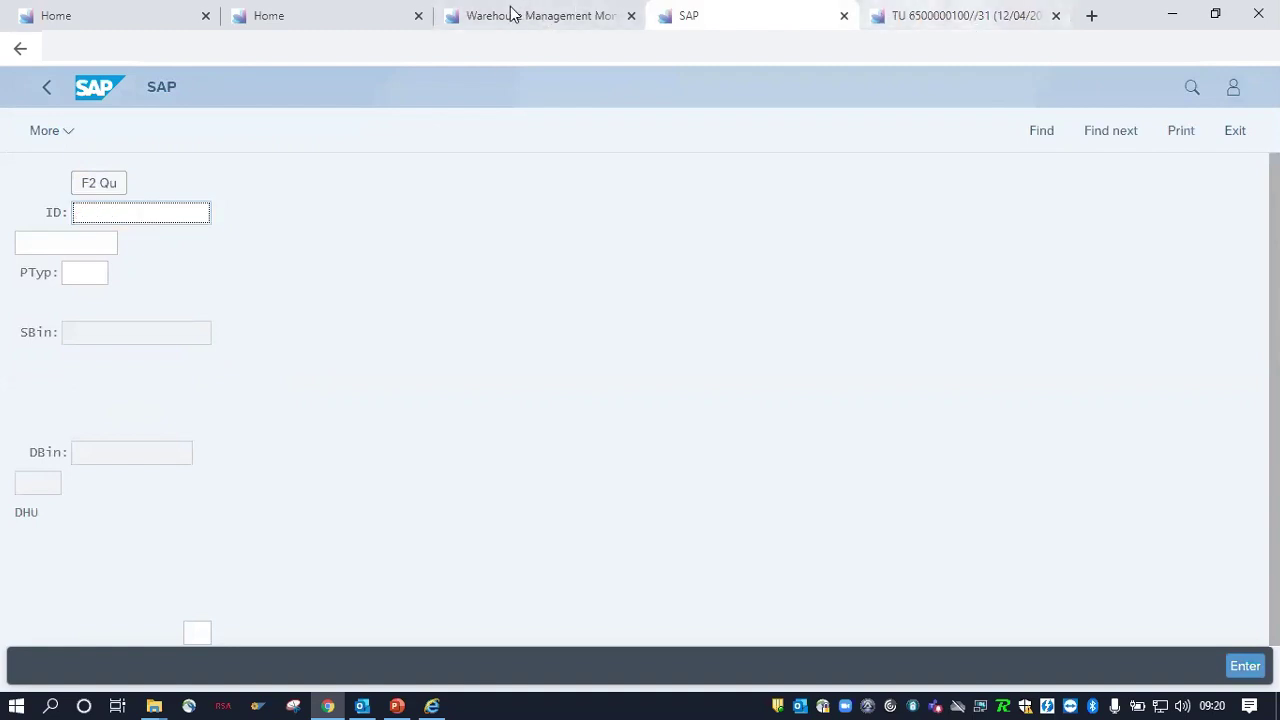
# Step: Recheck the door bin number in the monitor's storage bin list and return to the RF yard task
pyautogui.click(357, 12)
pyautogui.click(455, 10)
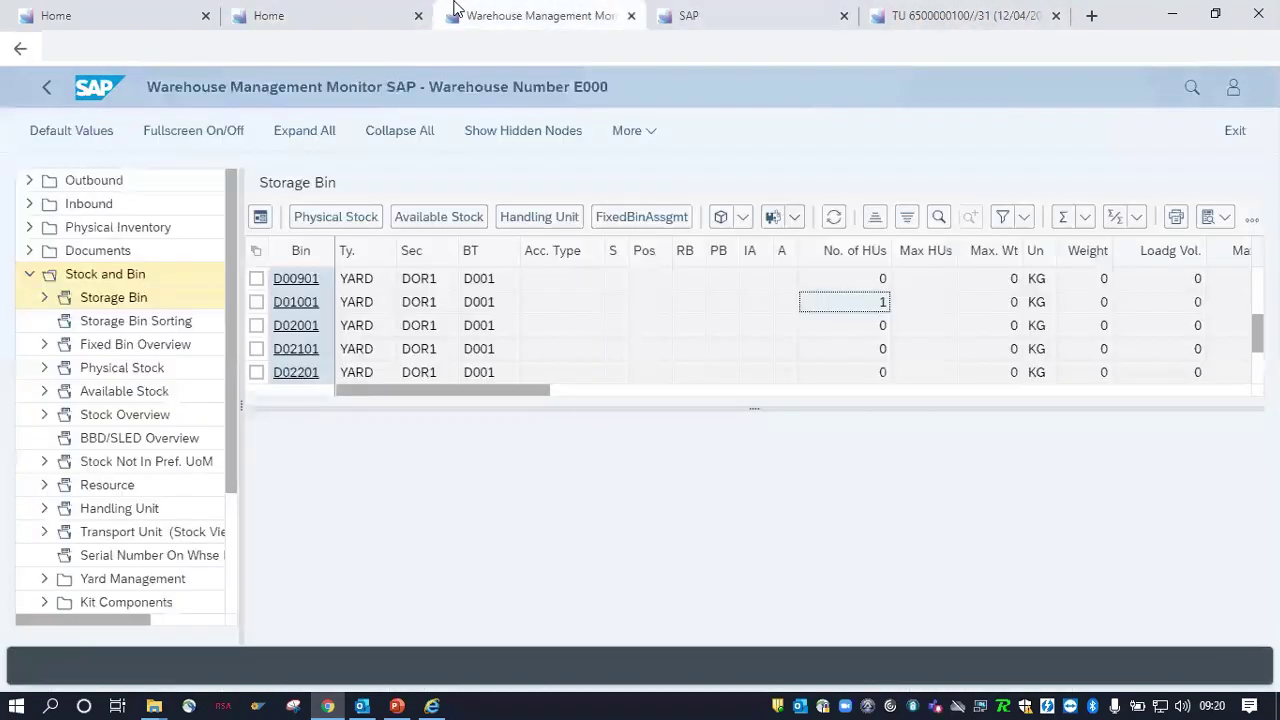
pyautogui.click(895, 14)
pyautogui.click(730, 15)
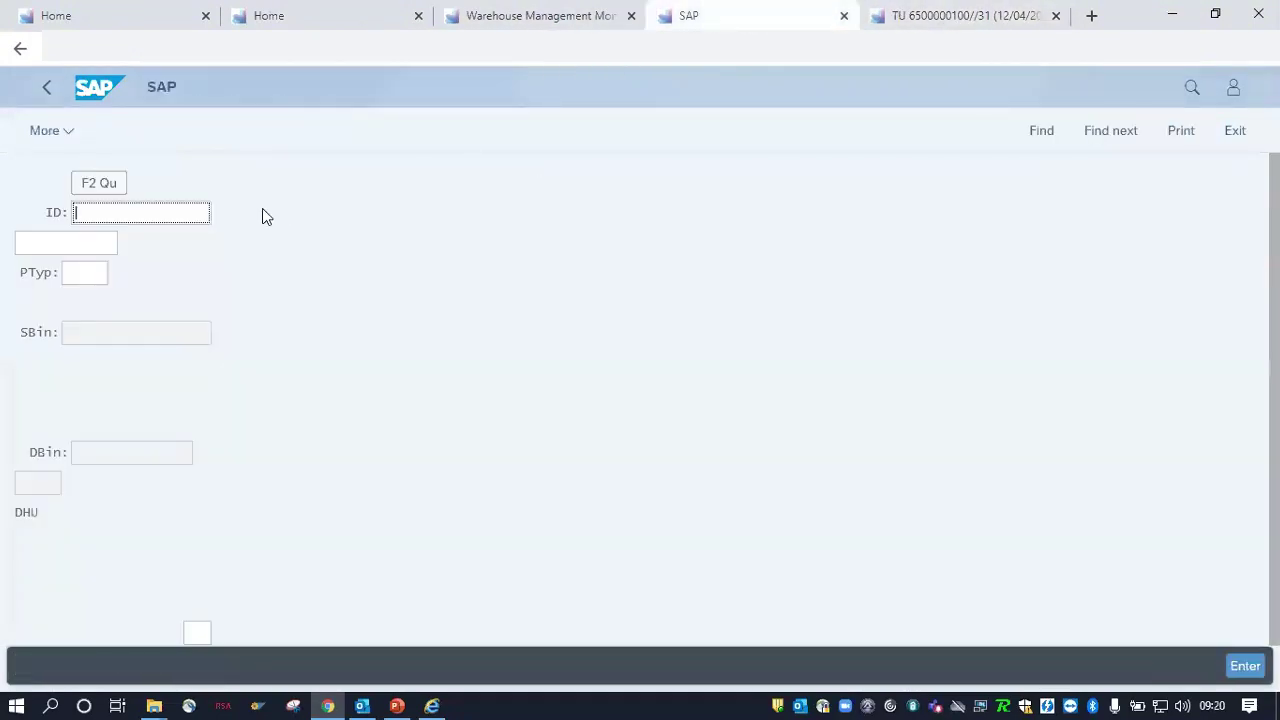
pyautogui.click(120, 212)
pyautogui.write('d01001')
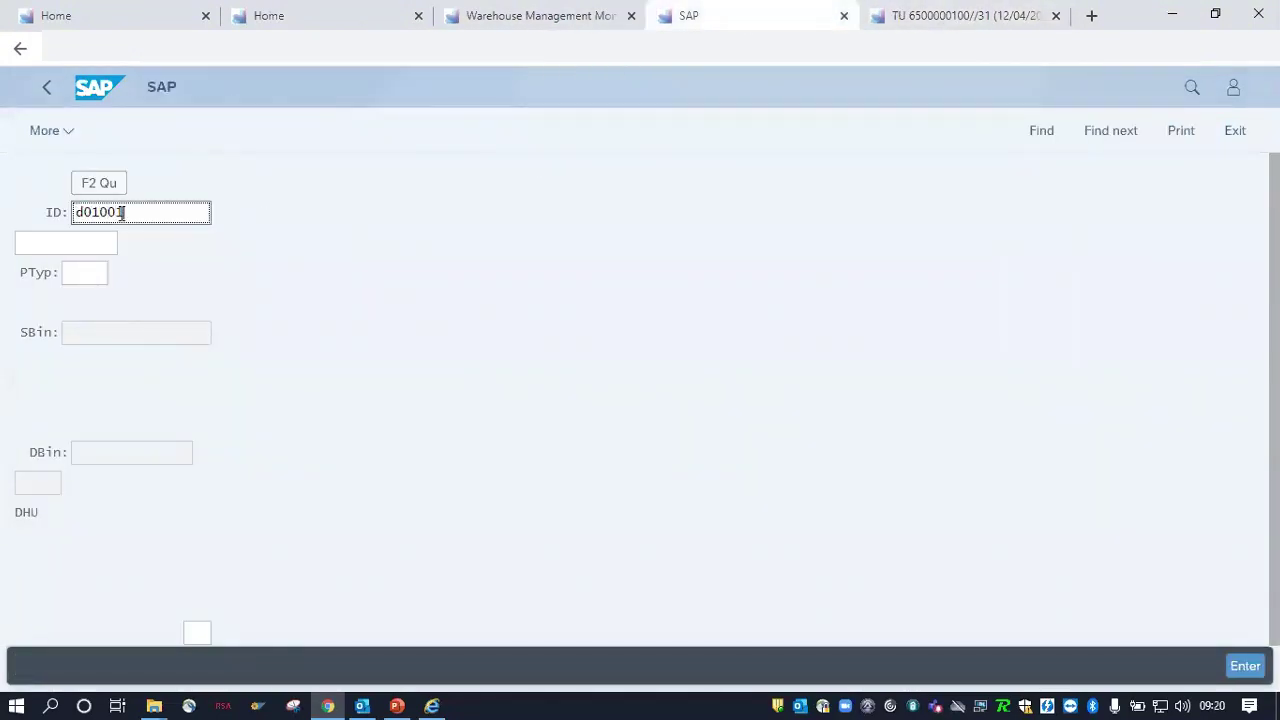
pyautogui.press('Return')
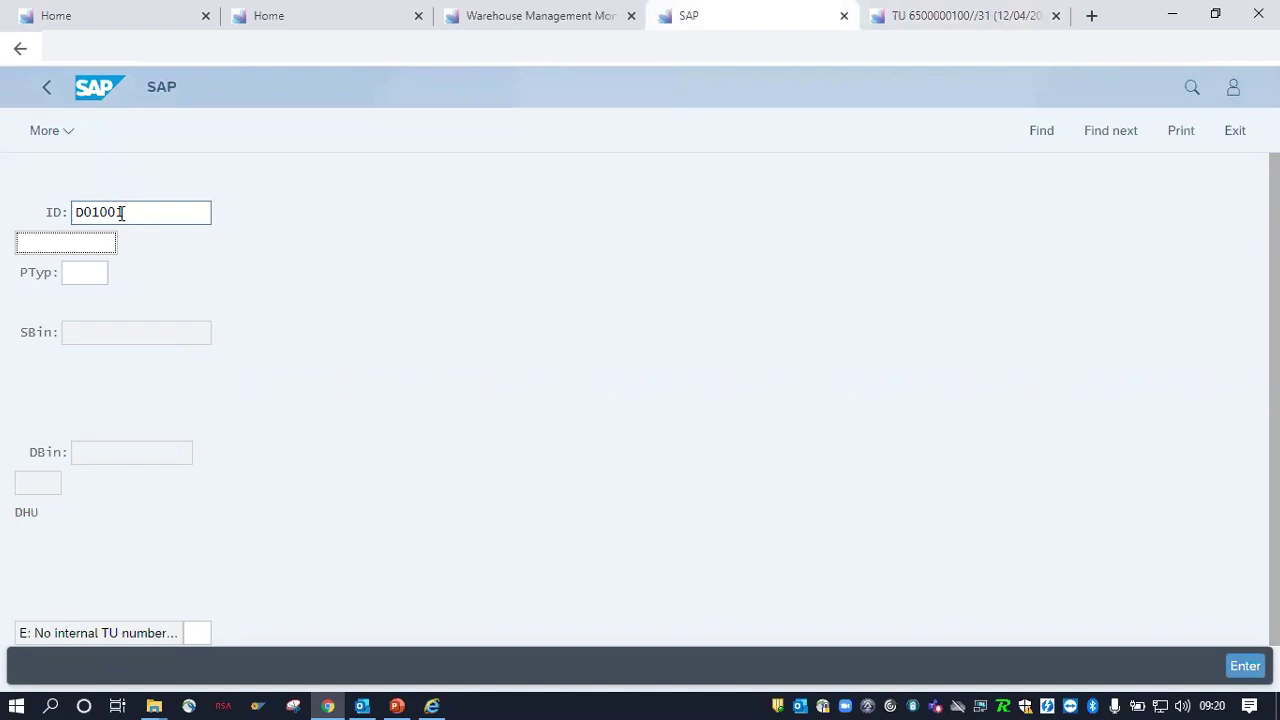
pyautogui.press('Tab')
pyautogui.write('9999')
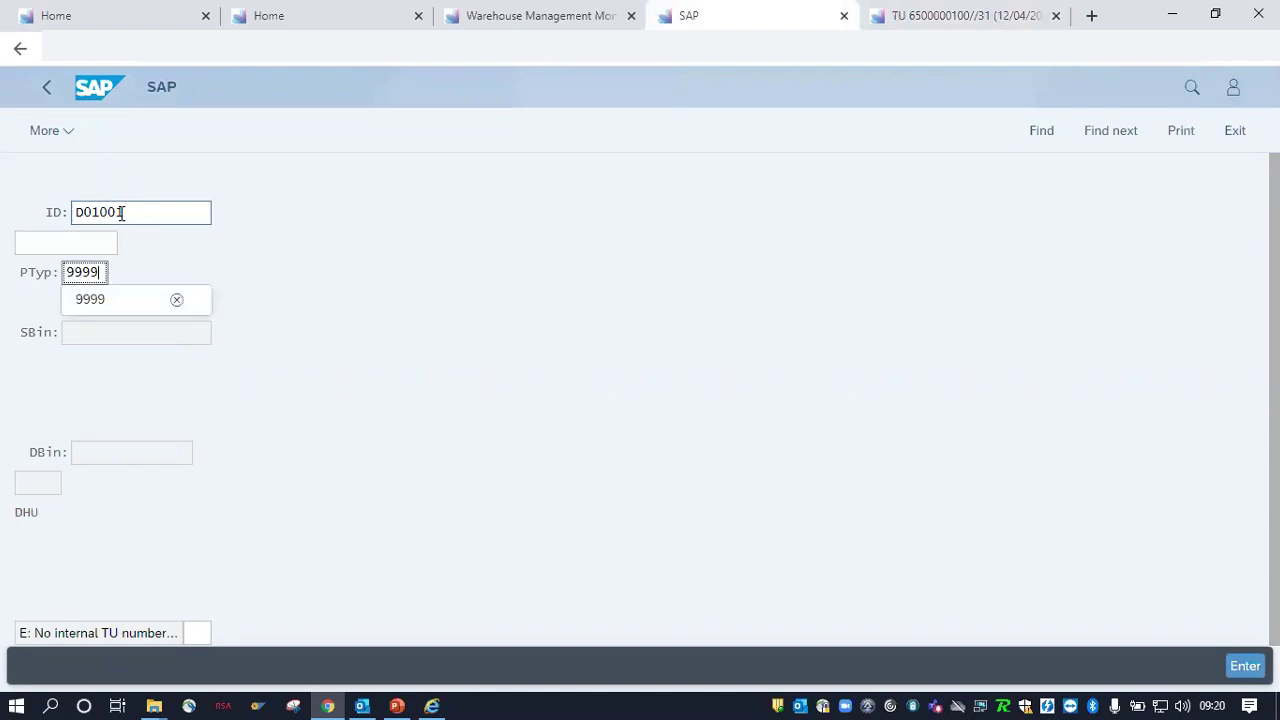
pyautogui.press('Return')
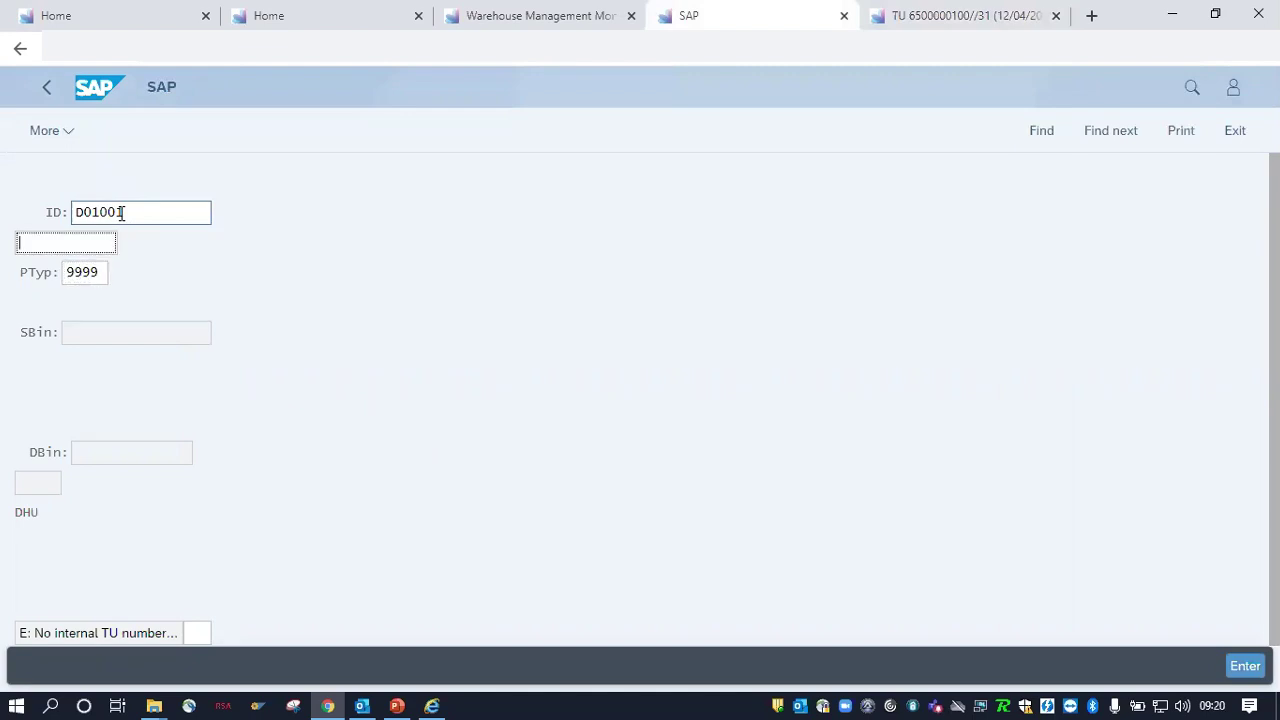
pyautogui.moveTo(134, 213); pyautogui.dragTo(1, 214)
pyautogui.write('6')
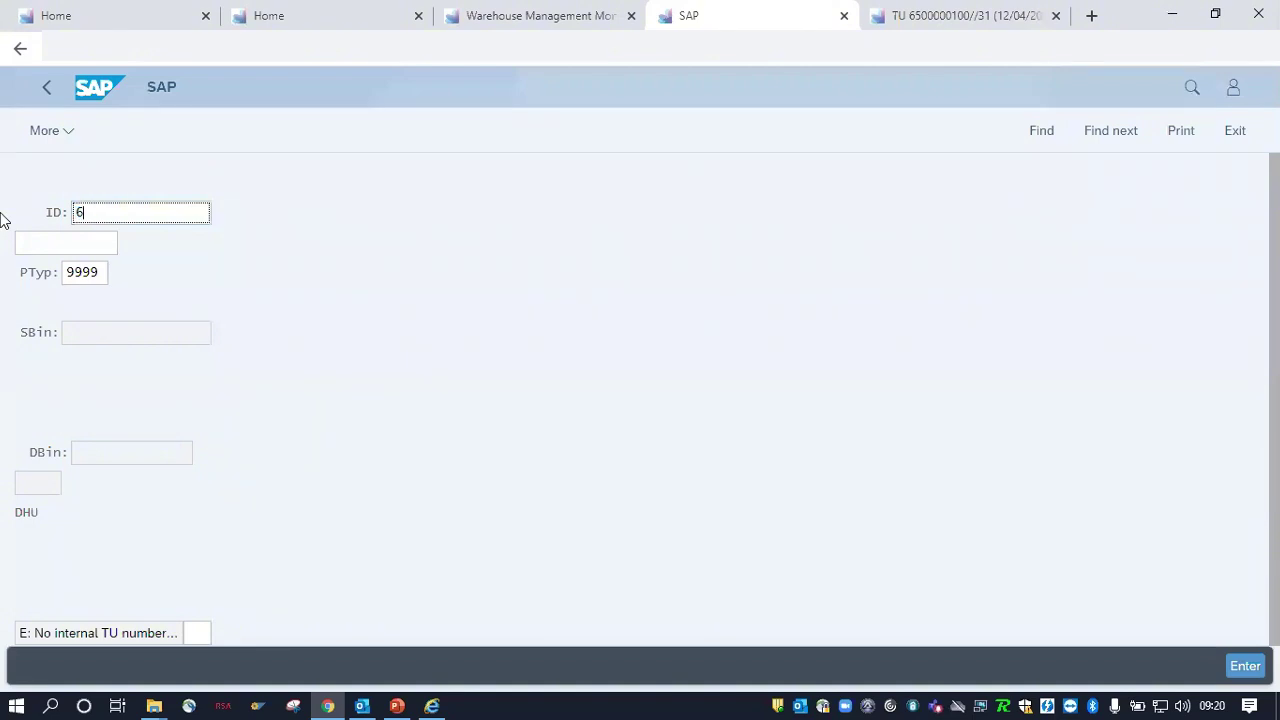
pyautogui.write('500000100')
pyautogui.press('Return')
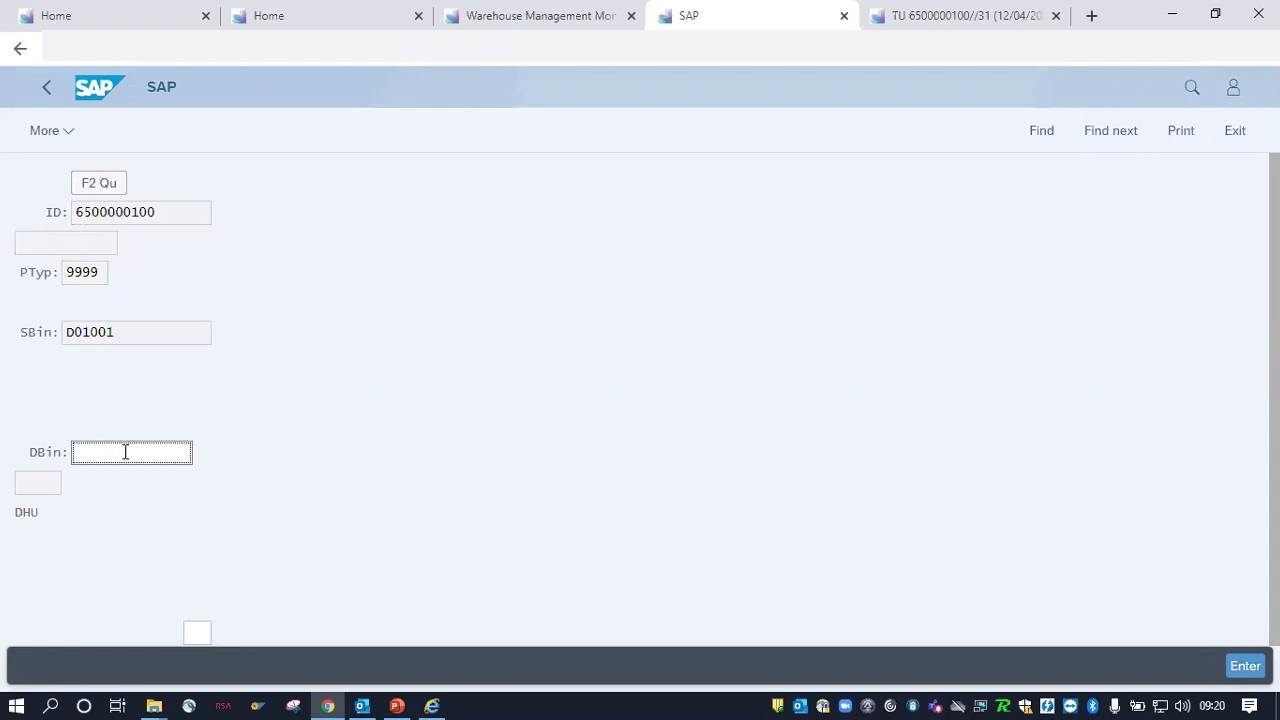
# Step: Set the destination bin to CHECKPOINT and confirm the yard movement by repeating the bin name in the verification field
pyautogui.write('checkpoint')
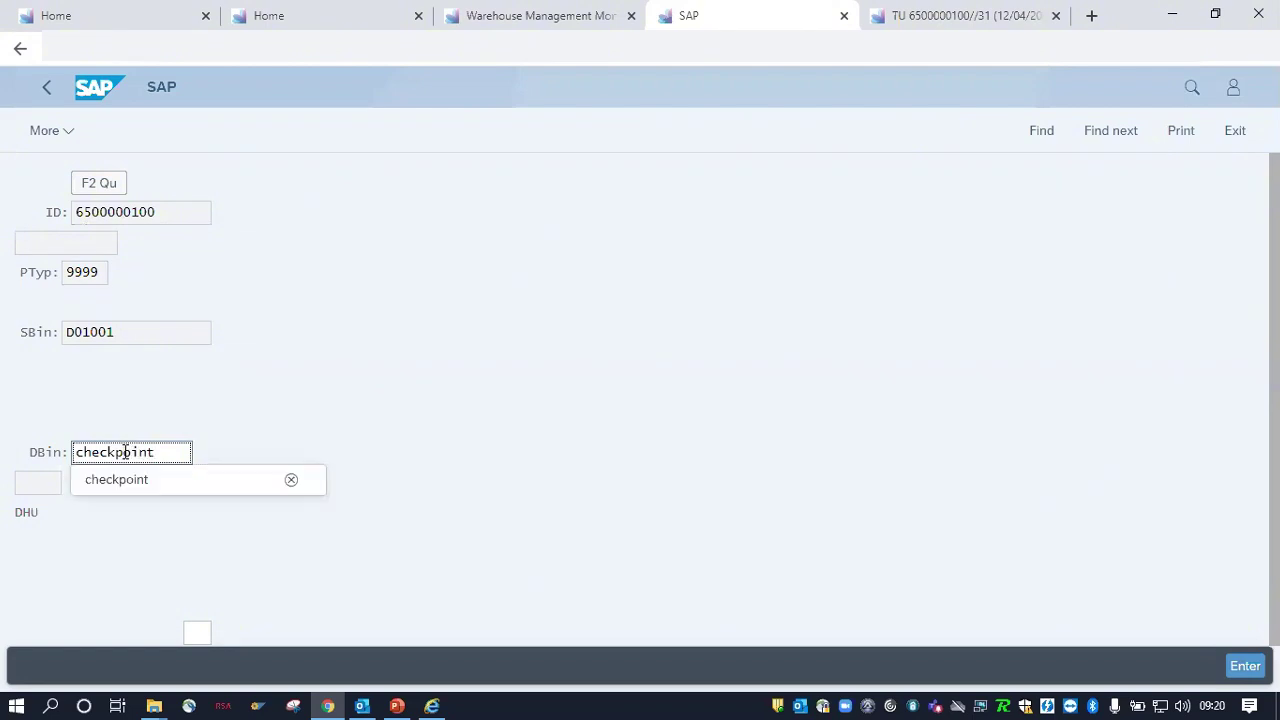
pyautogui.press('Return')
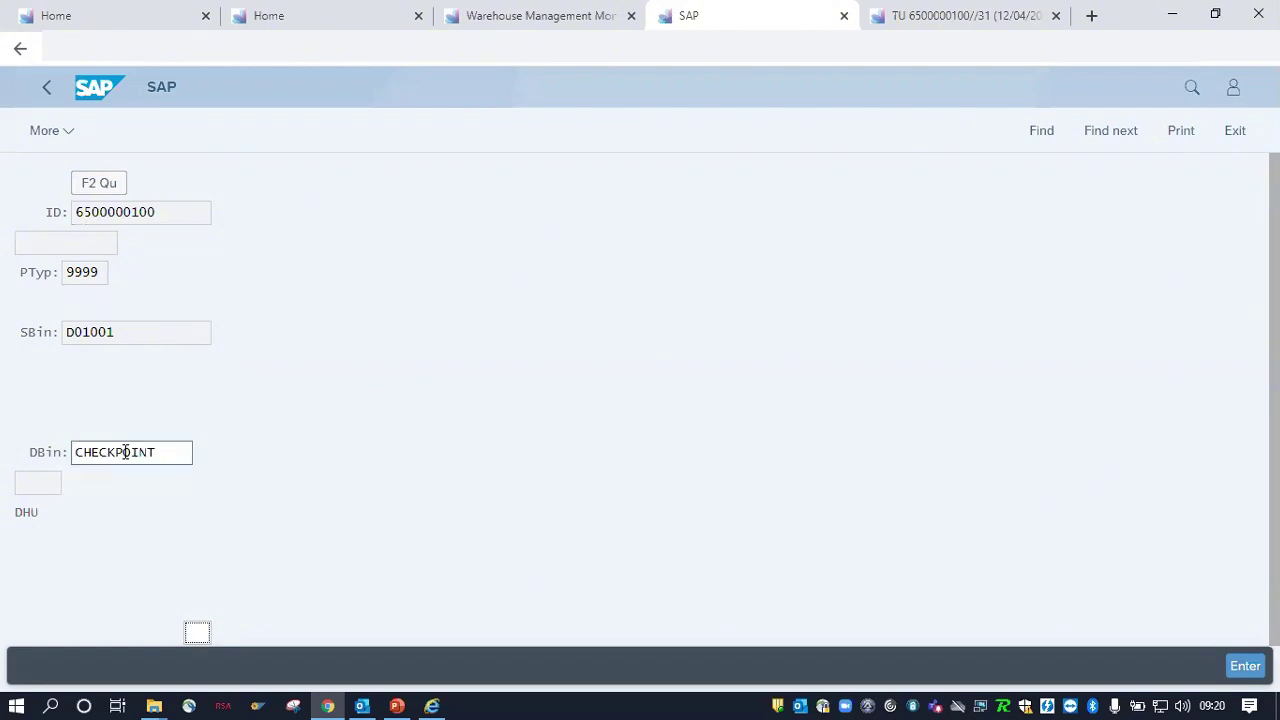
pyautogui.click(125, 452)
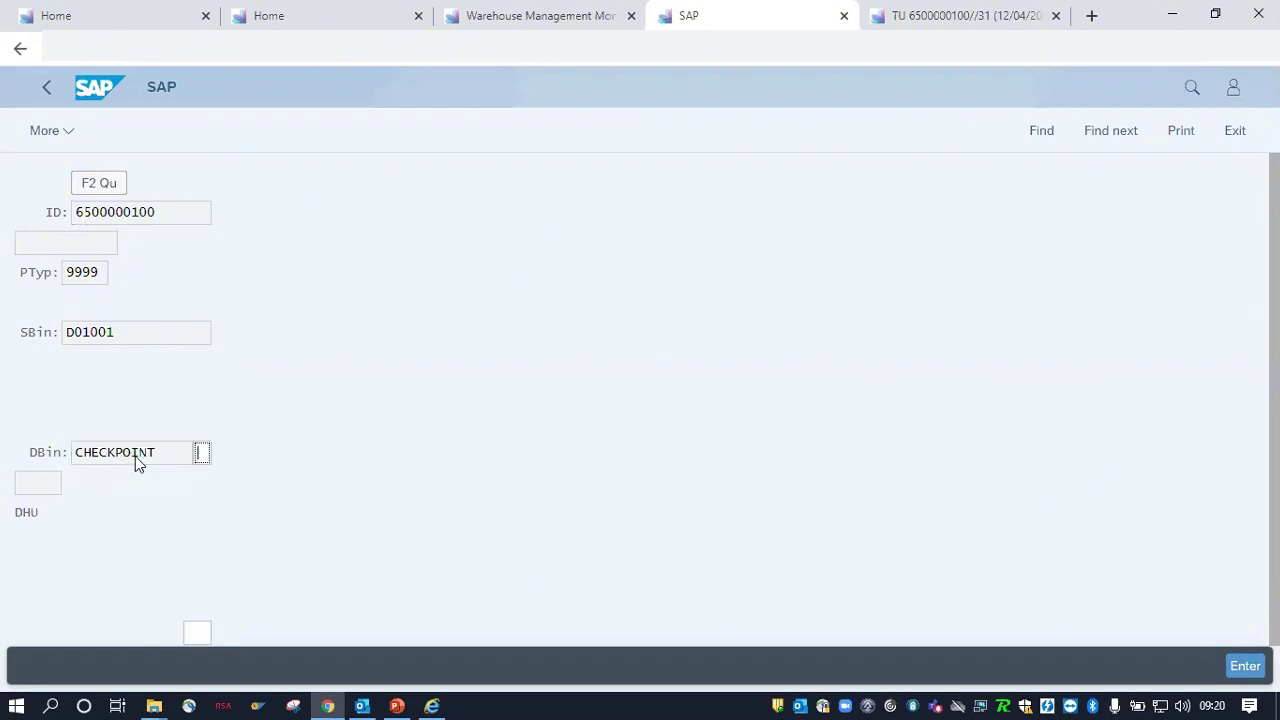
pyautogui.moveTo(160, 455); pyautogui.dragTo(35, 452)
pyautogui.hotkey('ctrl', 'c')
pyautogui.press('Tab')
pyautogui.hotkey('ctrl', 'v')
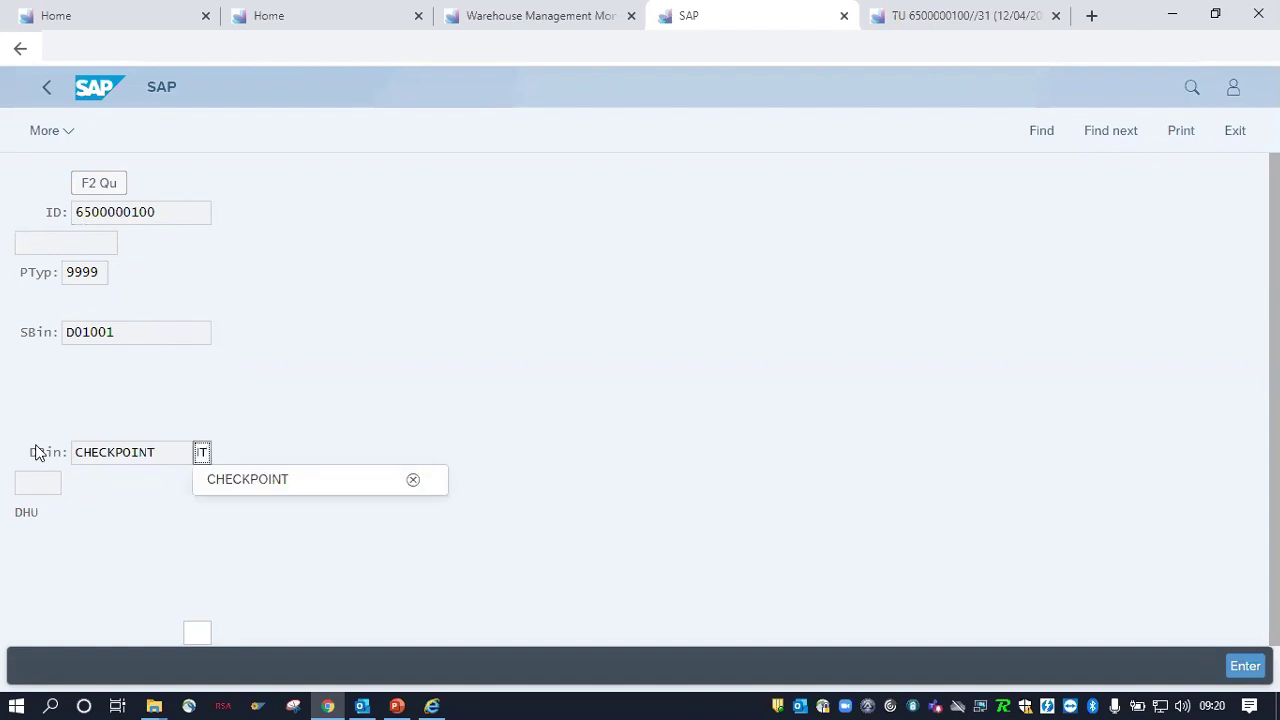
pyautogui.press('Return')
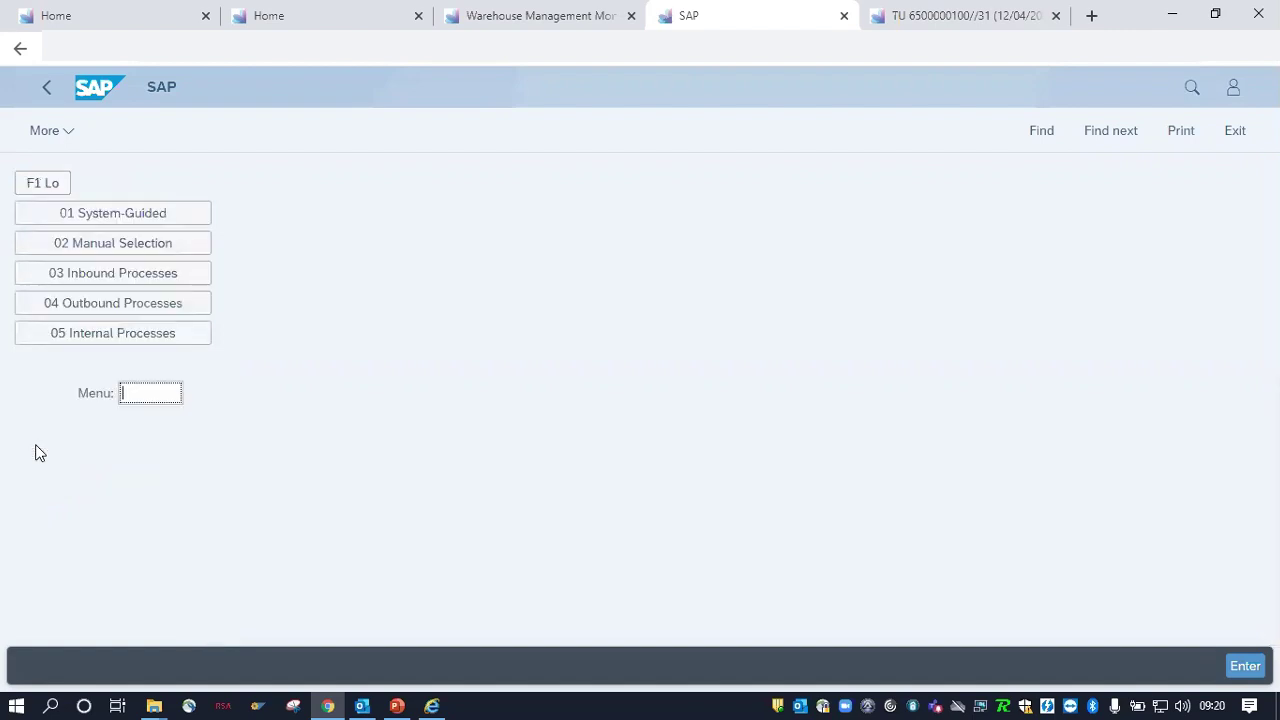
pyautogui.click(966, 15)
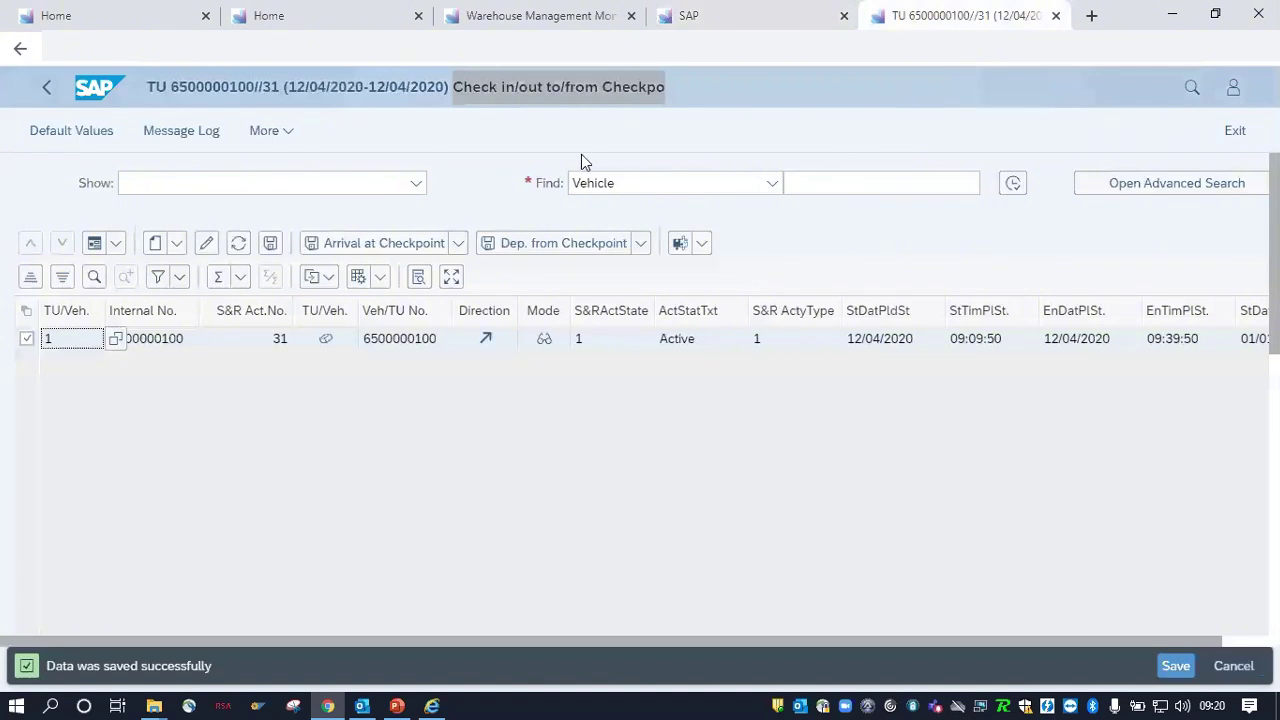
pyautogui.click(237, 247)
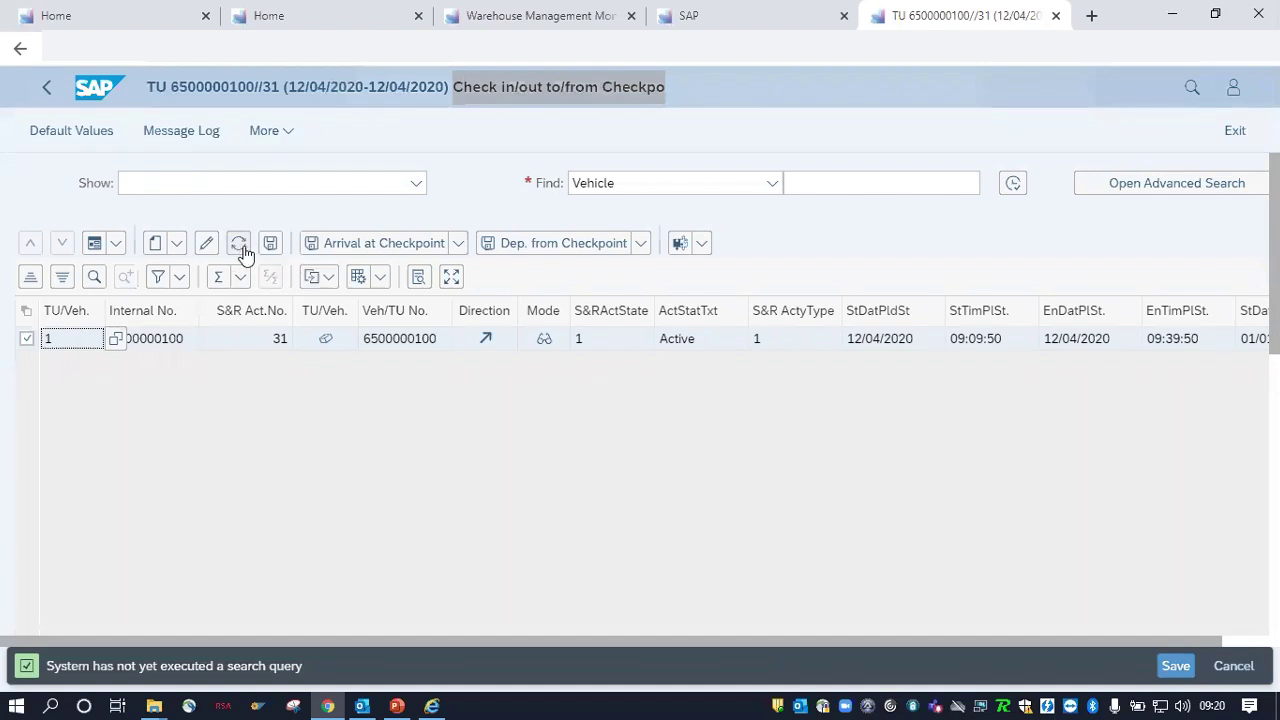
pyautogui.click(1176, 666)
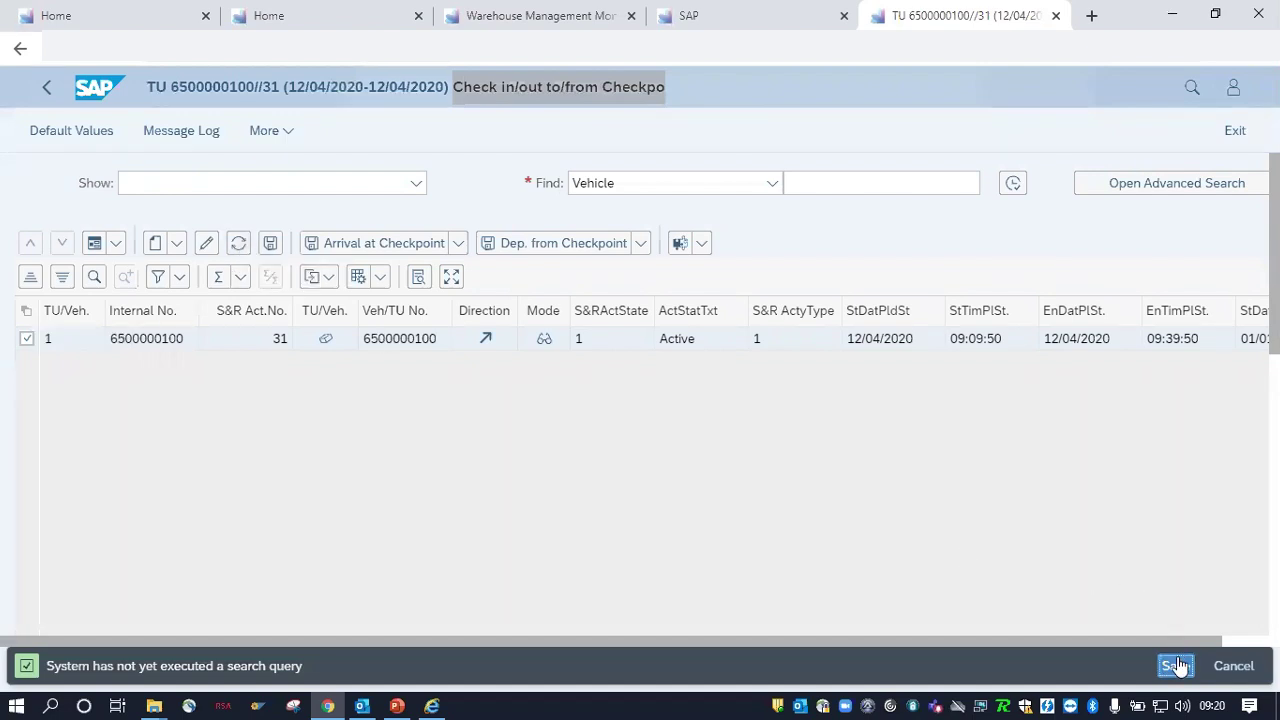
pyautogui.click(238, 246)
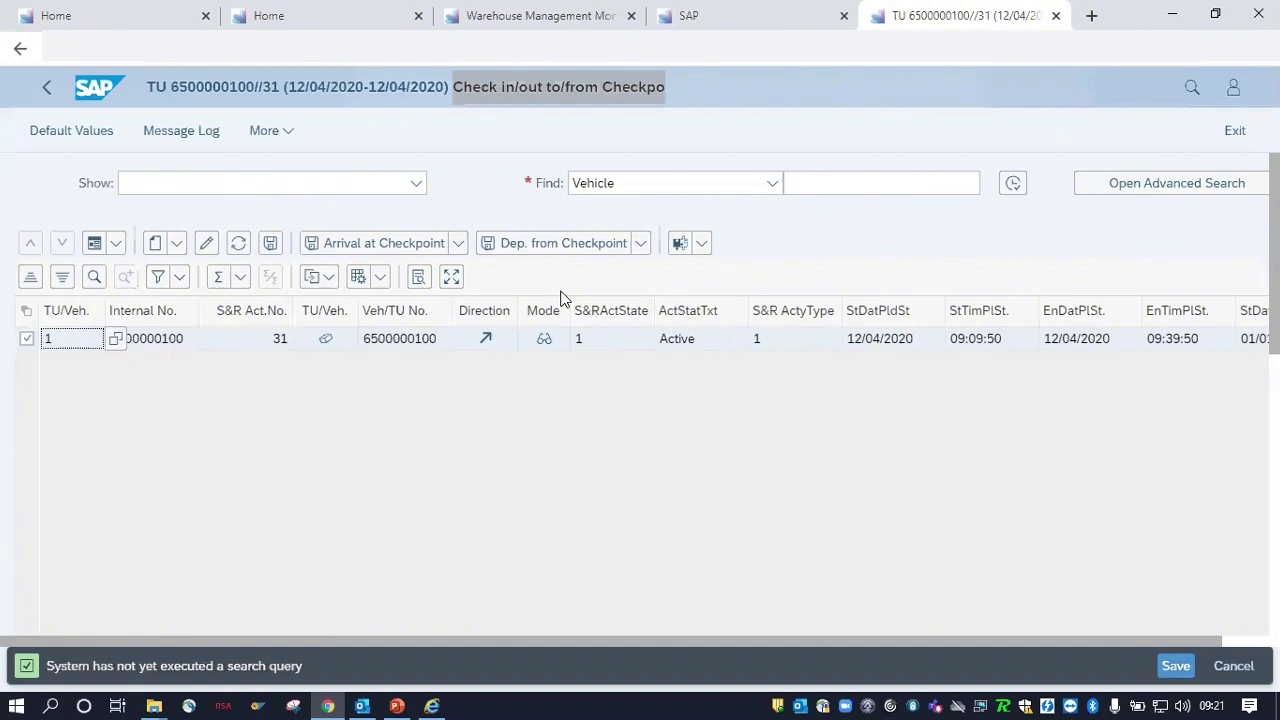
pyautogui.click(234, 631)
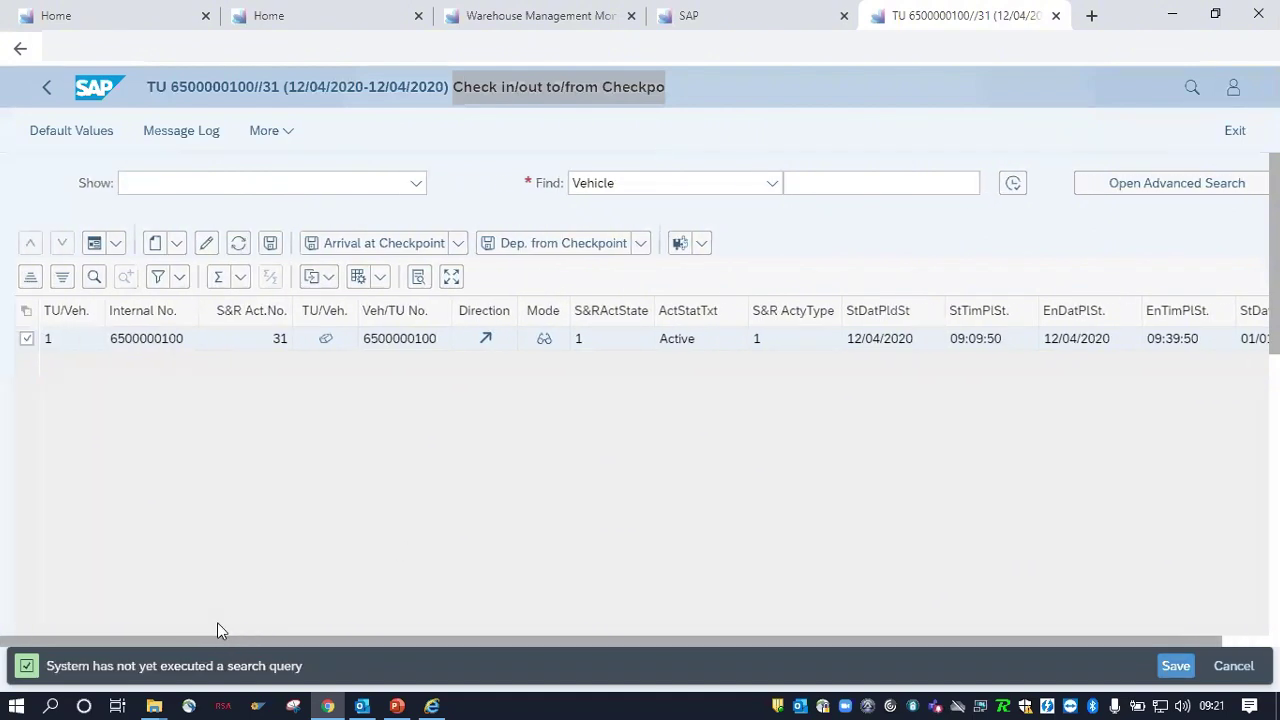
# Step: Refresh the storage bin list in the Warehouse Management Monitor and check the number of handling units in door bin D01001
pyautogui.click(790, 14)
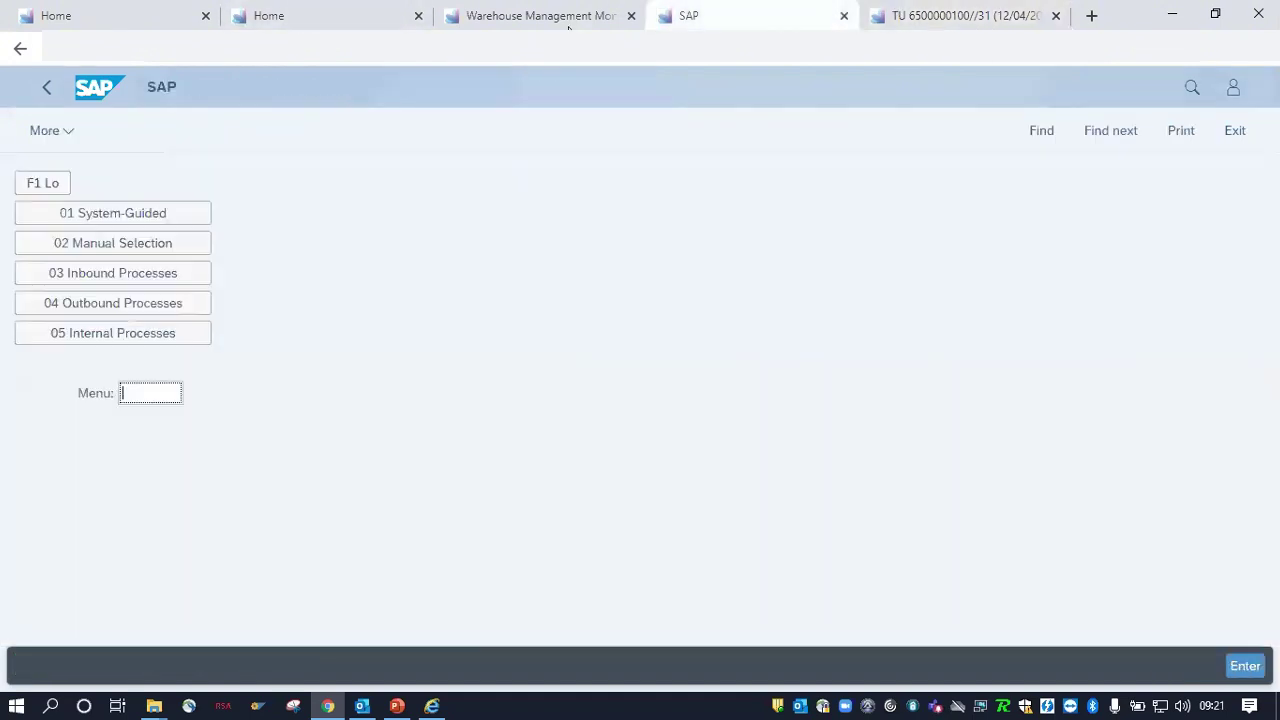
pyautogui.click(389, 16)
pyautogui.click(514, 14)
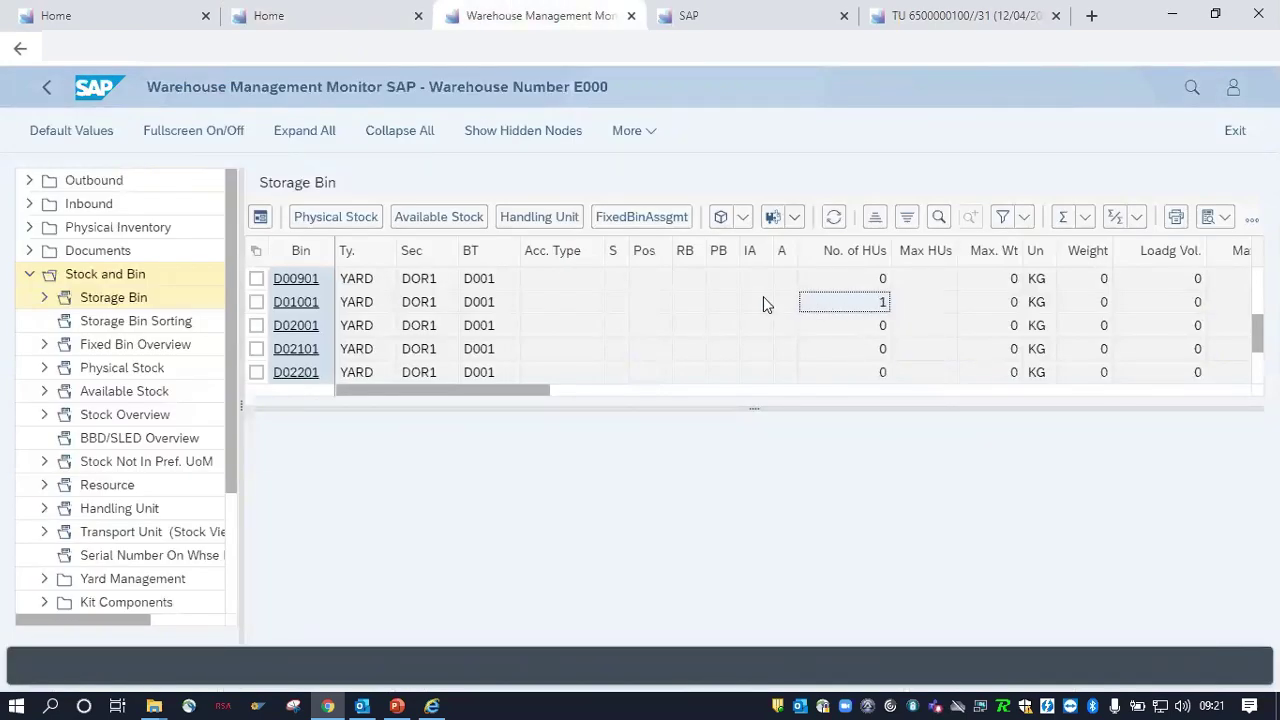
pyautogui.click(831, 218)
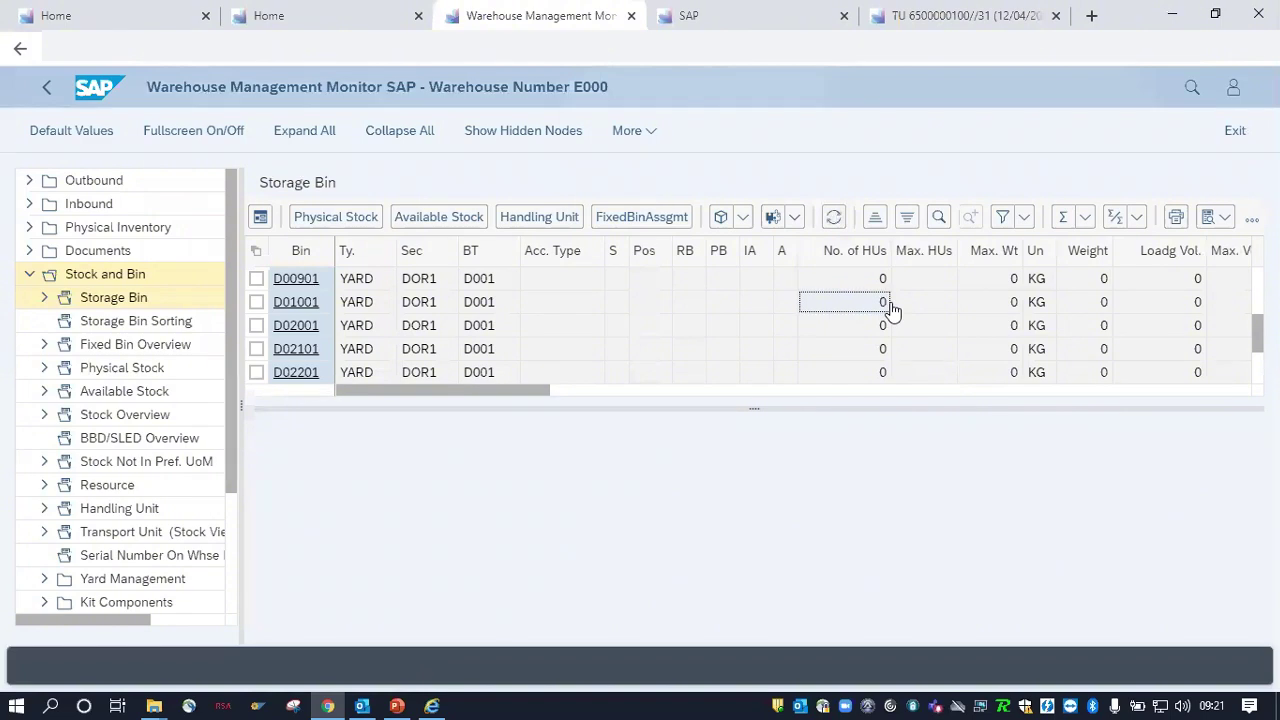
pyautogui.click(962, 13)
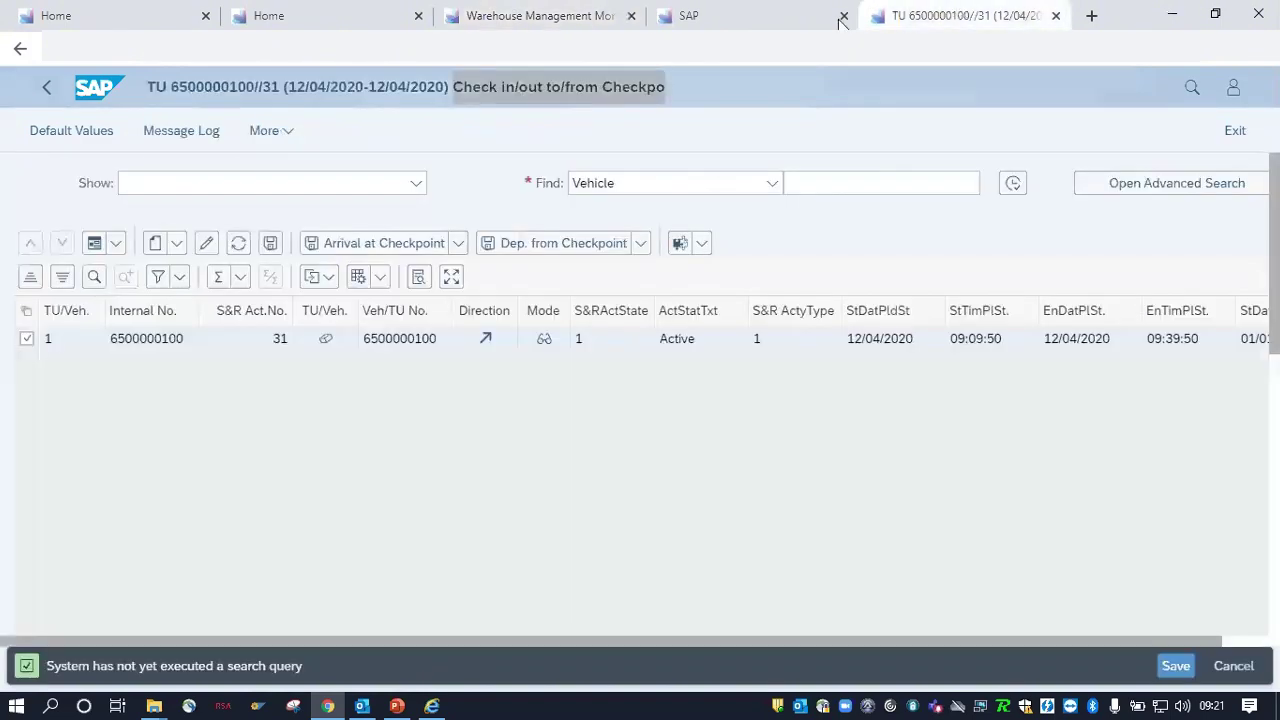
pyautogui.click(549, 246)
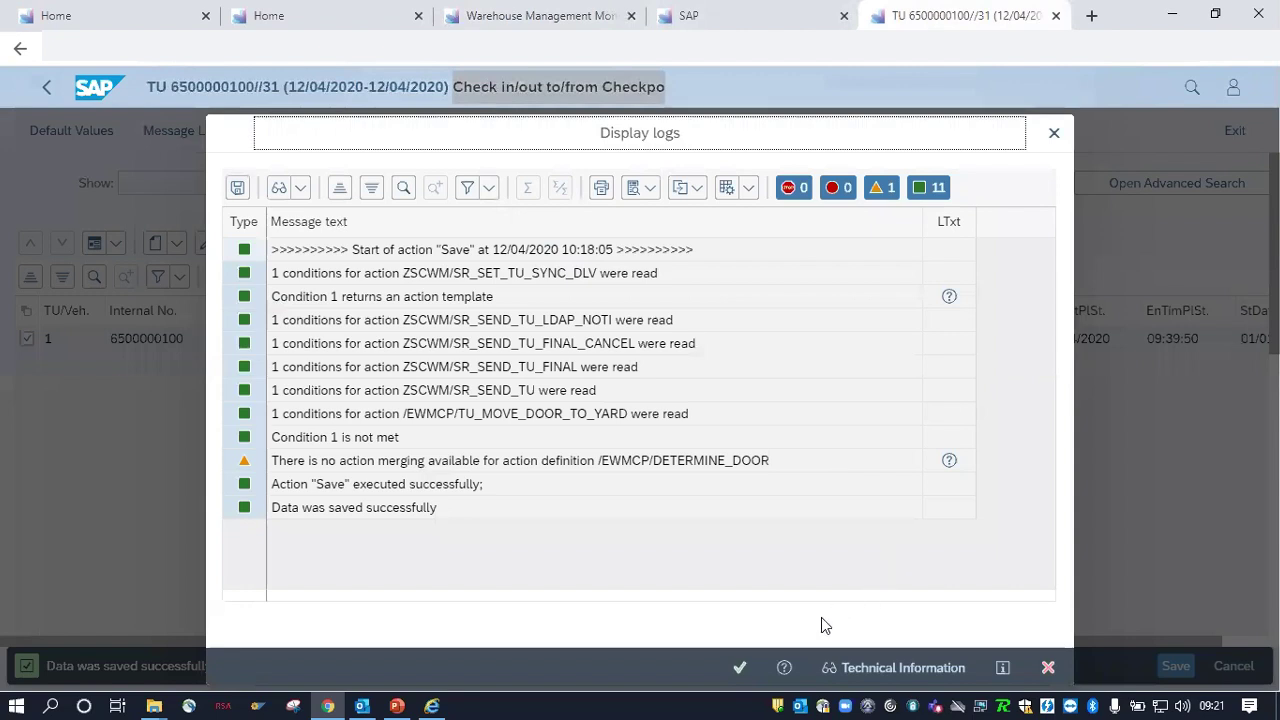
pyautogui.click(740, 667)
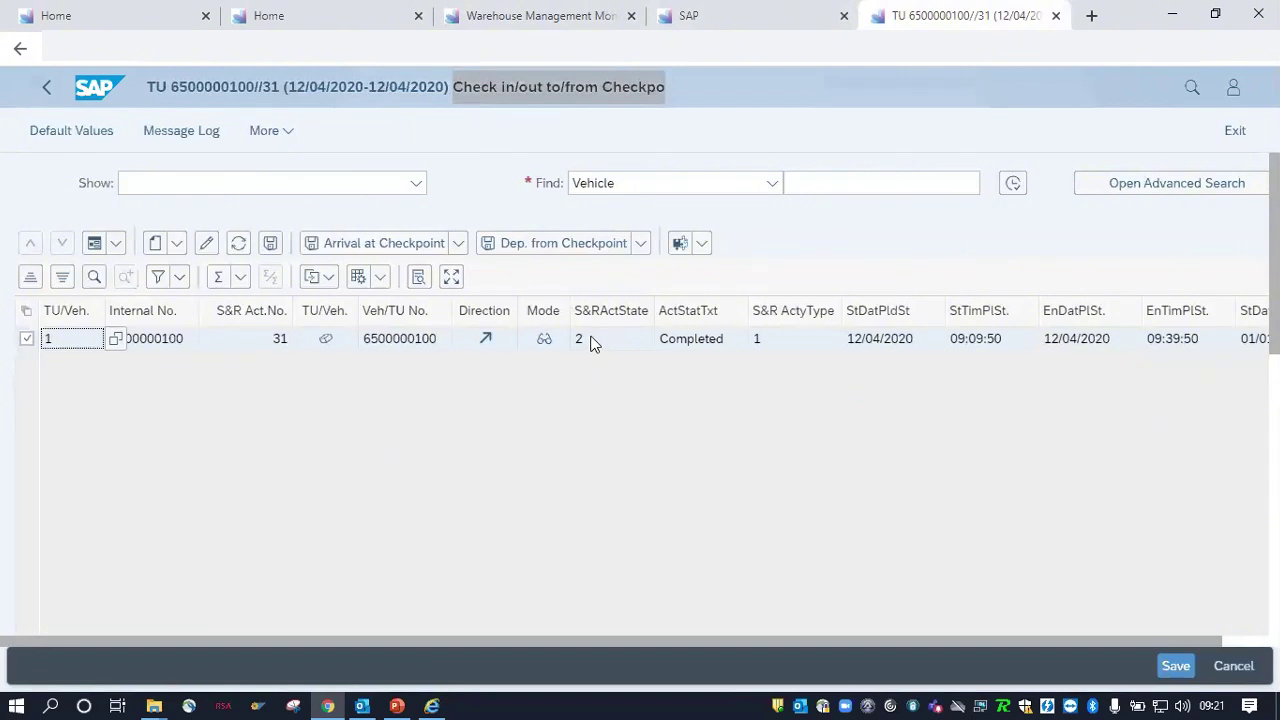
# Step: Revisit the RF menu and the monitor's bin list, and switch to the PowerPoint presentation behind the browser
pyautogui.click(766, 10)
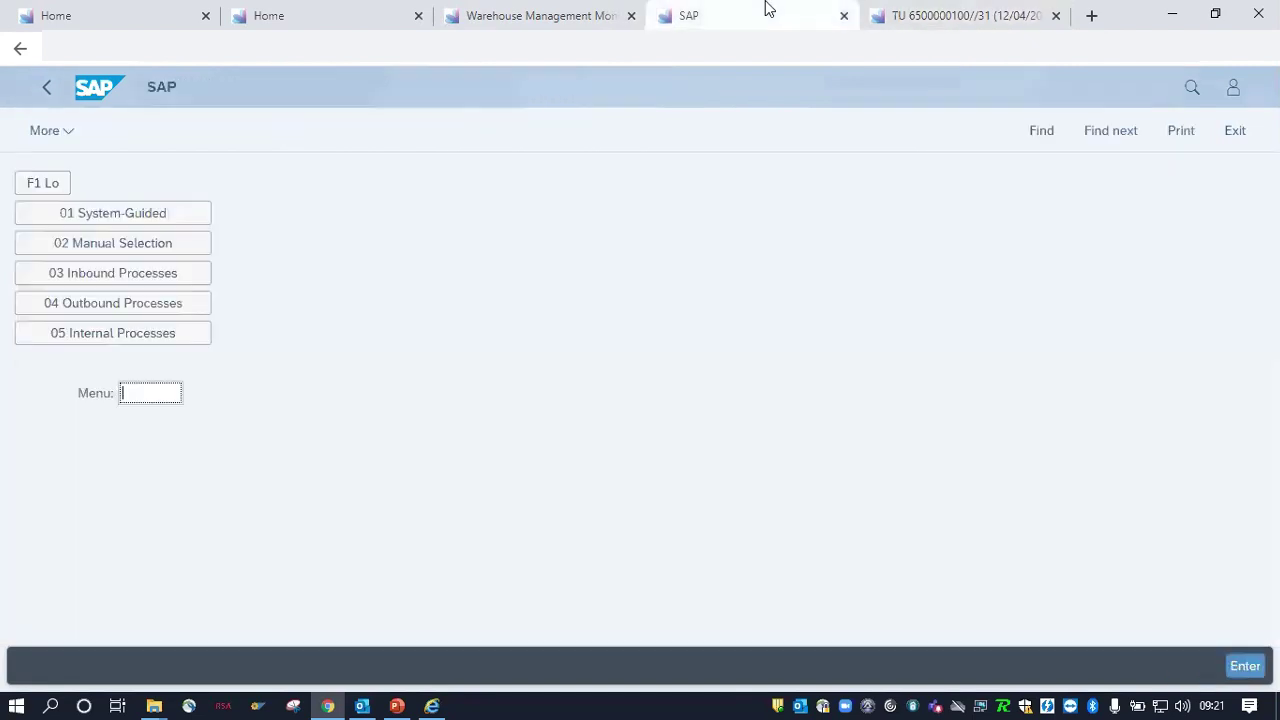
pyautogui.click(581, 6)
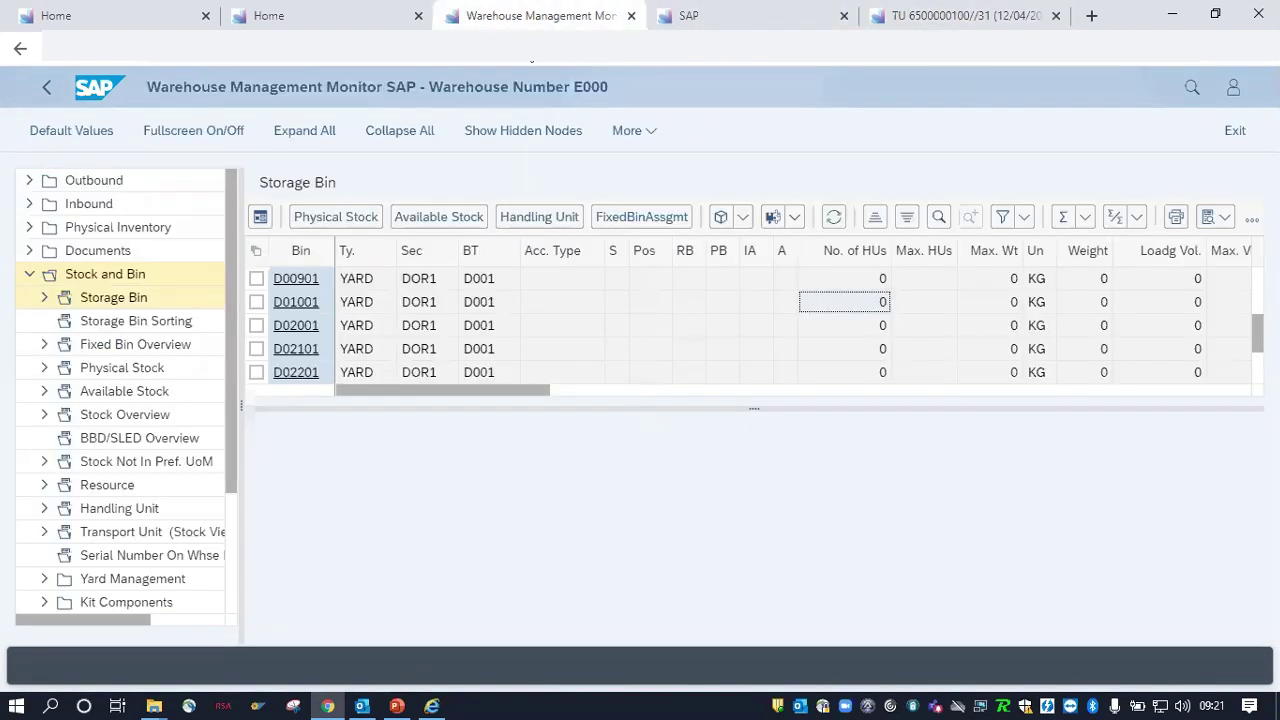
pyautogui.click(1170, 14)
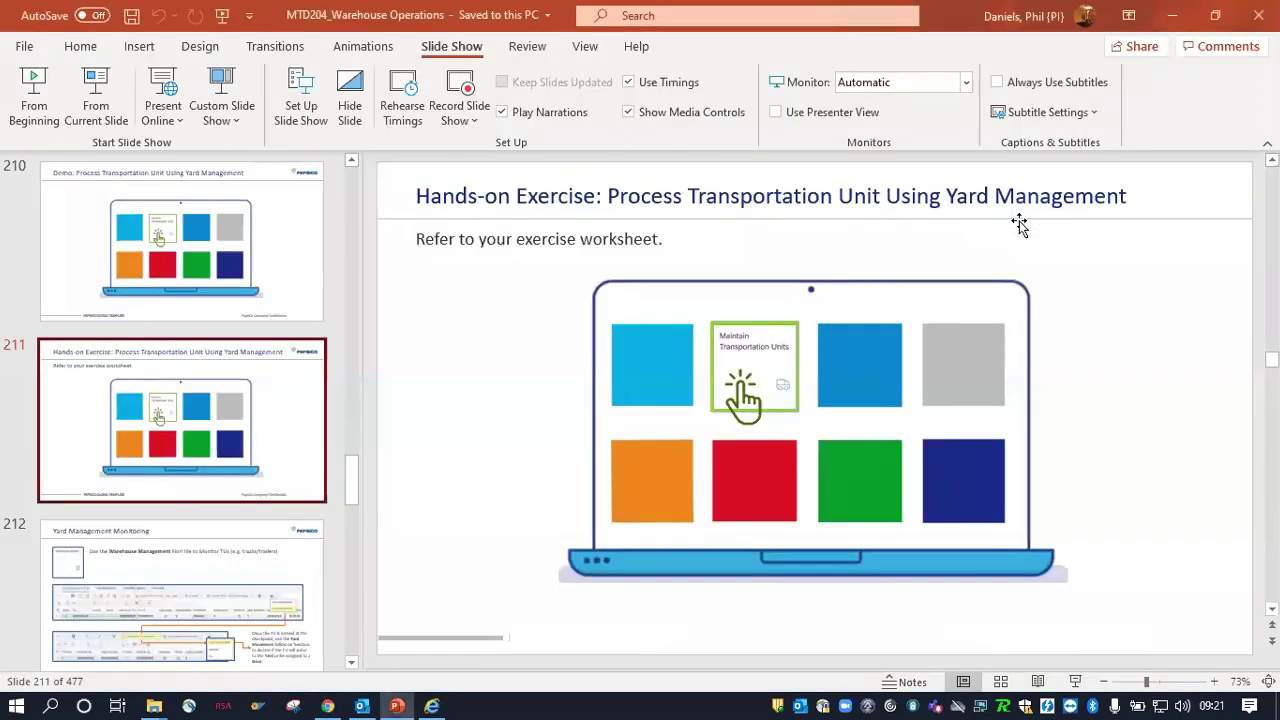
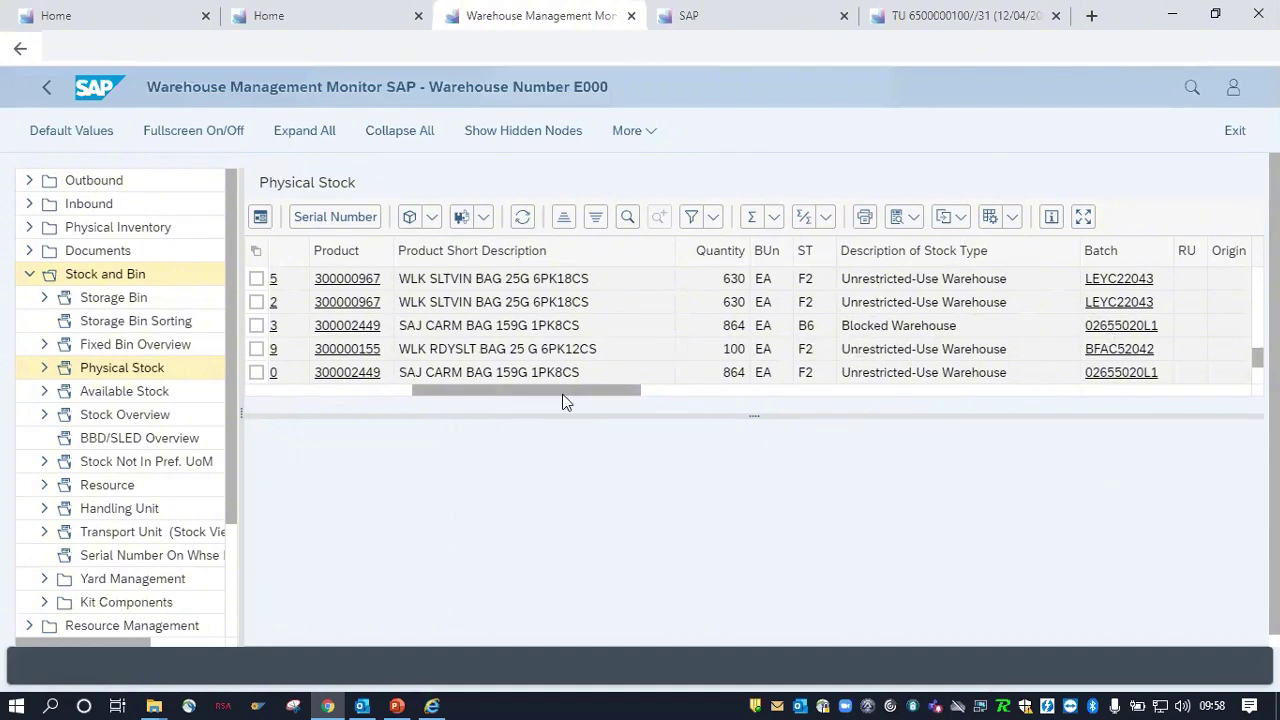
pyautogui.moveTo(480, 398); pyautogui.dragTo(530, 378)
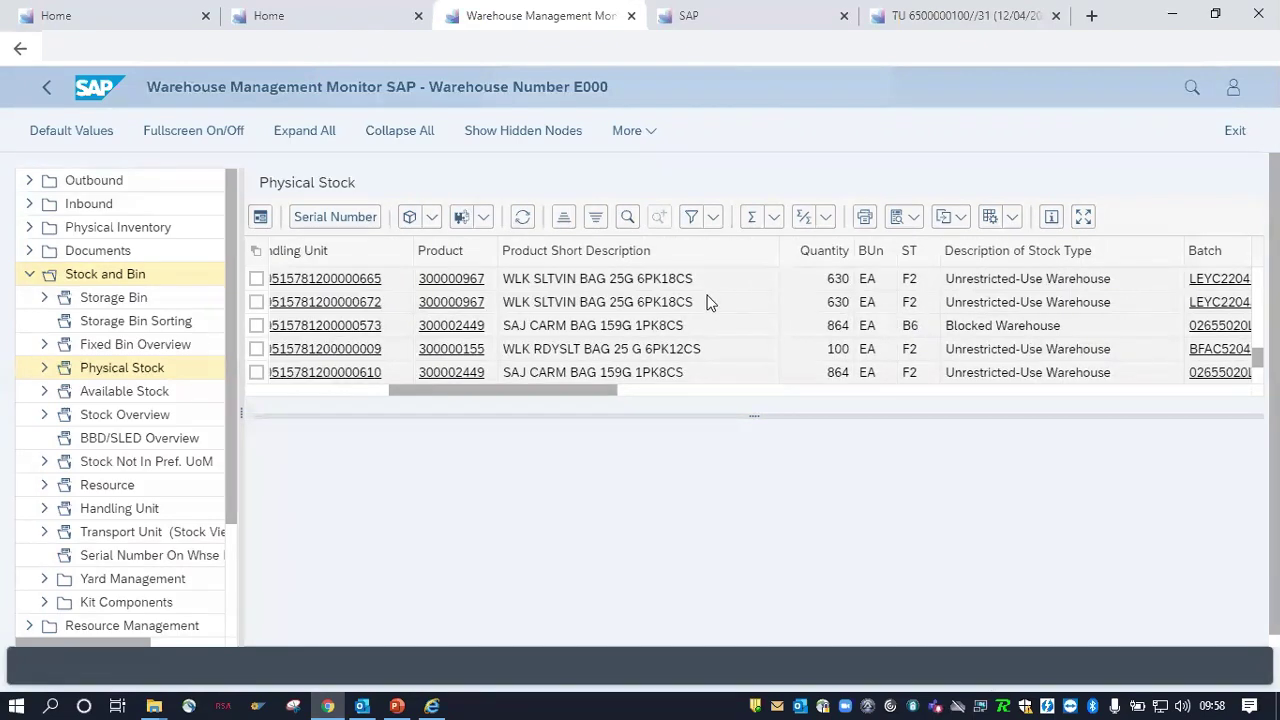
pyautogui.click(375, 308)
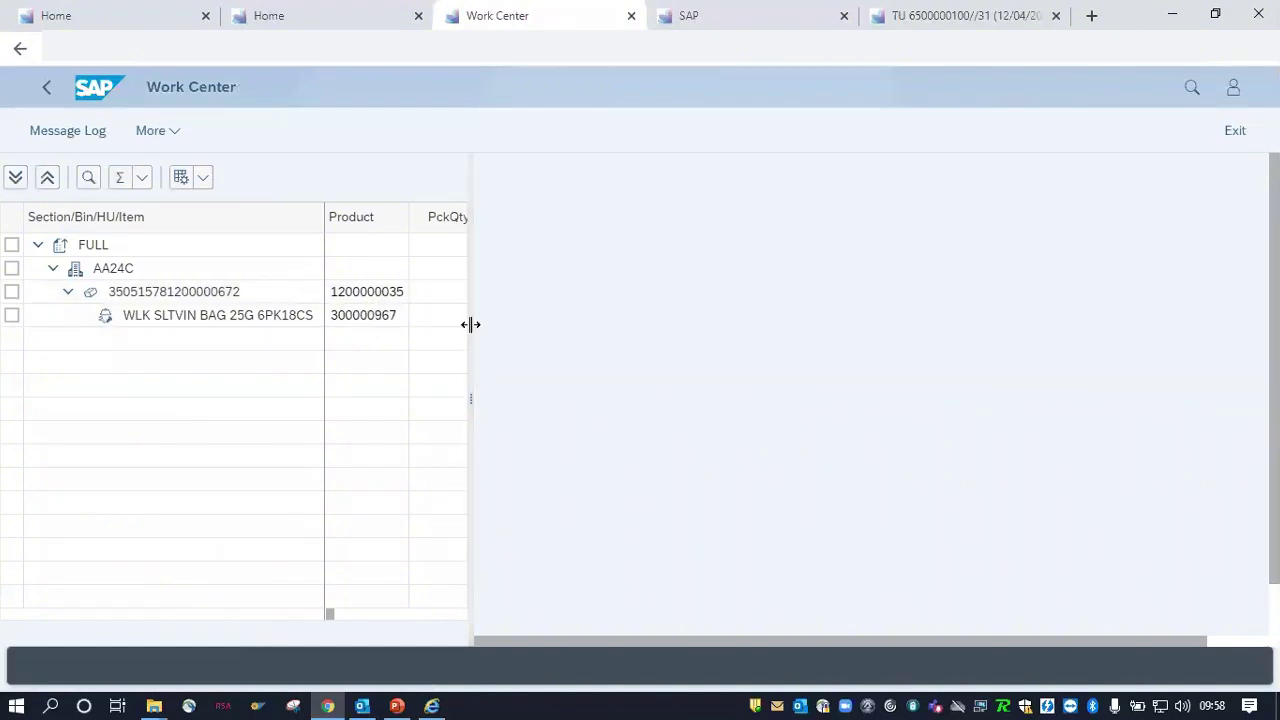
pyautogui.moveTo(469, 323); pyautogui.dragTo(963, 324)
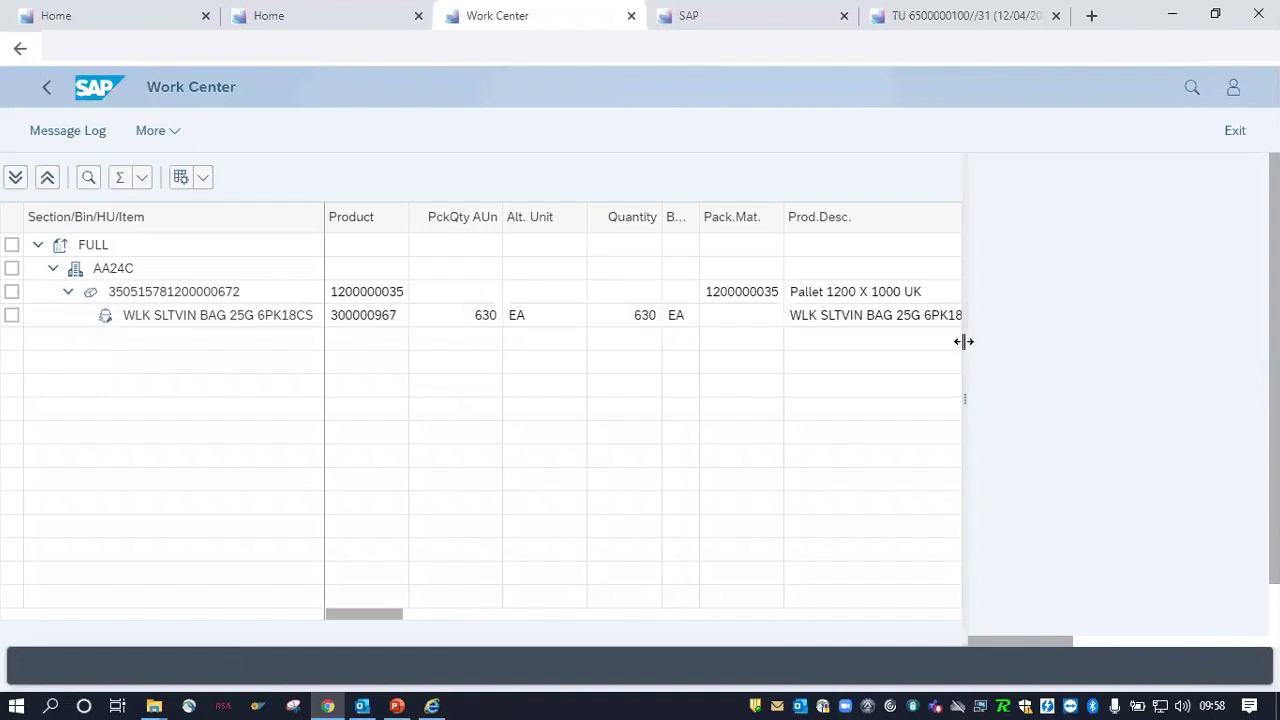
pyautogui.moveTo(966, 346); pyautogui.dragTo(1228, 351)
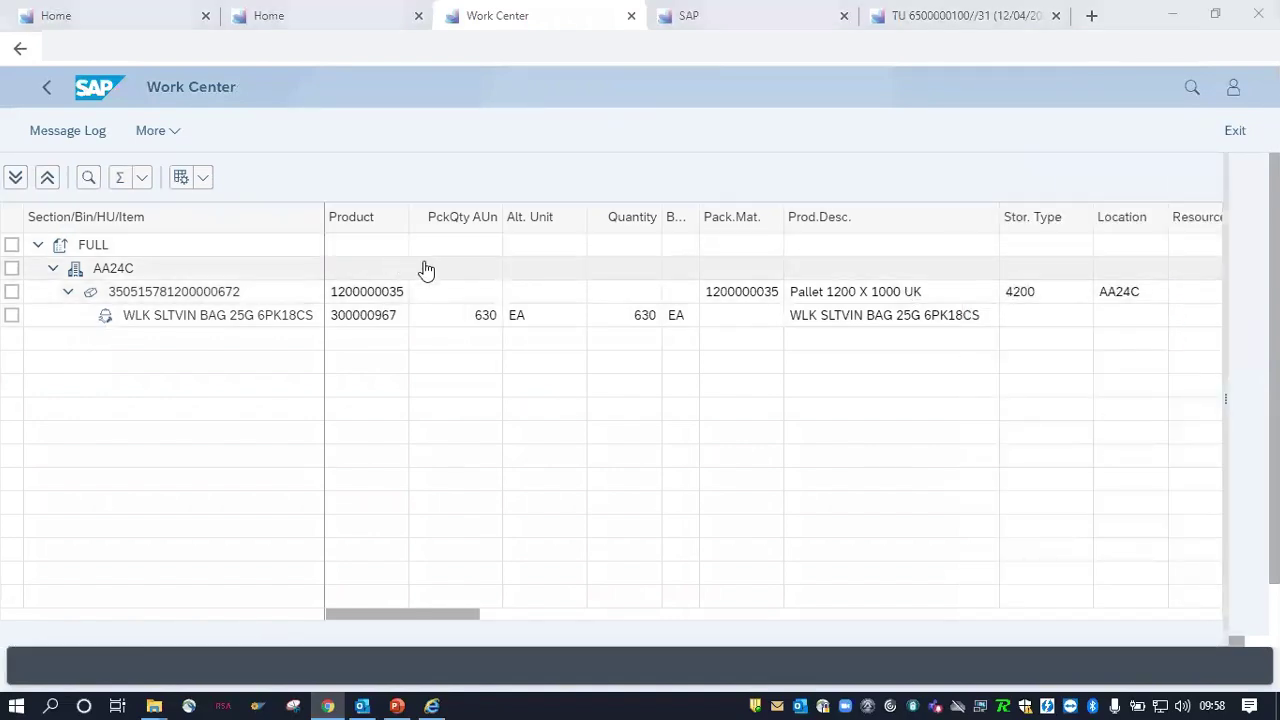
pyautogui.click(54, 92)
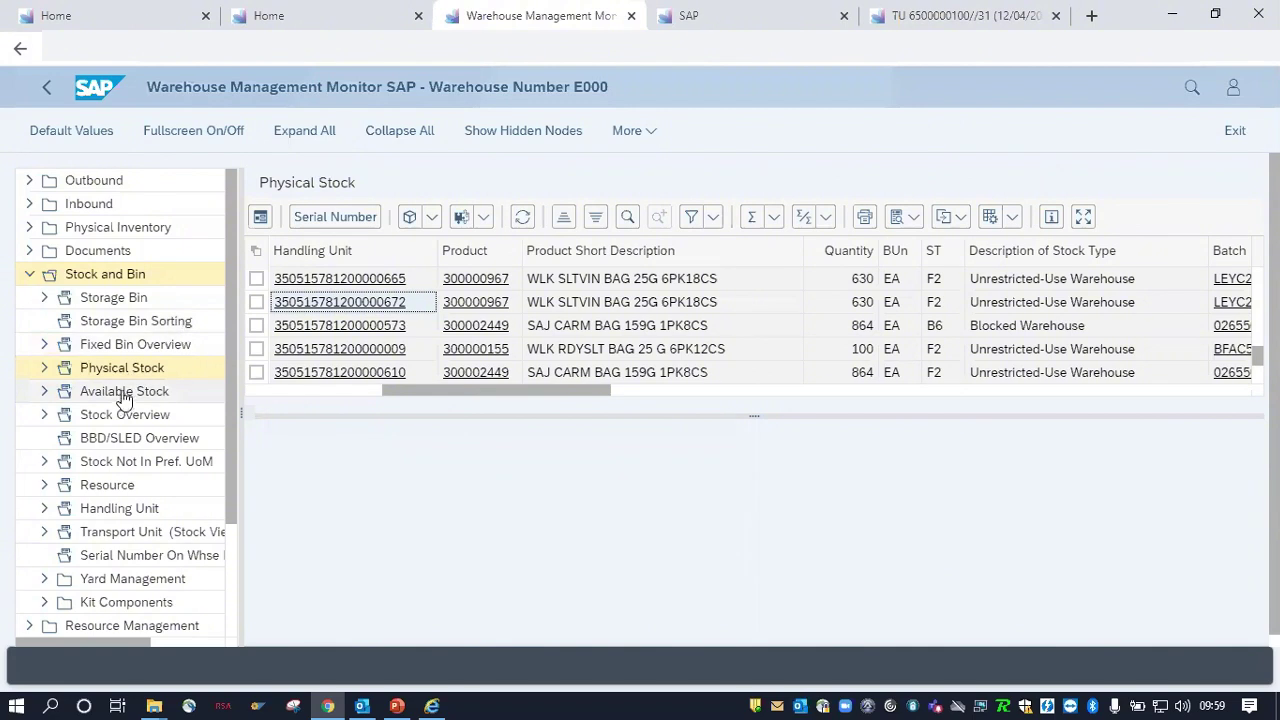
# Step: Expand Available Stock with its nested Physical Stock, and Stock Overview, in the monitor tree and look over the Stock and Bin nodes
pyautogui.click(44, 391)
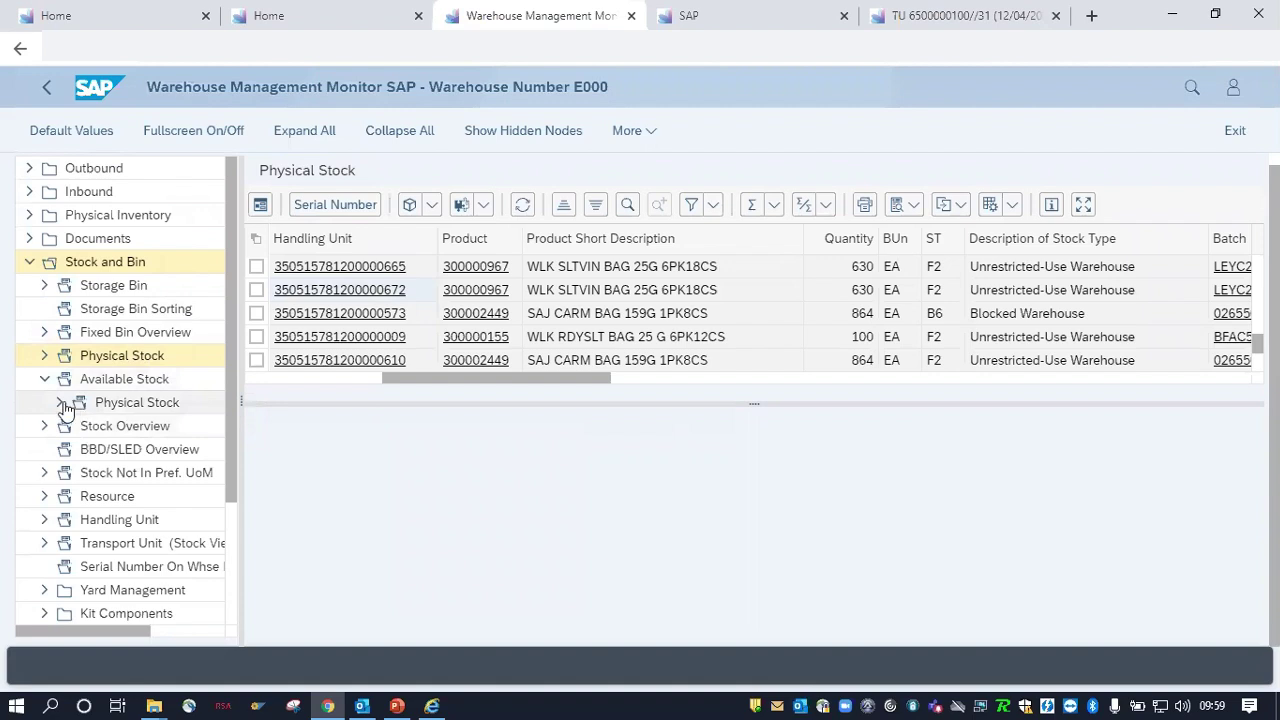
pyautogui.click(60, 402)
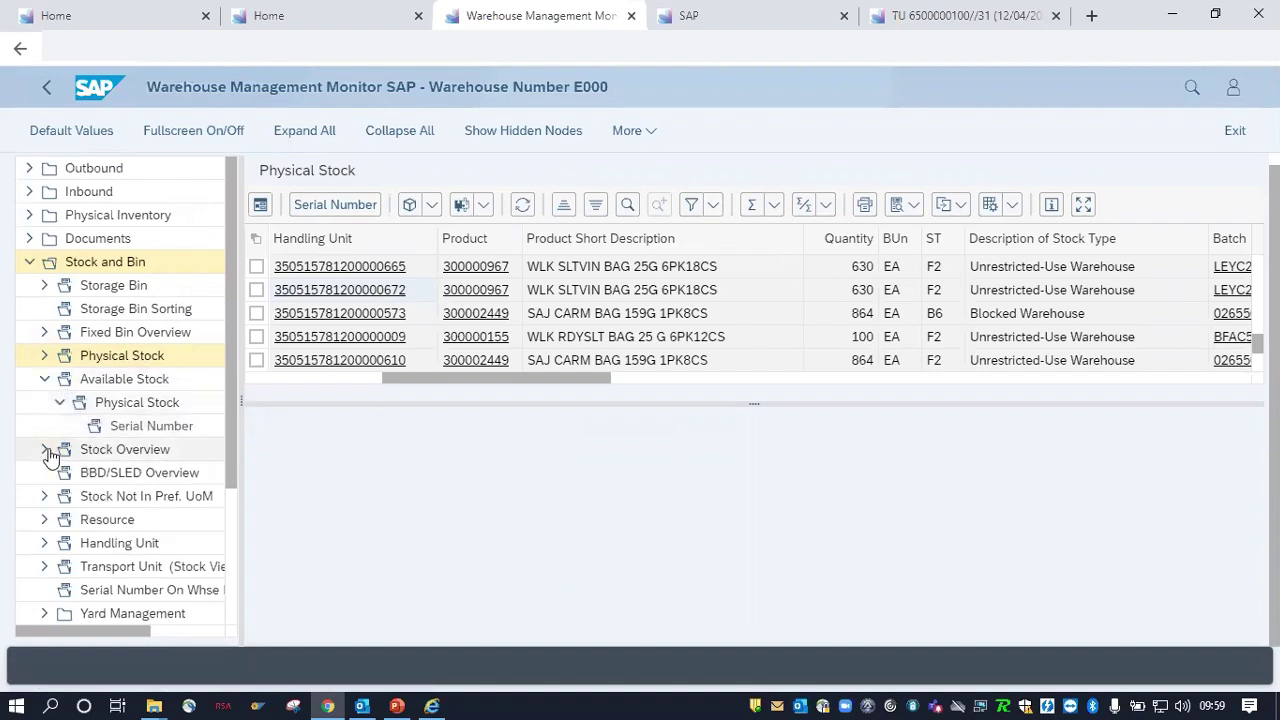
pyautogui.click(44, 452)
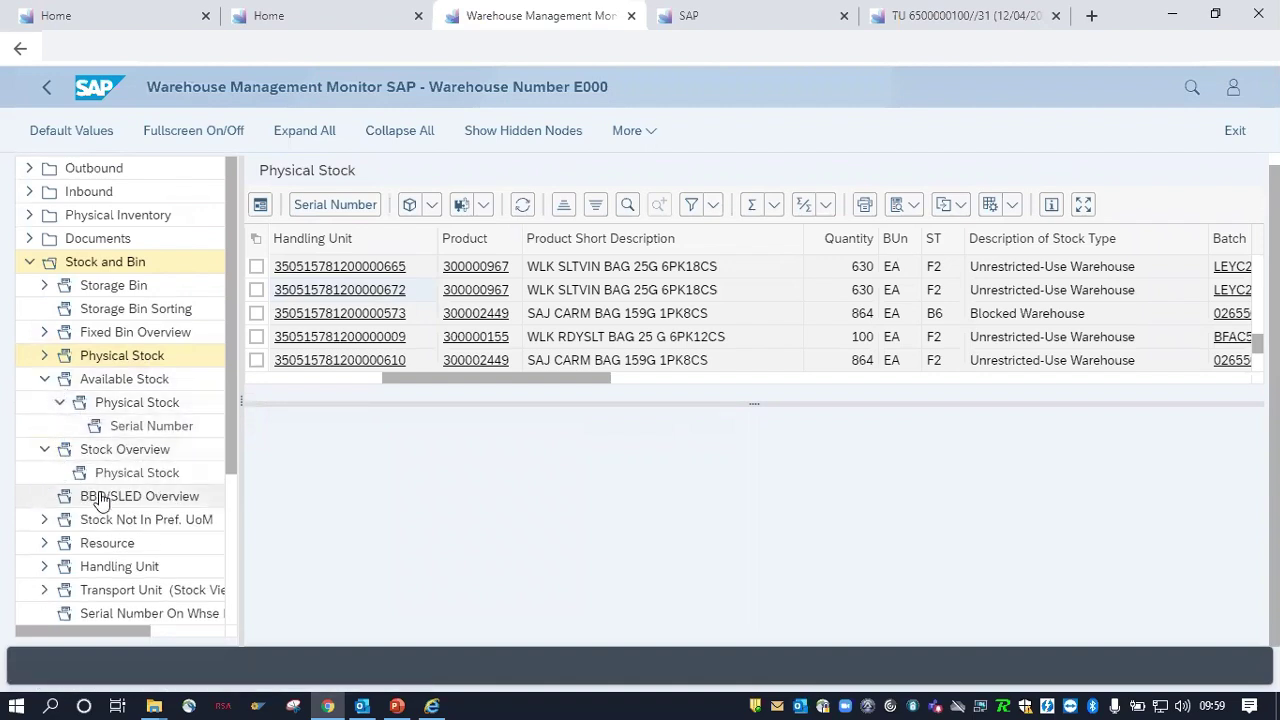
pyautogui.scroll(-1, 104, 493)
pyautogui.scroll(-3, 104, 493)
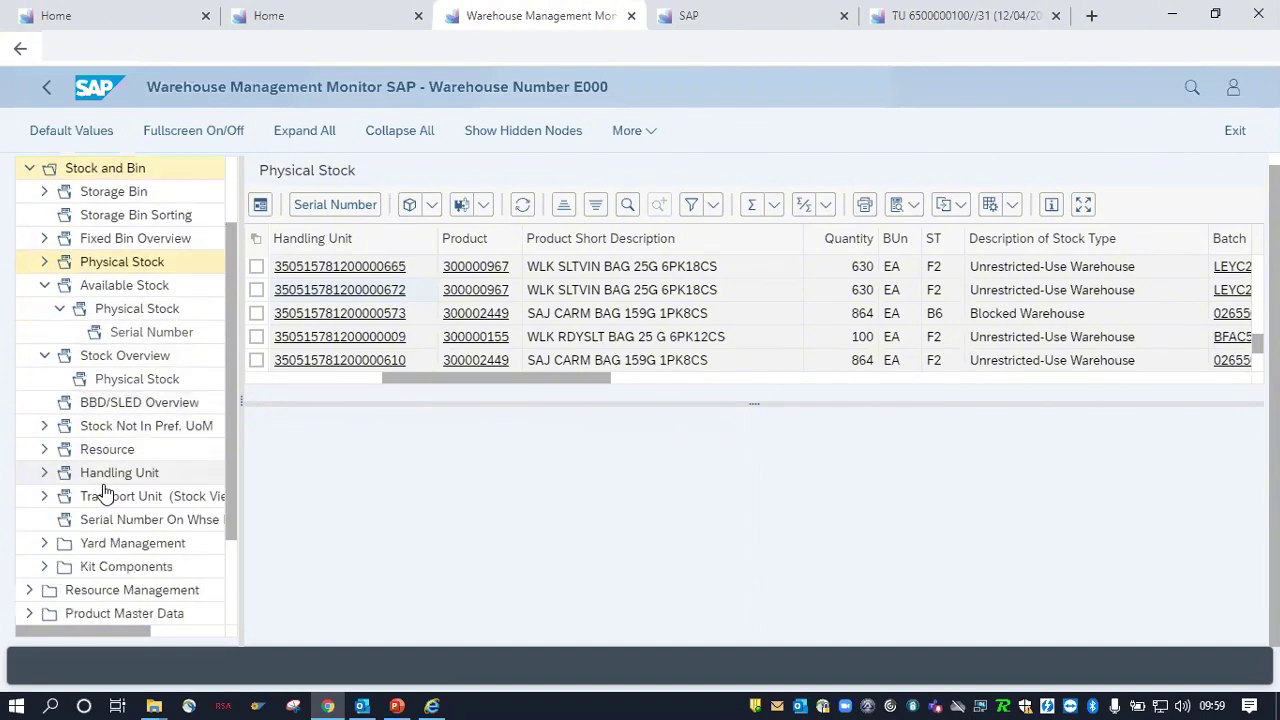
pyautogui.scroll(4, 104, 493)
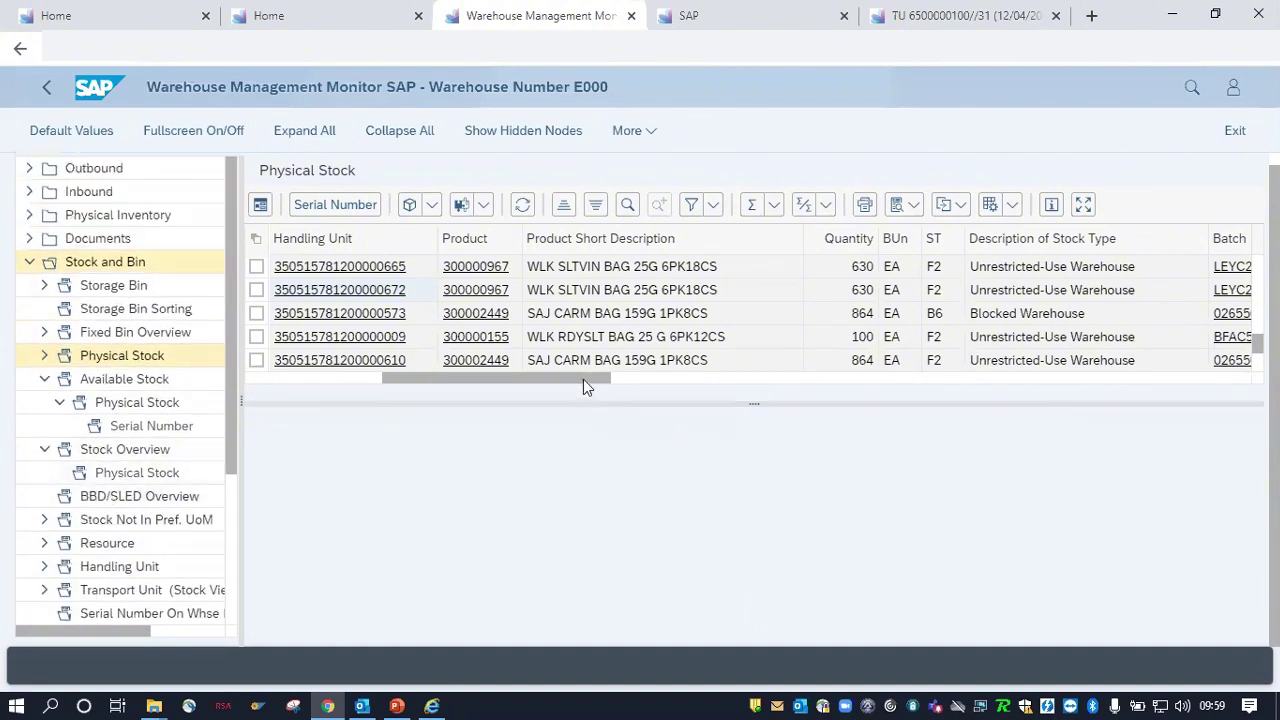
# Step: Change the stock type of the Physical Stock item in bin AA24B to B6 (Blocked Warehouse), create the posting change and close the log
pyautogui.moveTo(583, 379); pyautogui.dragTo(337, 399)
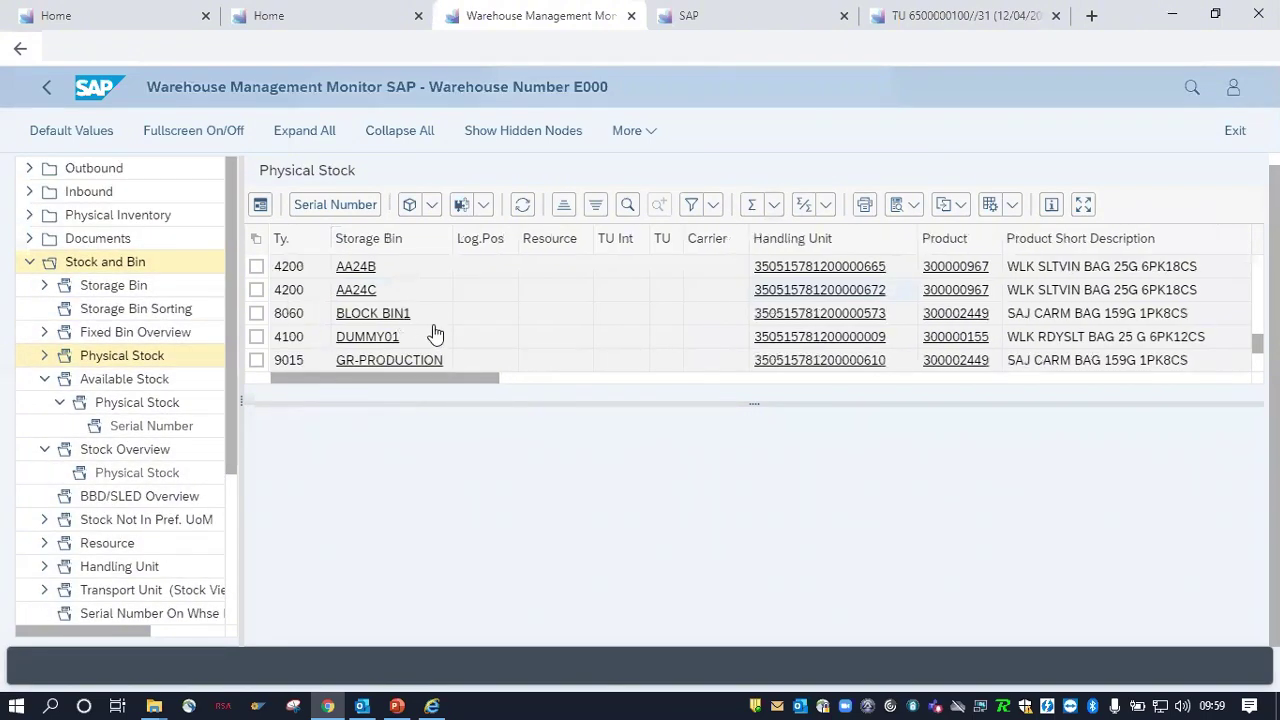
pyautogui.click(256, 267)
pyautogui.click(428, 205)
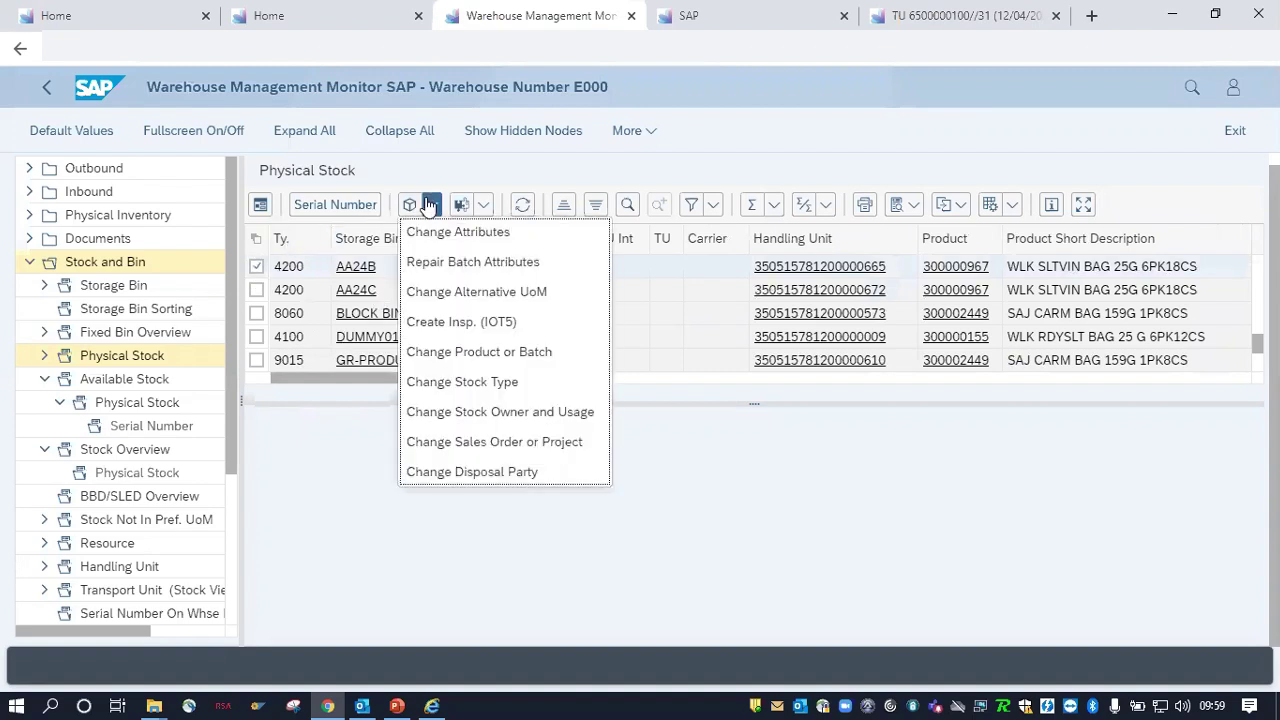
pyautogui.click(694, 462)
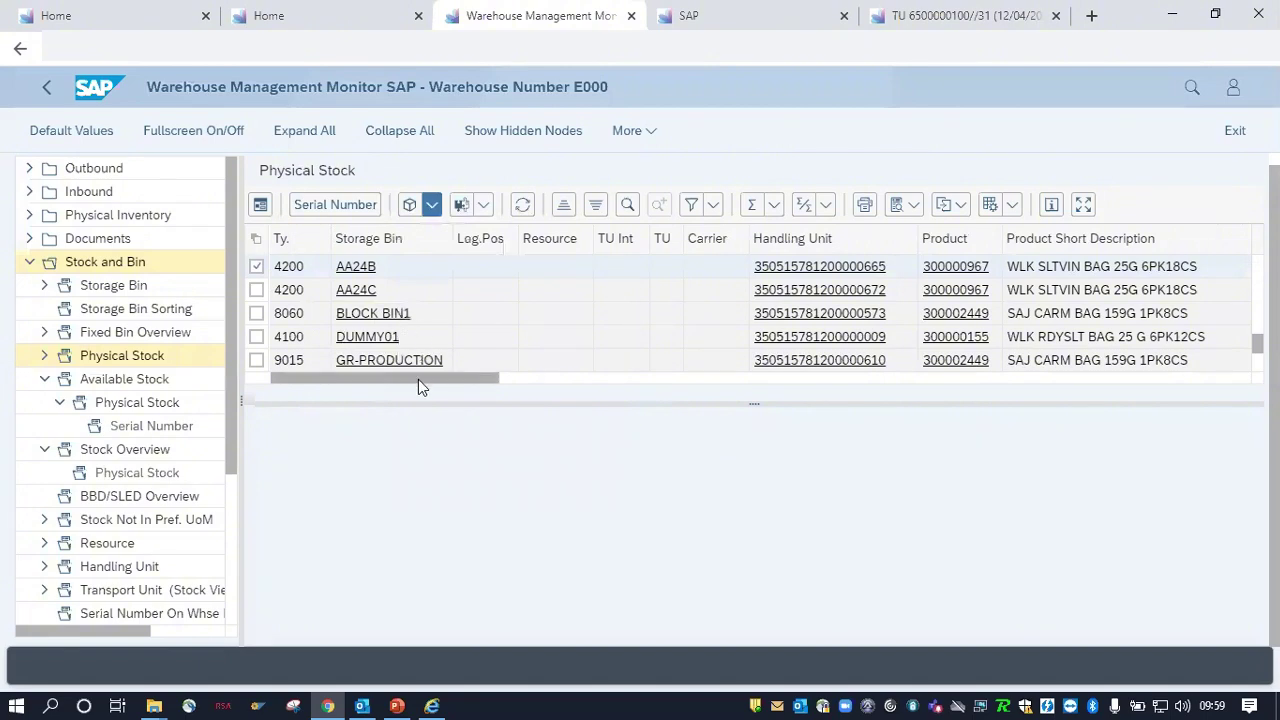
pyautogui.moveTo(487, 388); pyautogui.dragTo(358, 380)
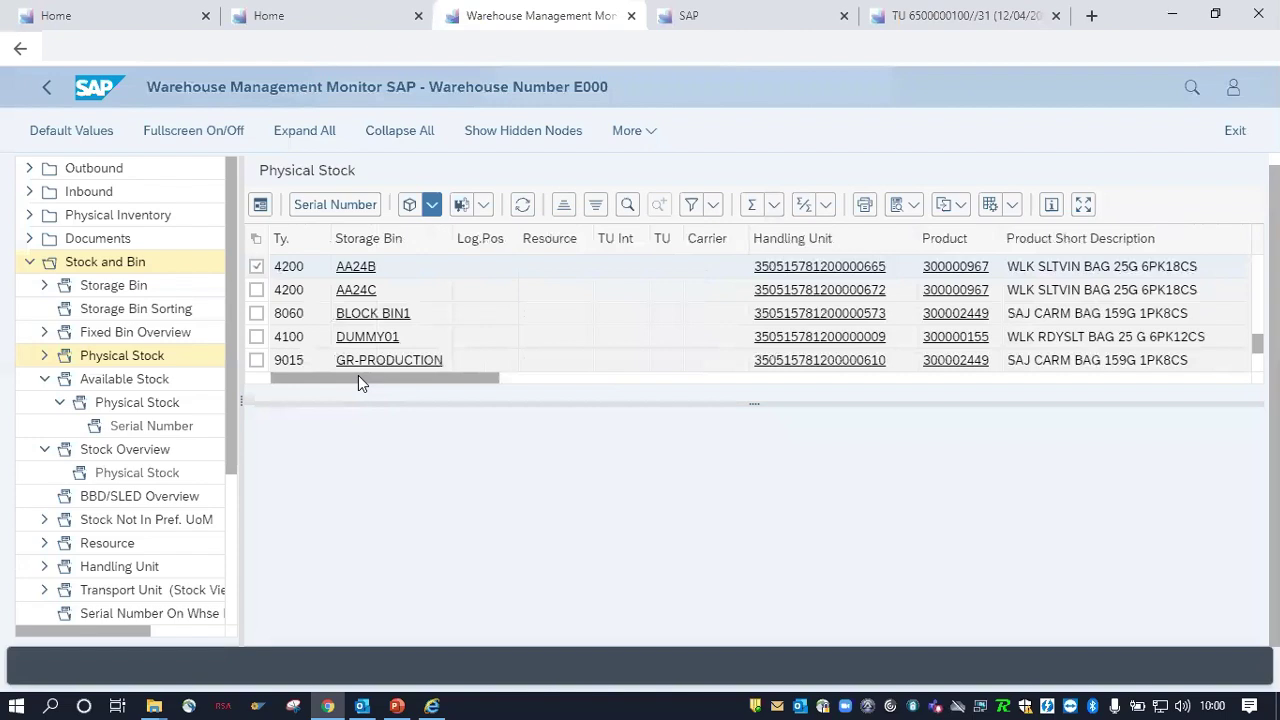
pyautogui.click(432, 208)
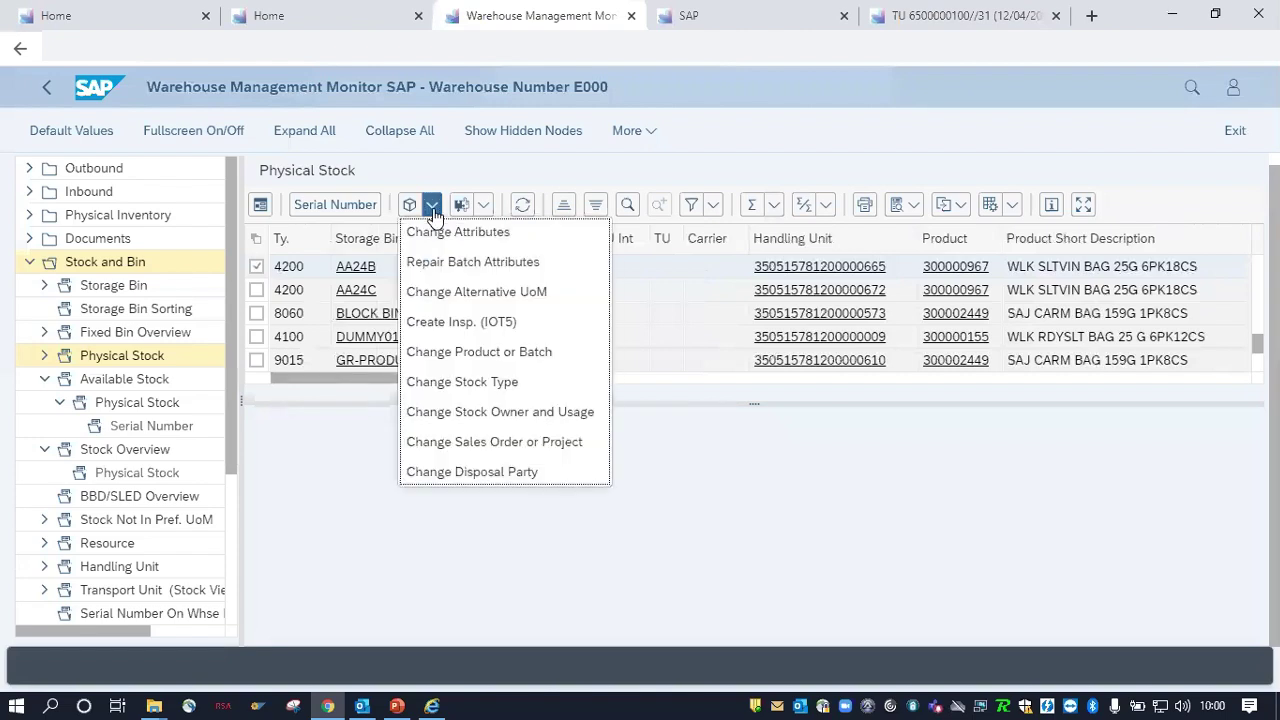
pyautogui.click(433, 385)
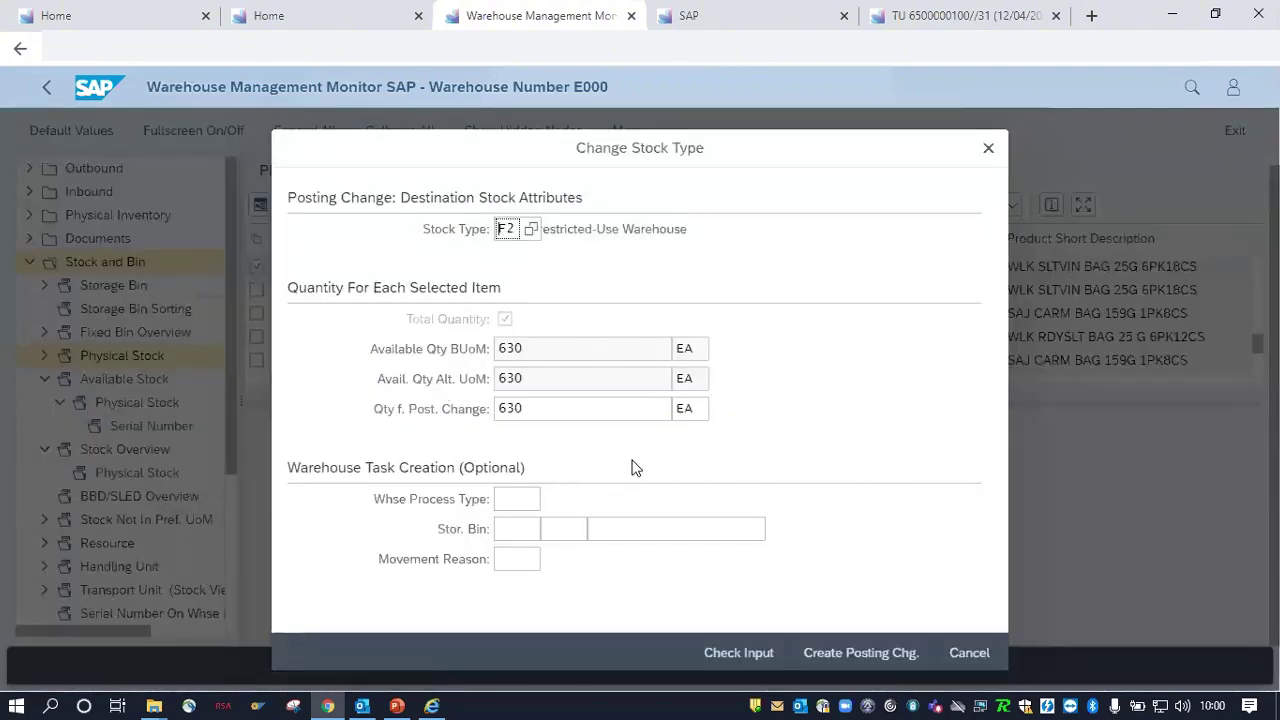
pyautogui.click(531, 230)
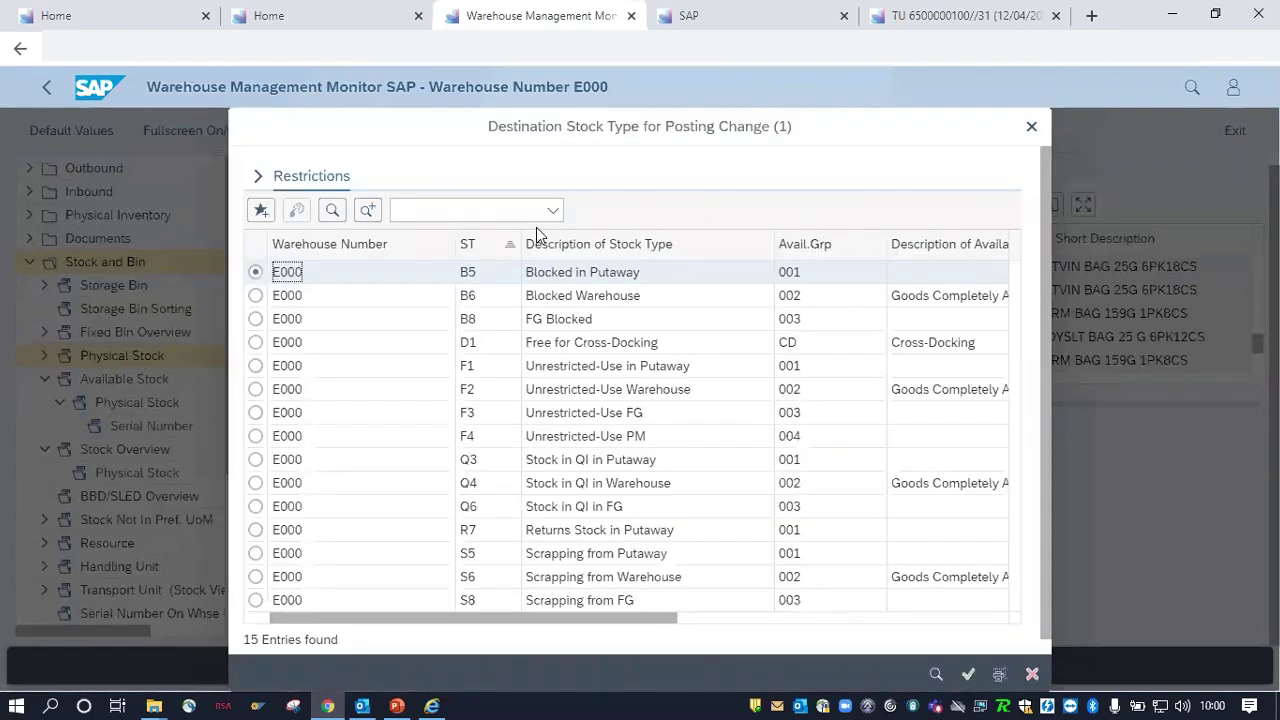
pyautogui.click(255, 295)
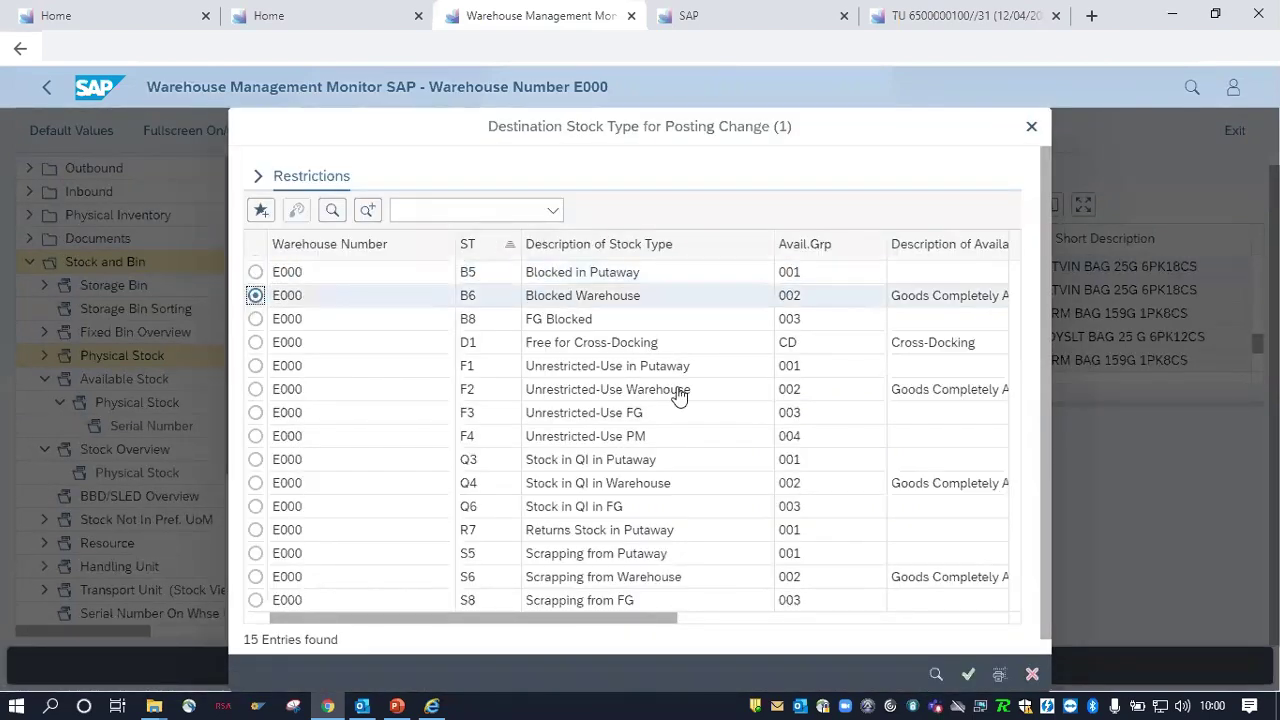
pyautogui.click(966, 675)
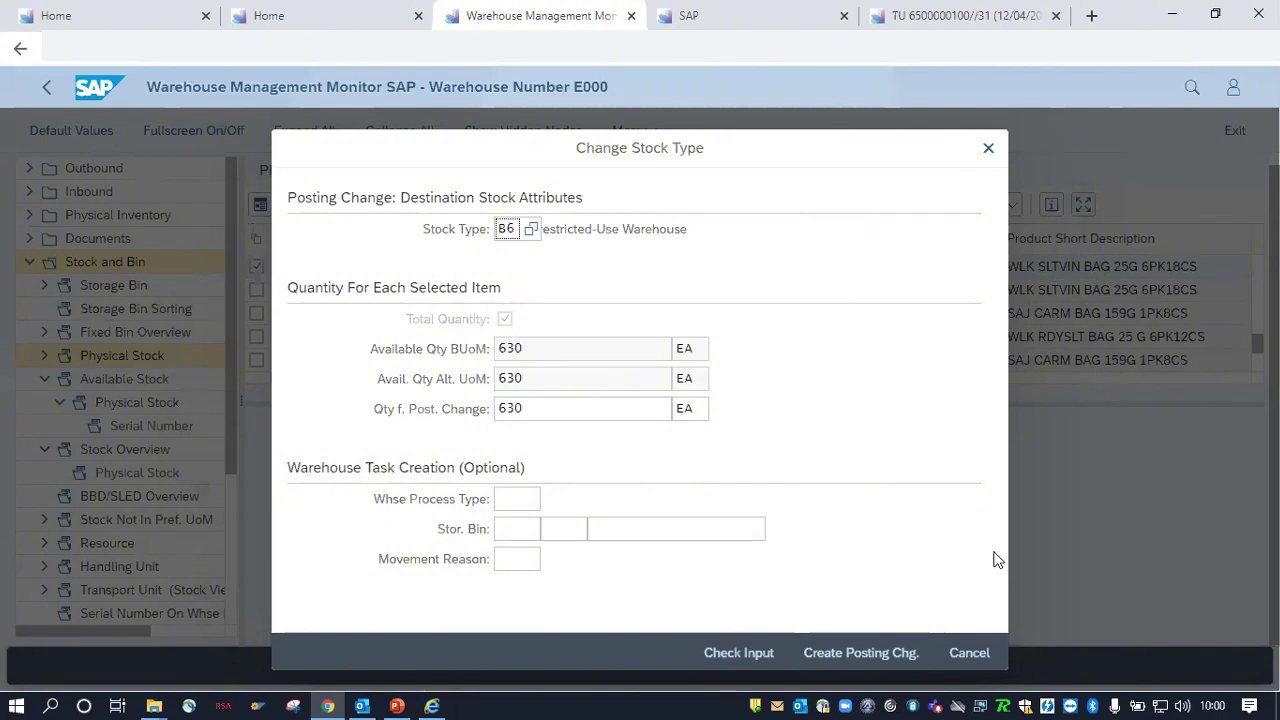
pyautogui.click(884, 653)
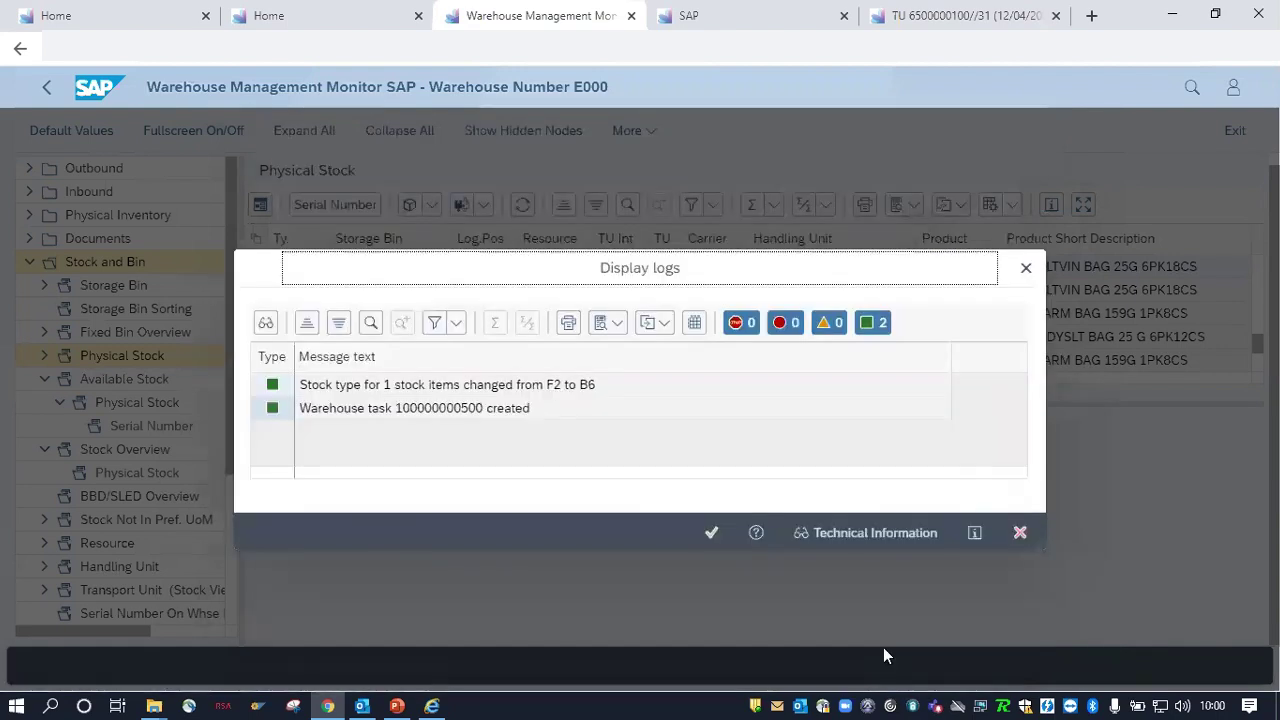
pyautogui.click(711, 535)
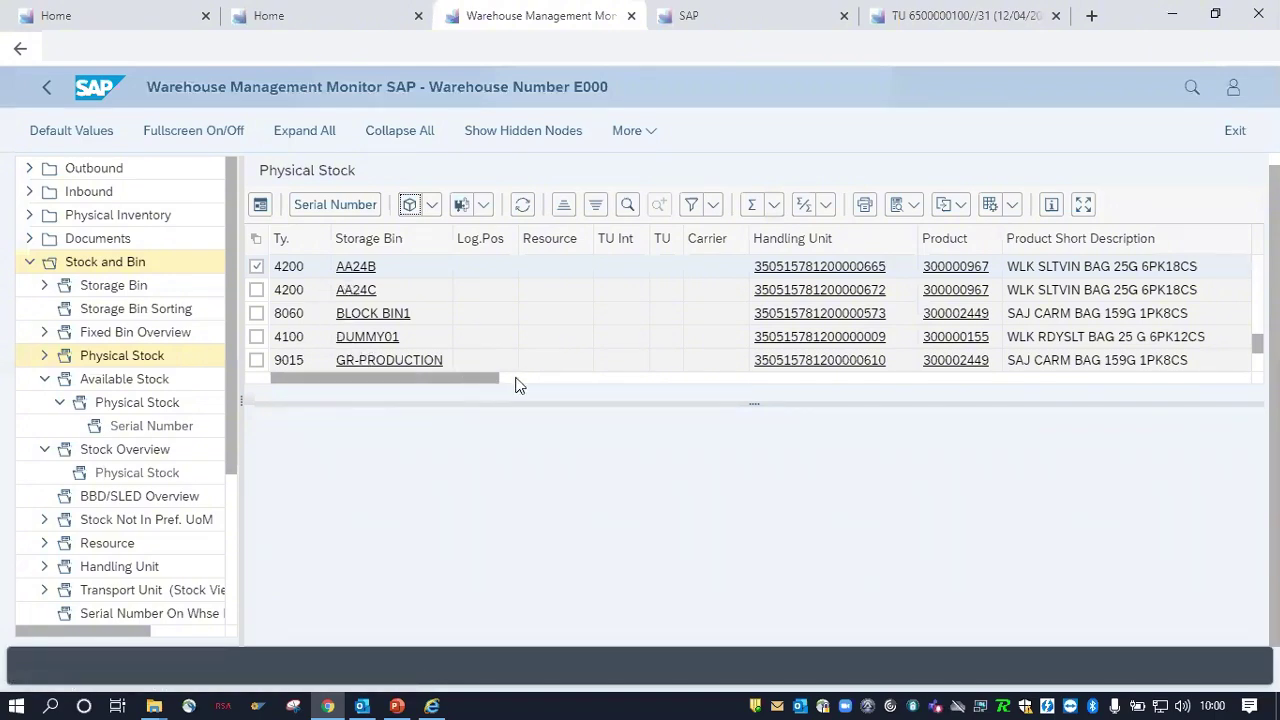
# Step: Check the stock type of the item in bin AA24B and look through the beginning of the Physical Stock list
pyautogui.moveTo(512, 381); pyautogui.dragTo(622, 380)
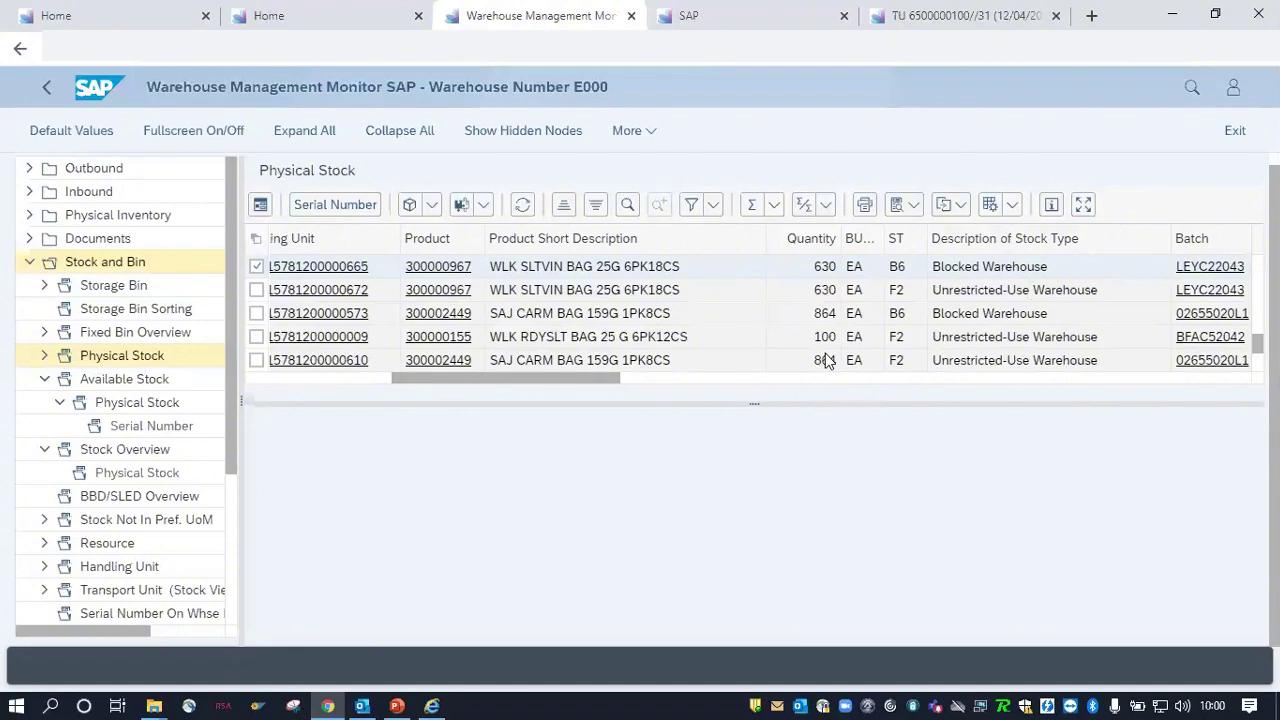
pyautogui.moveTo(542, 381); pyautogui.dragTo(349, 388)
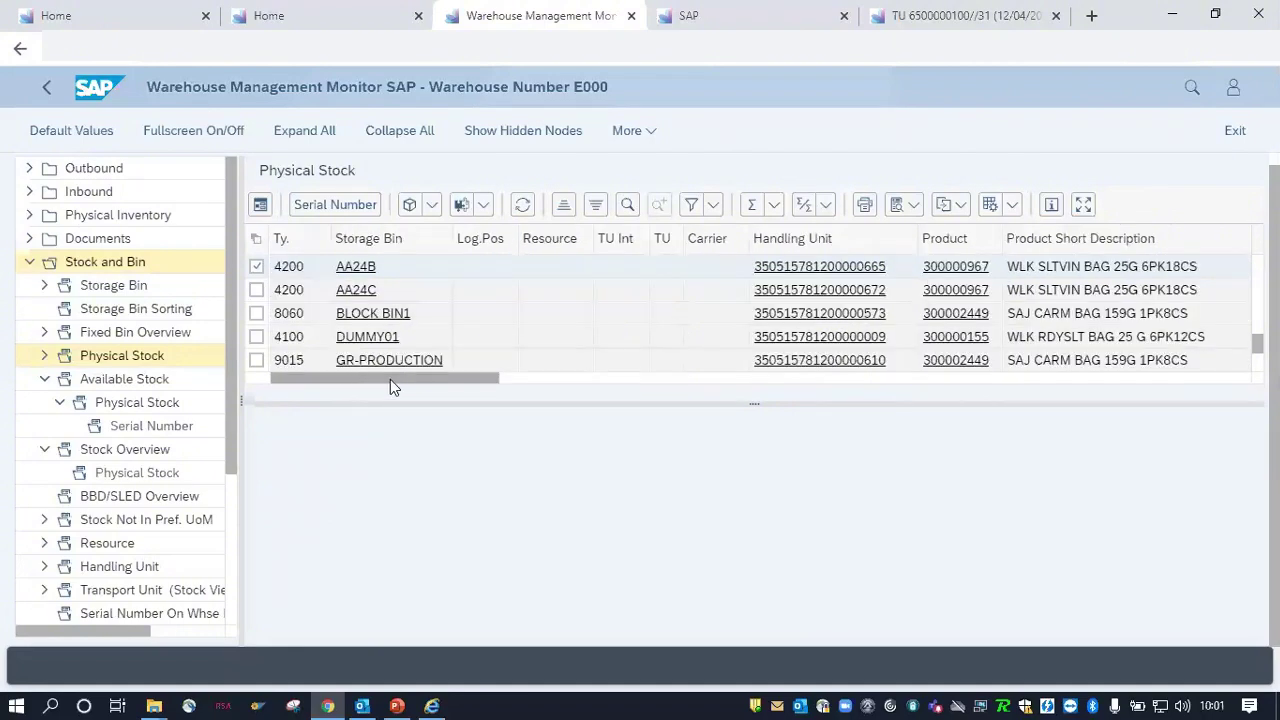
pyautogui.moveTo(390, 385); pyautogui.dragTo(418, 378)
pyautogui.scroll(3, 460, 323)
pyautogui.scroll(2, 750, 313)
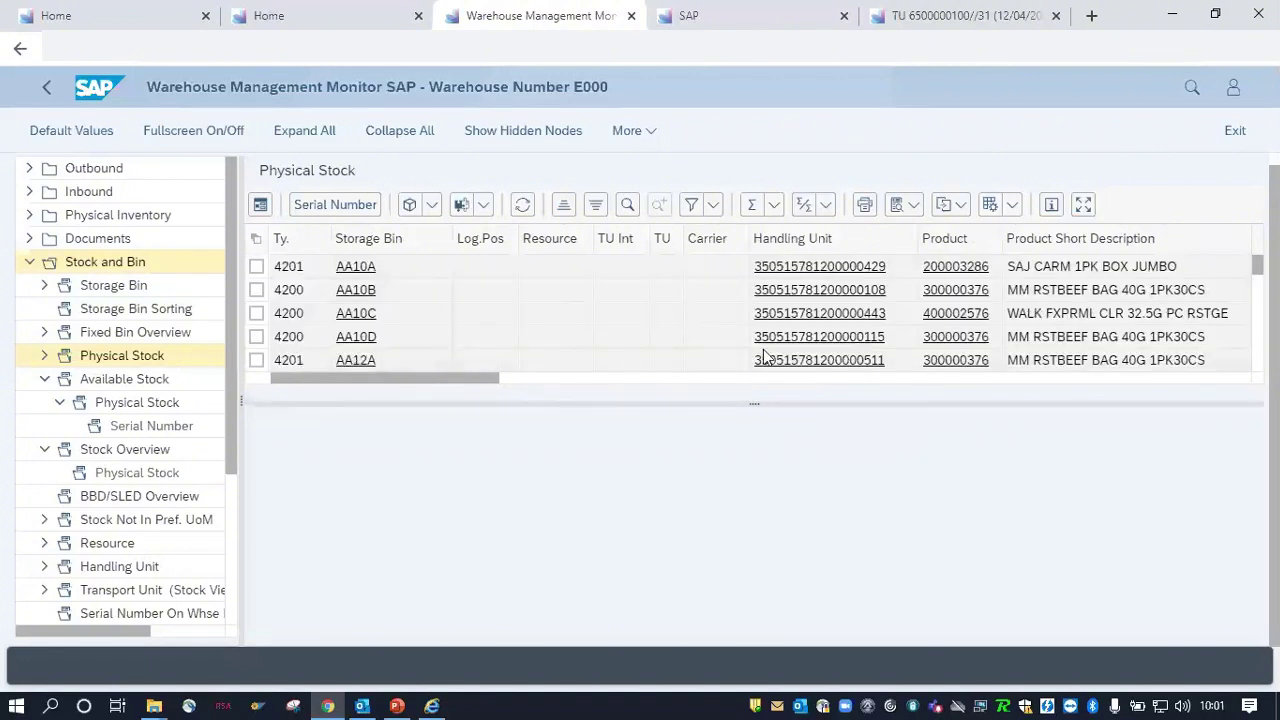
pyautogui.click(724, 321)
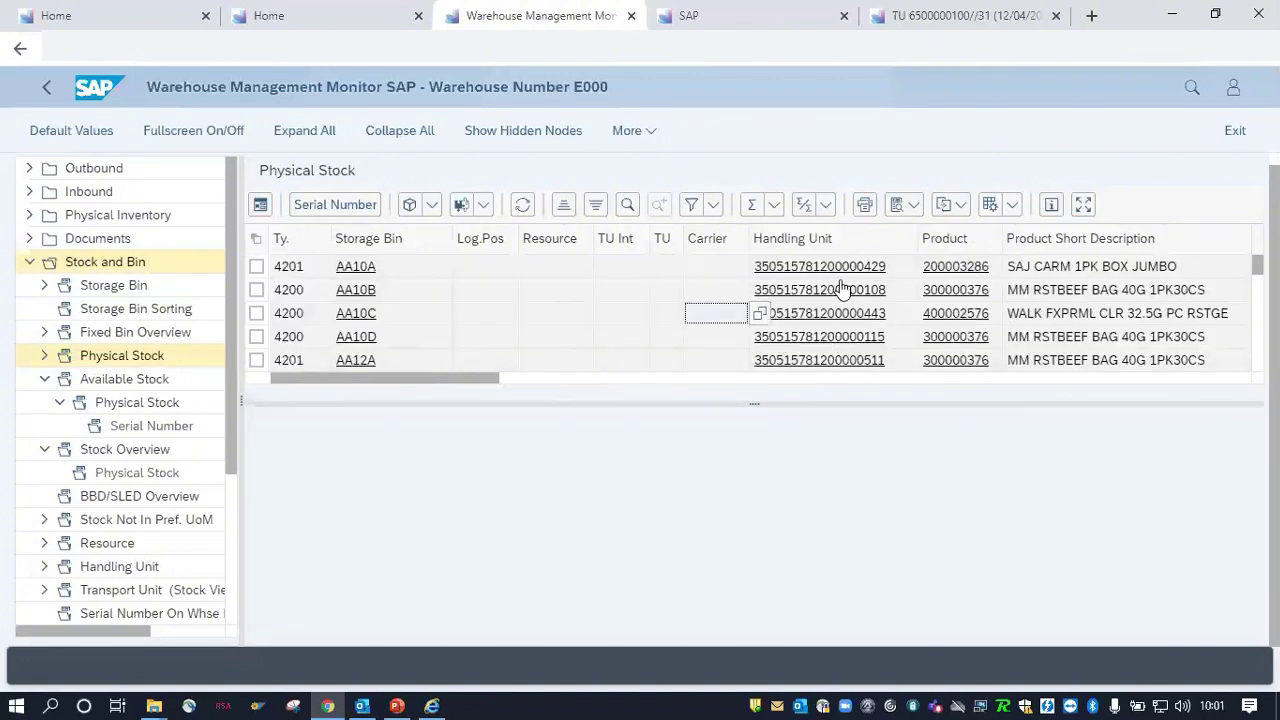
pyautogui.moveTo(476, 377); pyautogui.dragTo(527, 377)
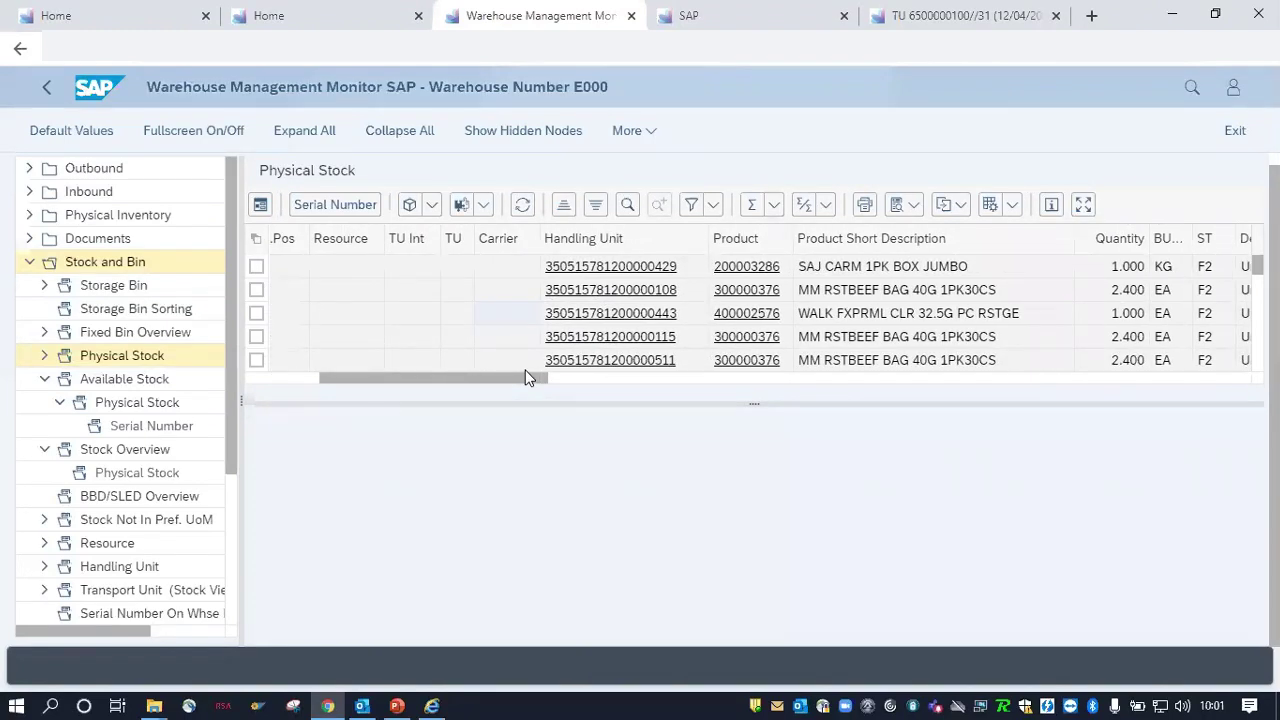
pyautogui.moveTo(527, 377); pyautogui.dragTo(461, 383)
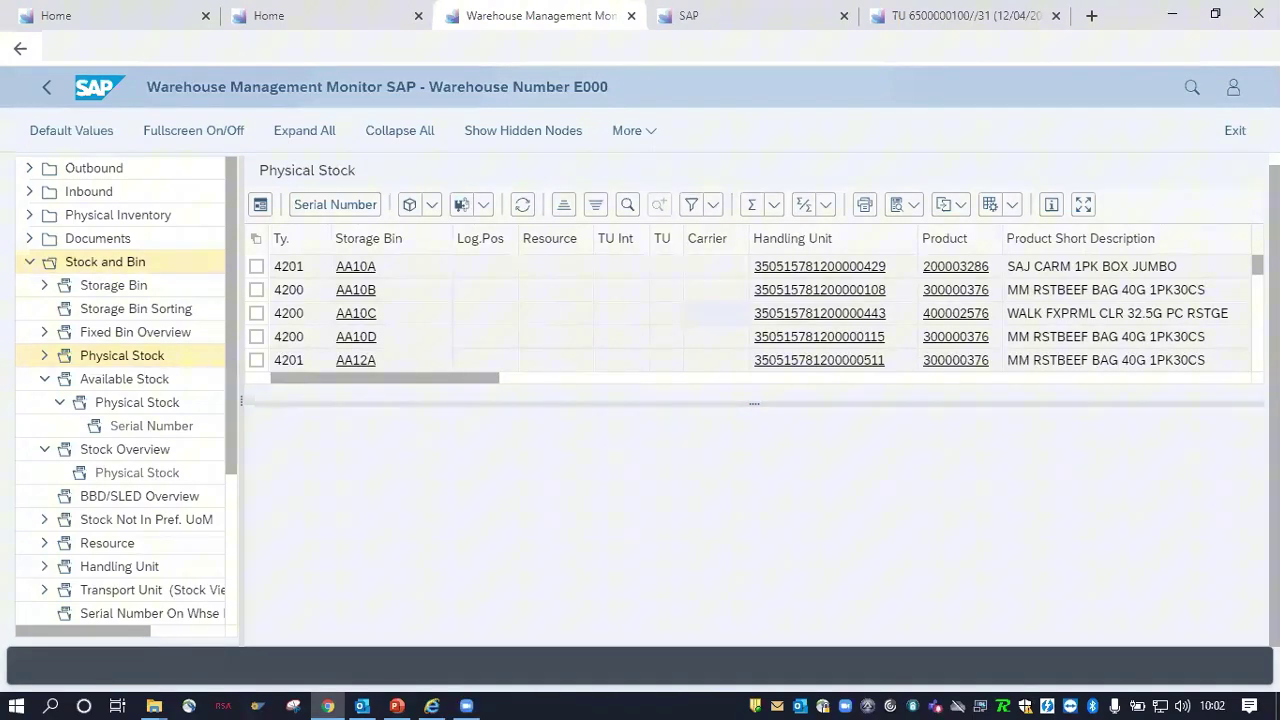
# Step: Compare the handling units, stock types and batches of the Physical Stock items in bins AA24A through DUMMY01
pyautogui.moveTo(1258, 265); pyautogui.dragTo(1258, 341)
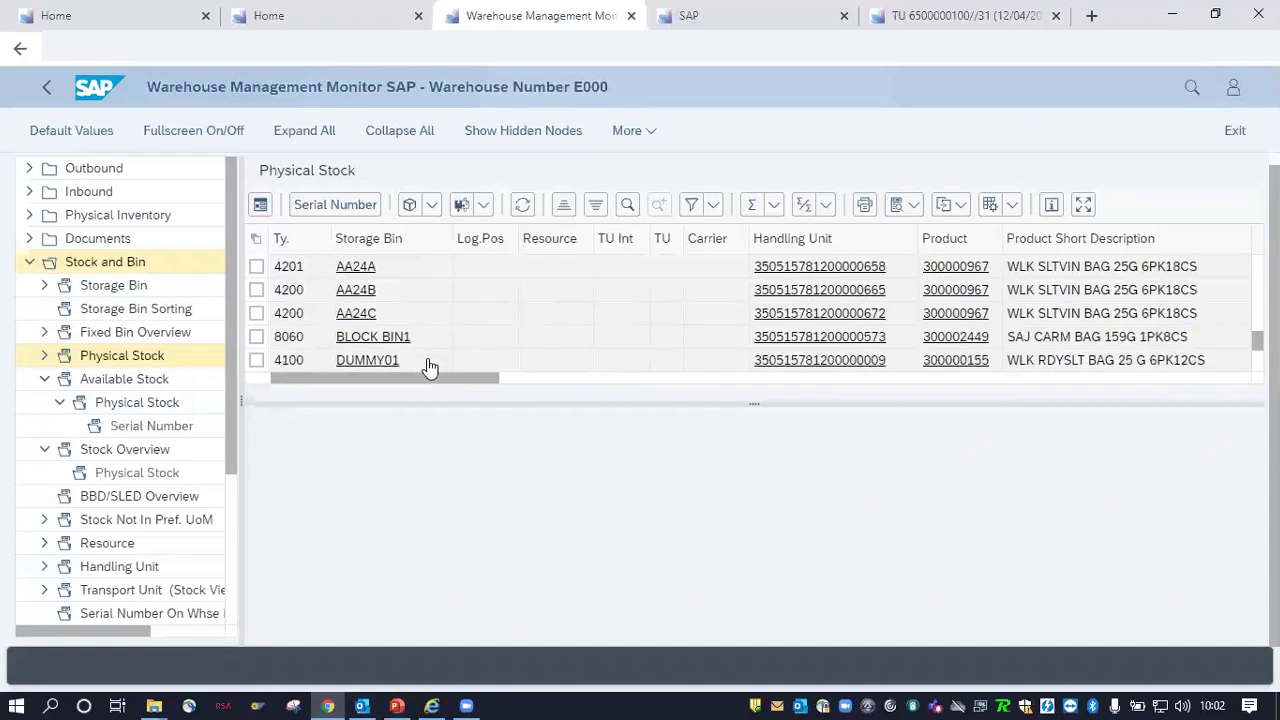
pyautogui.moveTo(423, 378); pyautogui.dragTo(510, 375)
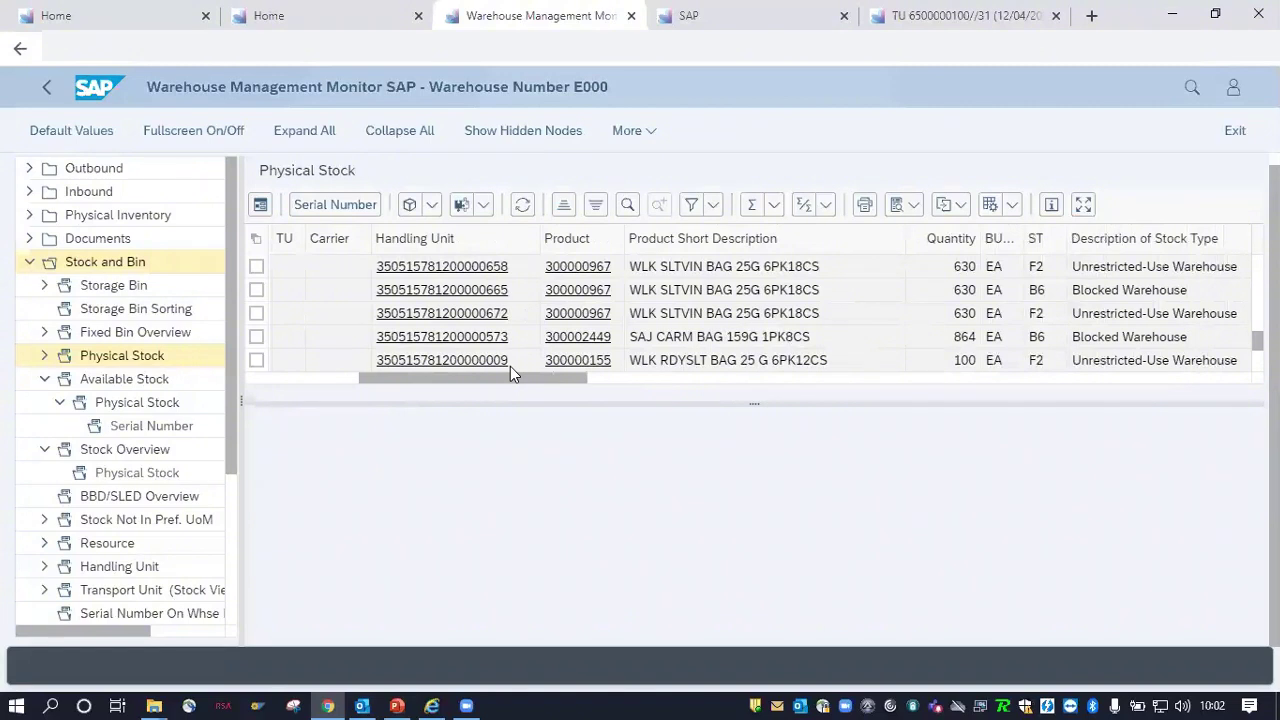
pyautogui.moveTo(510, 366); pyautogui.dragTo(424, 388)
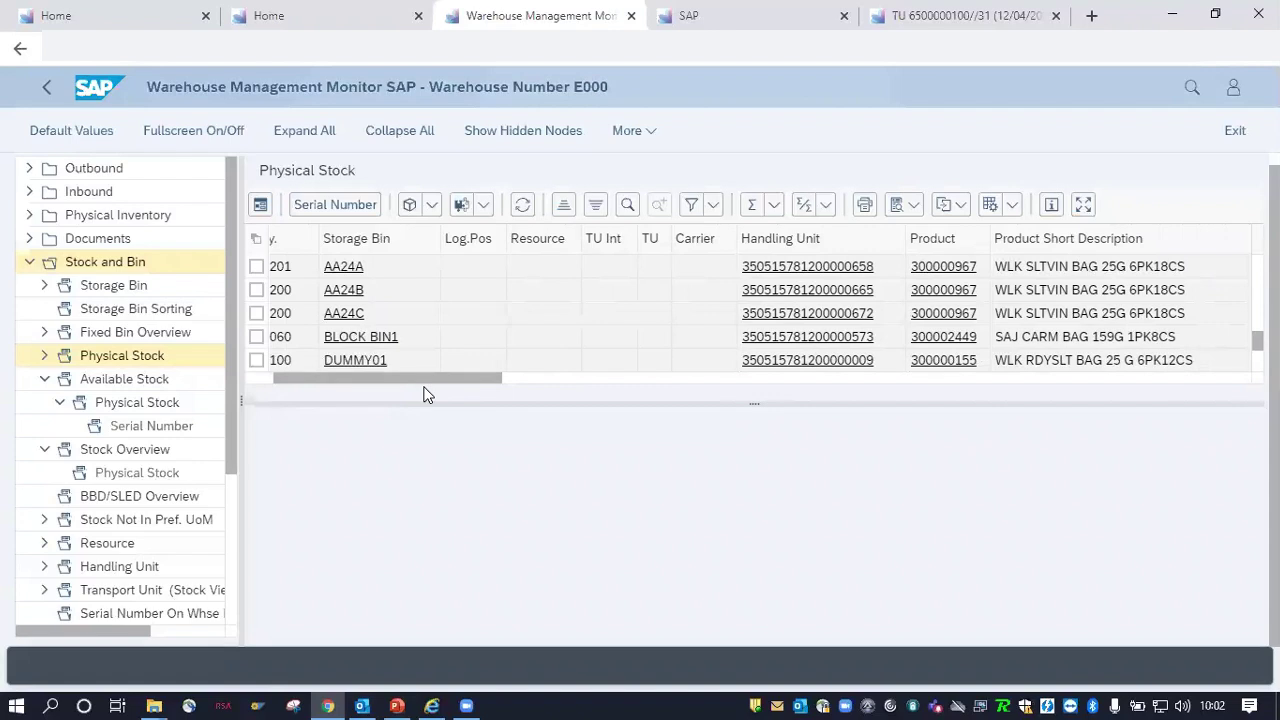
pyautogui.moveTo(423, 393); pyautogui.dragTo(562, 377)
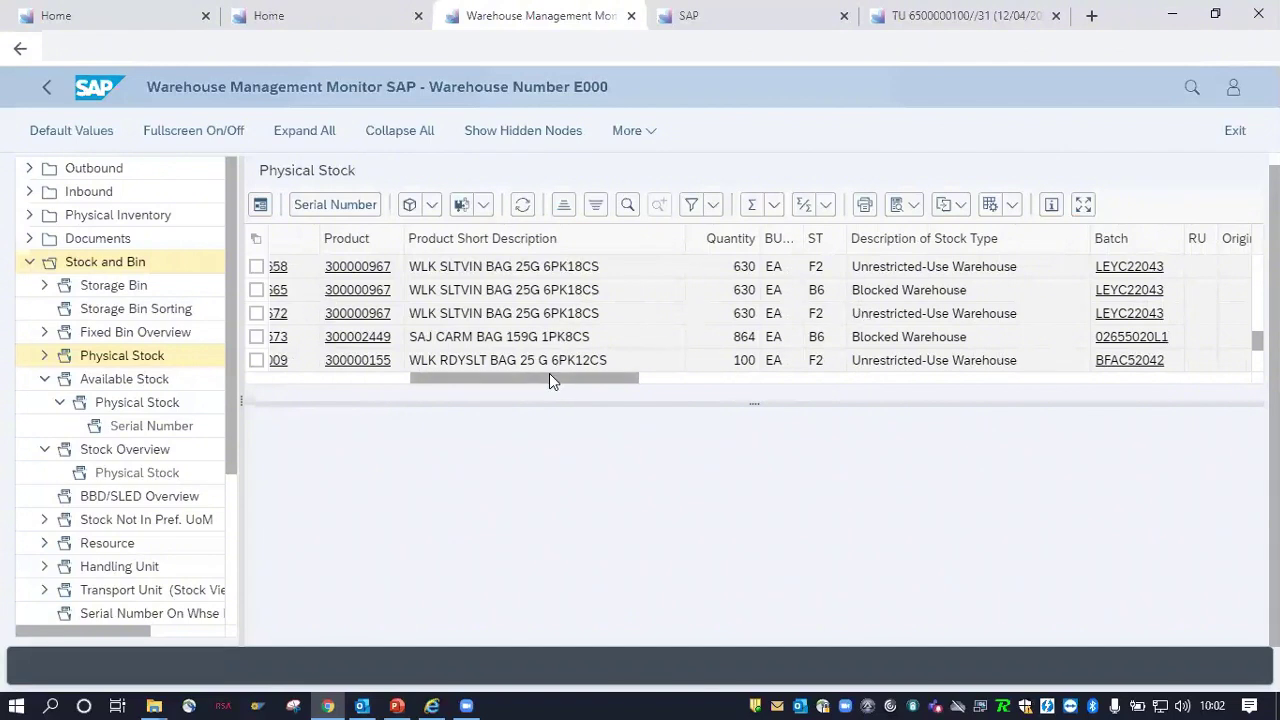
pyautogui.moveTo(549, 380); pyautogui.dragTo(393, 385)
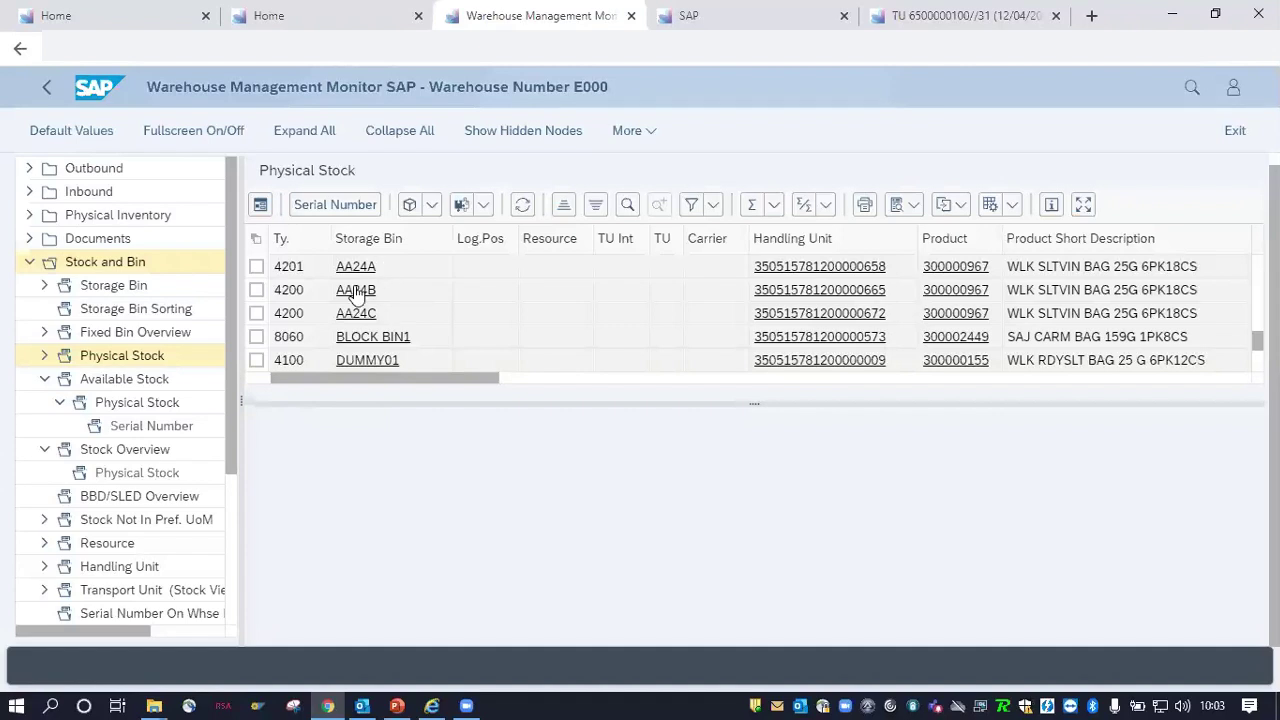
pyautogui.moveTo(418, 368); pyautogui.dragTo(474, 358)
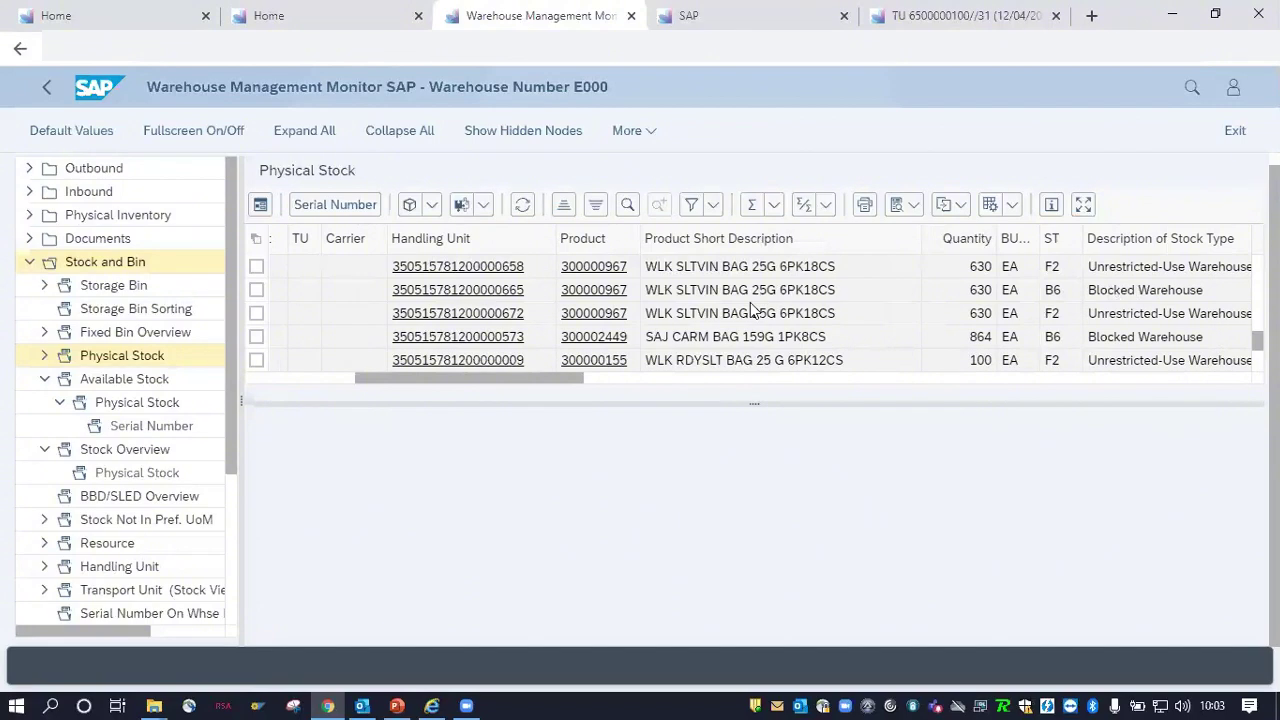
pyautogui.moveTo(514, 380); pyautogui.dragTo(371, 397)
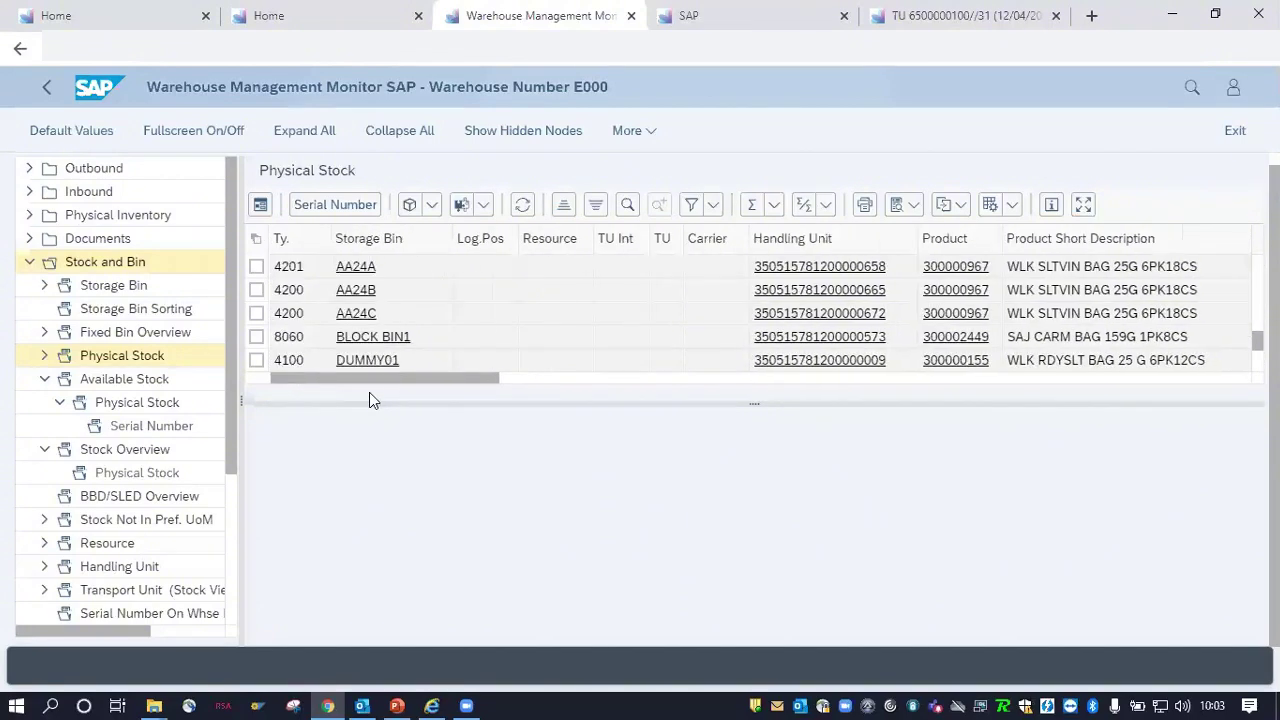
# Step: Switch to the PowerPoint presentation and advance from the Transfer Posting slide to the Goods Issue to Cost Center slide
pyautogui.click(397, 706)
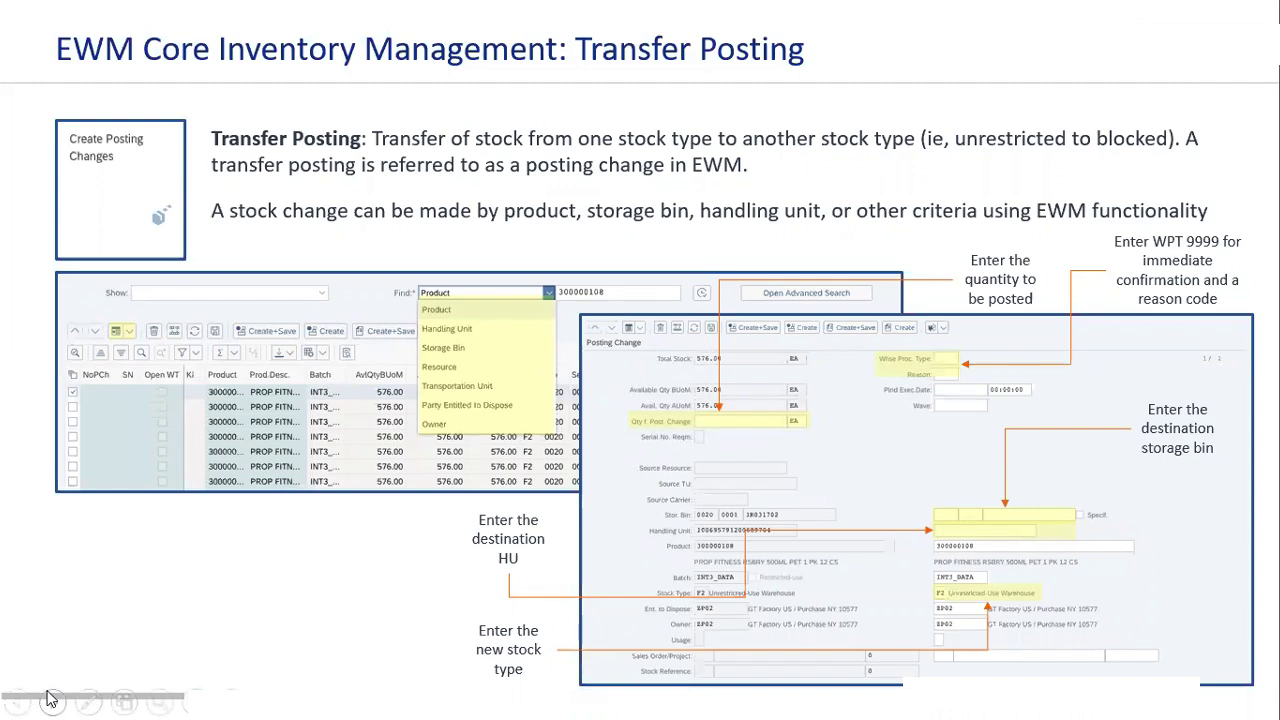
pyautogui.click(51, 700)
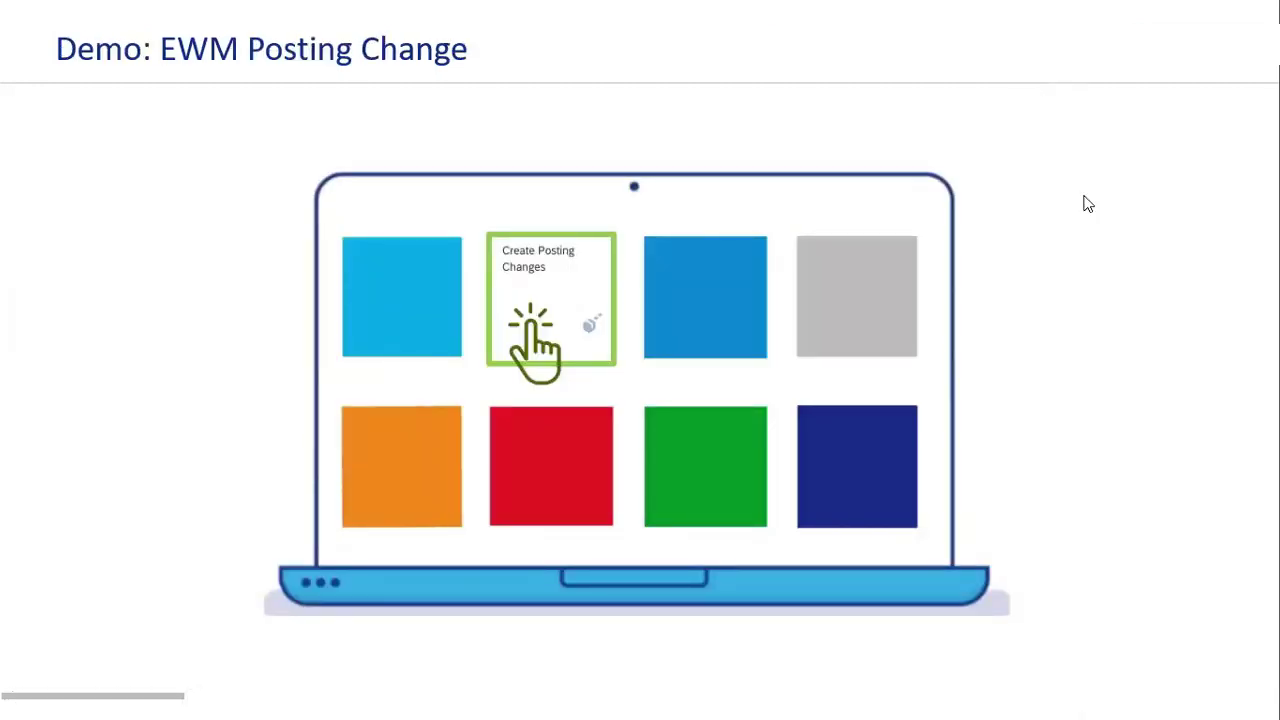
pyautogui.click(58, 698)
pyautogui.click(58, 698)
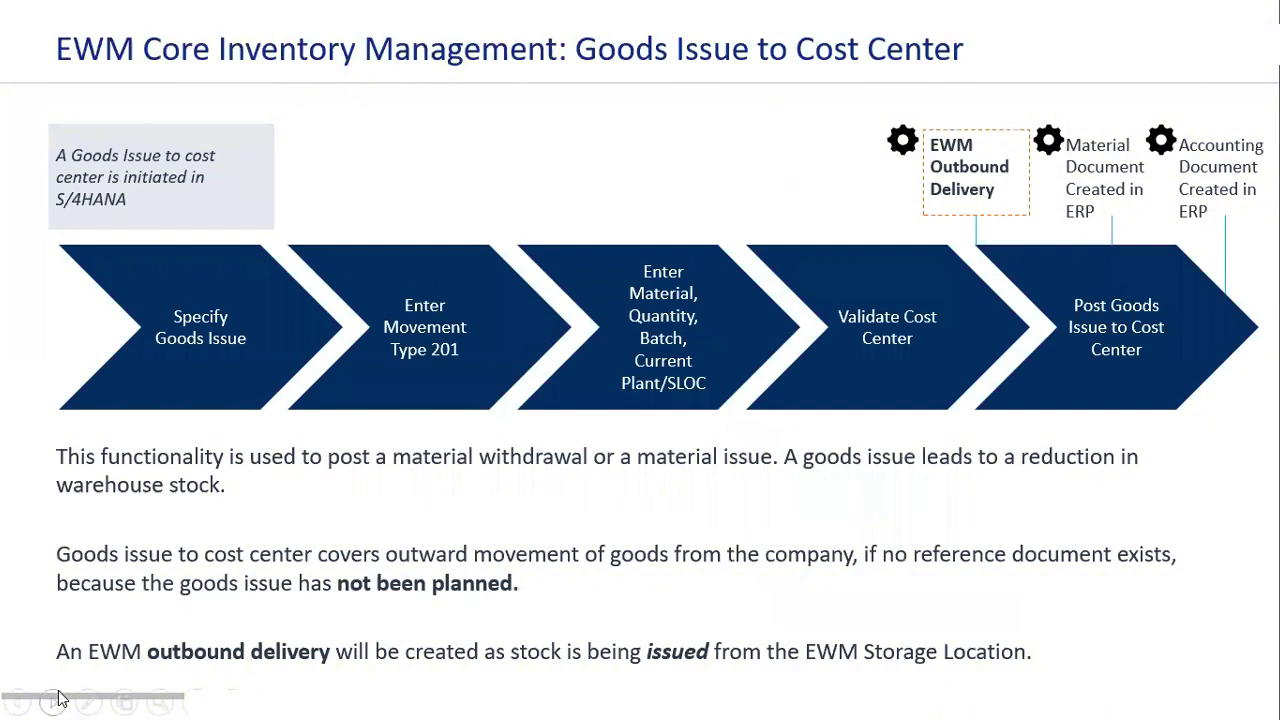
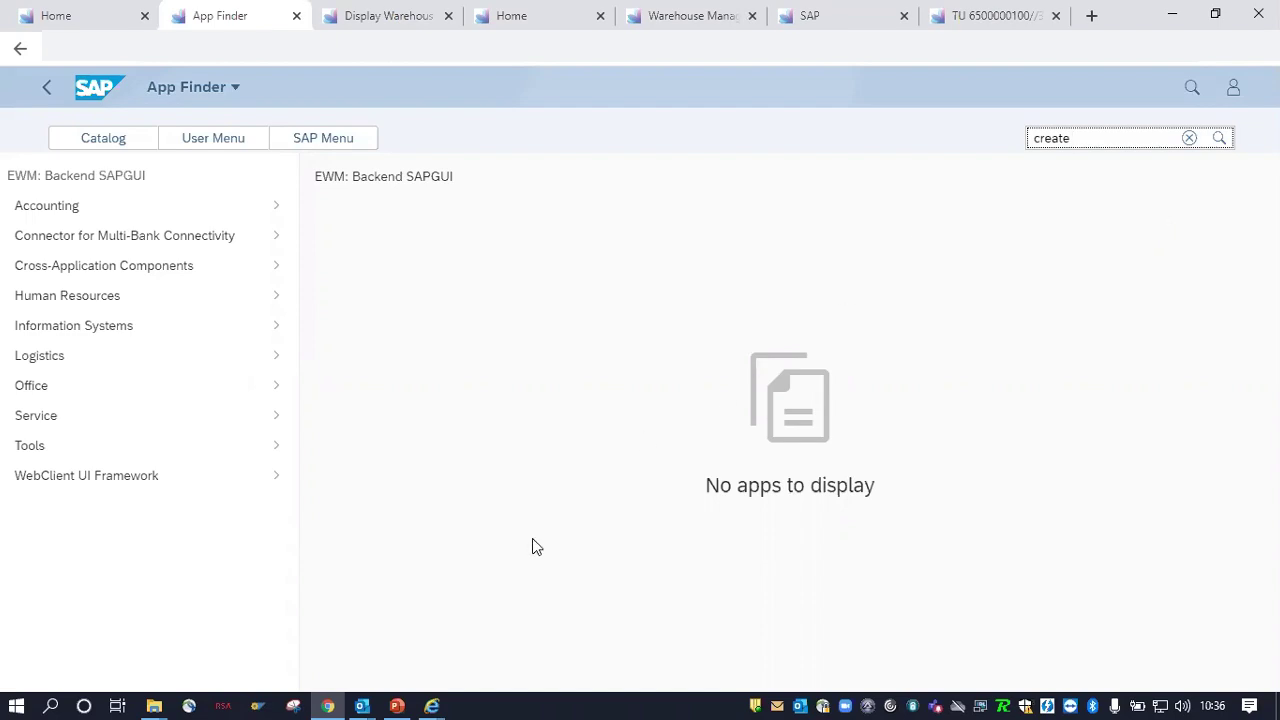
# Step: Search the EWM backend apps in the App Finder for "create warehouse task"
pyautogui.write('warehouse task')
pyautogui.hotkey('ctrl', 'a')
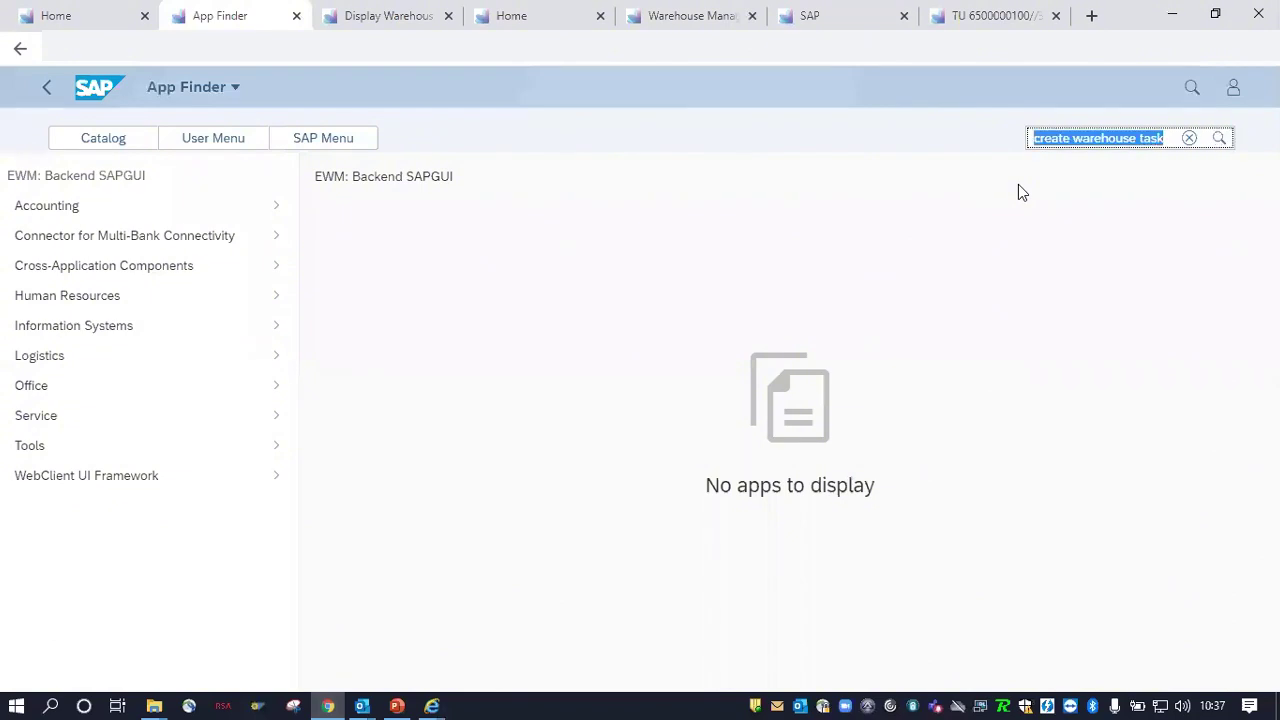
pyautogui.press('Return')
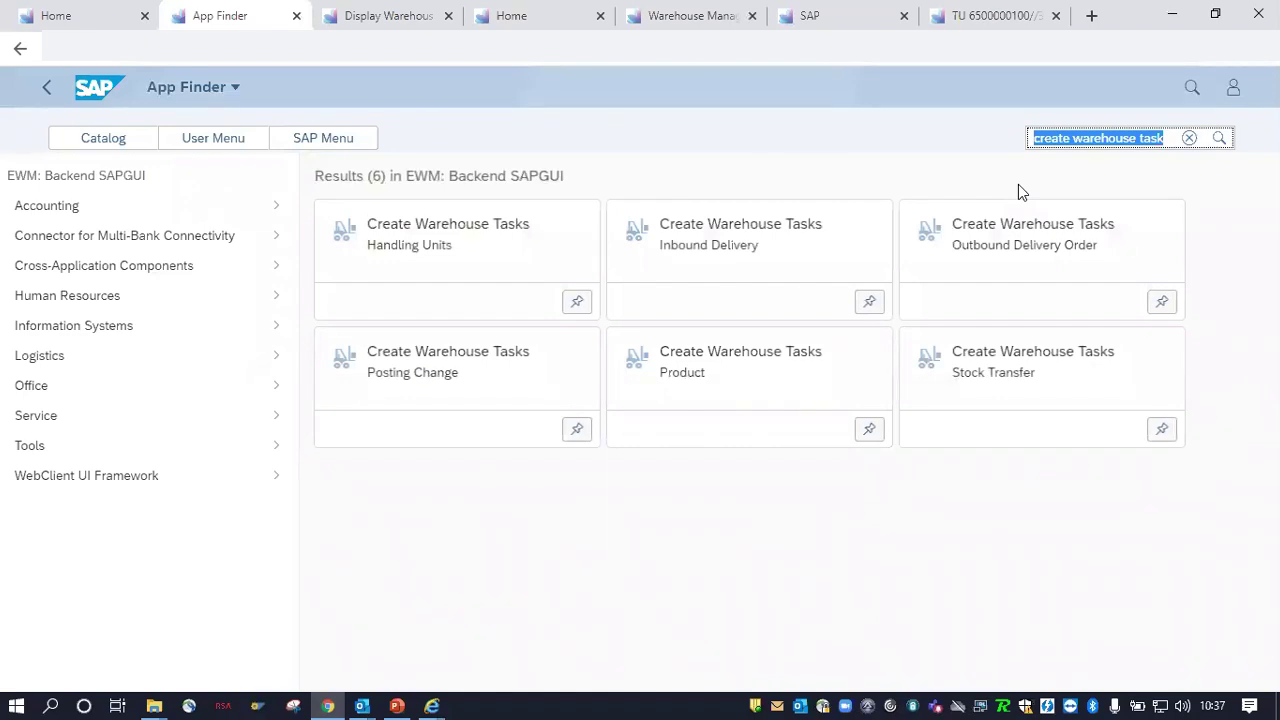
pyautogui.click(489, 267)
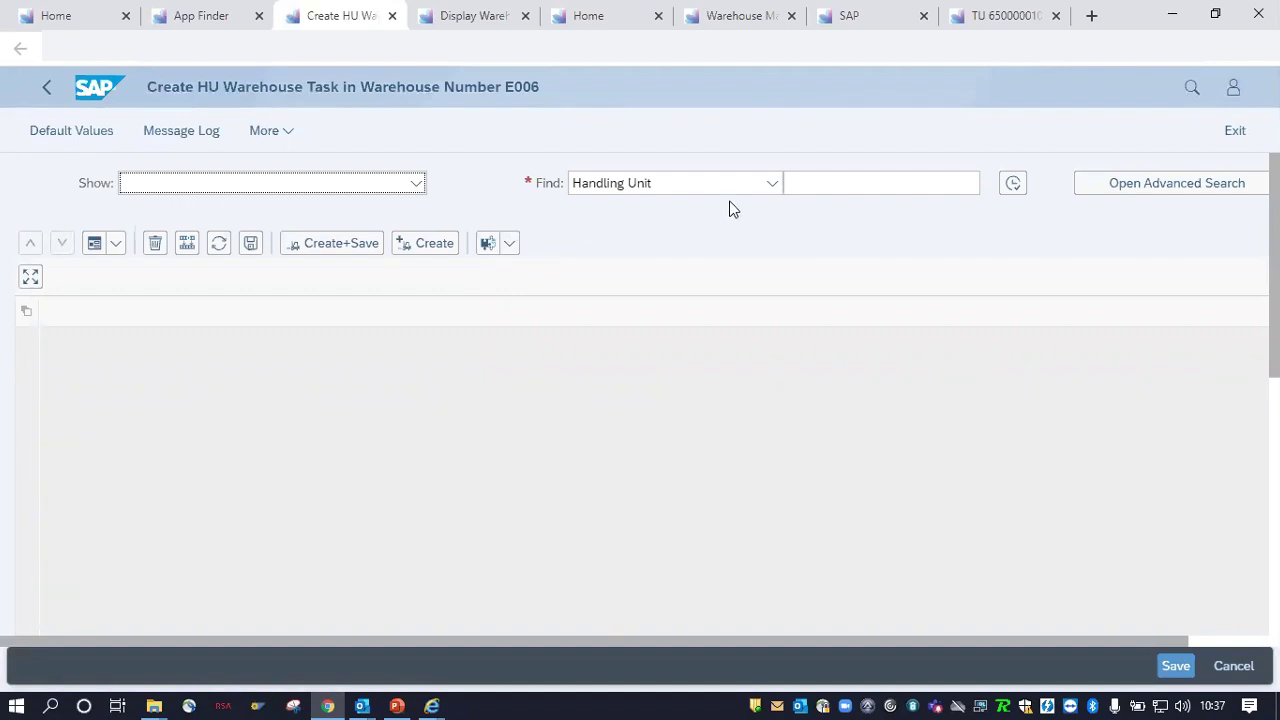
pyautogui.click(770, 183)
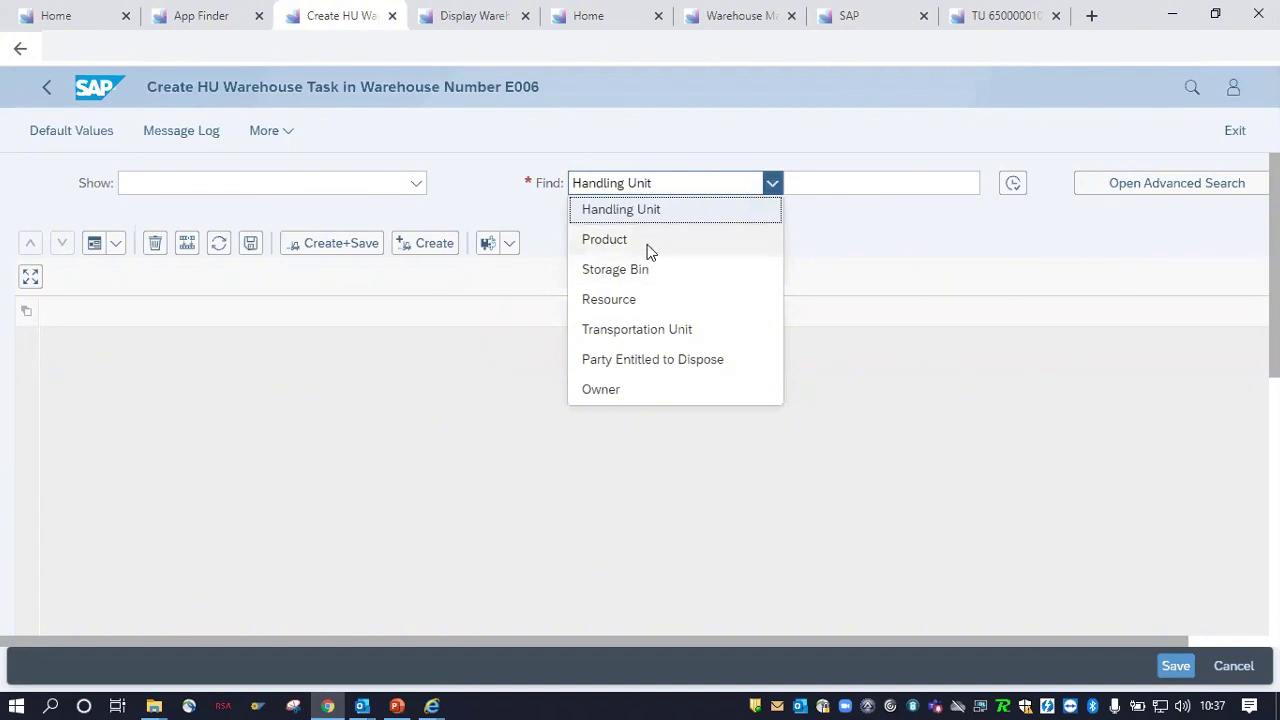
pyautogui.click(650, 218)
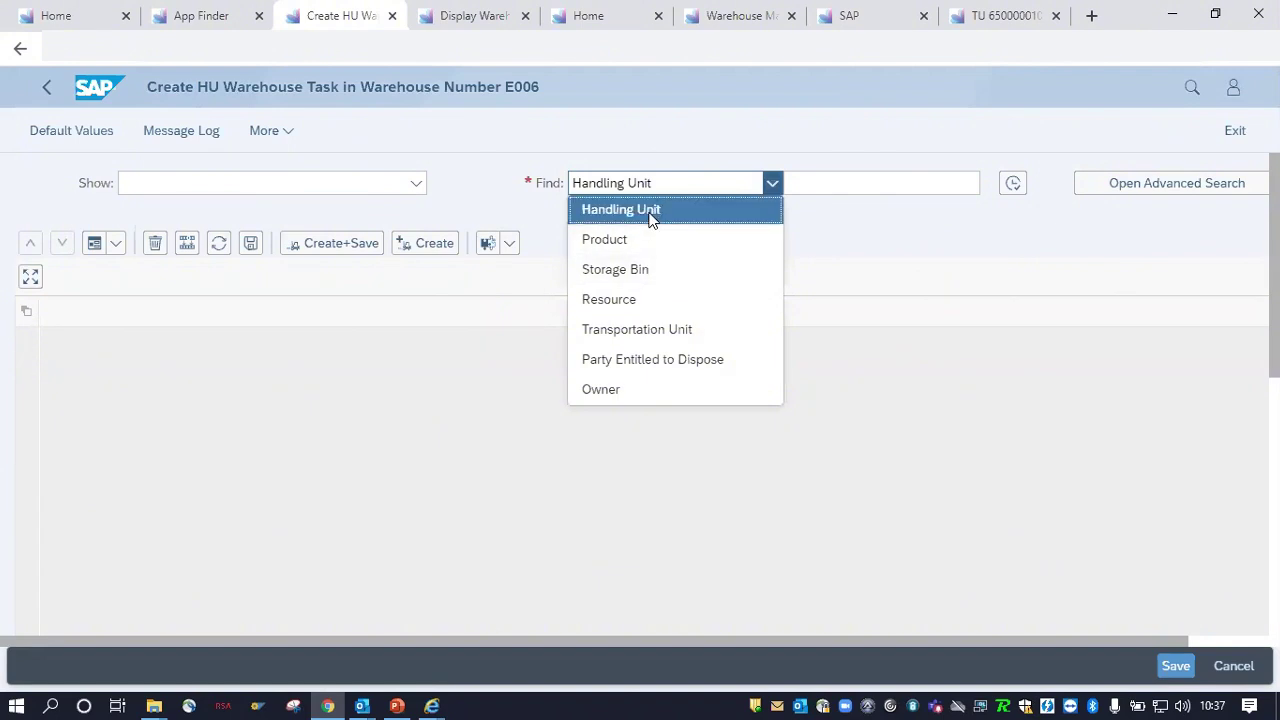
pyautogui.click(211, 12)
pyautogui.click(392, 16)
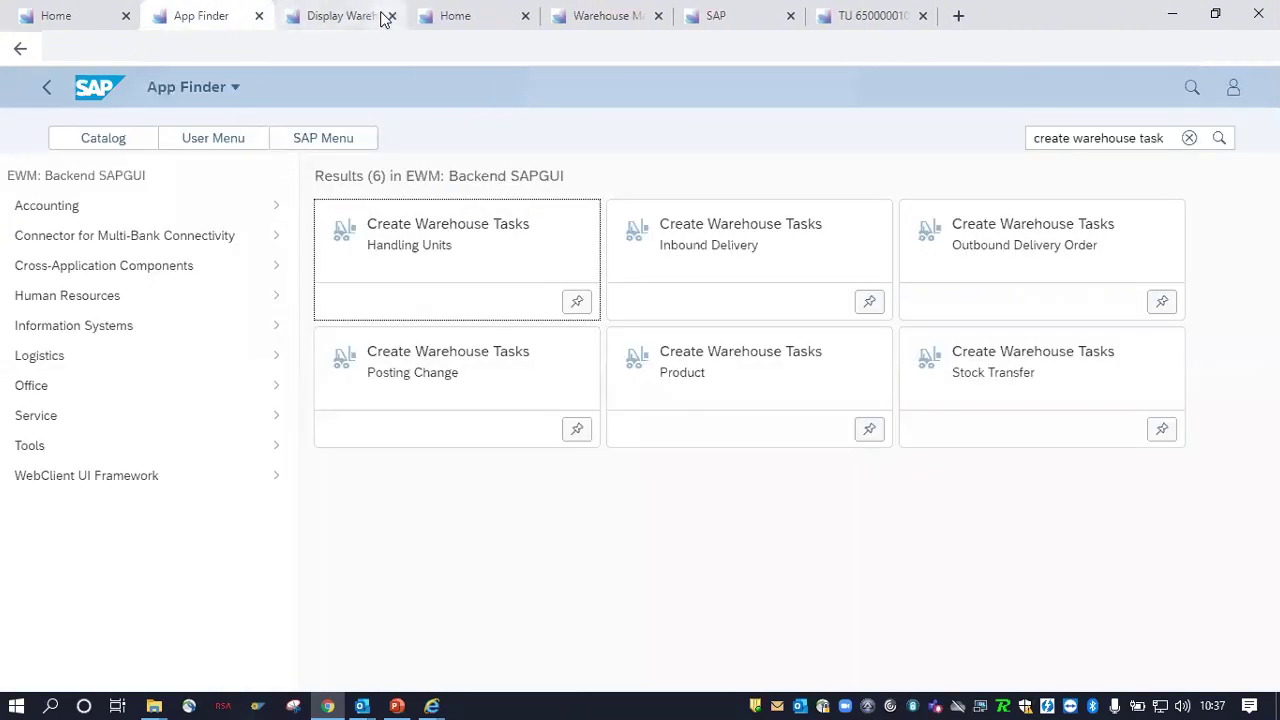
# Step: Dismiss the session timeout message in the Warehouse Management Monitor and return to the App Finder results
pyautogui.click(386, 14)
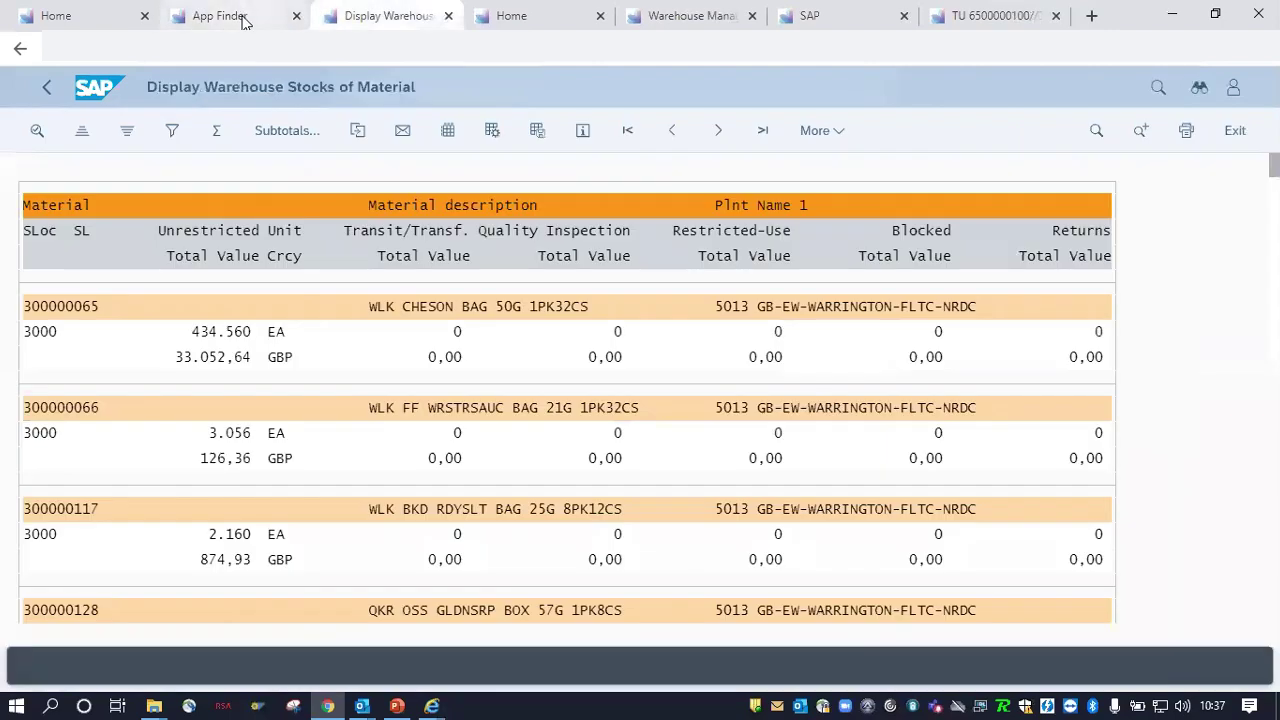
pyautogui.click(512, 16)
pyautogui.click(680, 15)
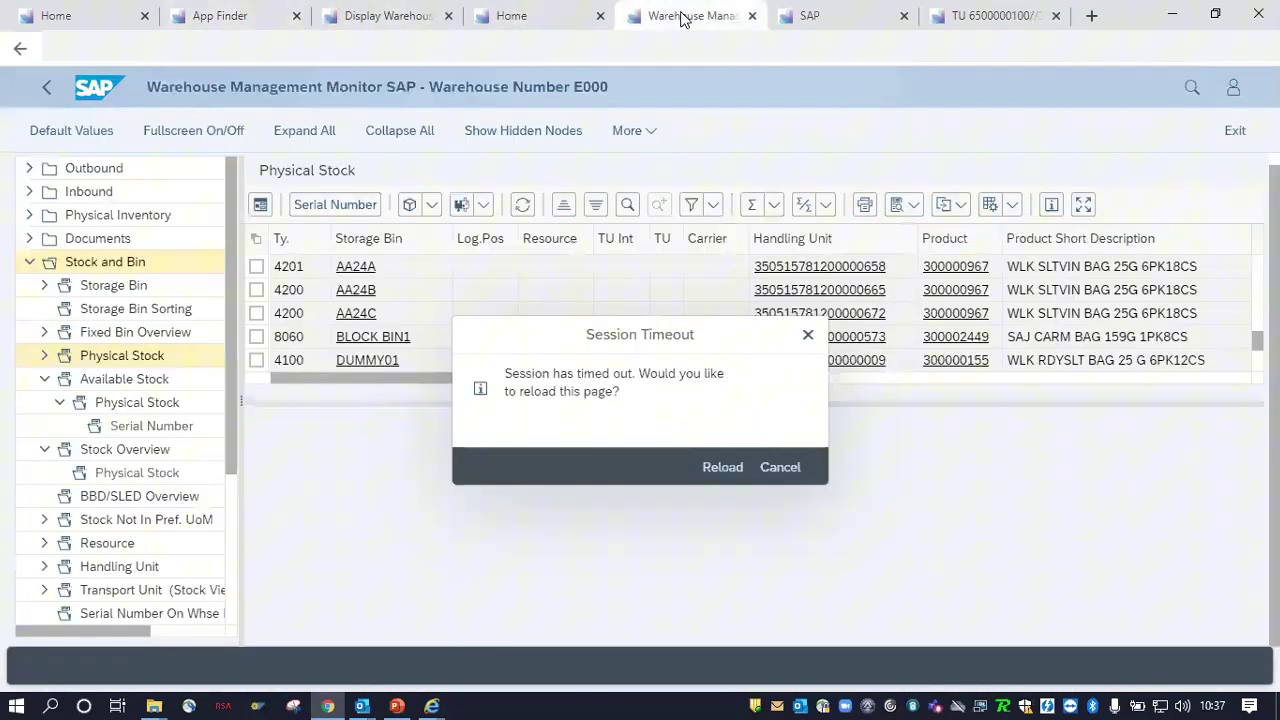
pyautogui.click(785, 467)
pyautogui.click(226, 14)
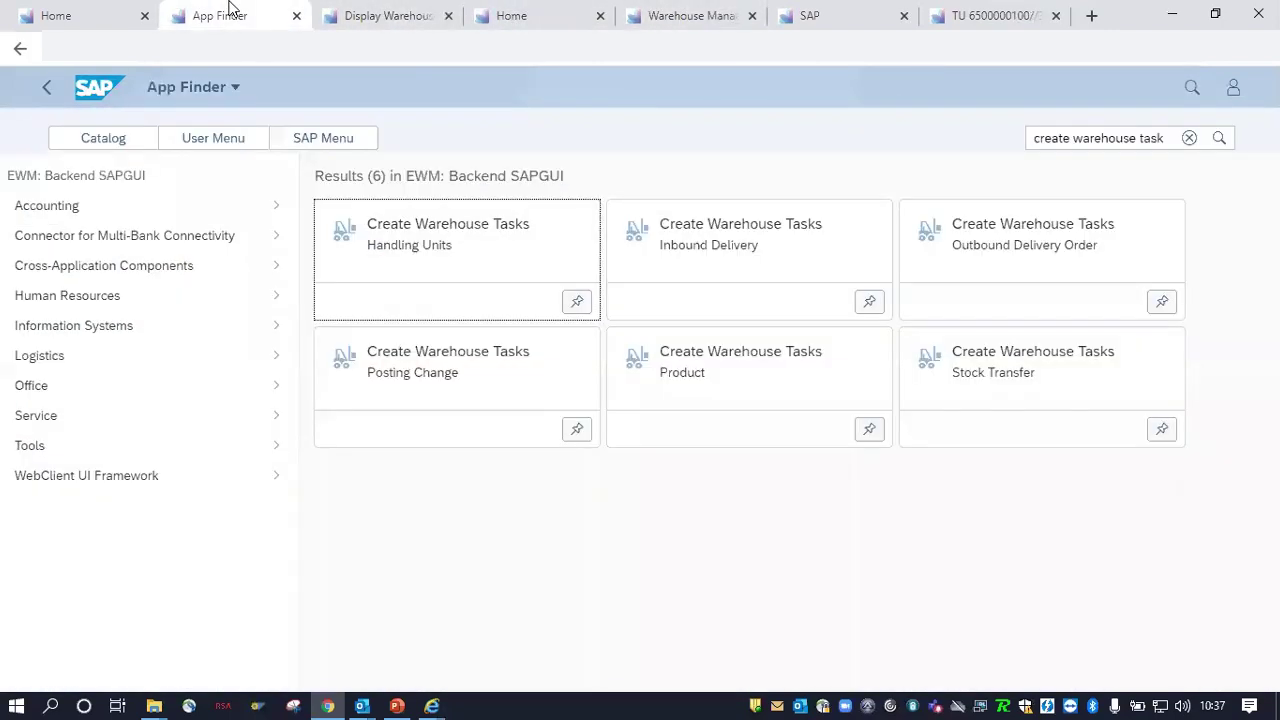
# Step: Open the Create Warehouse Tasks app for handling units and copy the handling unit number of bin AA24B from the monitor's Physical Stock list
pyautogui.click(475, 249)
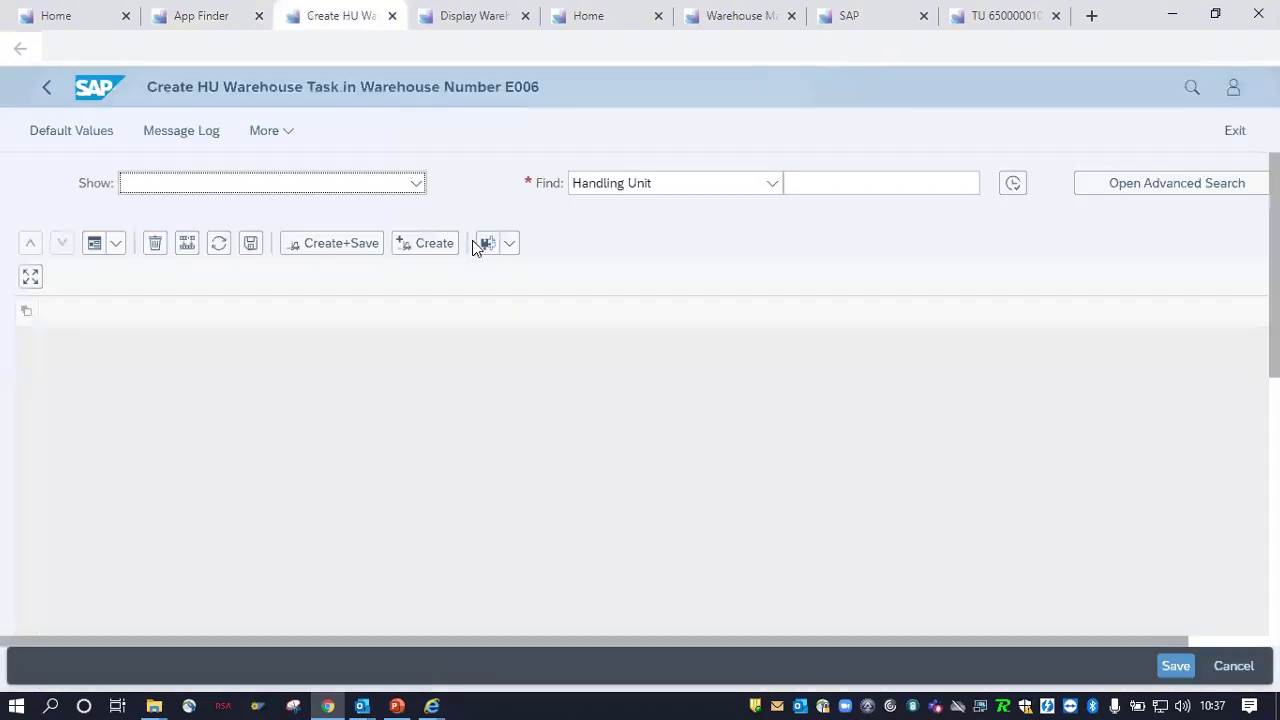
pyautogui.click(748, 15)
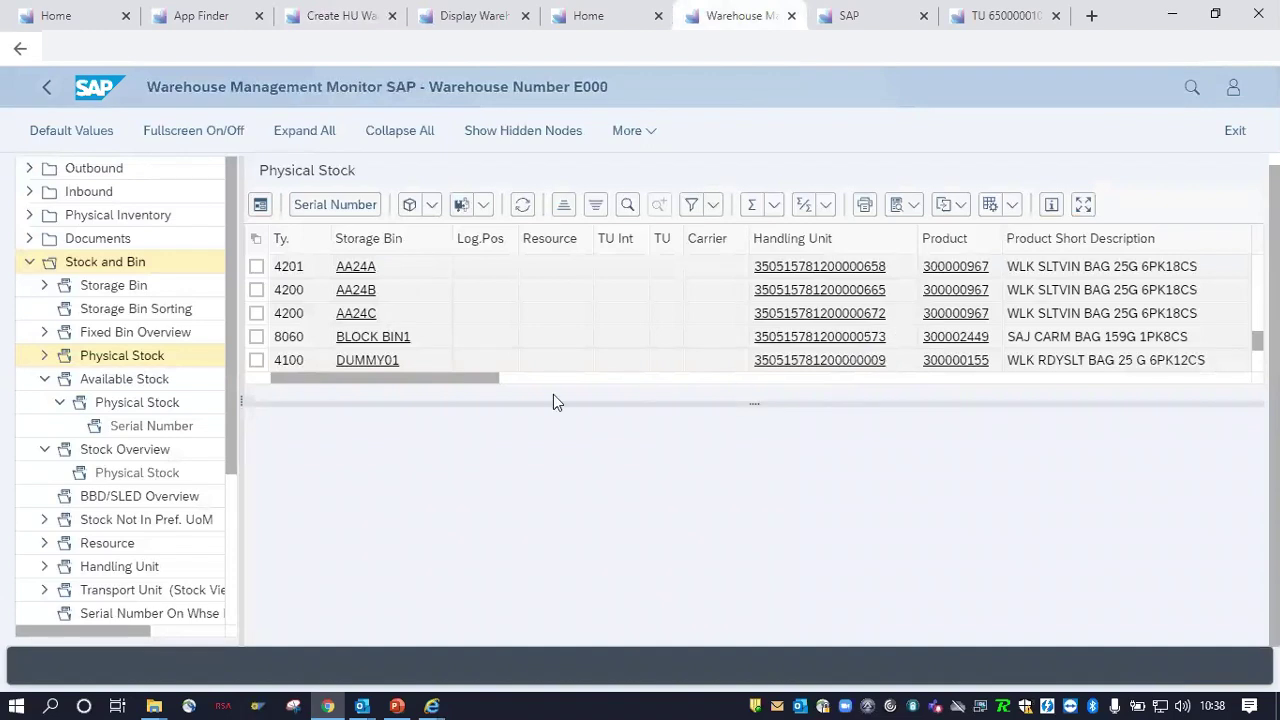
pyautogui.moveTo(461, 372); pyautogui.dragTo(495, 367)
pyautogui.moveTo(897, 290); pyautogui.dragTo(752, 289)
pyautogui.hotkey('ctrl', 'c')
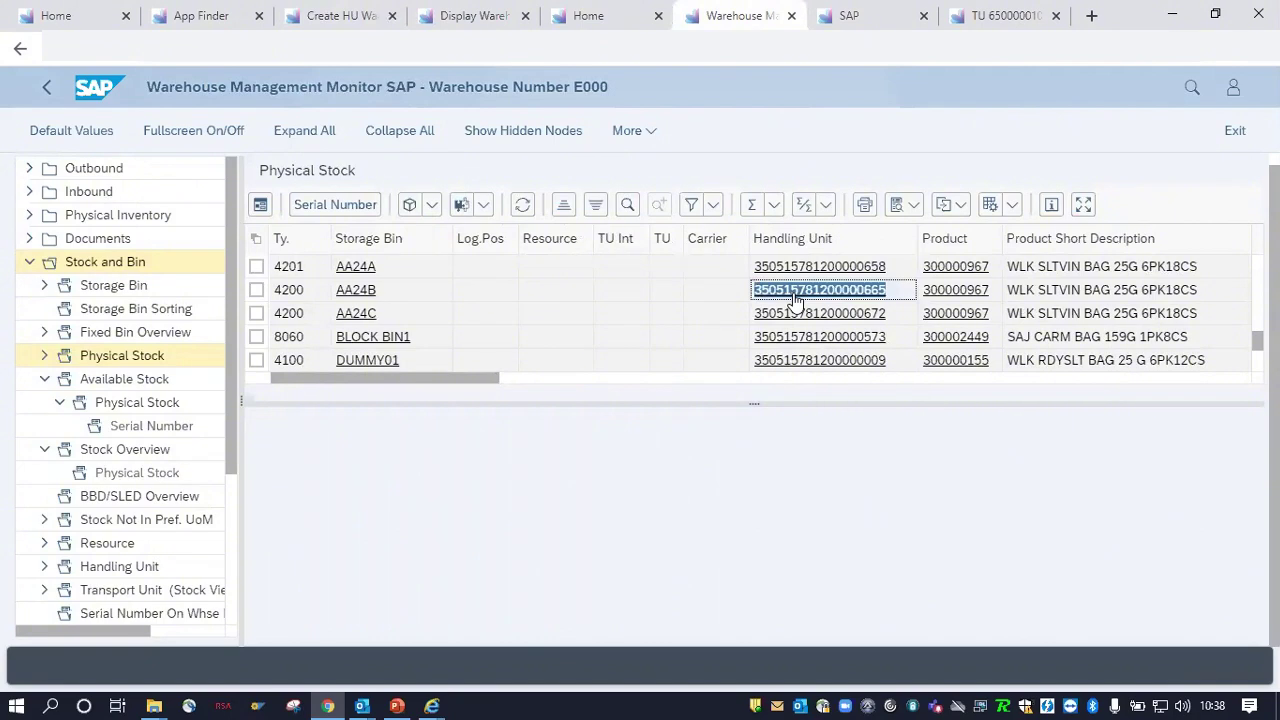
pyautogui.click(472, 17)
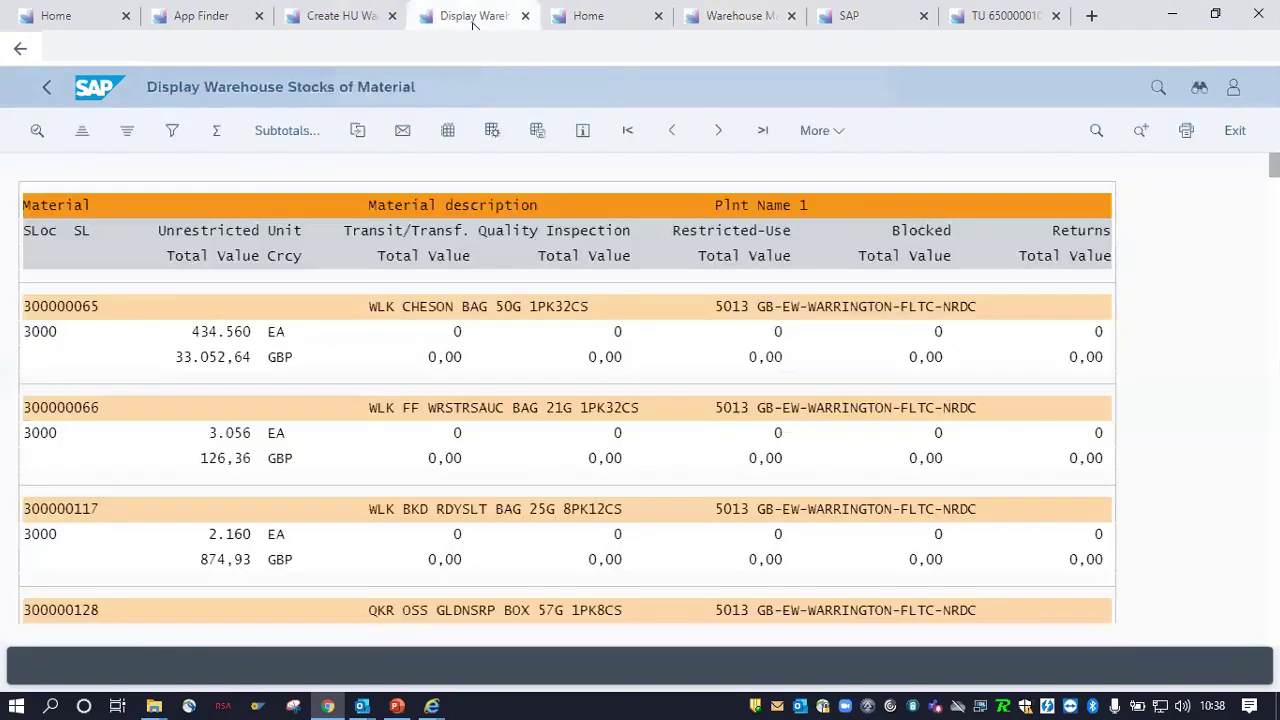
pyautogui.click(365, 20)
pyautogui.click(813, 179)
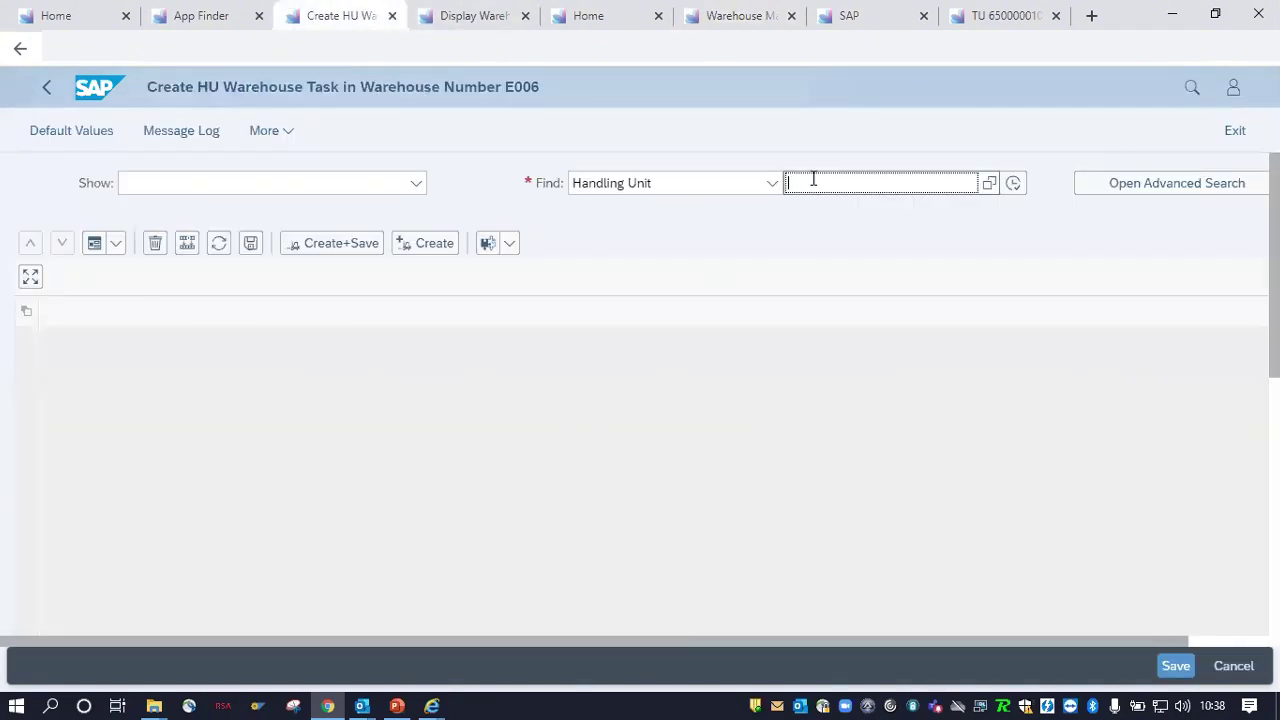
pyautogui.hotkey('ctrl', 'v')
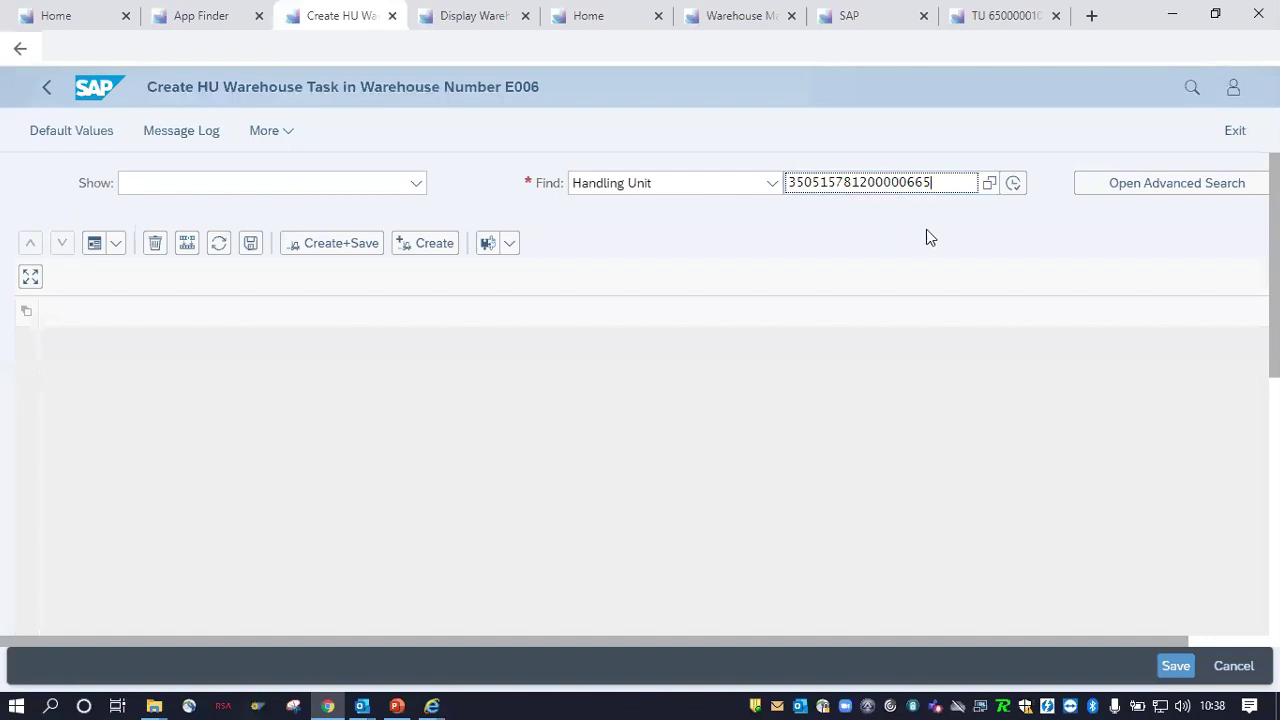
pyautogui.click(1010, 192)
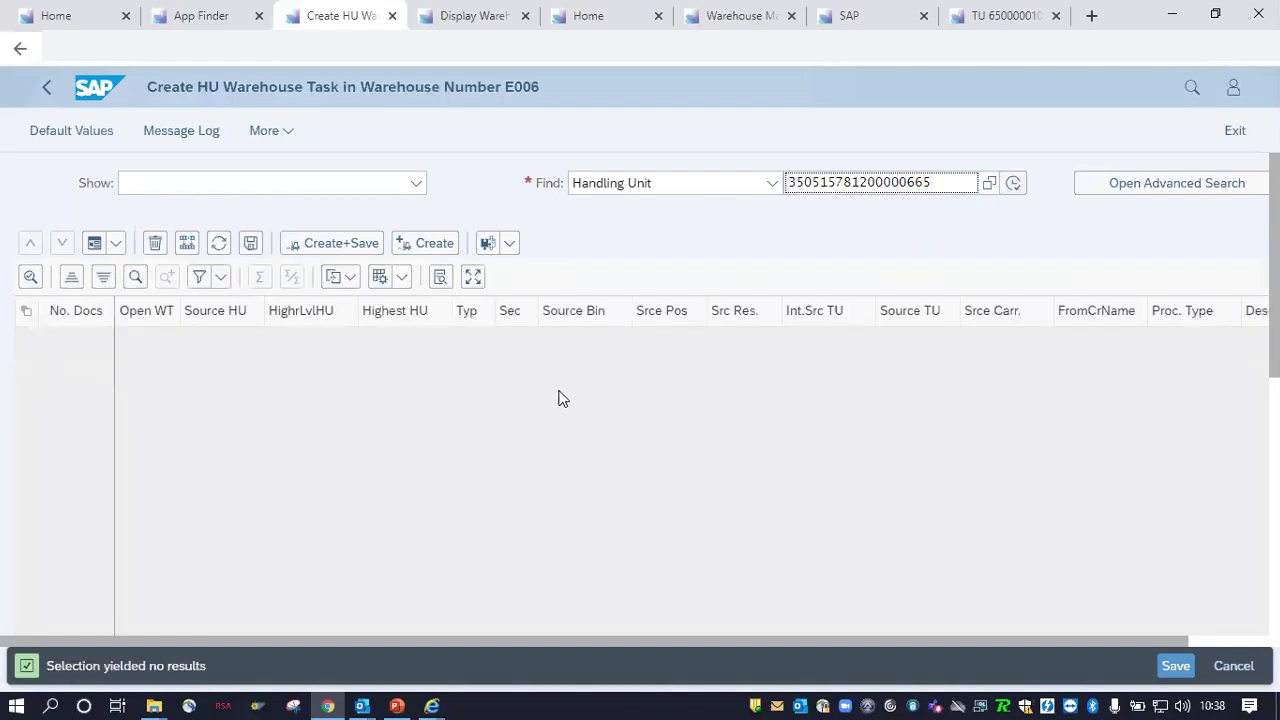
# Step: Set the default warehouse number to E000 and repeat the handling unit search
pyautogui.click(76, 138)
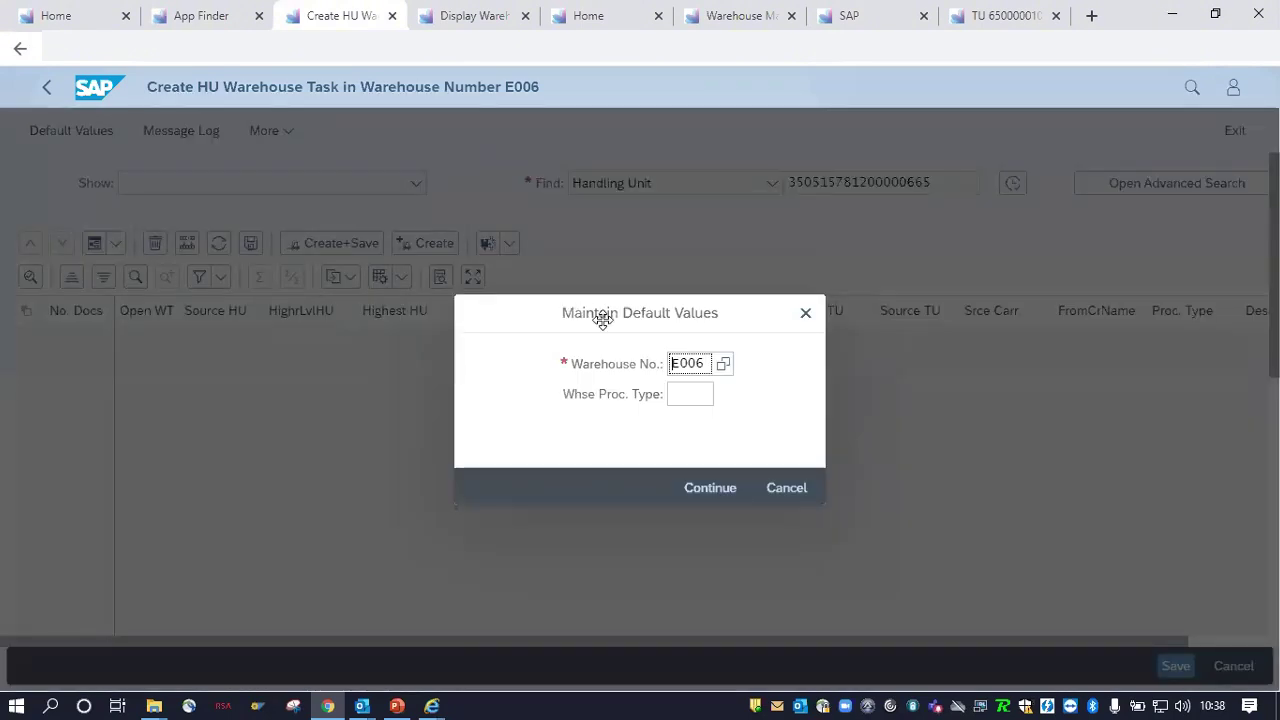
pyautogui.click(702, 367)
pyautogui.press('BackSpace')
pyautogui.write('0')
pyautogui.press('Return')
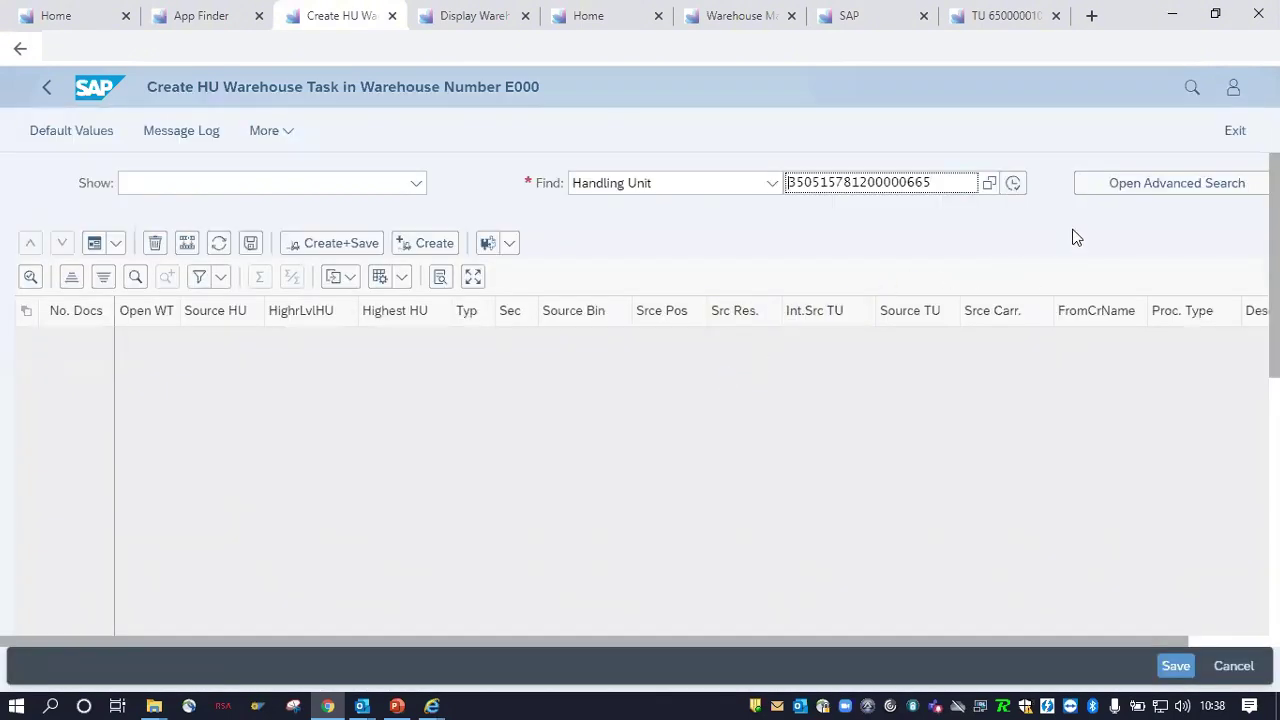
pyautogui.click(1024, 192)
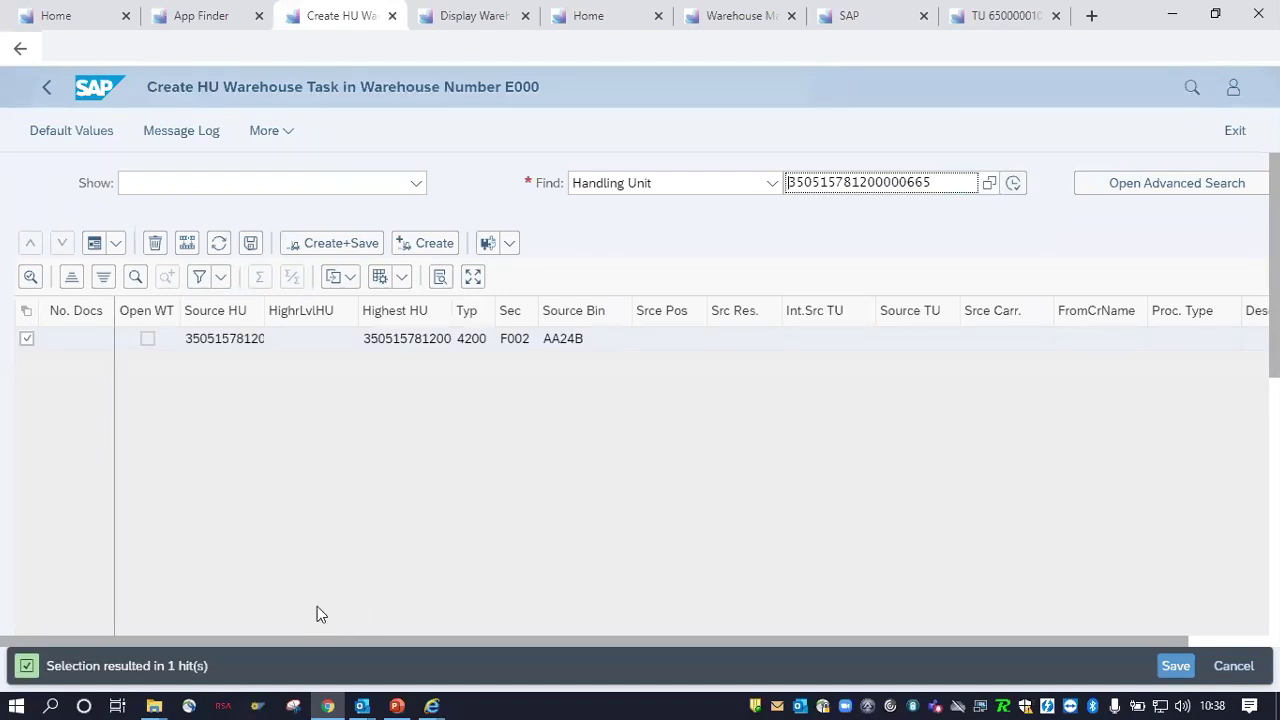
# Step: Switch the found handling unit to the form view and look through its warehouse task fields
pyautogui.moveTo(309, 639); pyautogui.dragTo(213, 613)
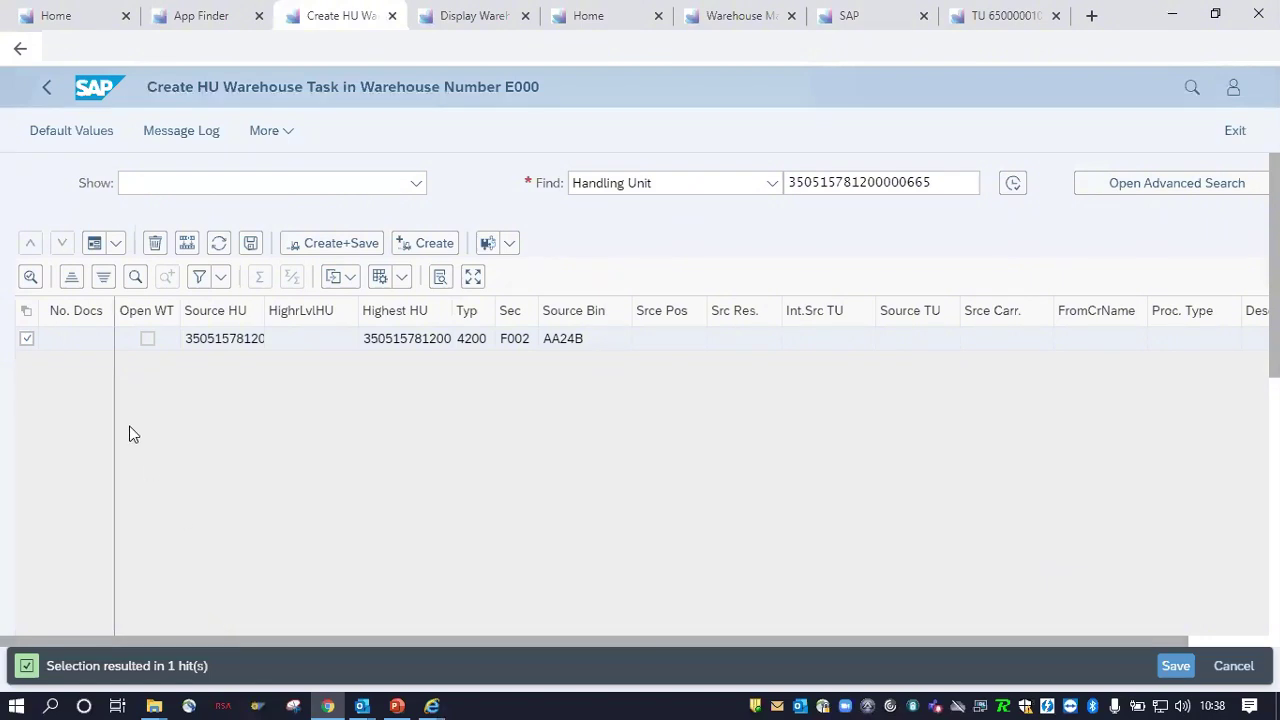
pyautogui.click(94, 243)
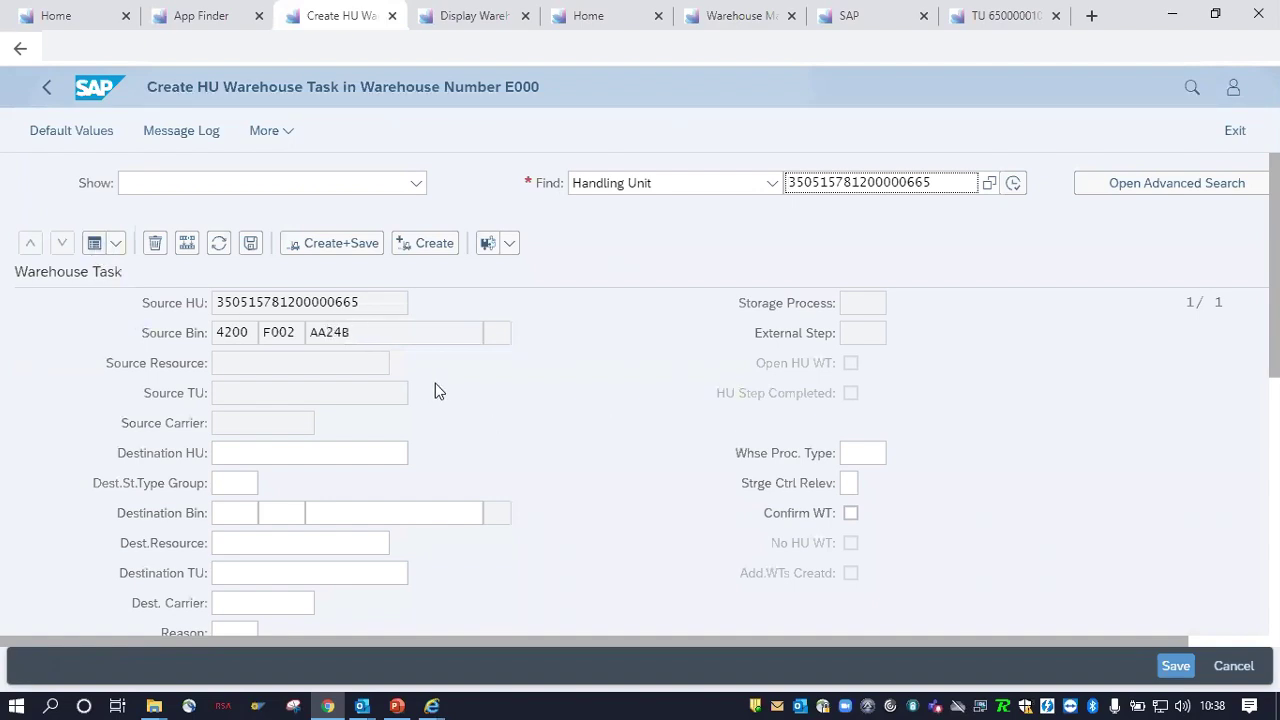
pyautogui.scroll(-3, 515, 410)
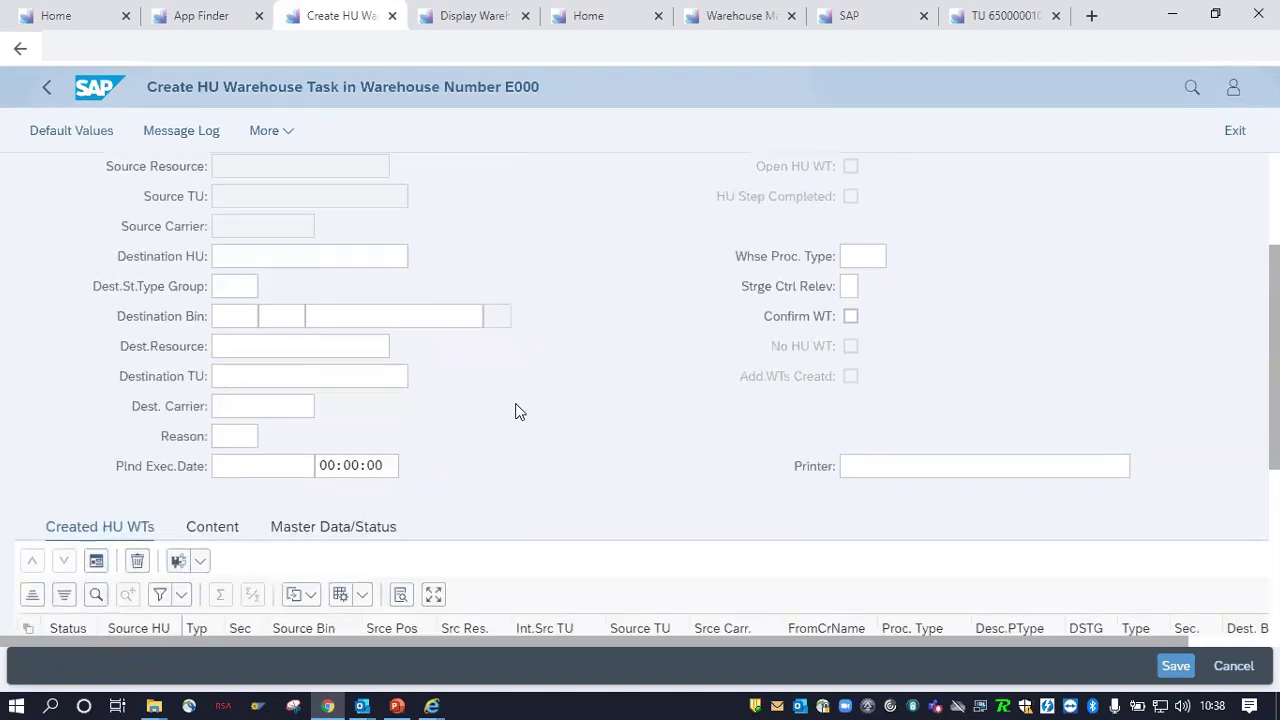
pyautogui.scroll(-3, 516, 404)
pyautogui.scroll(6, 516, 404)
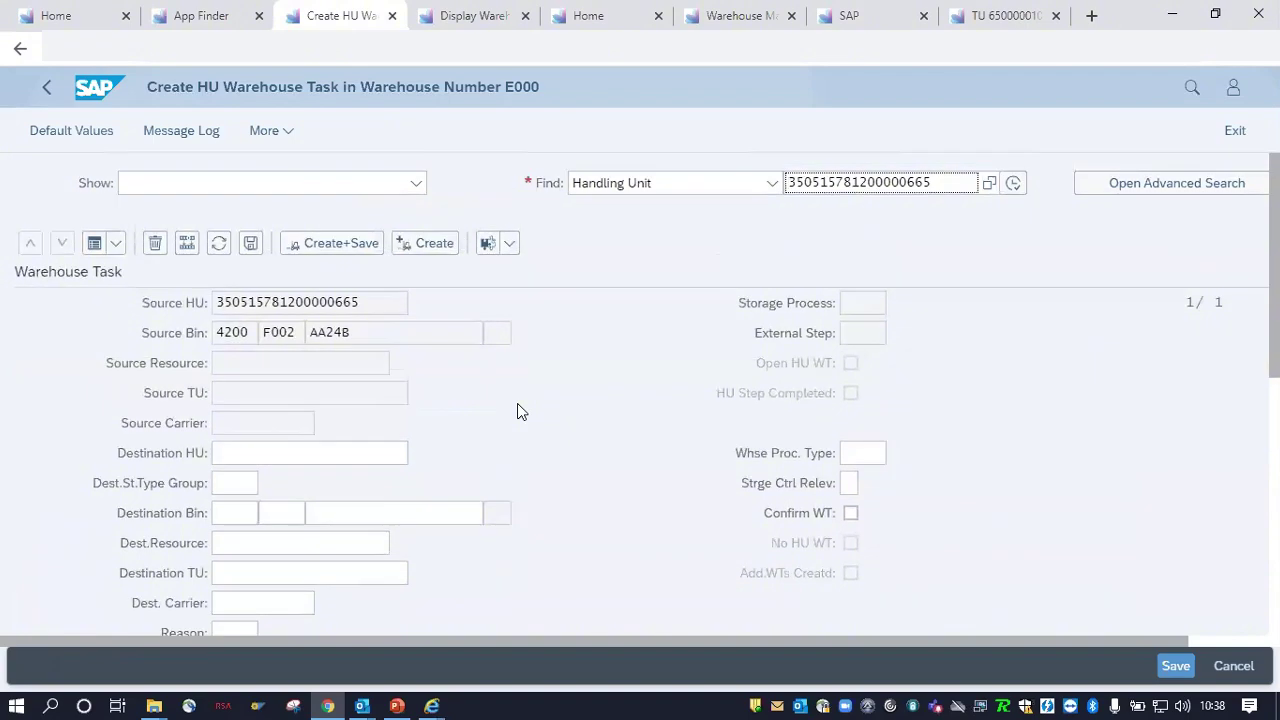
pyautogui.scroll(-3, 517, 405)
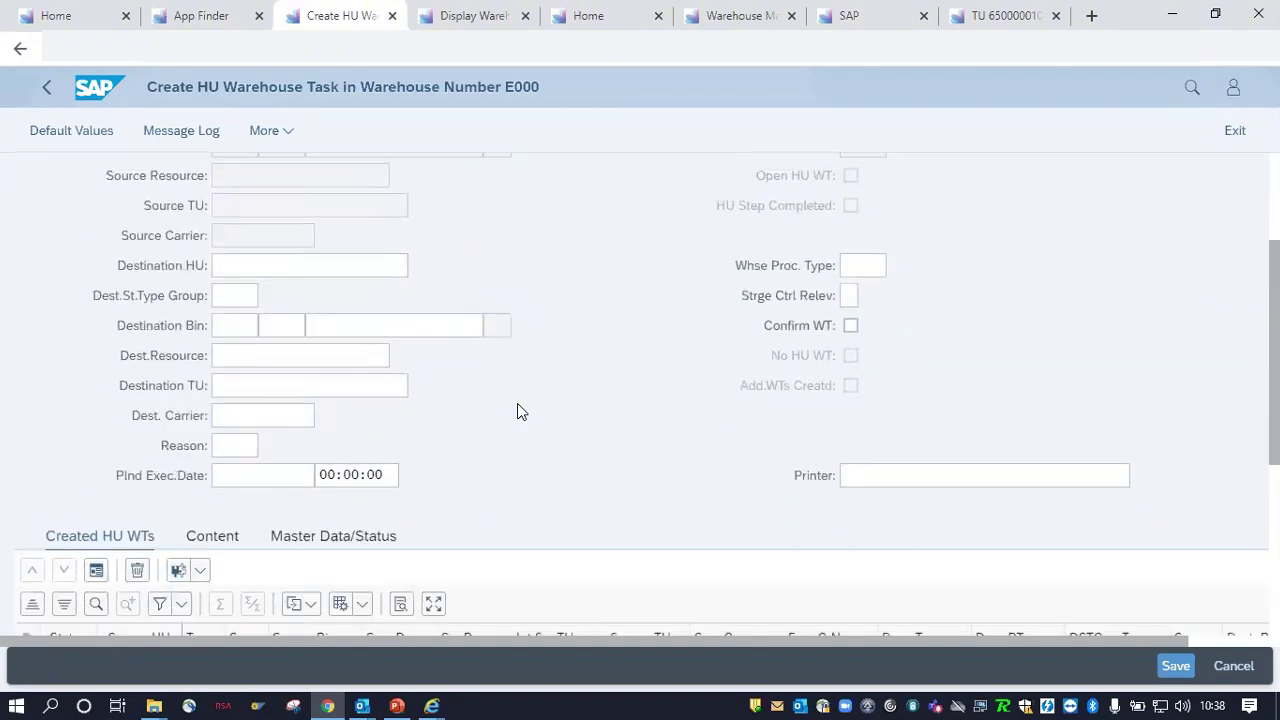
pyautogui.scroll(2, 517, 411)
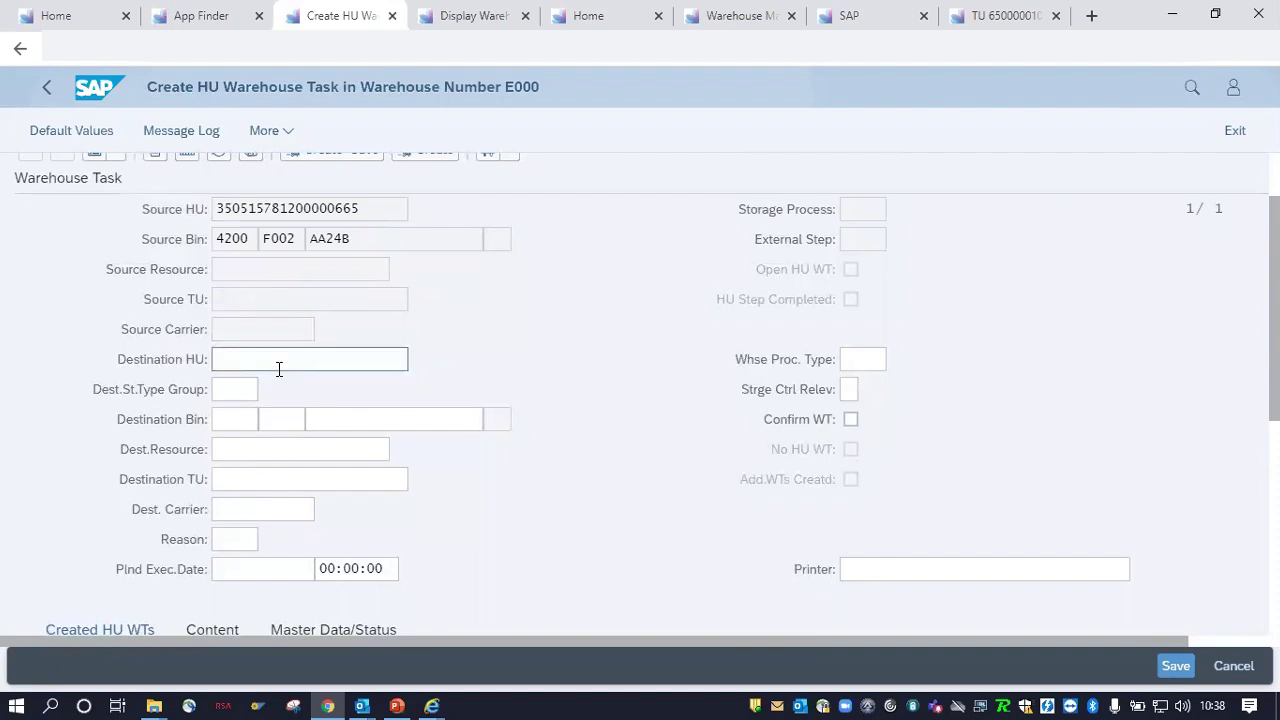
# Step: Set the destination storage type of the warehouse task to 8040, Scrapping Zone, using the value help
pyautogui.click(238, 418)
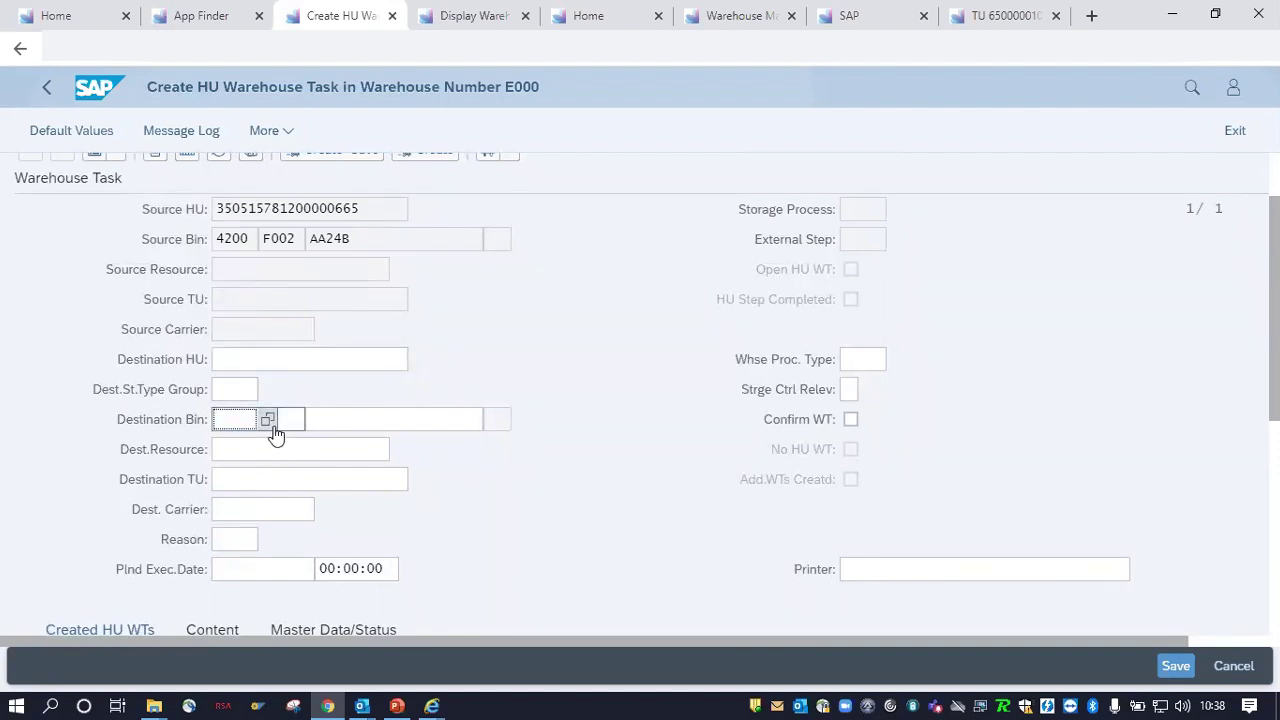
pyautogui.click(272, 424)
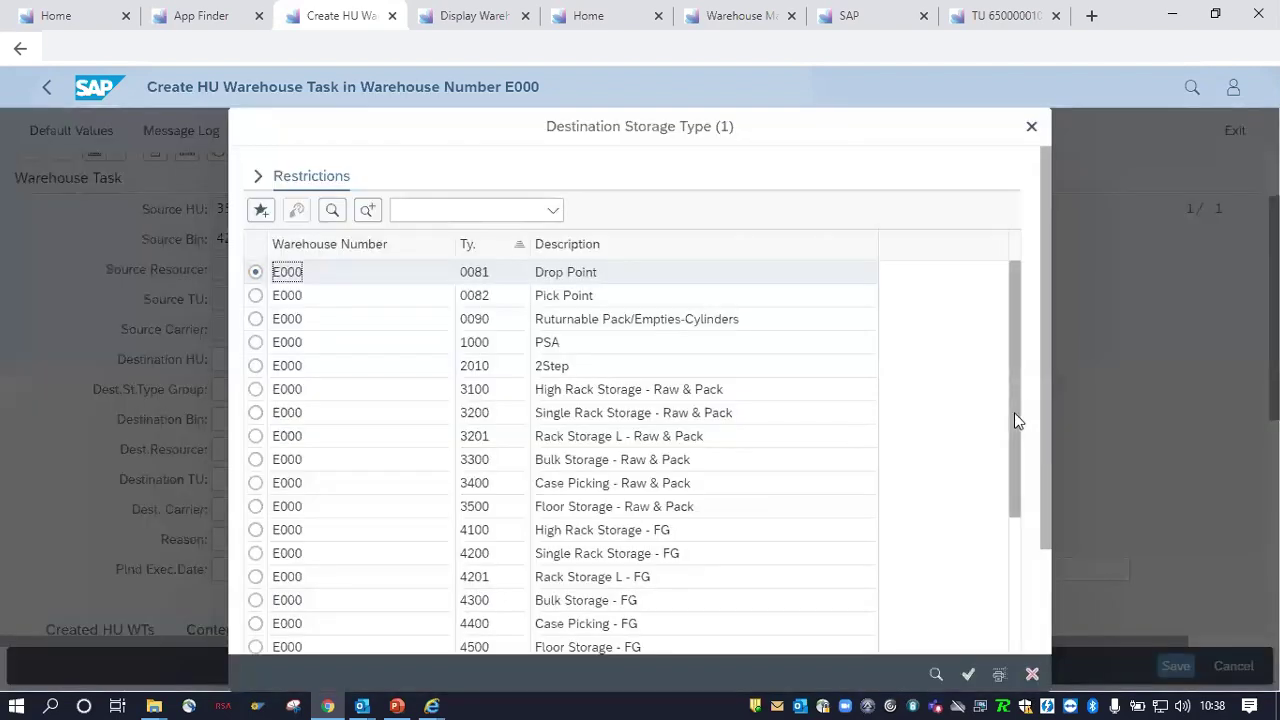
pyautogui.moveTo(1014, 423); pyautogui.dragTo(1033, 540)
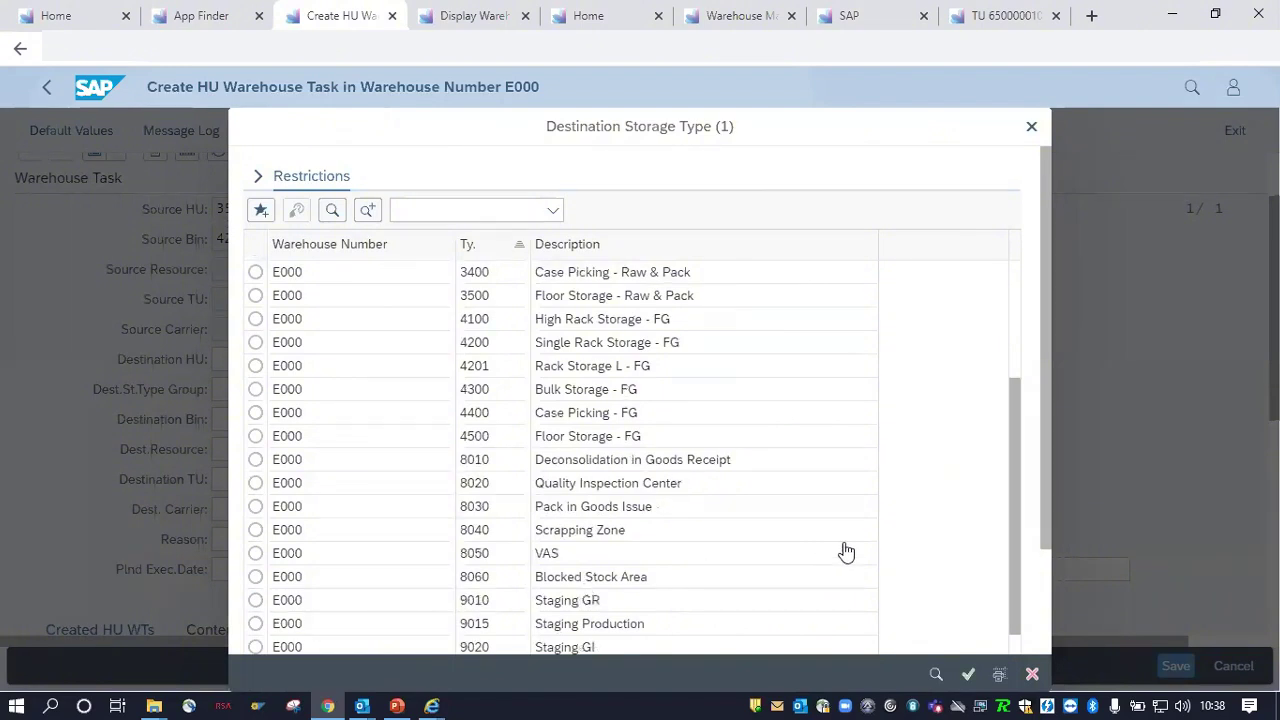
pyautogui.click(255, 536)
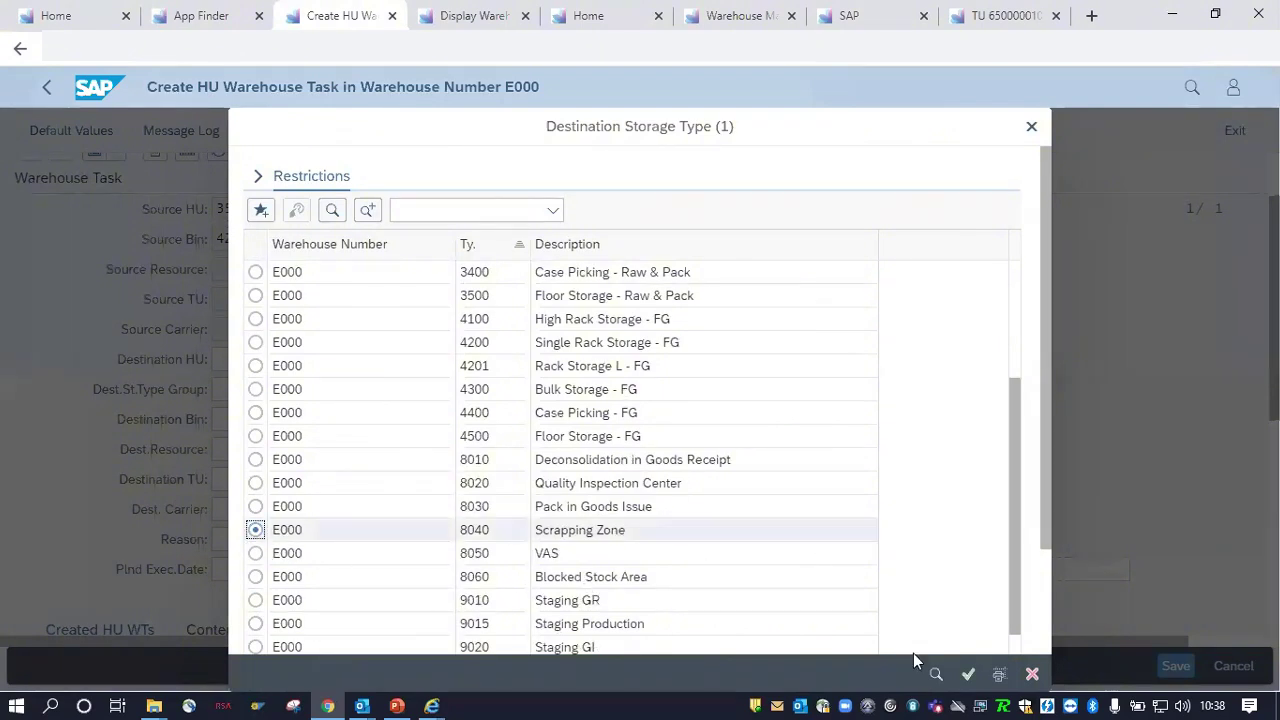
pyautogui.click(968, 674)
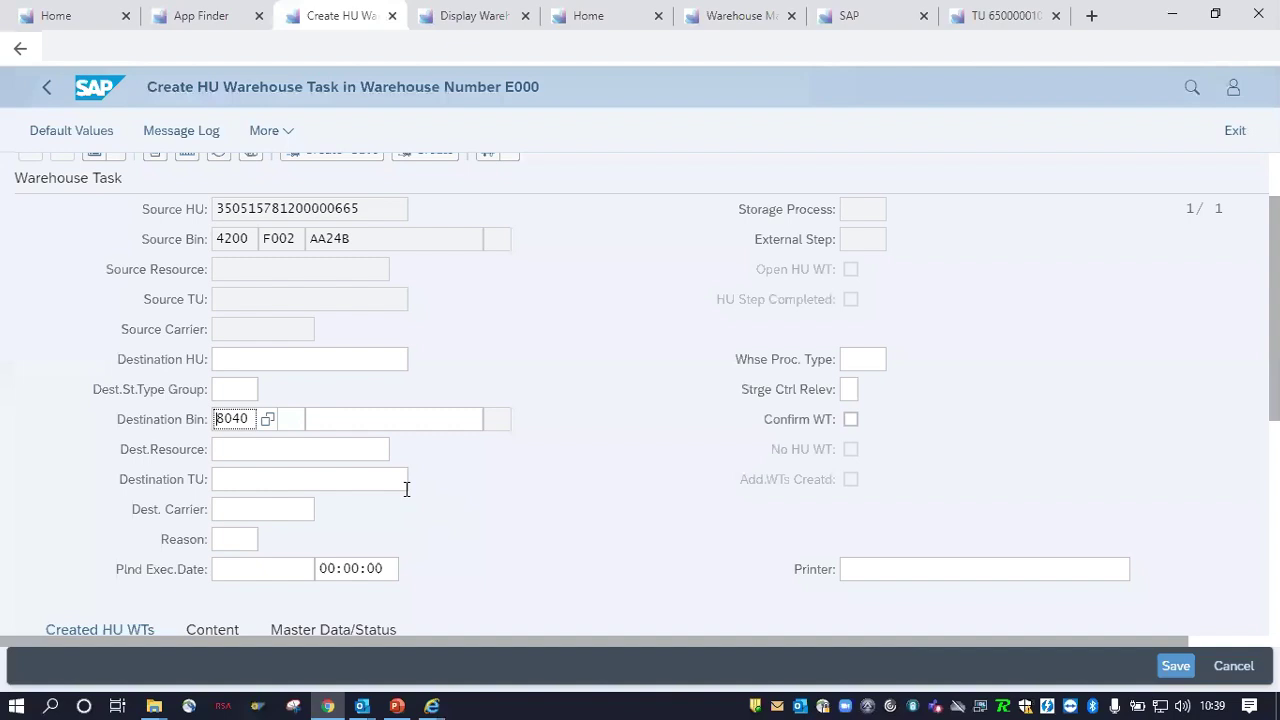
# Step: Try to find a destination storage section for storage type 8040 in warehouse E000
pyautogui.click(298, 419)
pyautogui.click(314, 420)
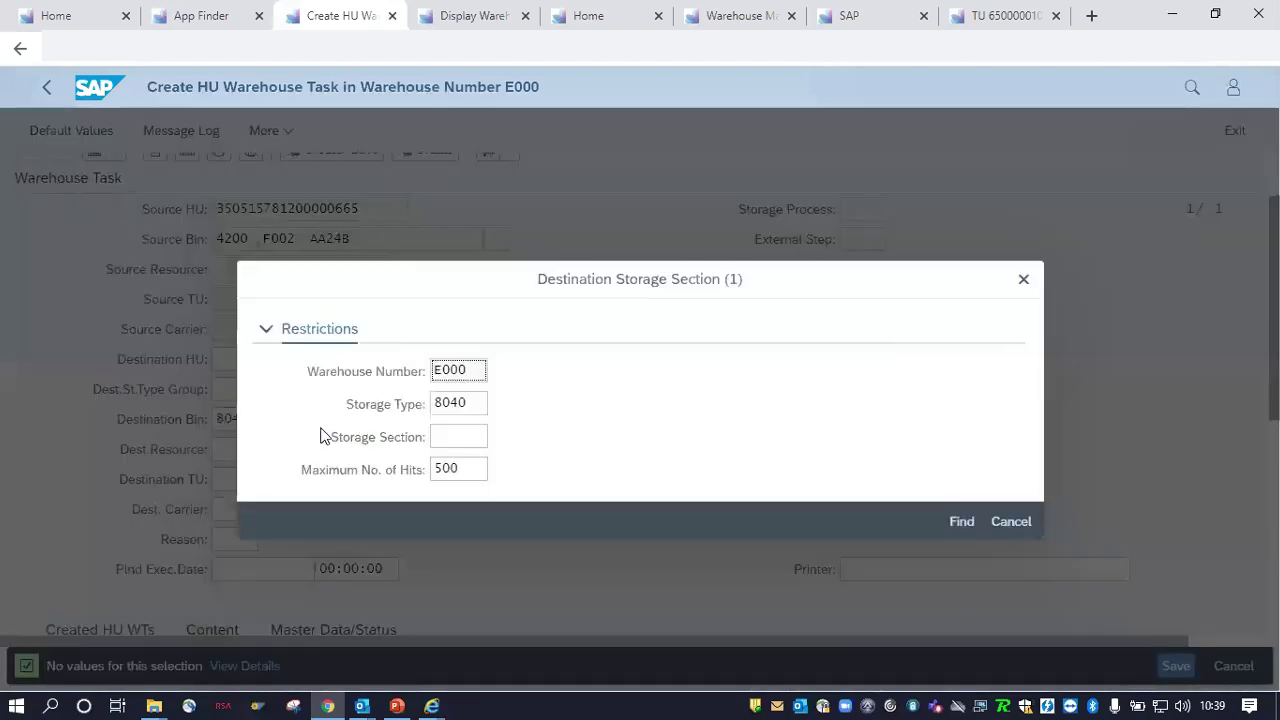
pyautogui.click(973, 529)
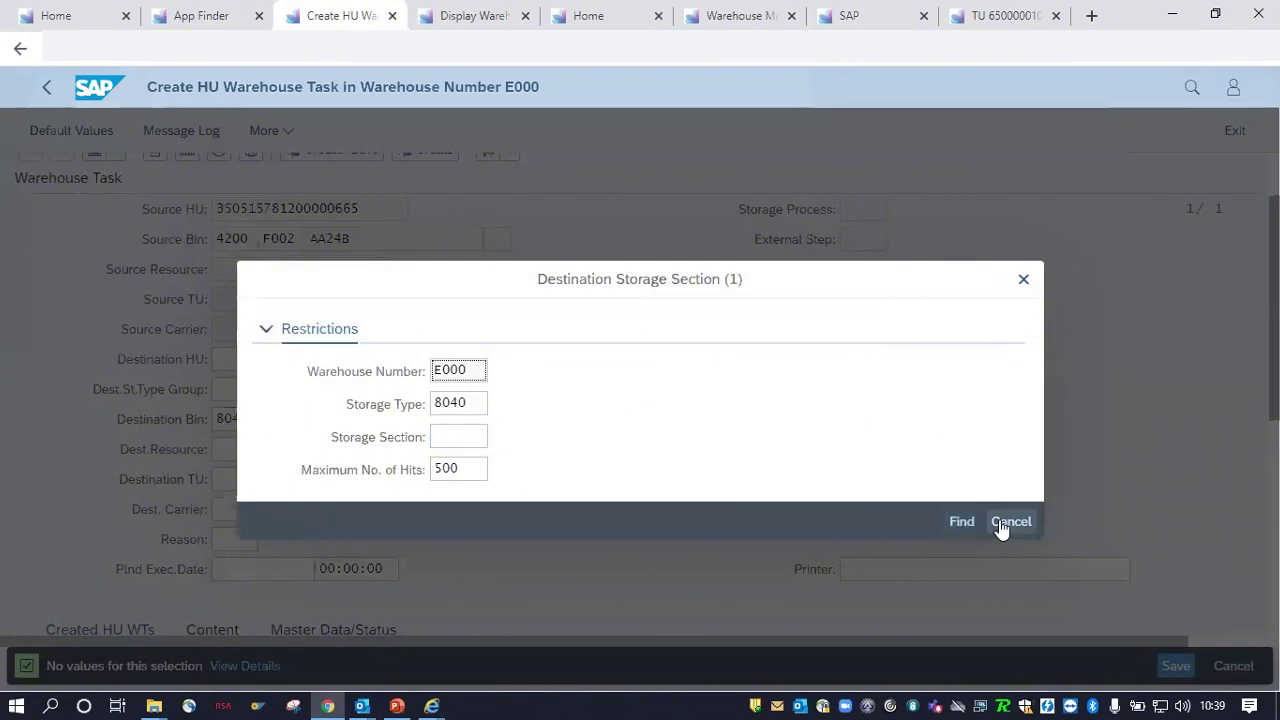
pyautogui.click(1010, 522)
# Step: Choose SCRAP as the destination storage bin and try to create and save the warehouse task
pyautogui.click(494, 420)
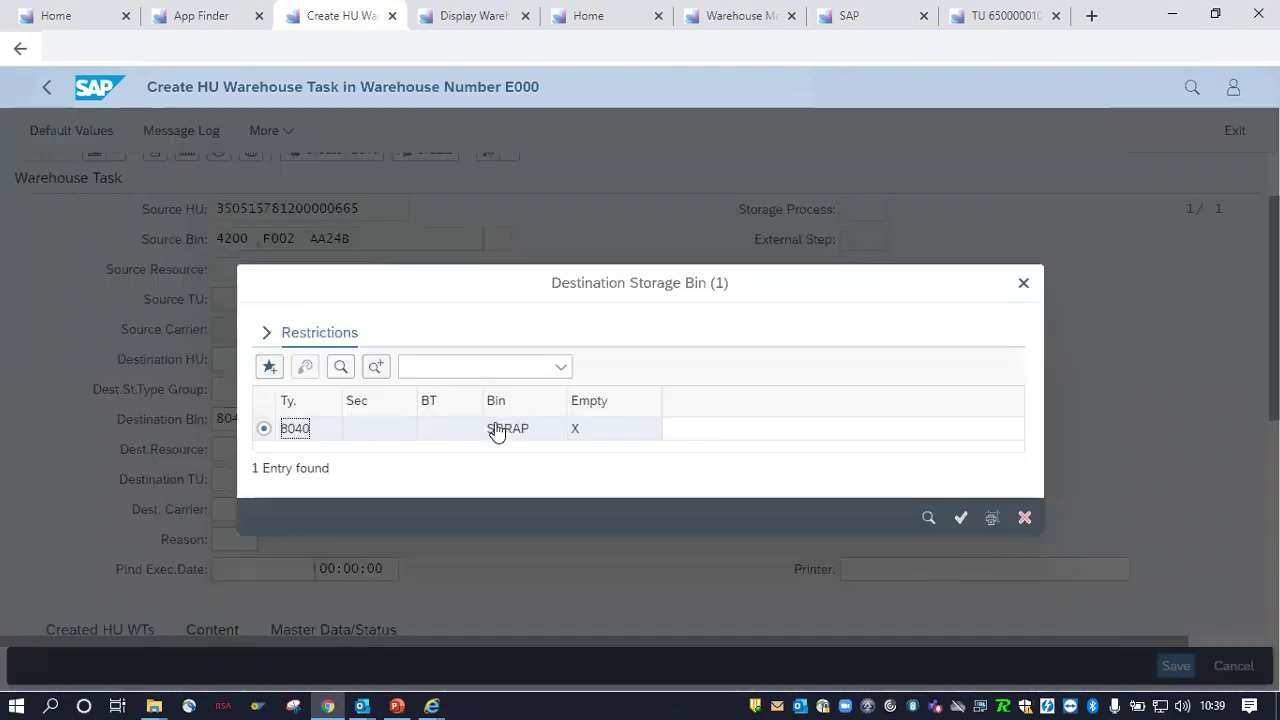
pyautogui.click(960, 518)
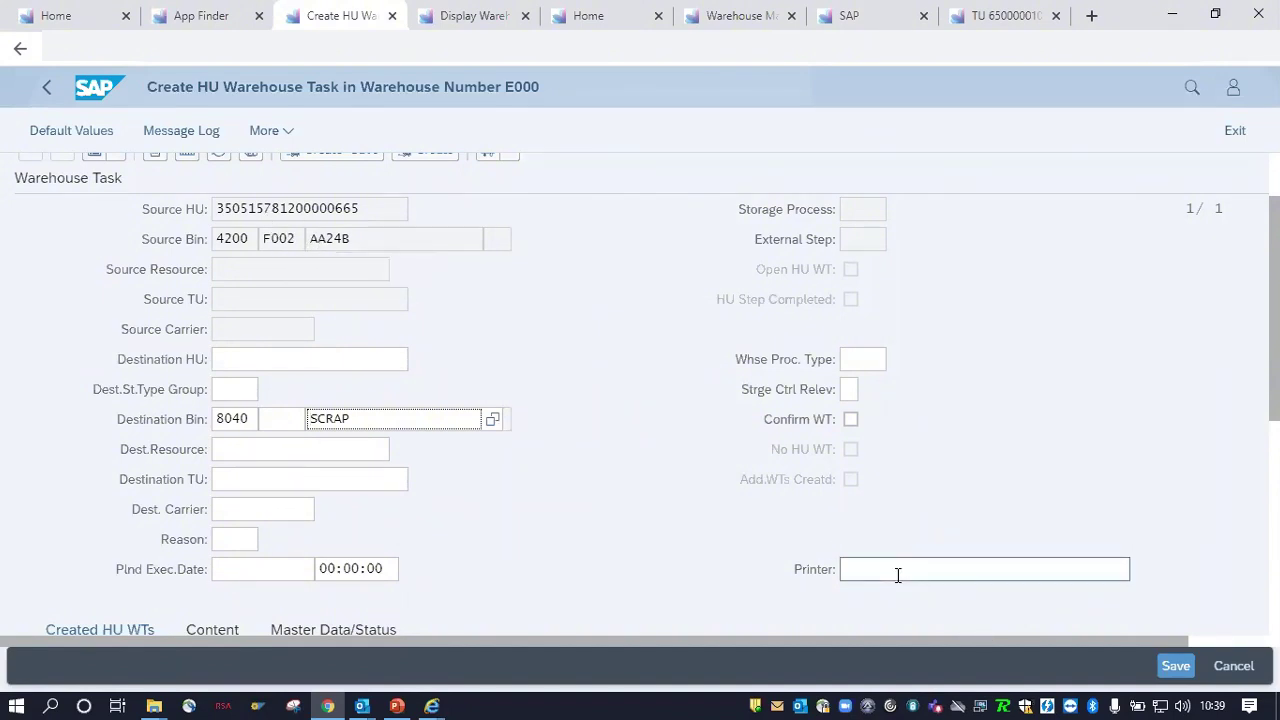
pyautogui.click(1170, 672)
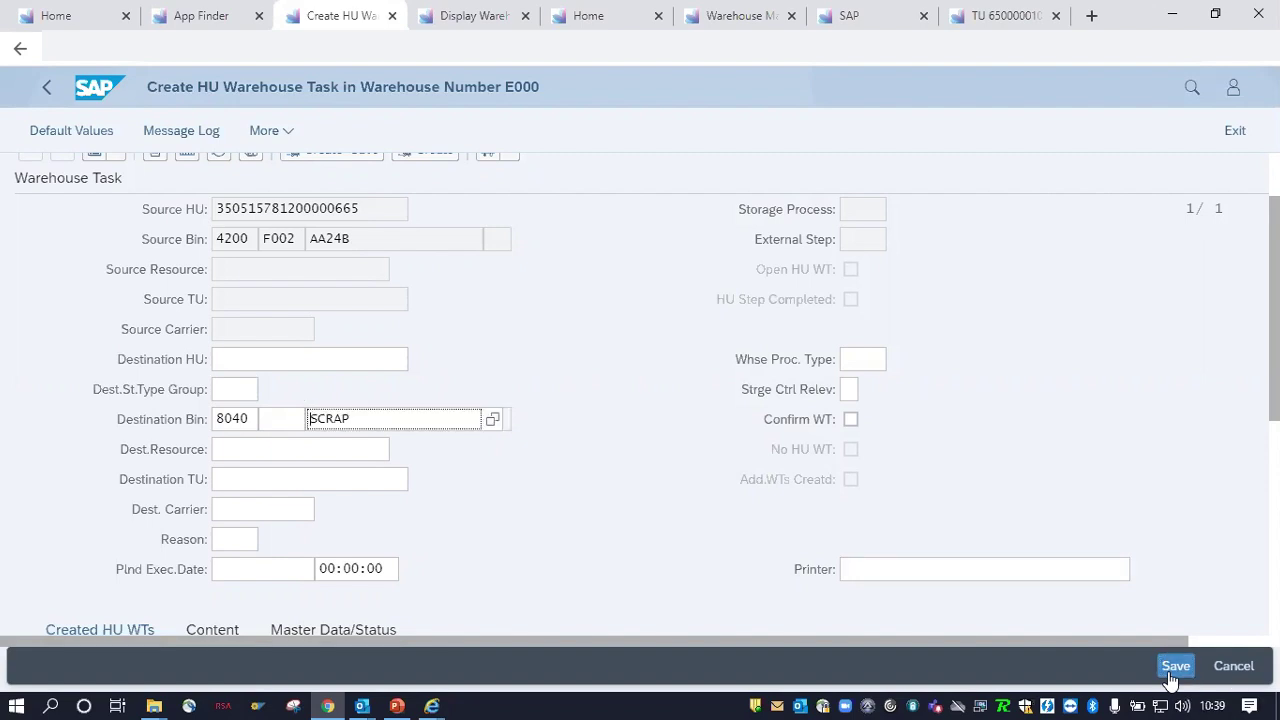
pyautogui.scroll(2, 647, 501)
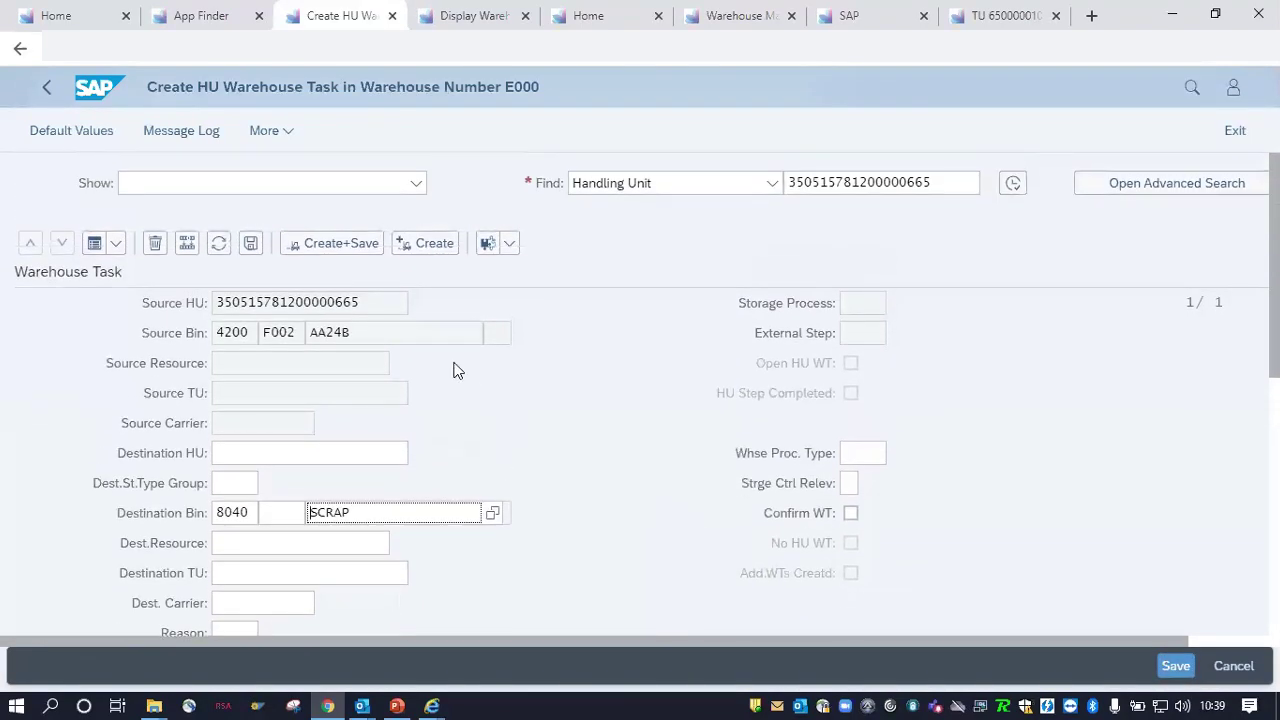
pyautogui.click(366, 246)
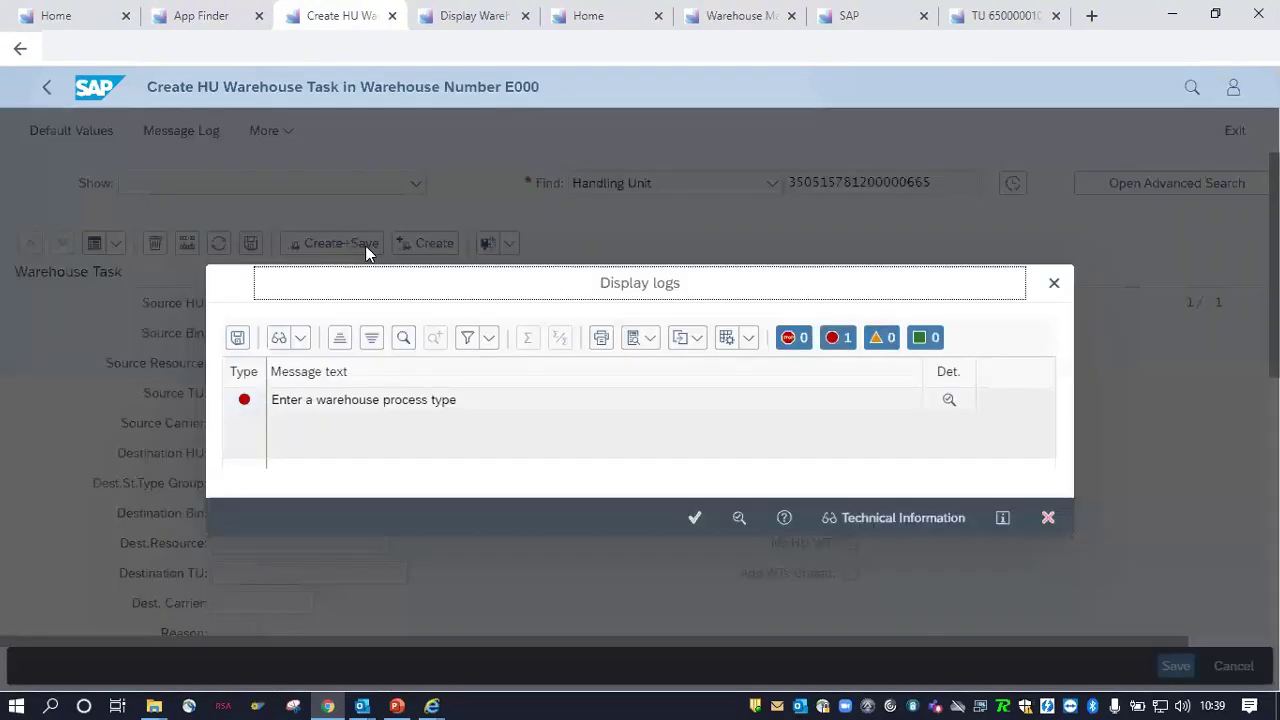
# Step: Set the warehouse process type to 9999, create and save the warehouse task, and return to the home page
pyautogui.click(694, 517)
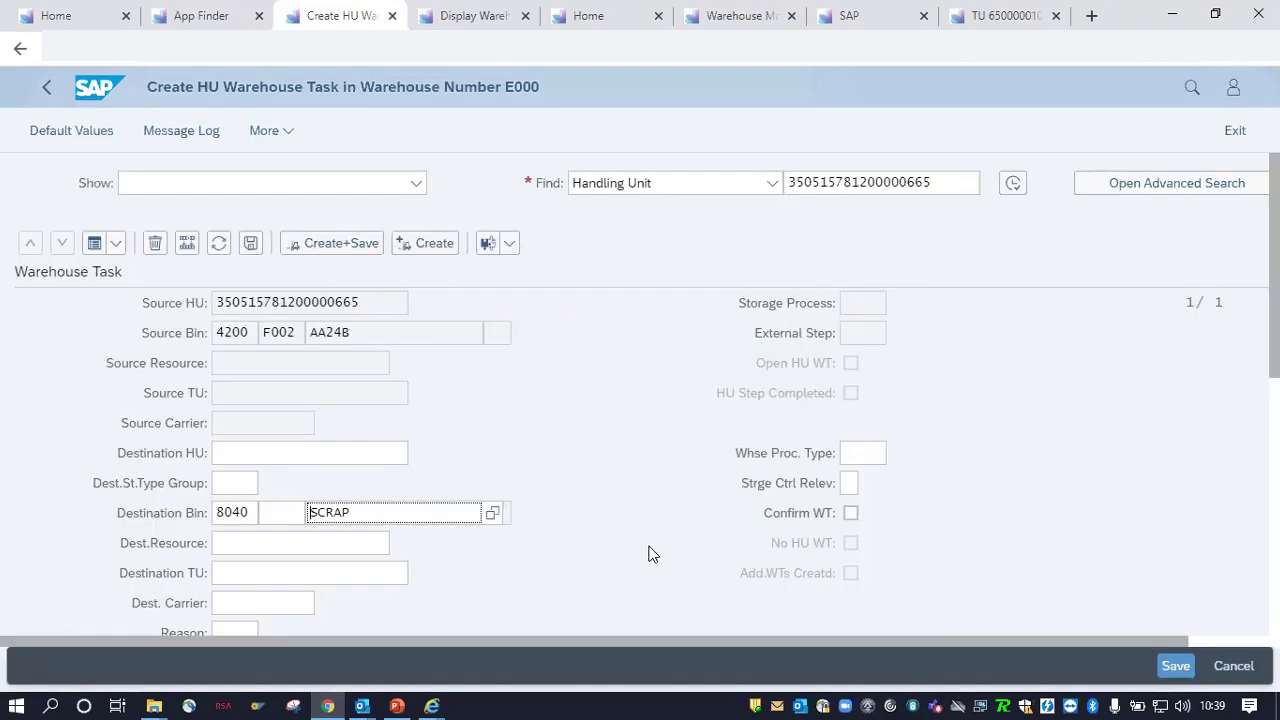
pyautogui.click(860, 454)
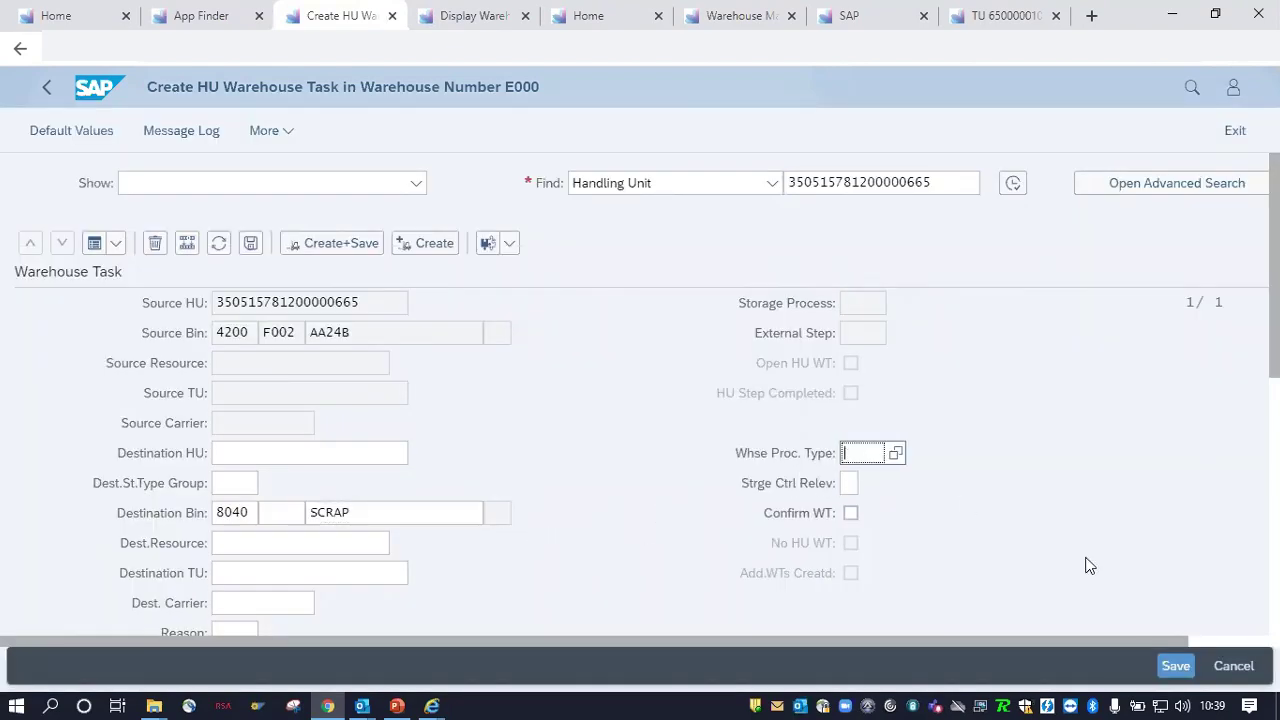
pyautogui.write('9999')
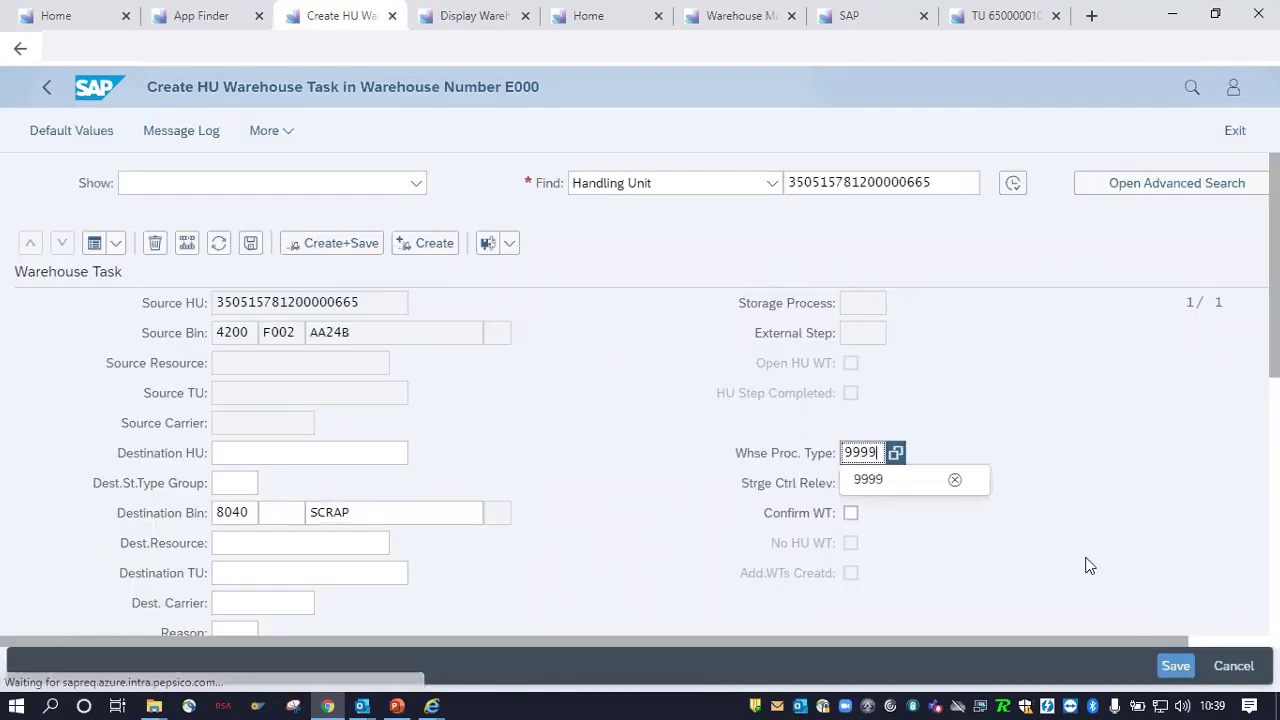
pyautogui.click(358, 243)
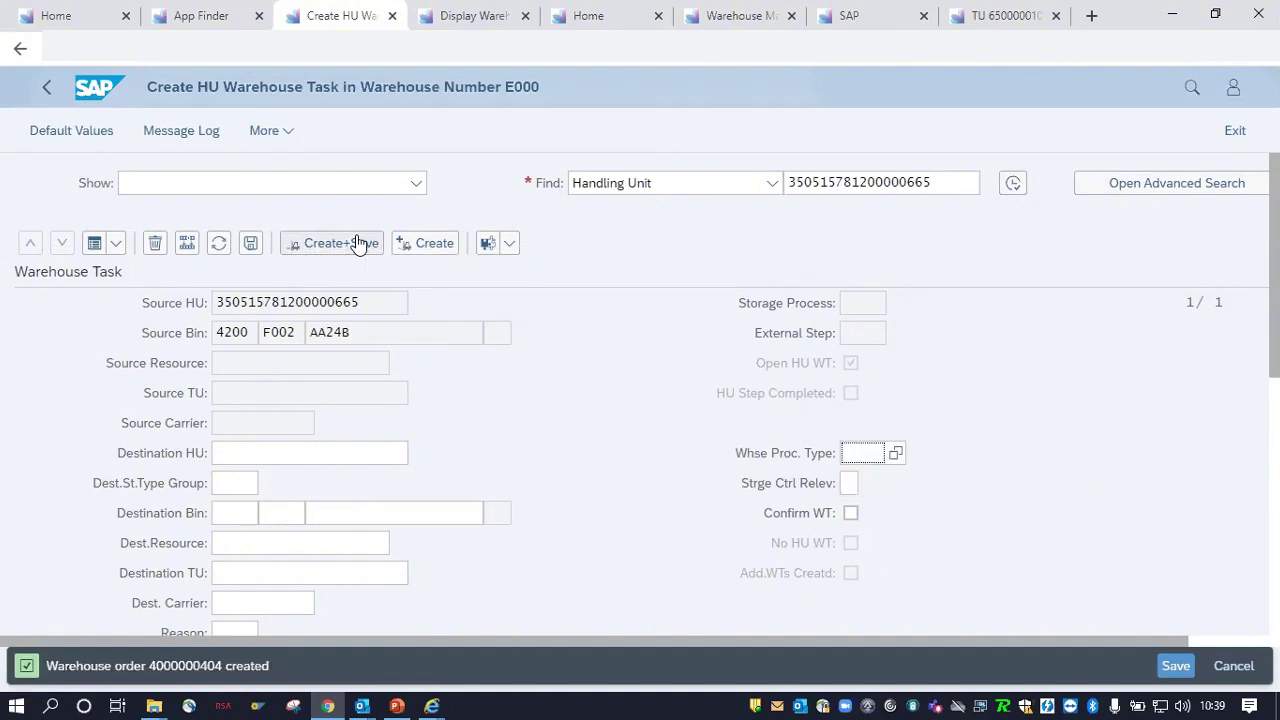
pyautogui.click(46, 87)
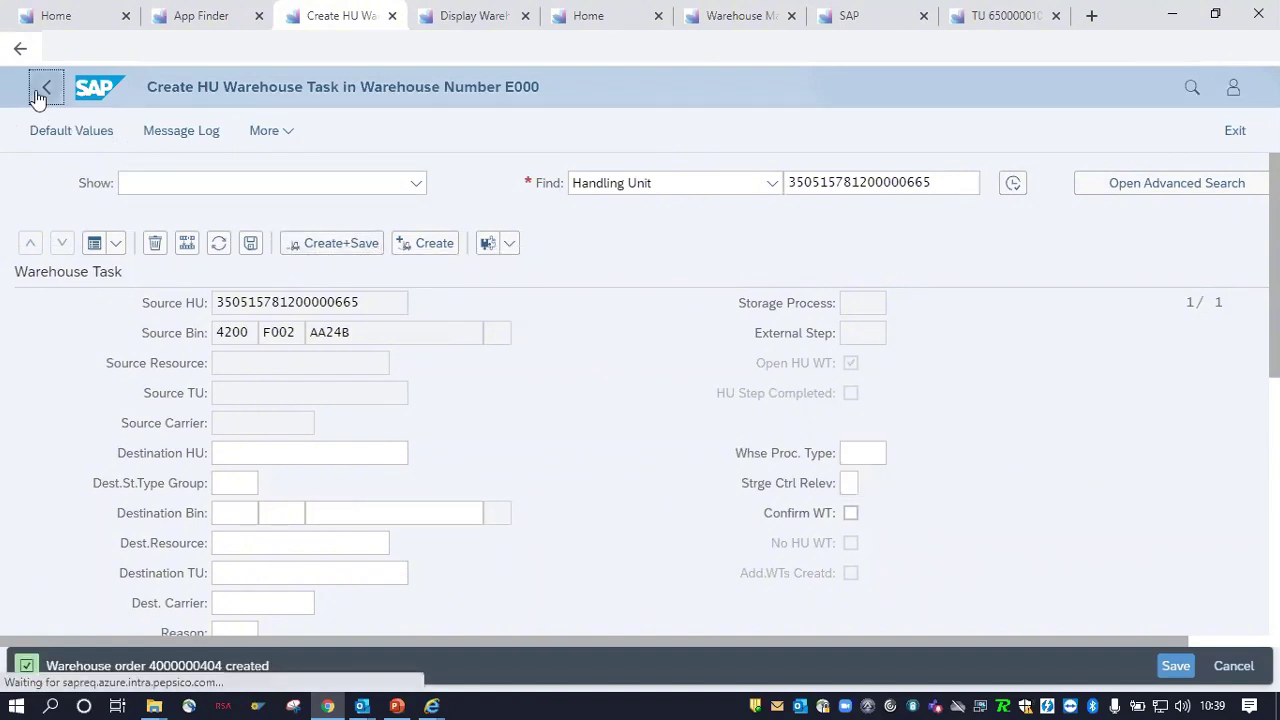
pyautogui.click(728, 173)
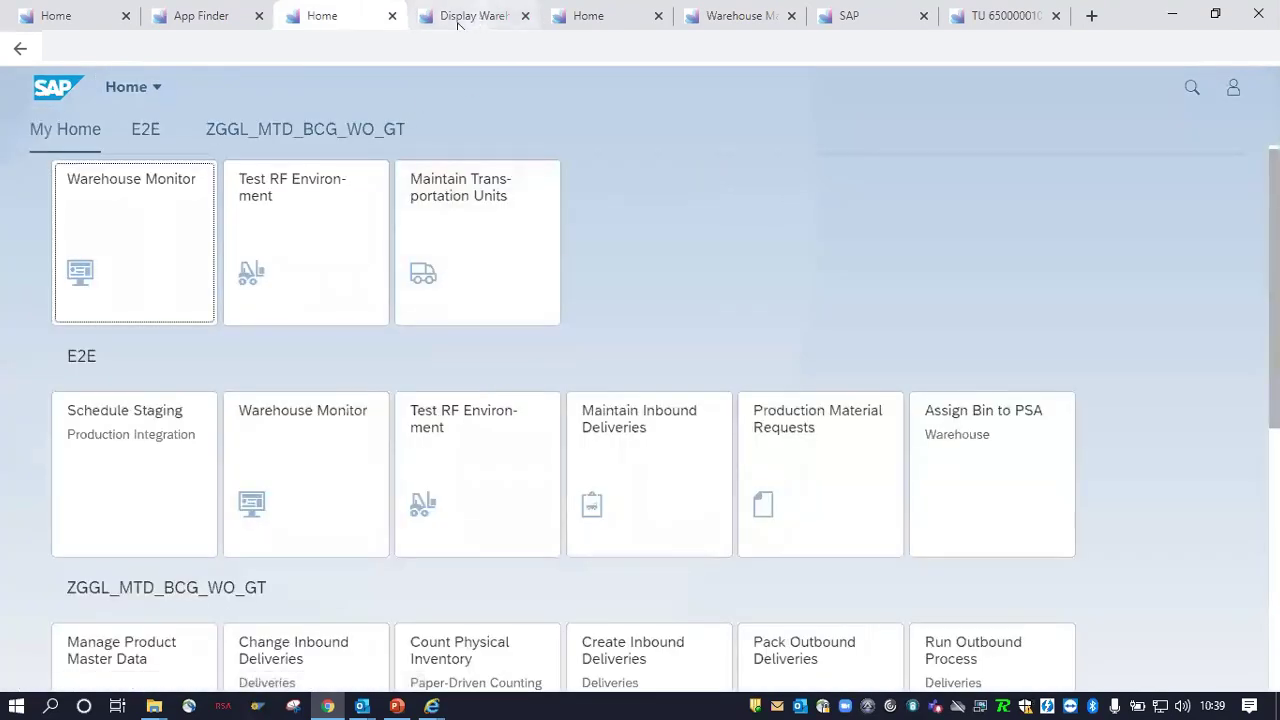
# Step: Open the Warehouse Monitor for warehouse number E000 with monitor SAP
pyautogui.click(238, 15)
pyautogui.click(325, 16)
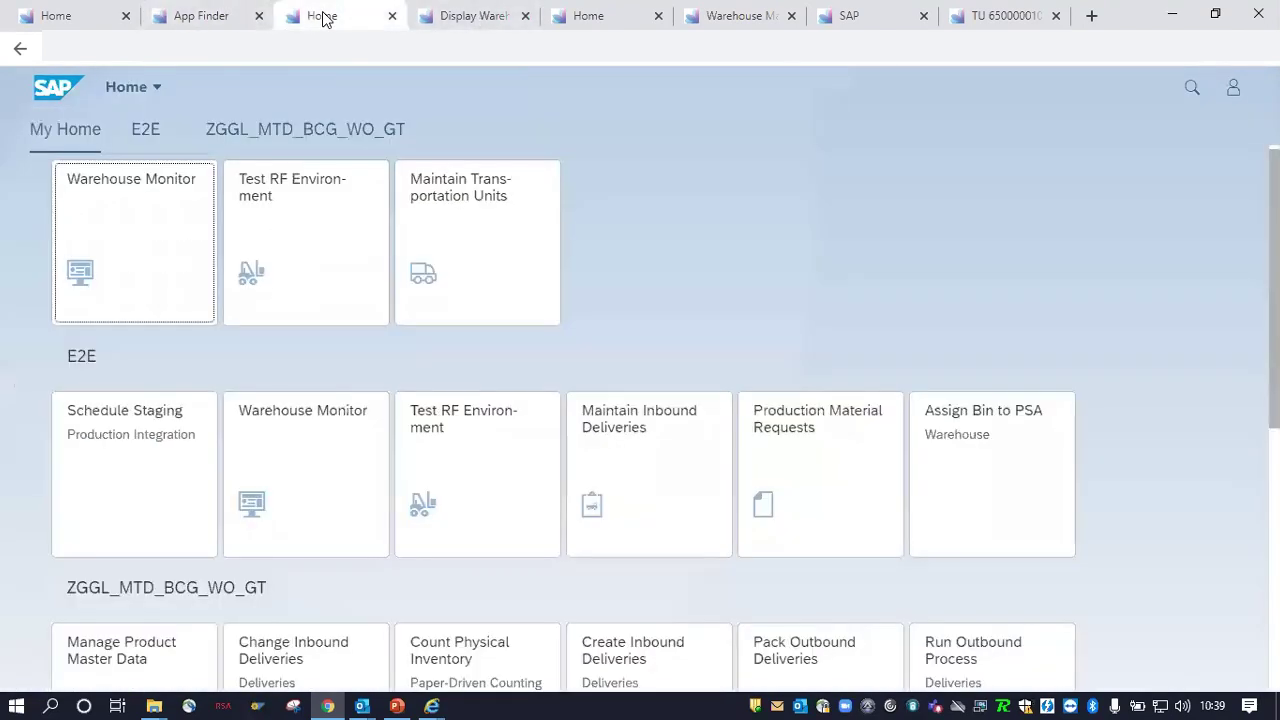
pyautogui.click(180, 195)
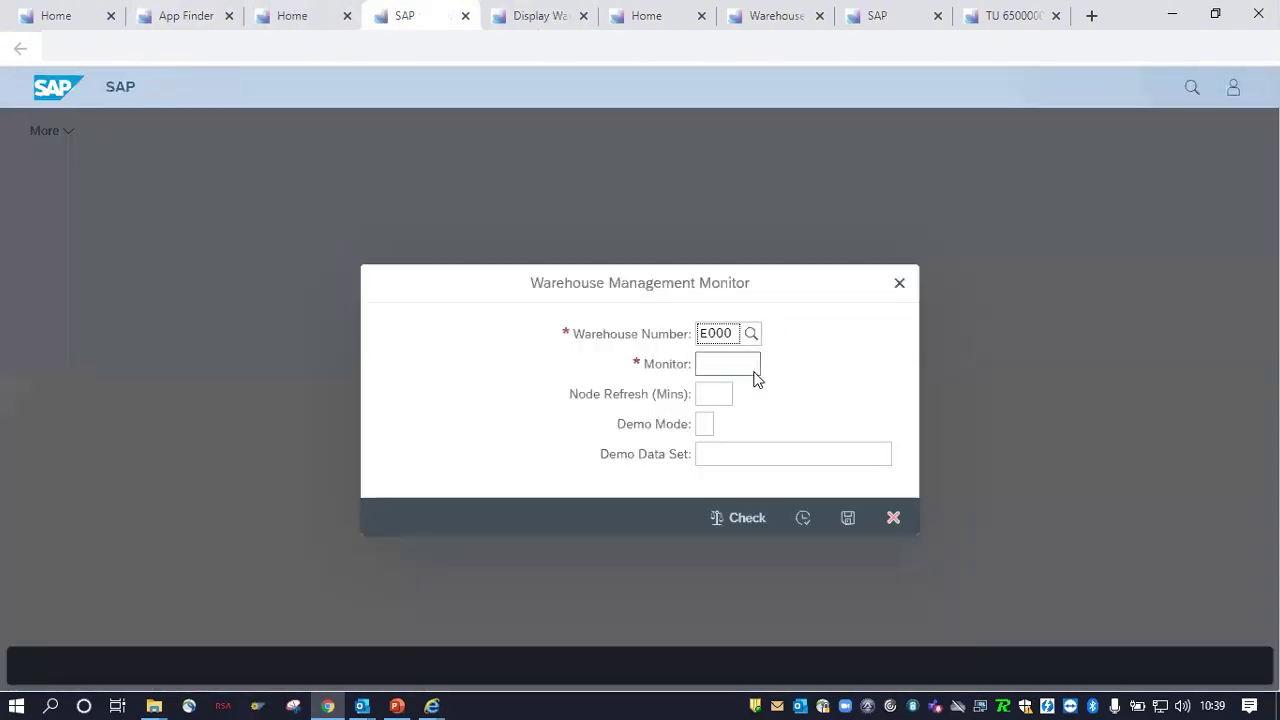
pyautogui.click(755, 374)
pyautogui.write('sap')
pyautogui.press('Return')
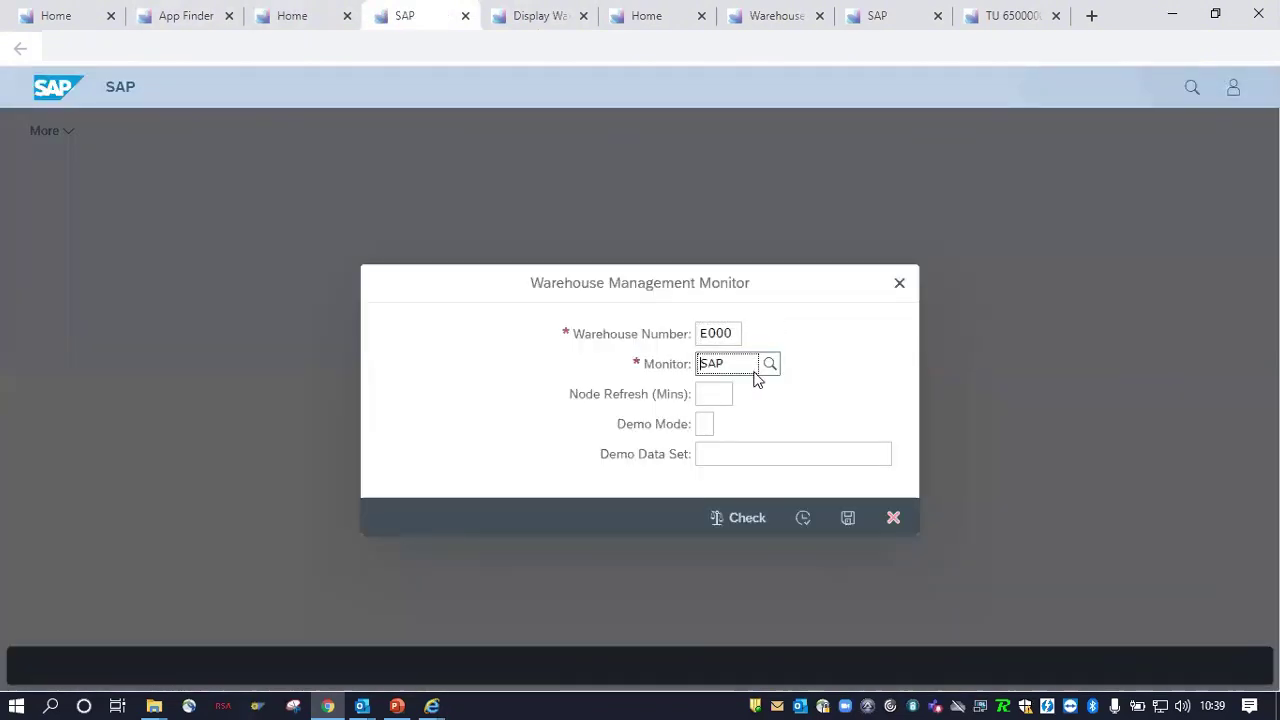
pyautogui.click(802, 518)
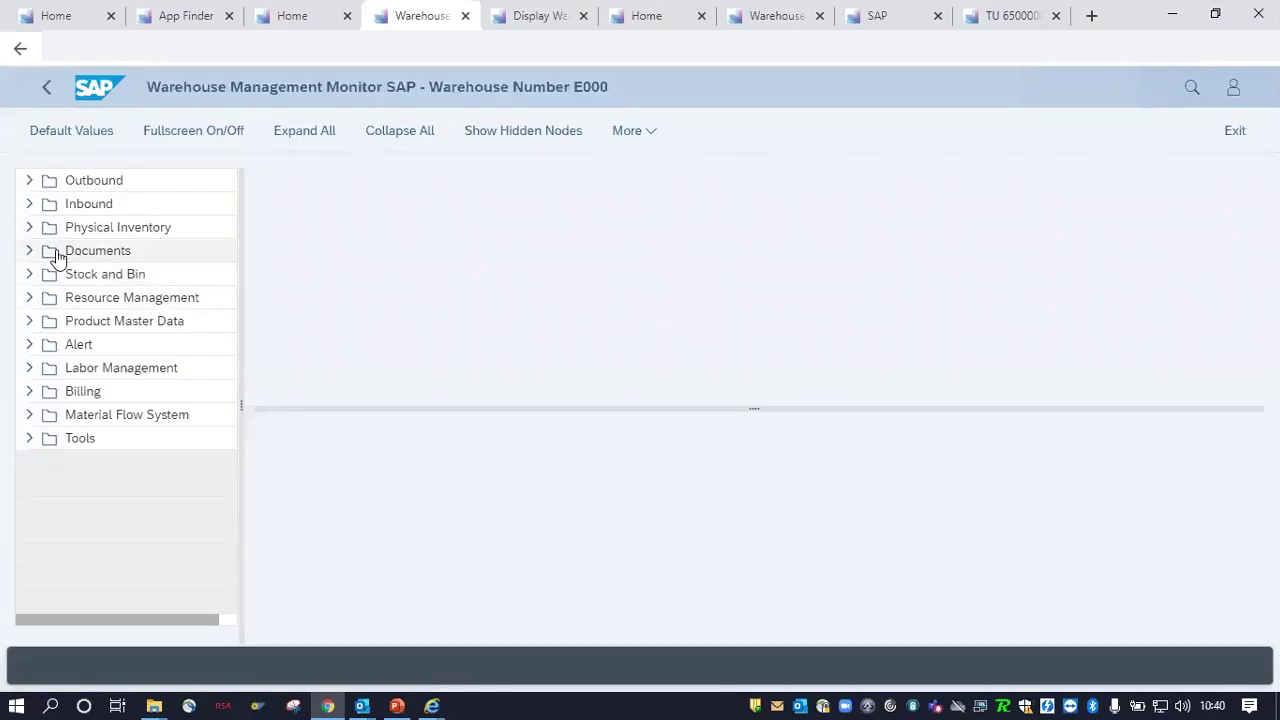
# Step: Open the selection criteria for warehouse orders in the monitor's Documents node
pyautogui.click(29, 297)
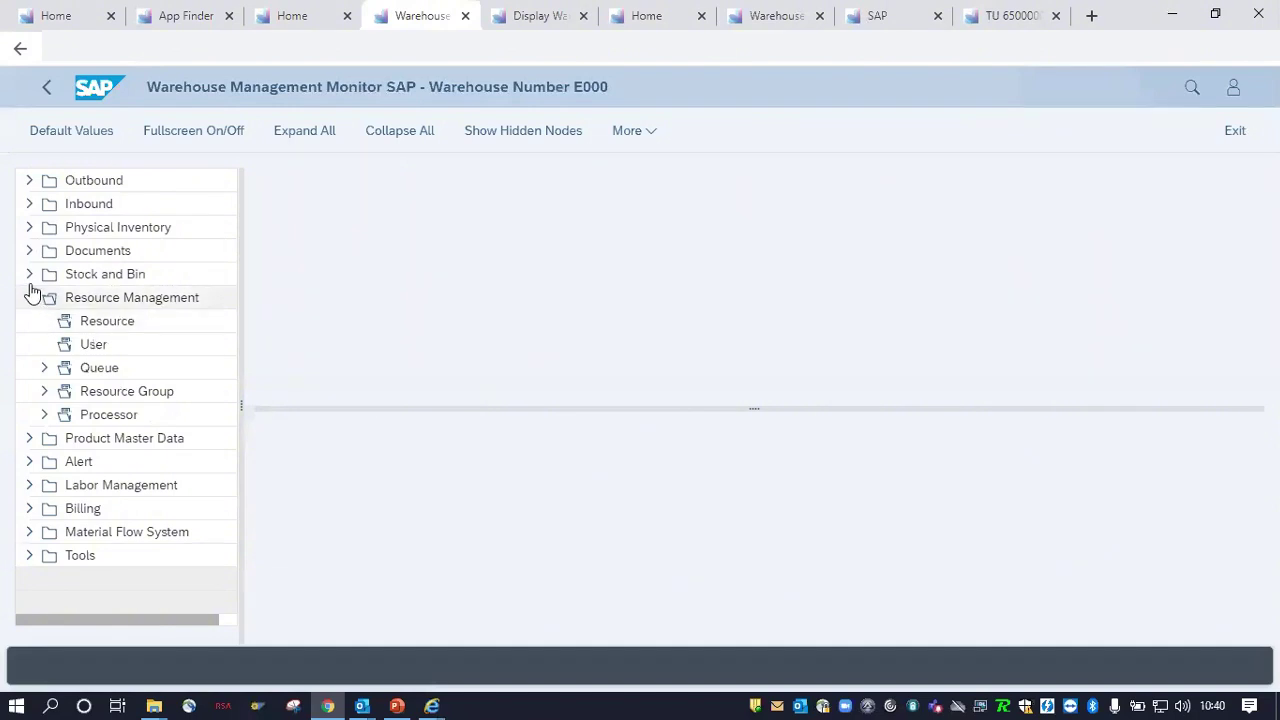
pyautogui.click(29, 274)
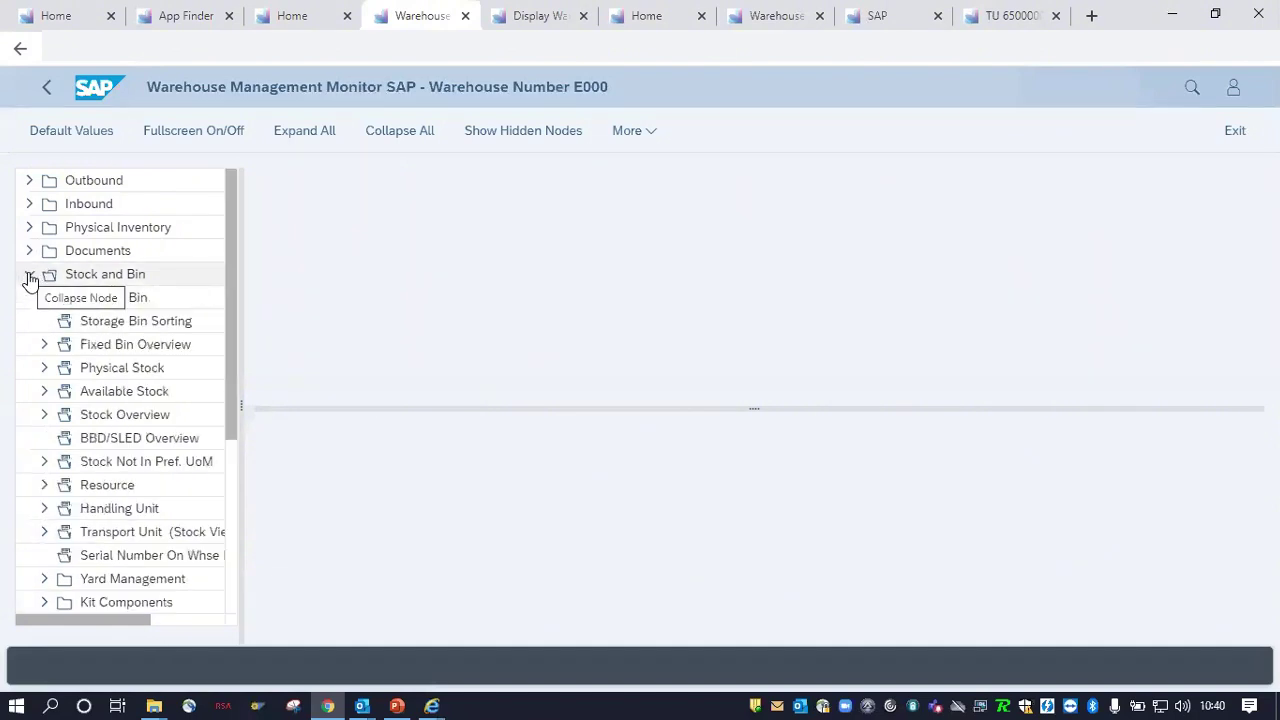
pyautogui.click(30, 251)
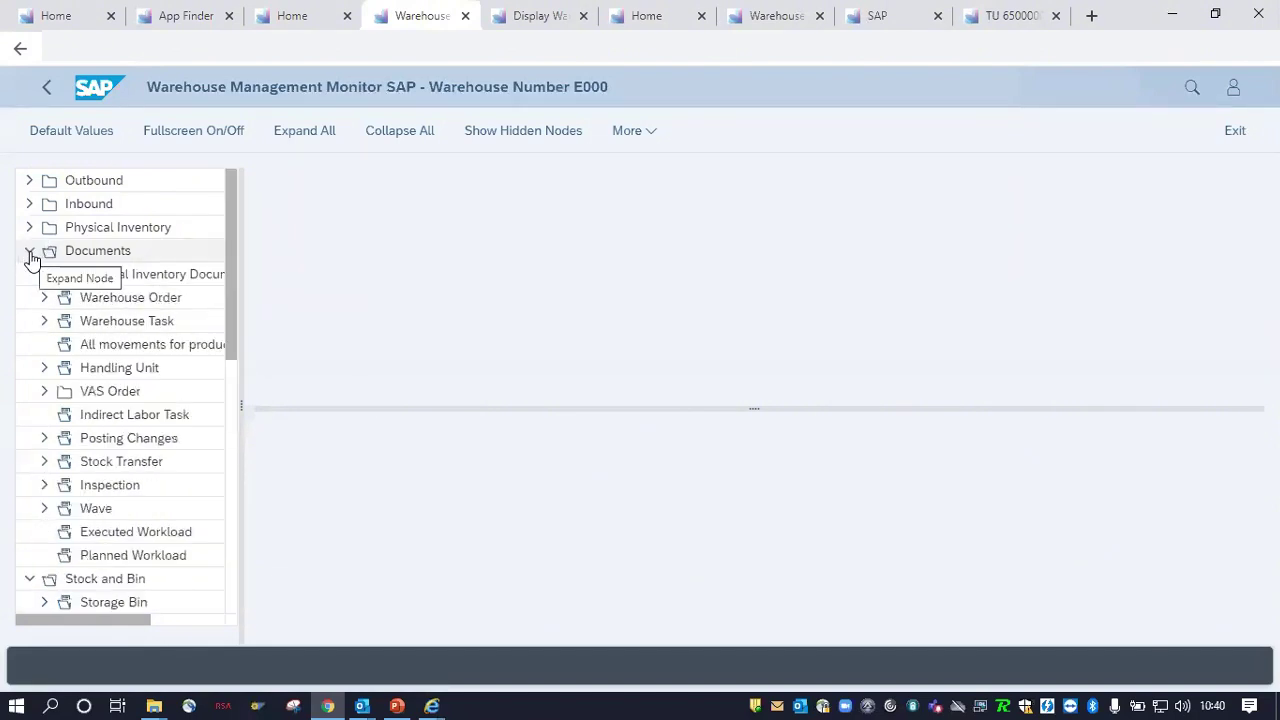
pyautogui.doubleClick(151, 292)
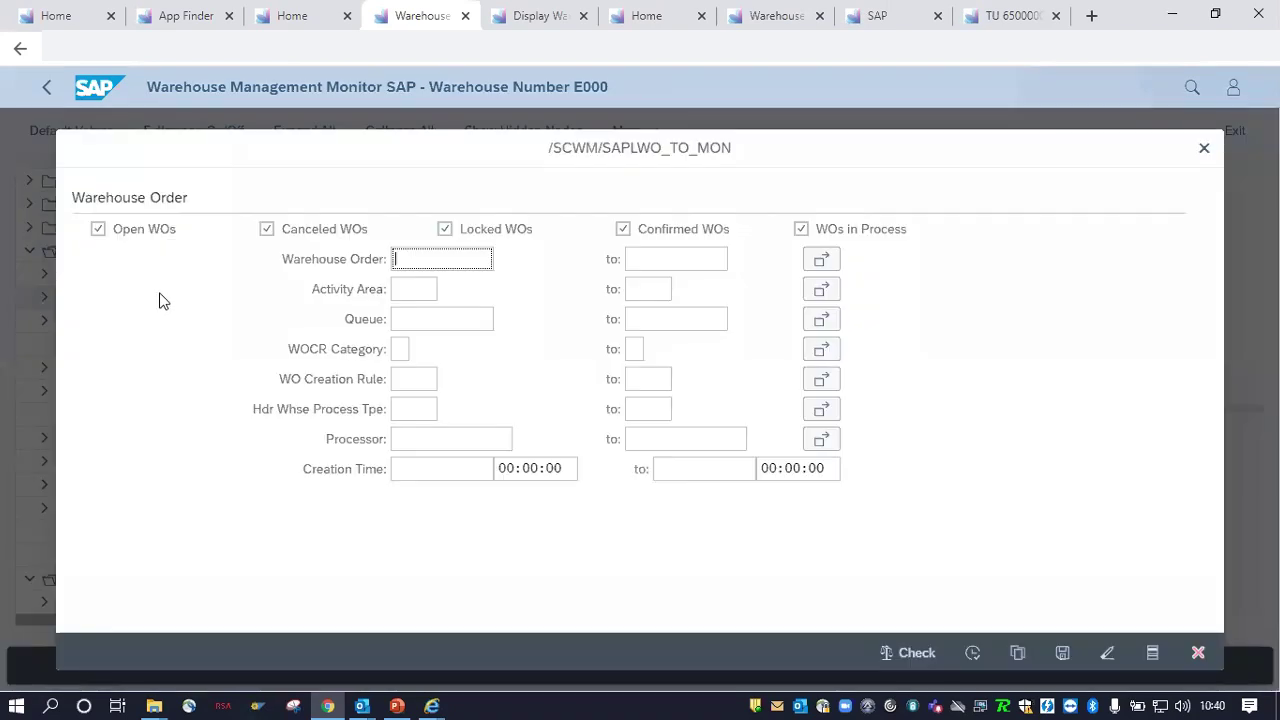
# Step: List only open warehouse orders, excluding canceled, locked, confirmed and in-process ones
pyautogui.click(270, 229)
pyautogui.click(446, 230)
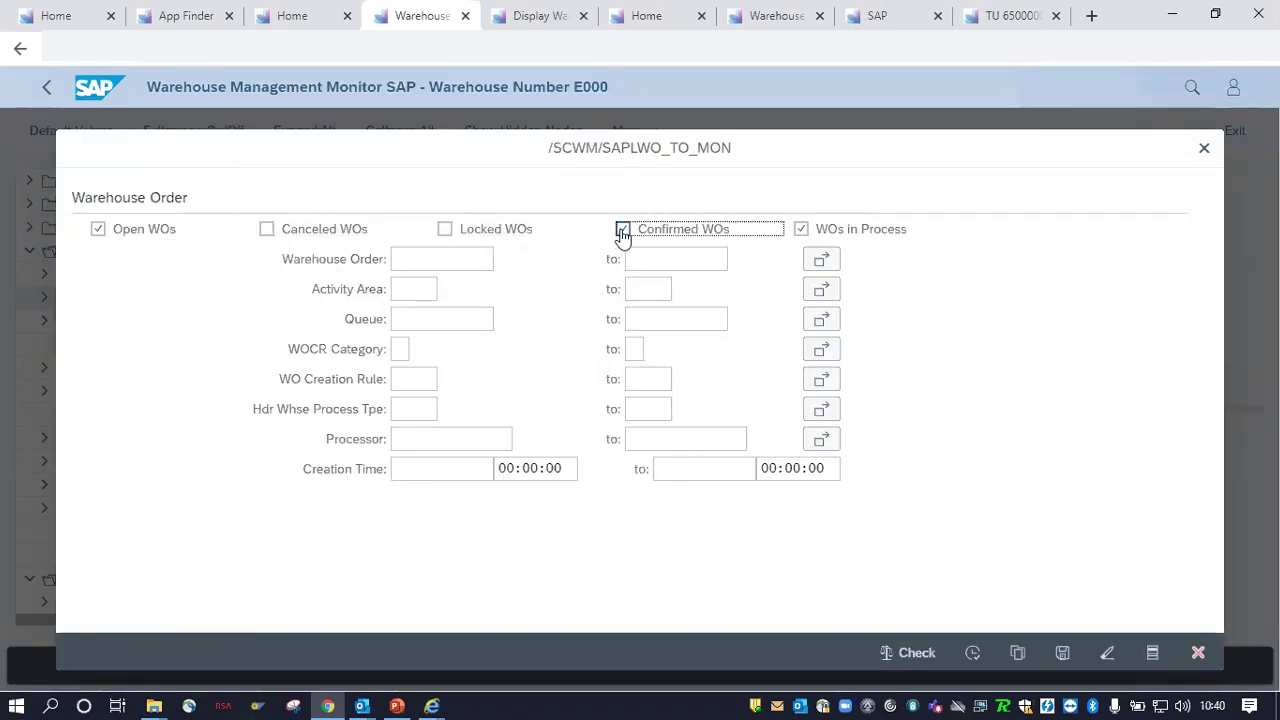
pyautogui.click(623, 230)
pyautogui.click(802, 230)
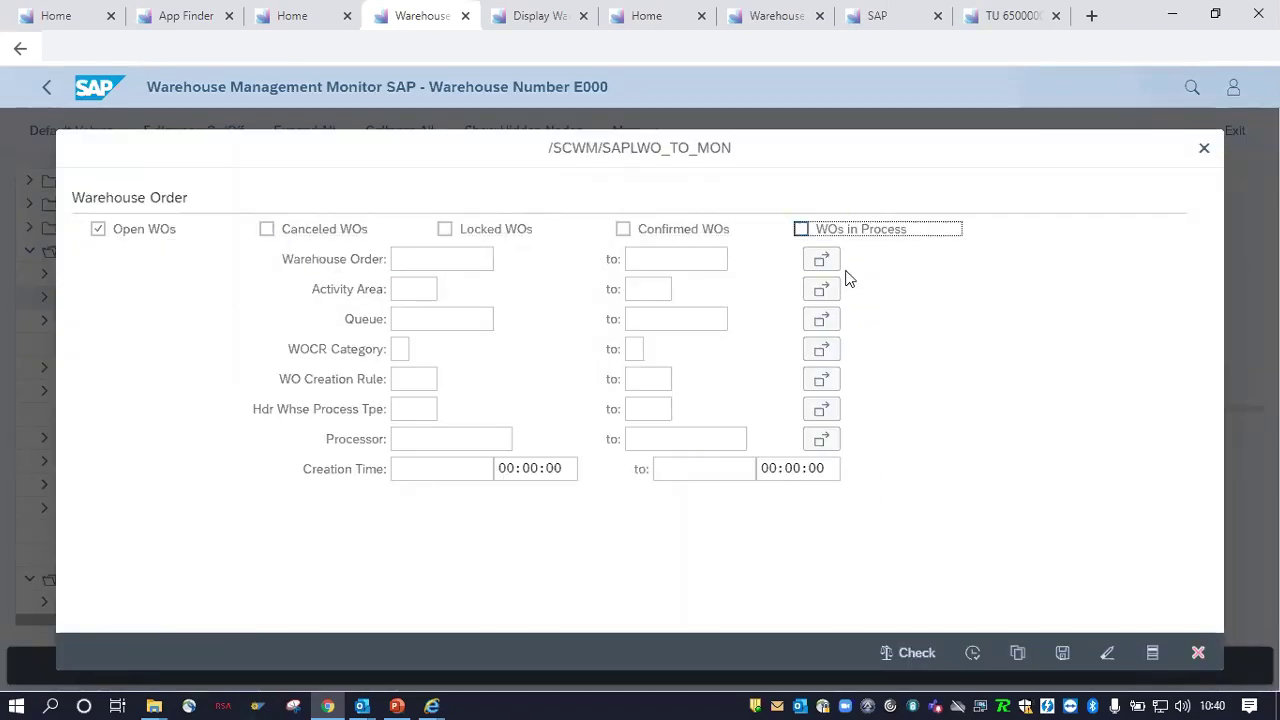
pyautogui.click(982, 653)
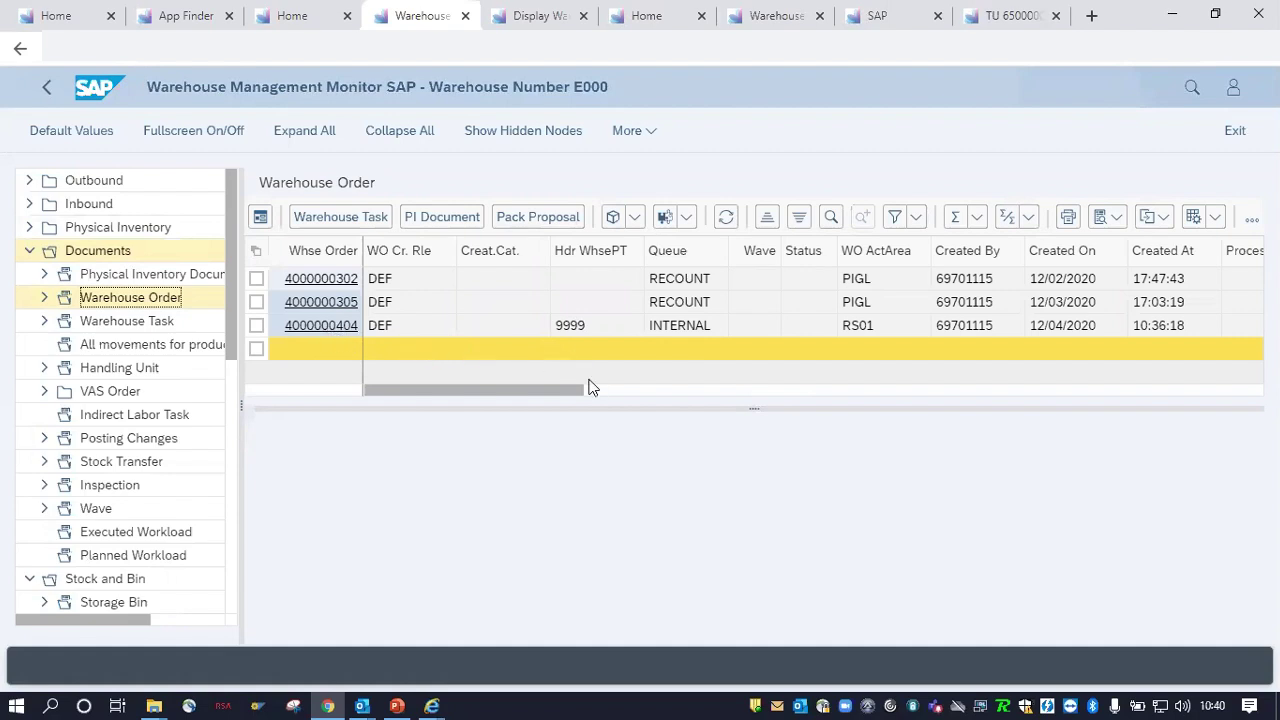
# Step: Copy the number of the warehouse order that has process type 9999 and queue INTERNAL
pyautogui.moveTo(560, 393); pyautogui.dragTo(232, 361)
pyautogui.moveTo(361, 327); pyautogui.dragTo(283, 334)
pyautogui.rightClick(310, 336)
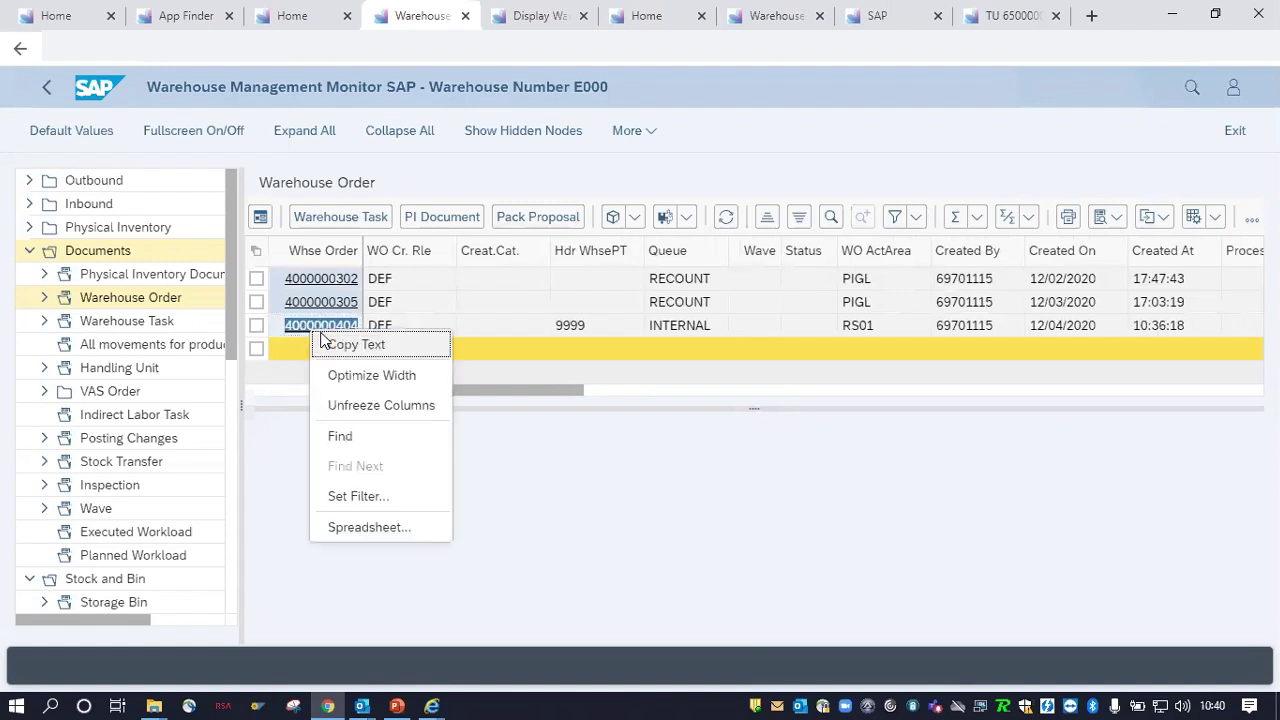
pyautogui.click(325, 345)
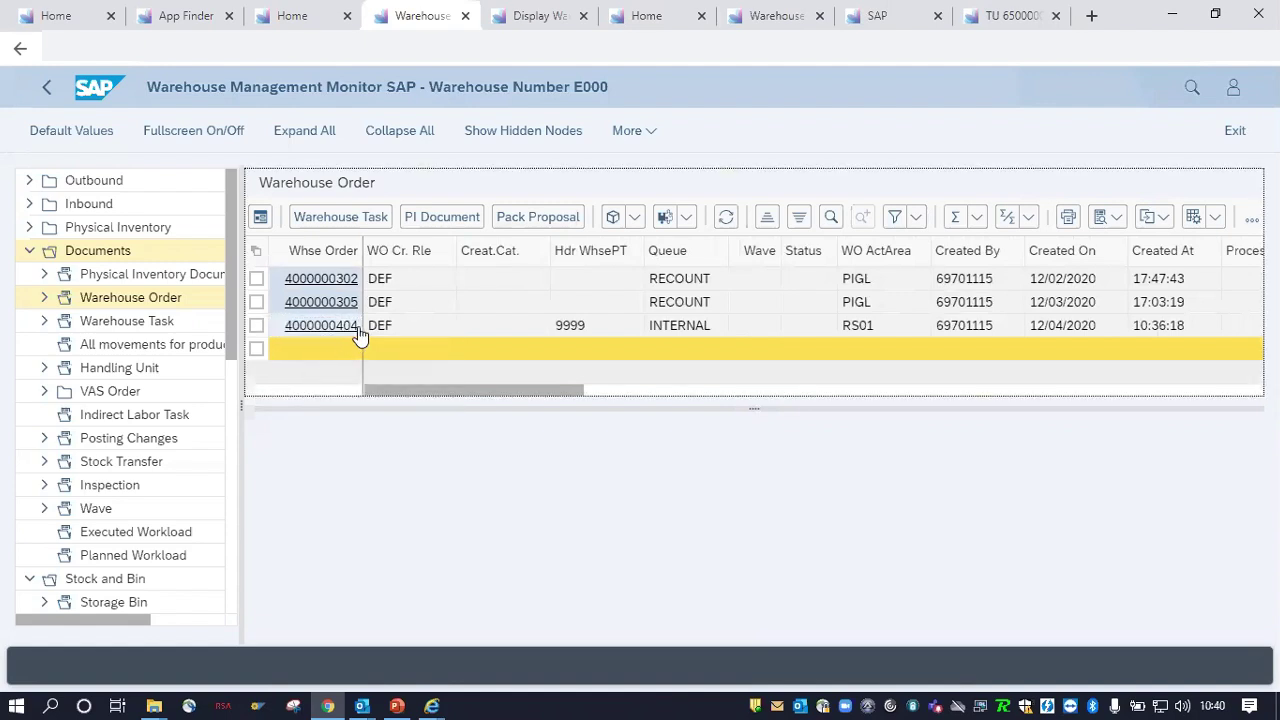
pyautogui.moveTo(360, 337); pyautogui.dragTo(272, 328)
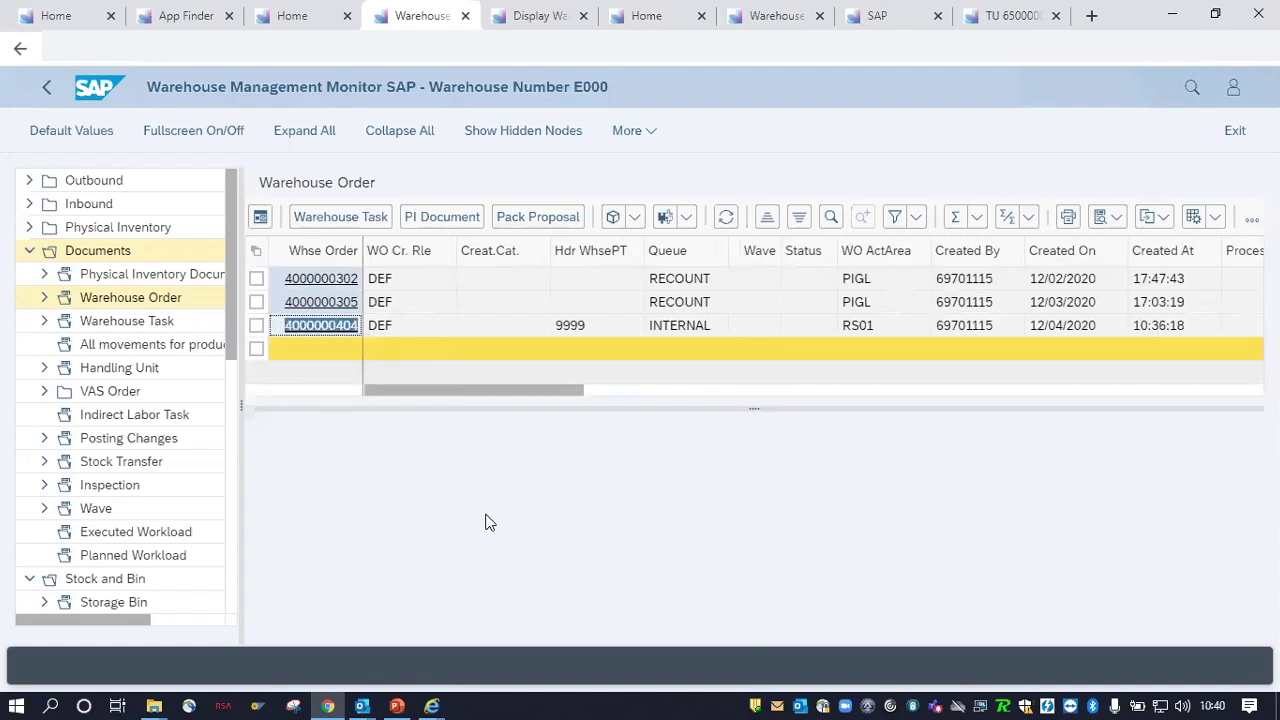
# Step: Open Test RF Environment from the home page and log on to warehouse E000 with default device gbuk
pyautogui.click(535, 12)
pyautogui.click(670, 22)
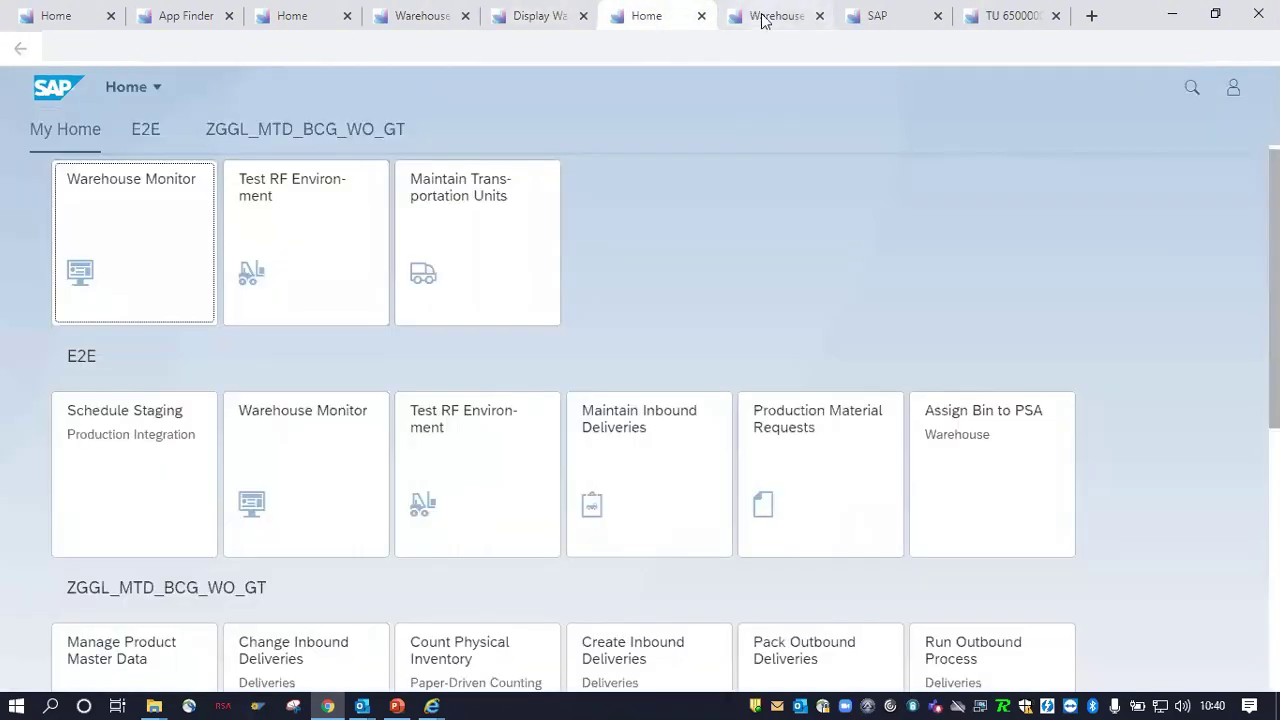
pyautogui.click(765, 17)
pyautogui.click(281, 17)
pyautogui.click(210, 18)
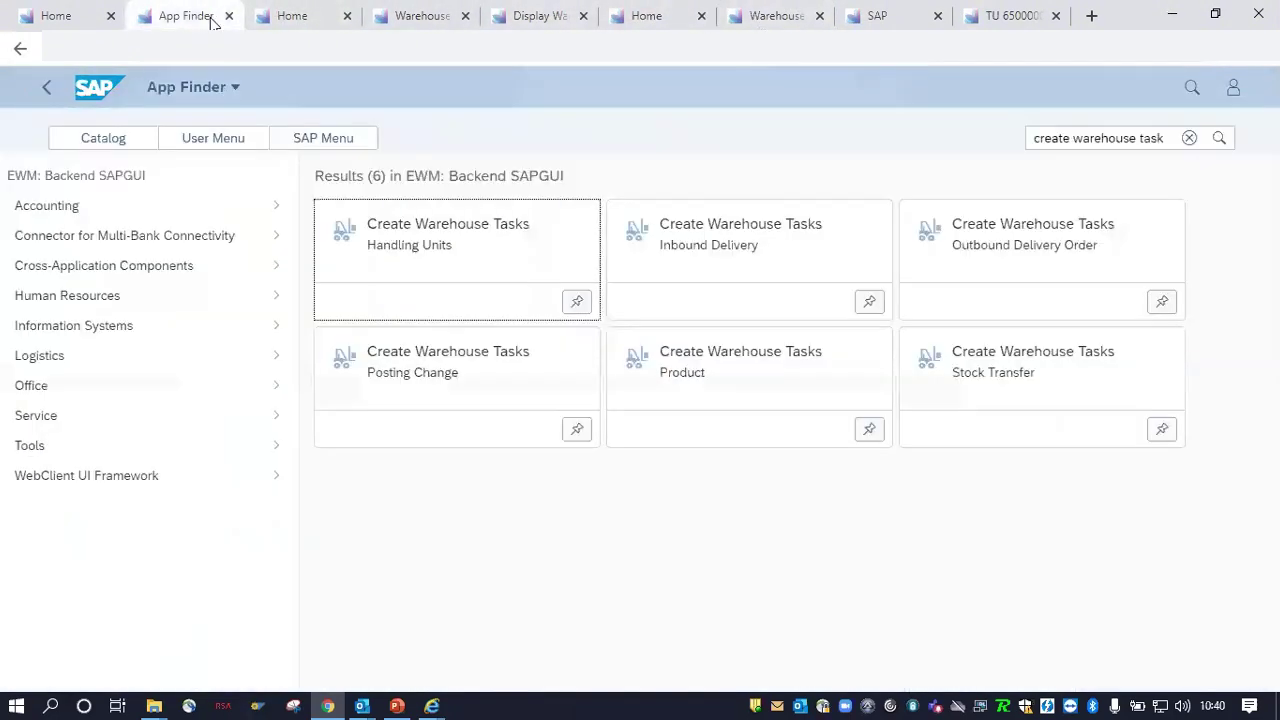
pyautogui.click(315, 14)
pyautogui.click(305, 251)
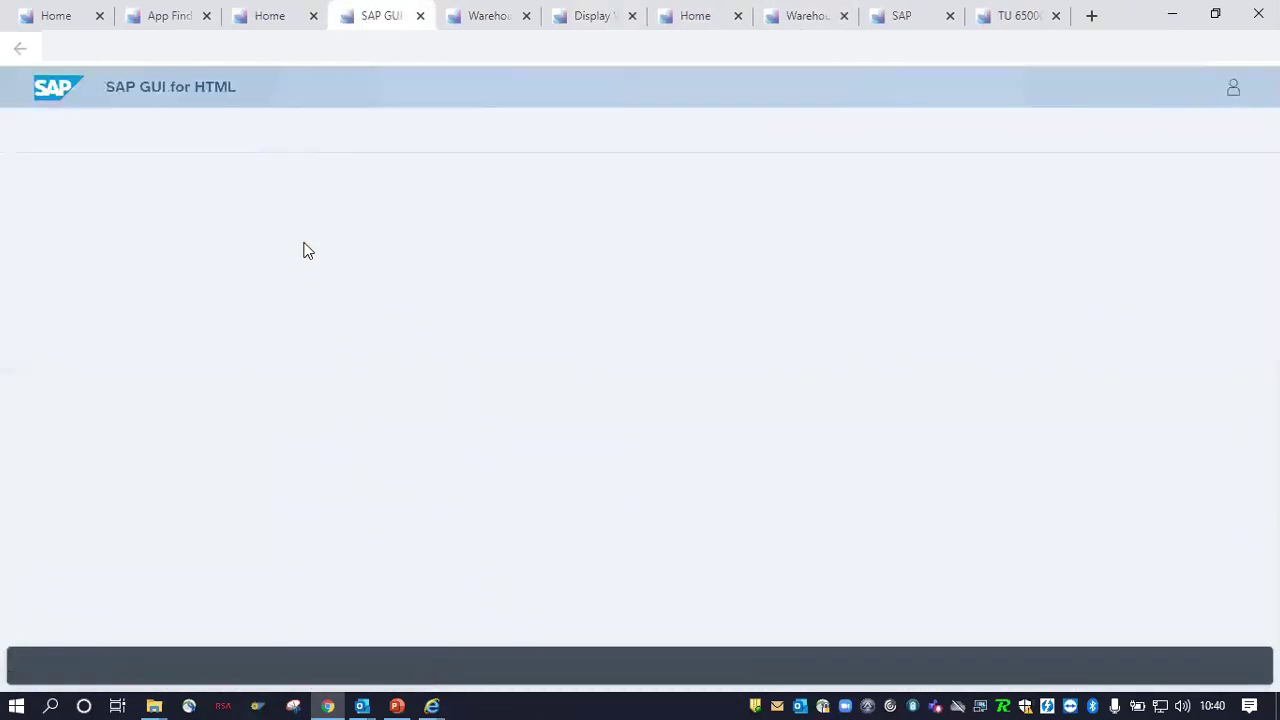
pyautogui.write('gkv01')
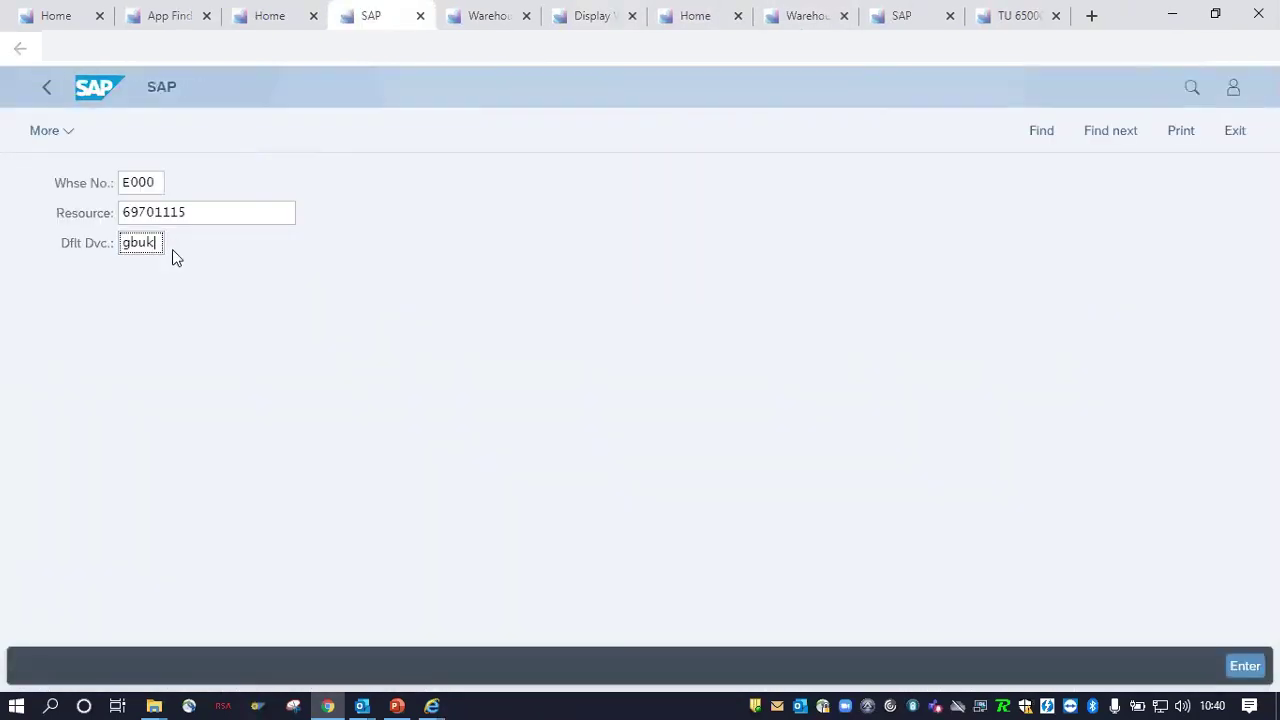
pyautogui.press('Return')
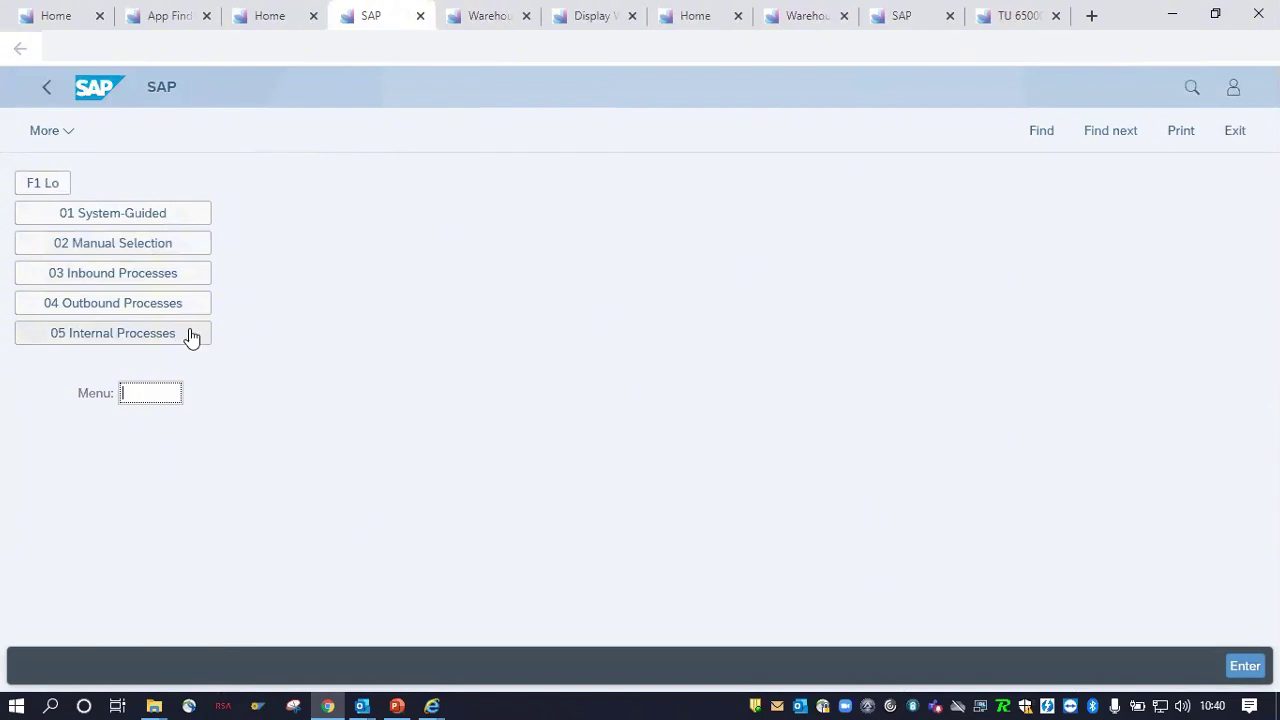
pyautogui.click(158, 345)
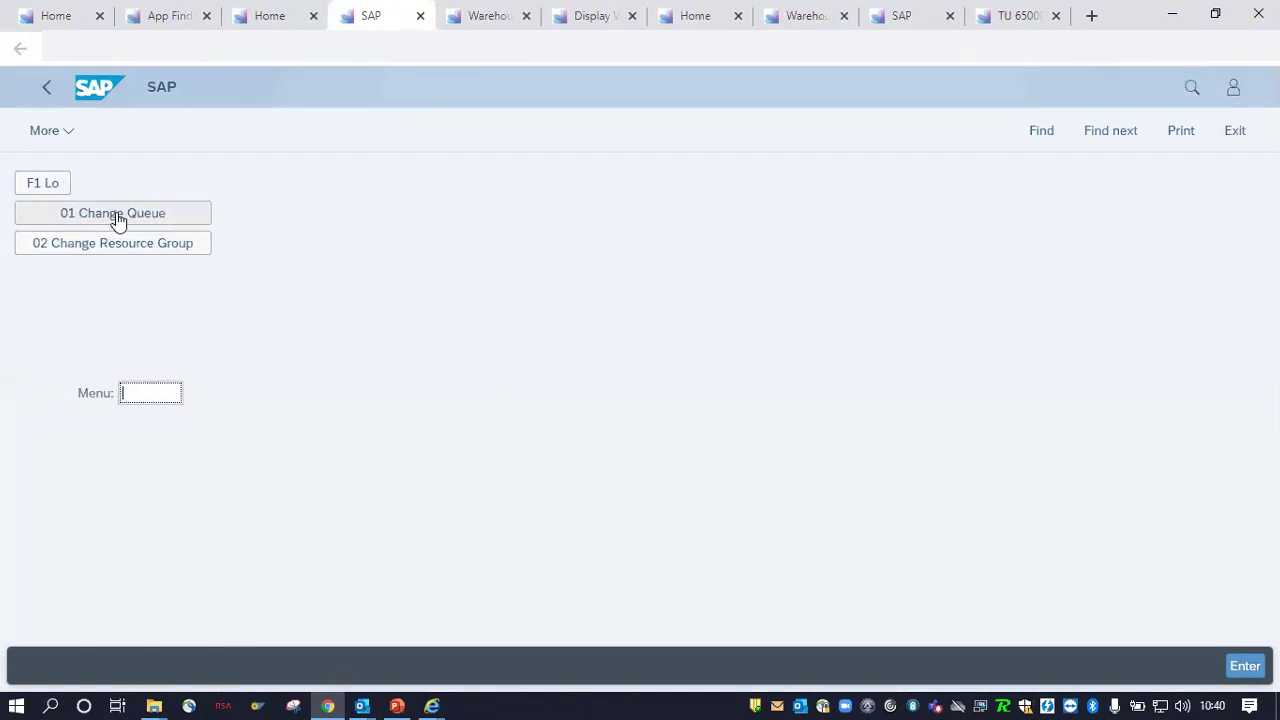
pyautogui.click(115, 215)
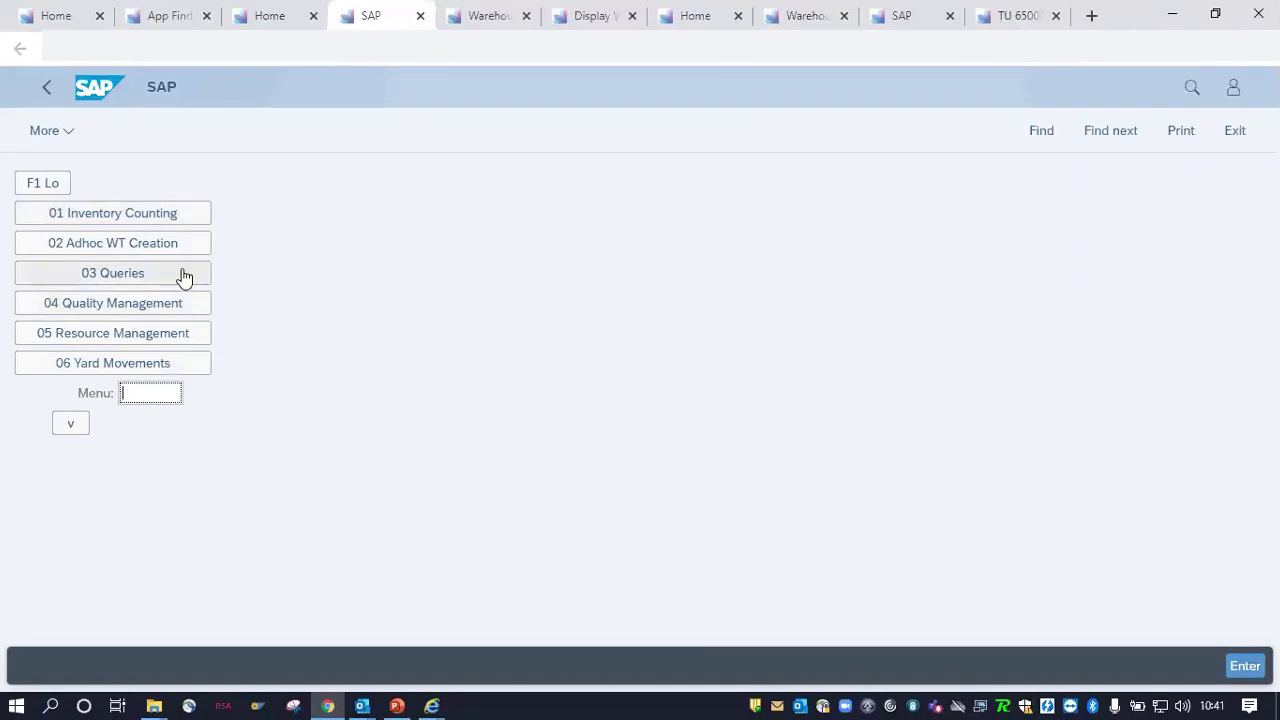
pyautogui.click(150, 340)
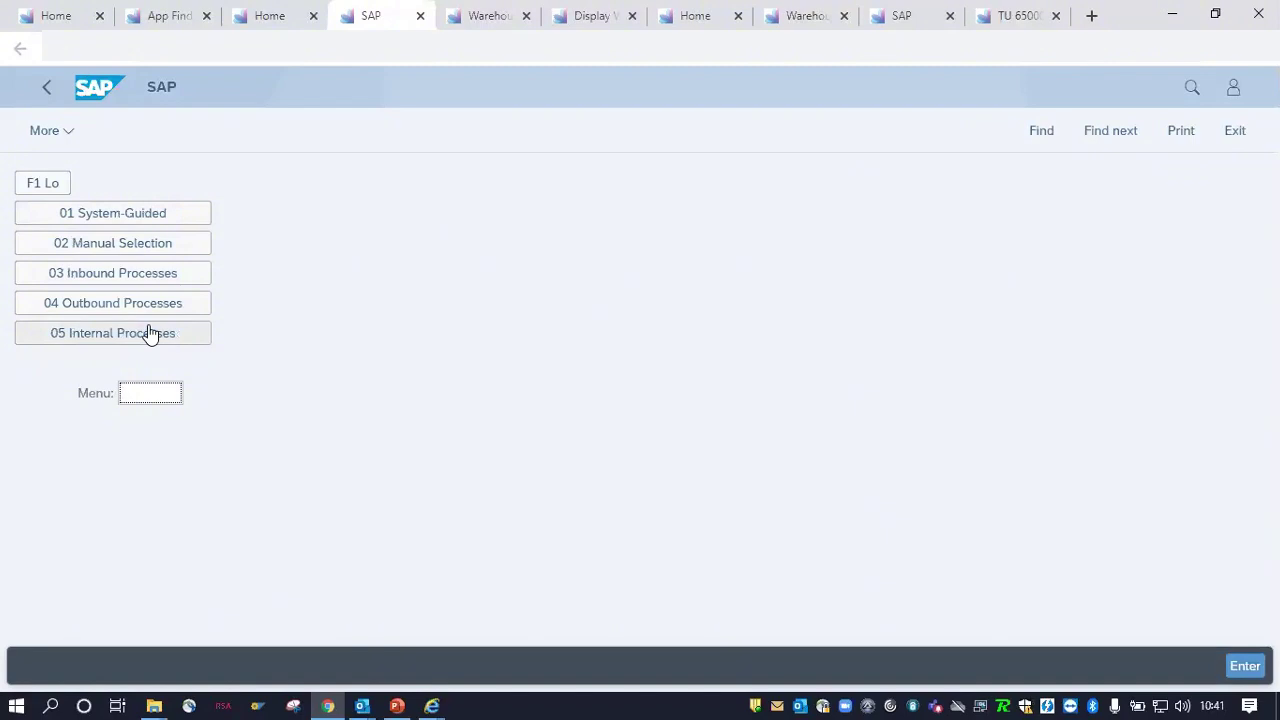
# Step: Open the copied warehouse order in RF through manual selection by WO
pyautogui.click(135, 255)
pyautogui.click(147, 219)
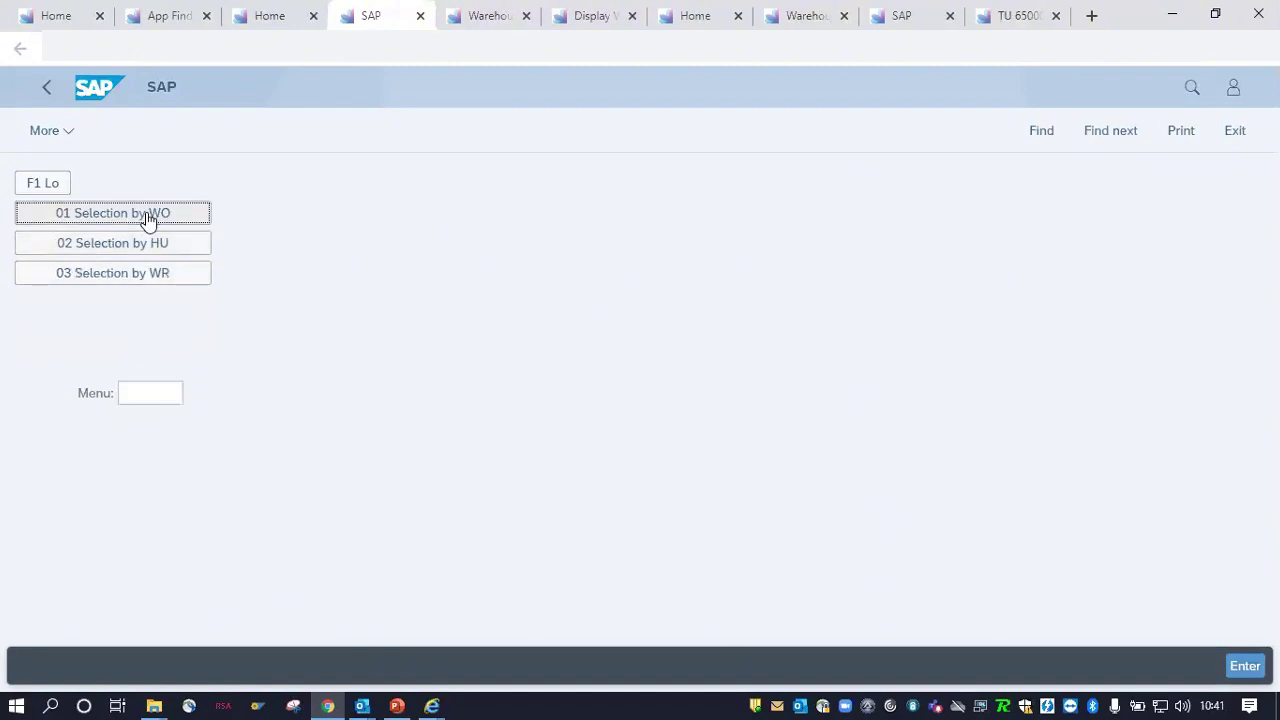
pyautogui.write('4000000404')
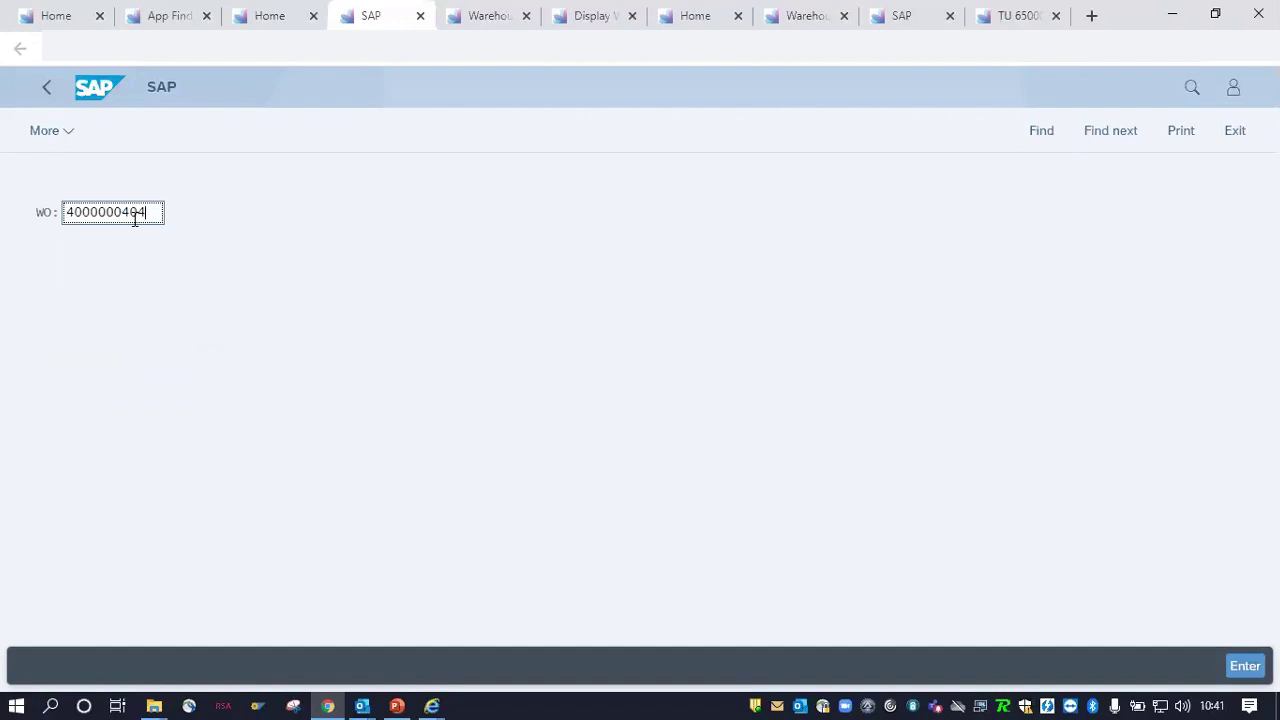
pyautogui.press('Return')
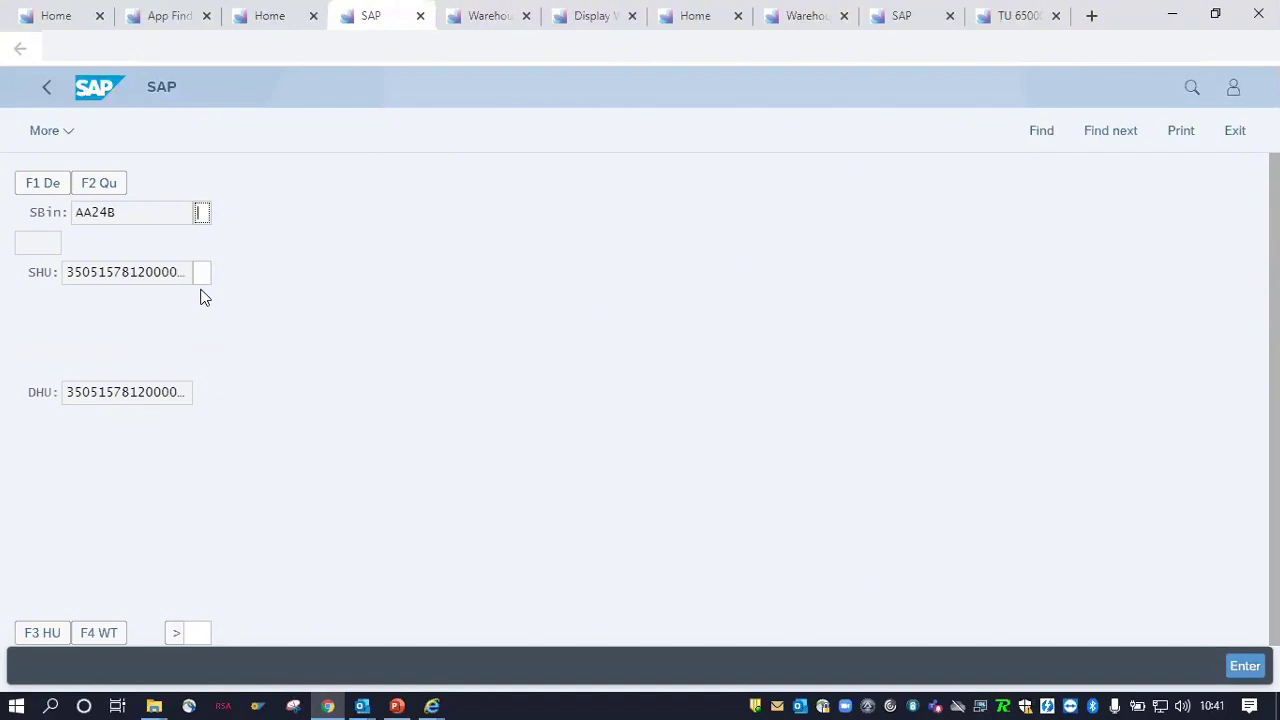
# Step: Verify the source bin by entering AA24B as its verification value
pyautogui.moveTo(133, 216); pyautogui.dragTo(52, 206)
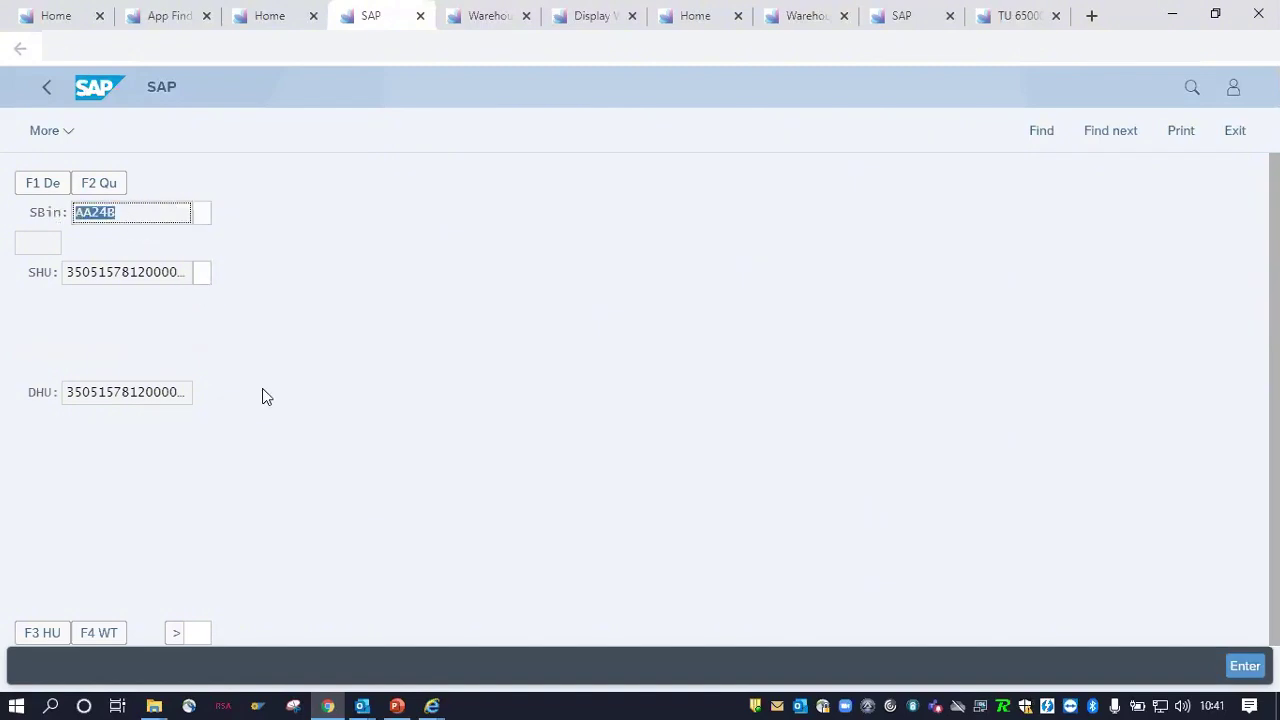
pyautogui.press('Tab')
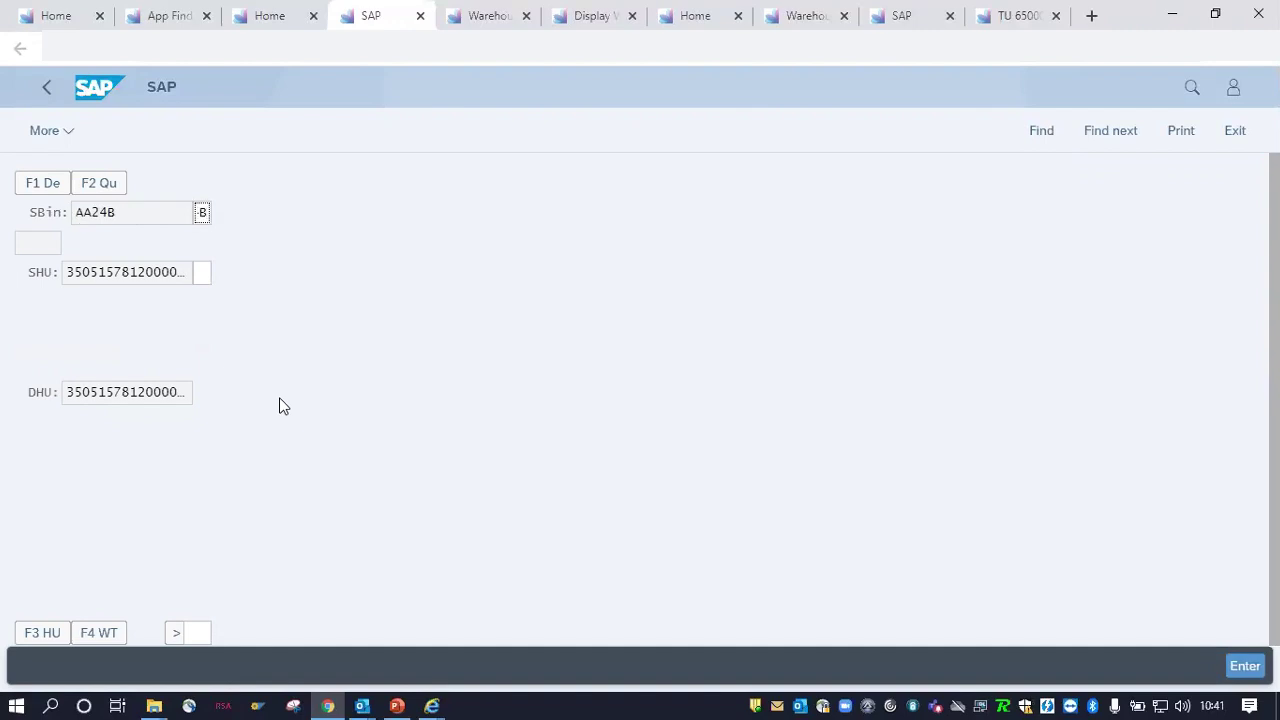
pyautogui.press('Return')
# Step: Verify the source handling unit by entering its full number as the SHU verification value
pyautogui.click(66, 274)
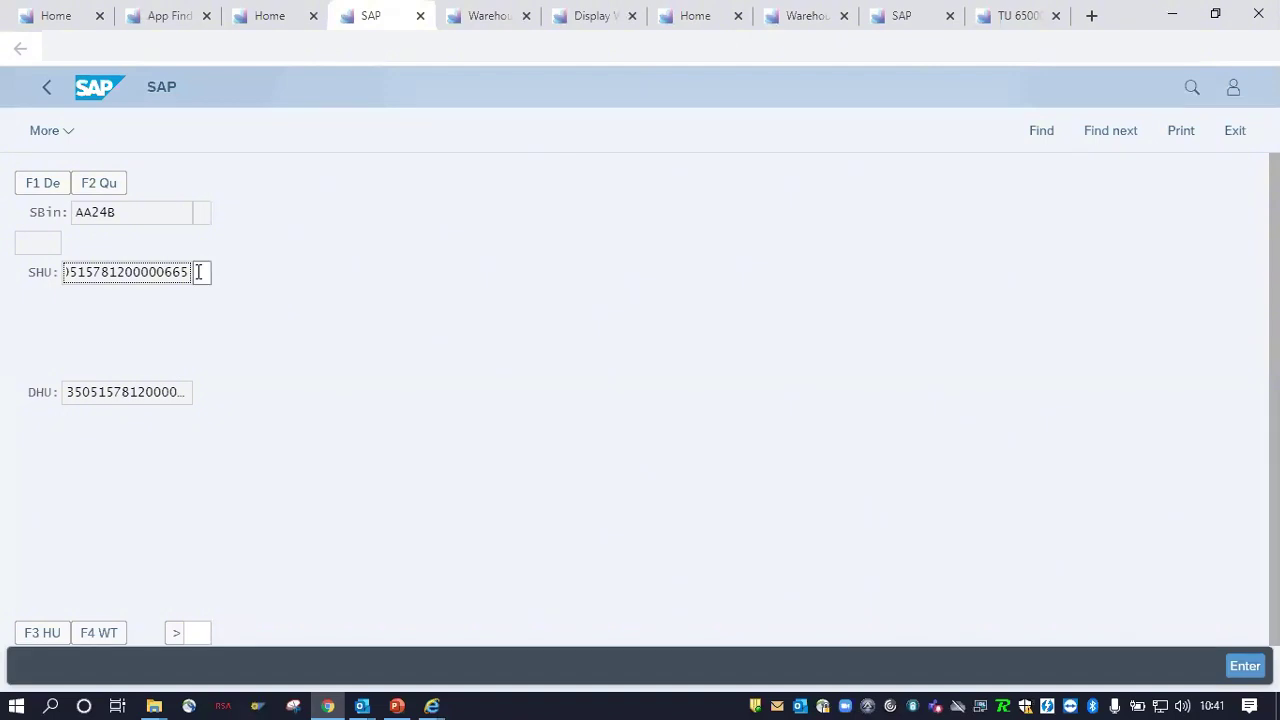
pyautogui.moveTo(183, 274); pyautogui.dragTo(21, 264)
pyautogui.press('Tab')
pyautogui.write('5')
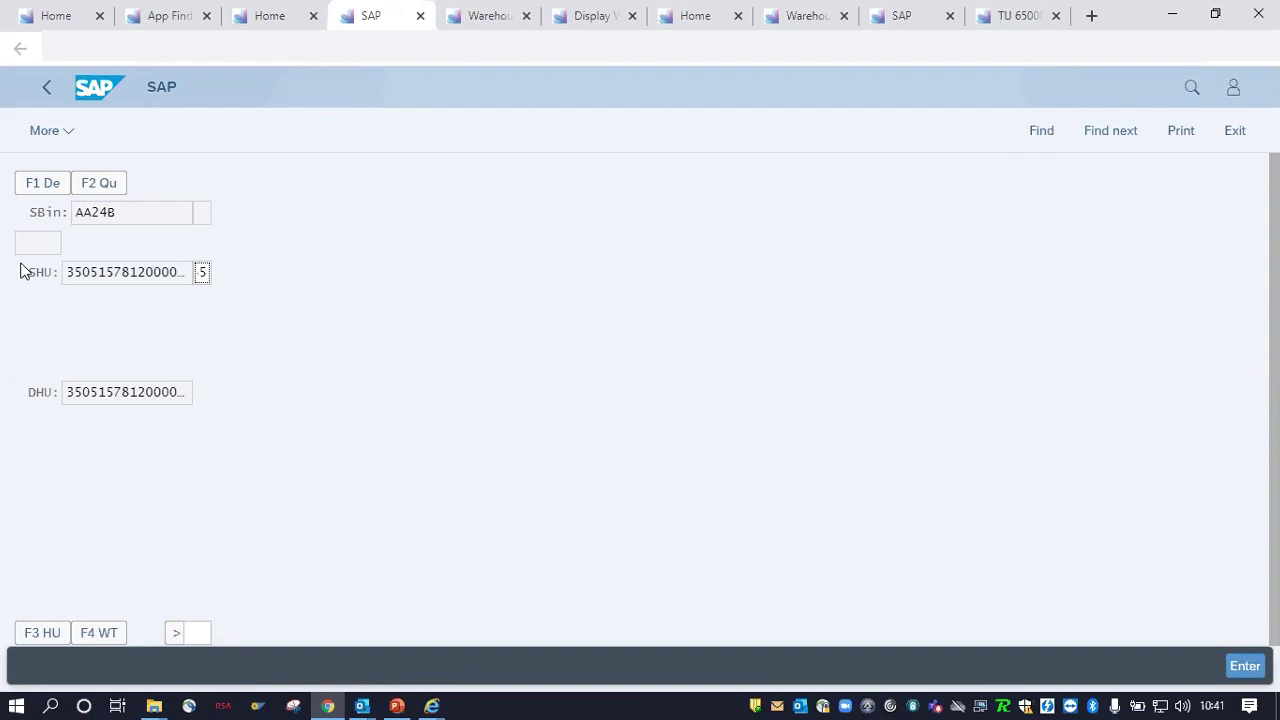
pyautogui.press('Return')
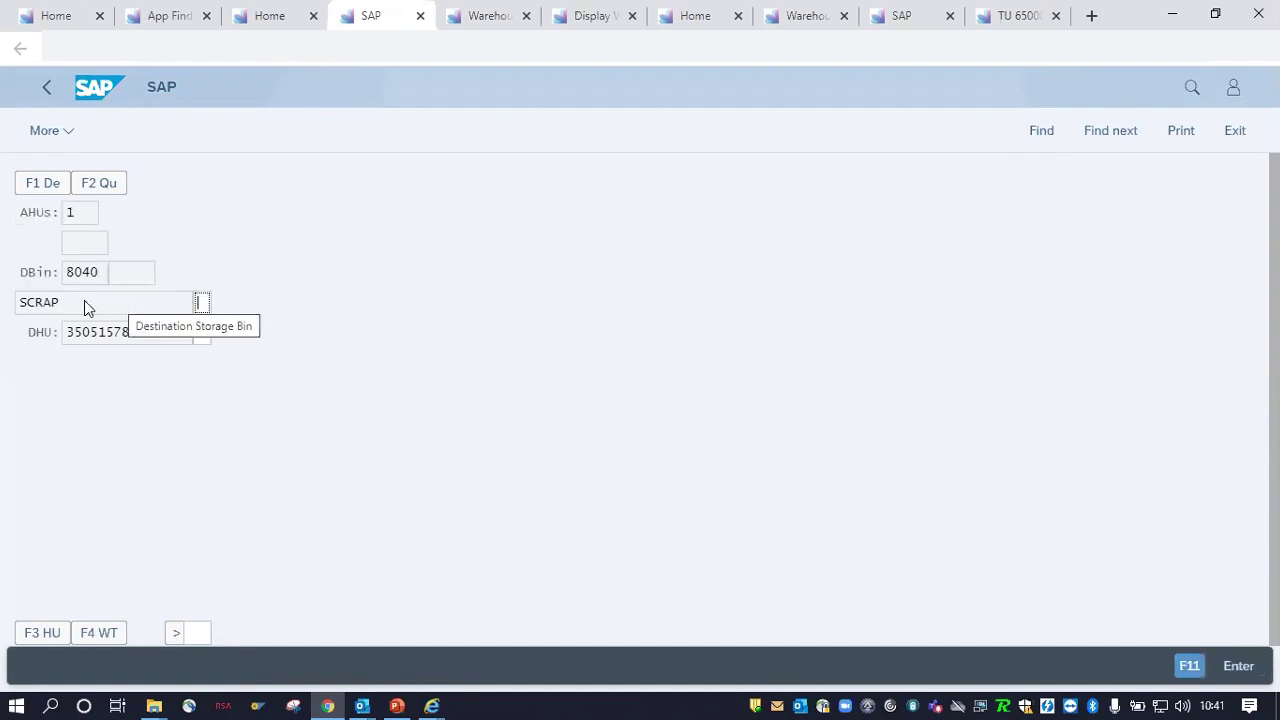
# Step: Confirm the put-away by verifying destination bin SCRAP and the destination handling unit with their own values
pyautogui.moveTo(75, 298); pyautogui.dragTo(1, 299)
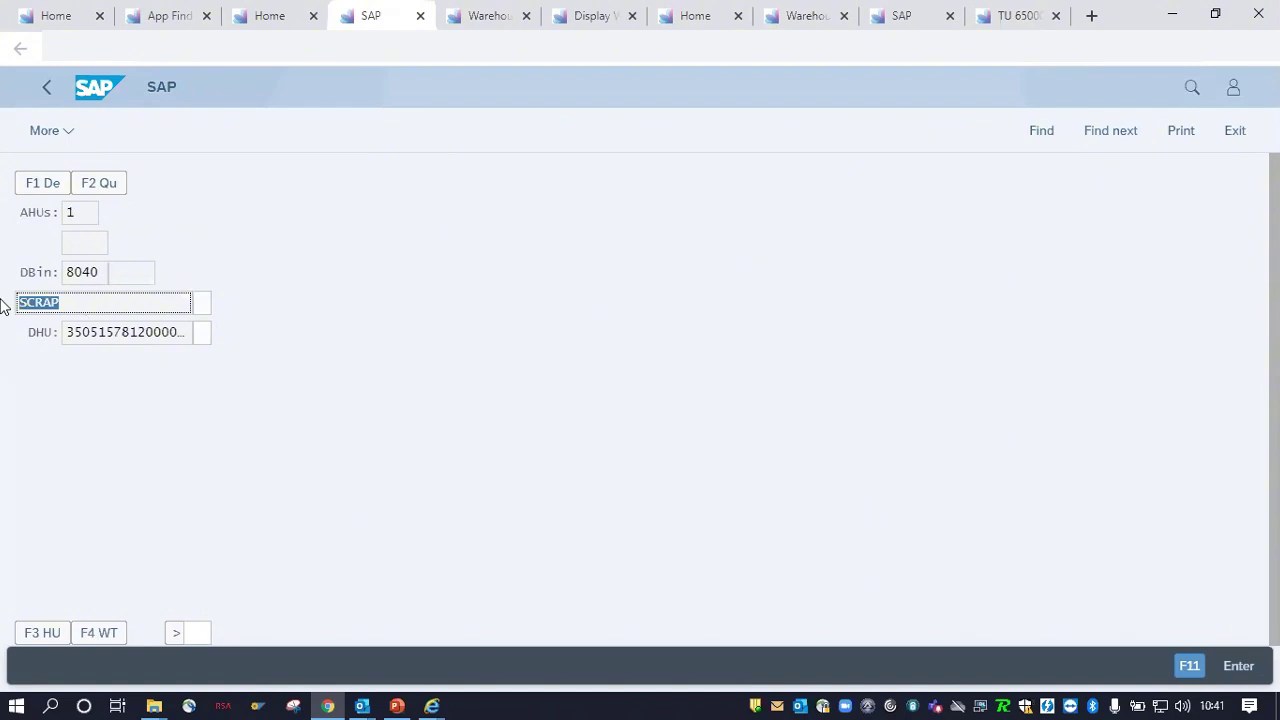
pyautogui.press('Tab')
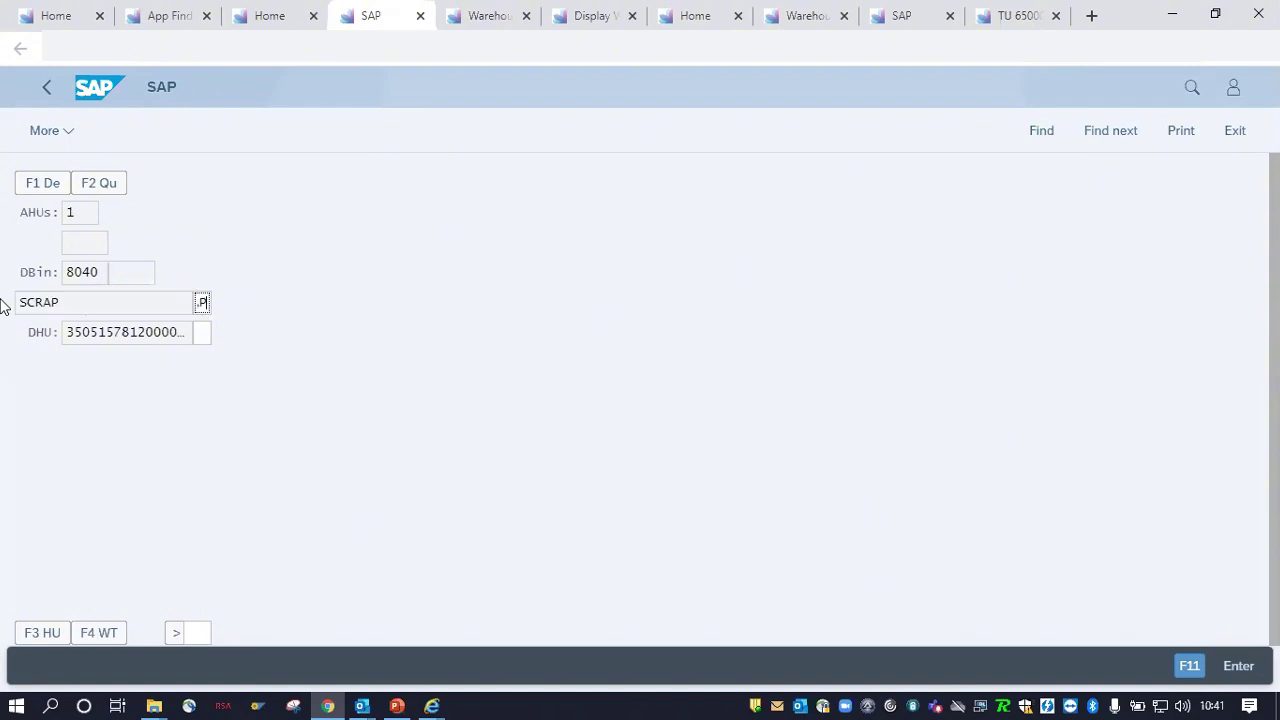
pyautogui.moveTo(190, 342); pyautogui.dragTo(30, 335)
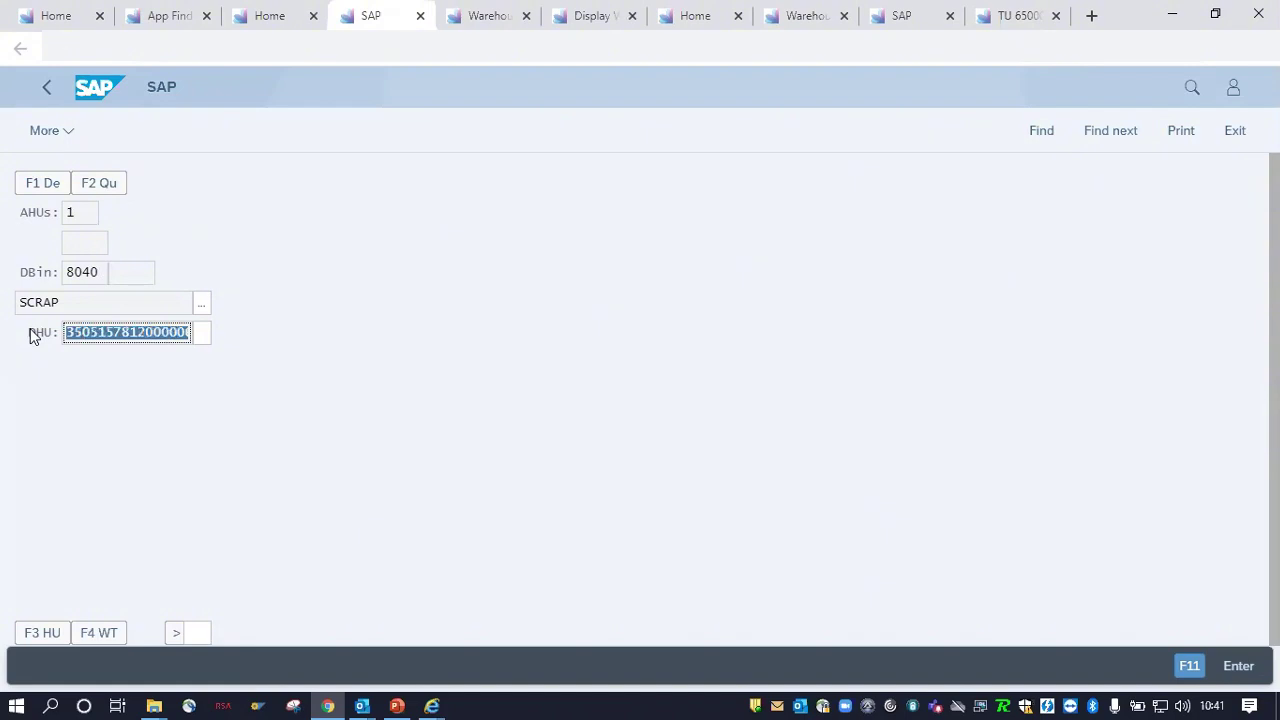
pyautogui.press('Tab')
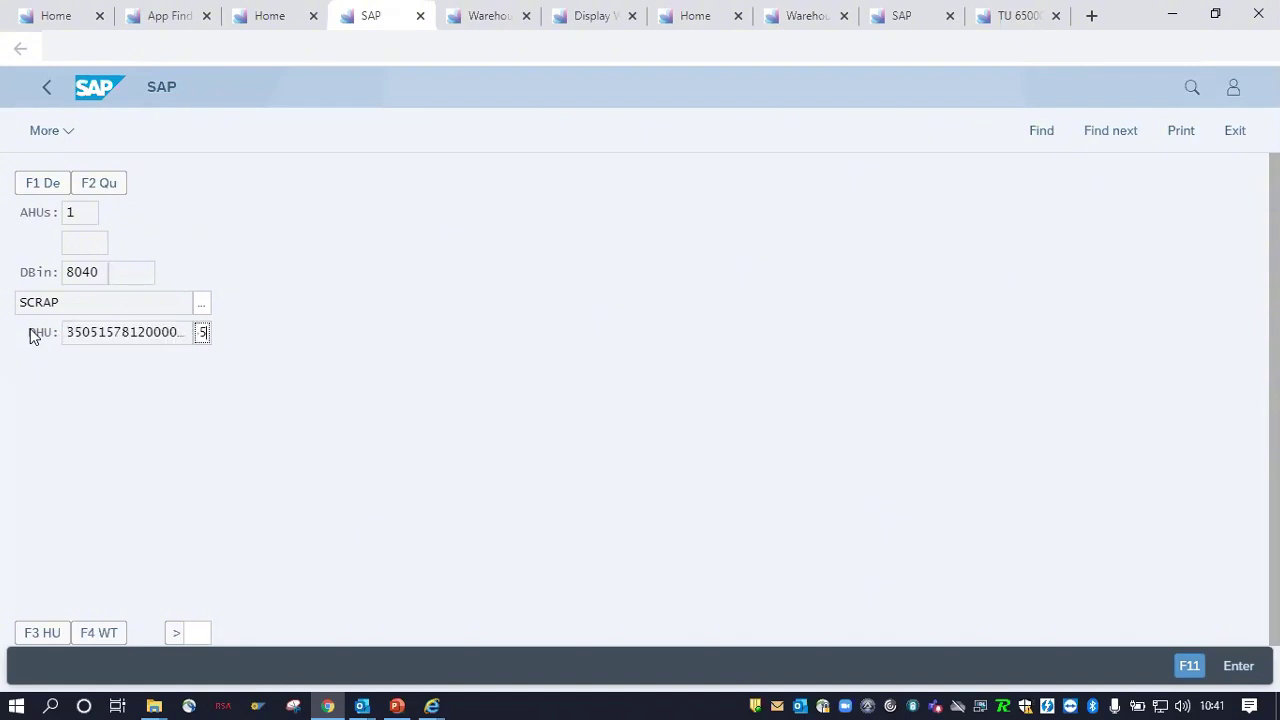
pyautogui.press('Return')
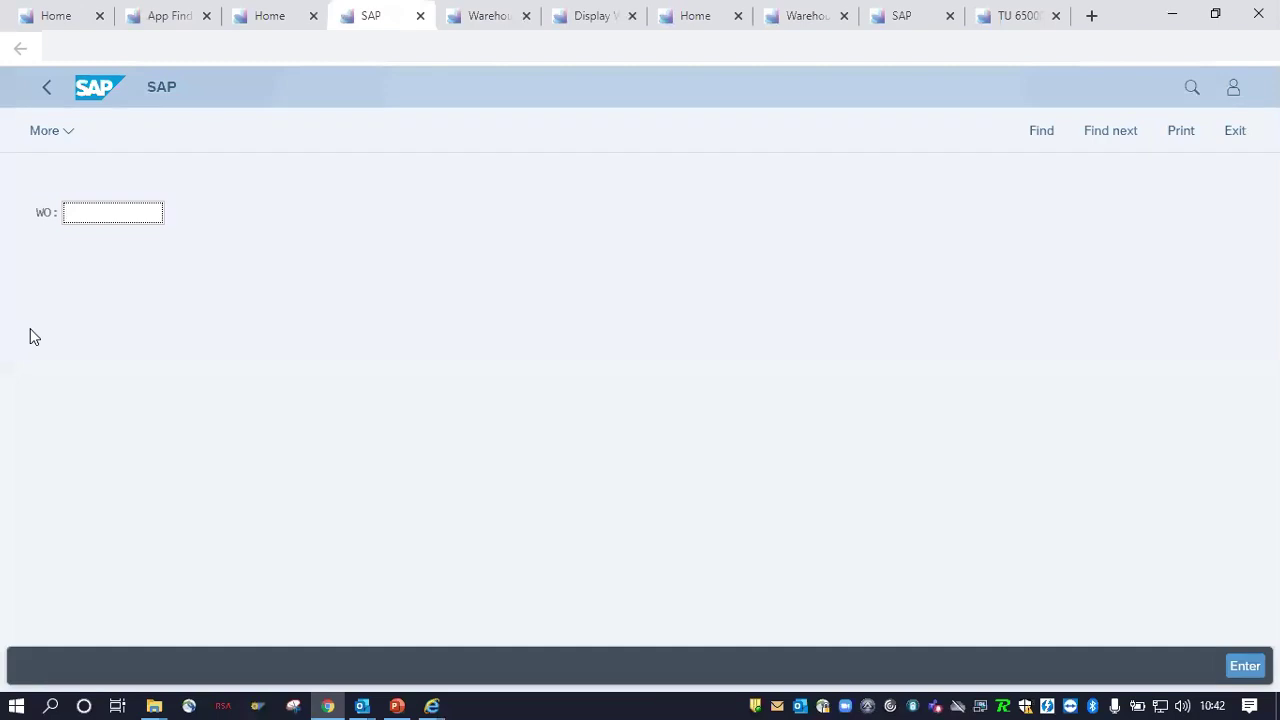
# Step: Return to the Warehouse Management Monitor and refresh the list of open warehouse orders
pyautogui.click(451, 15)
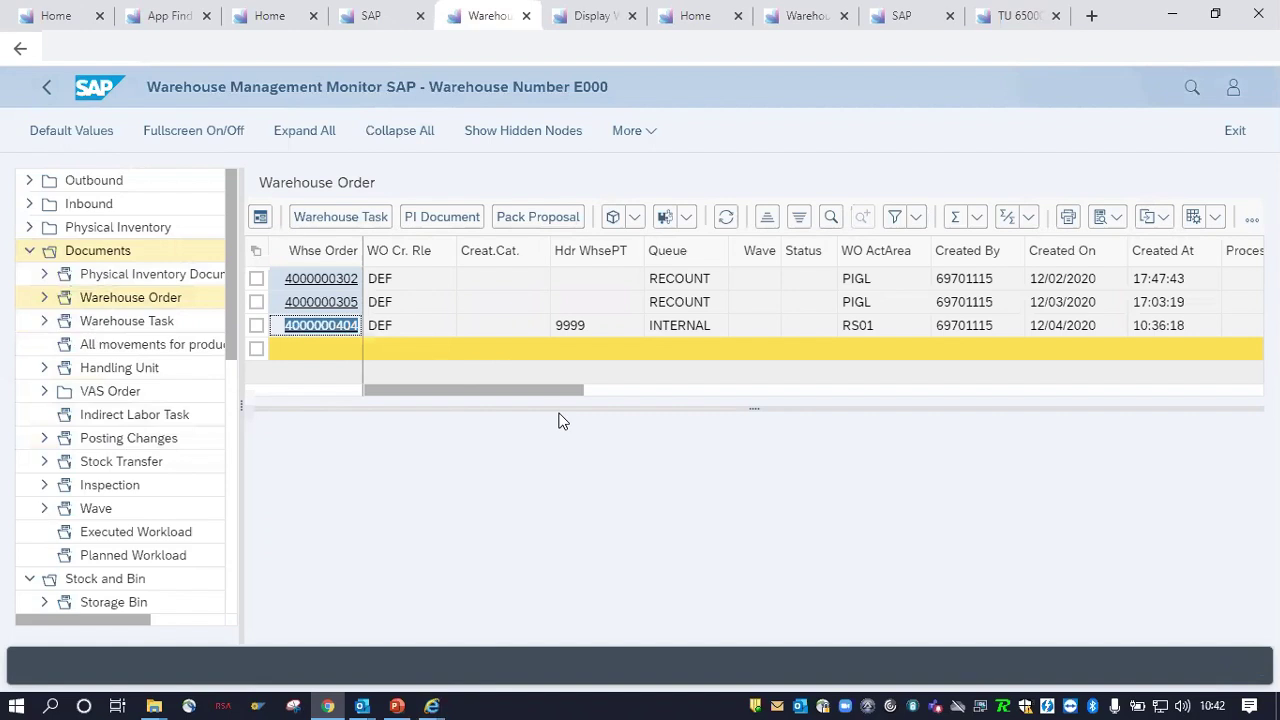
pyautogui.click(726, 220)
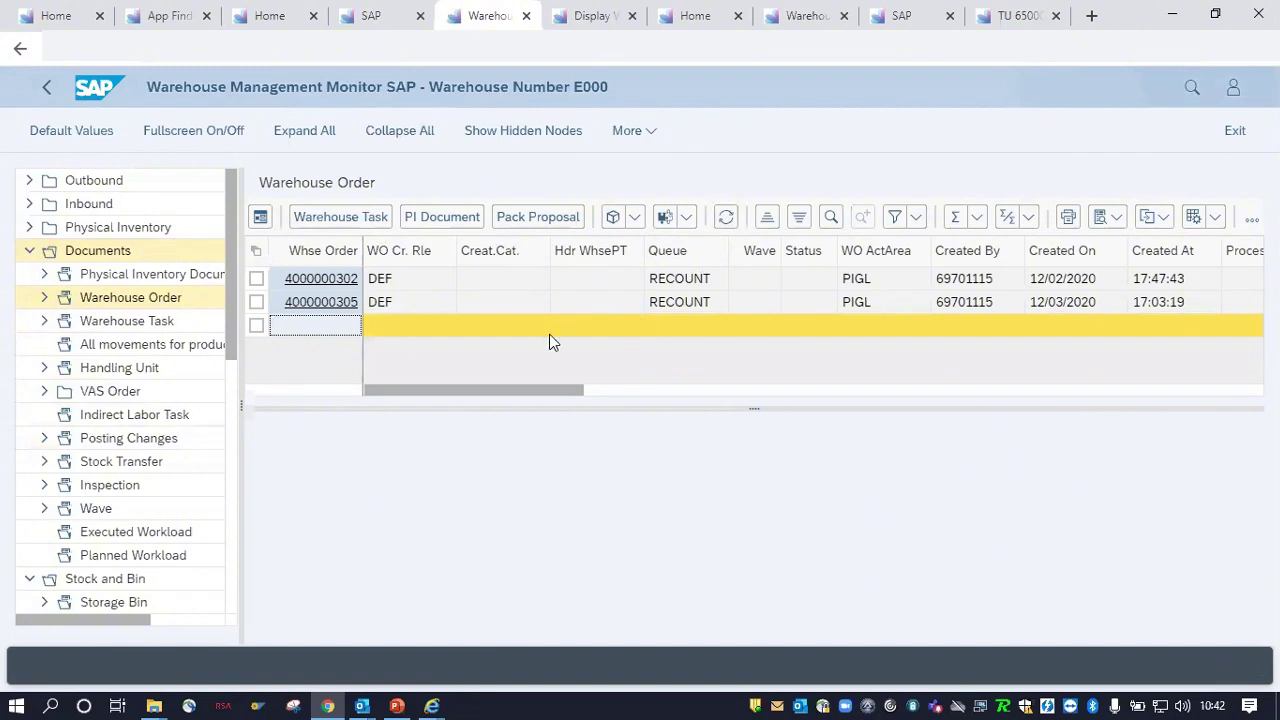
pyautogui.moveTo(467, 393); pyautogui.dragTo(409, 391)
# Step: Reselect the warehouse orders with only Confirmed WOs included and go to the newest entries
pyautogui.doubleClick(143, 299)
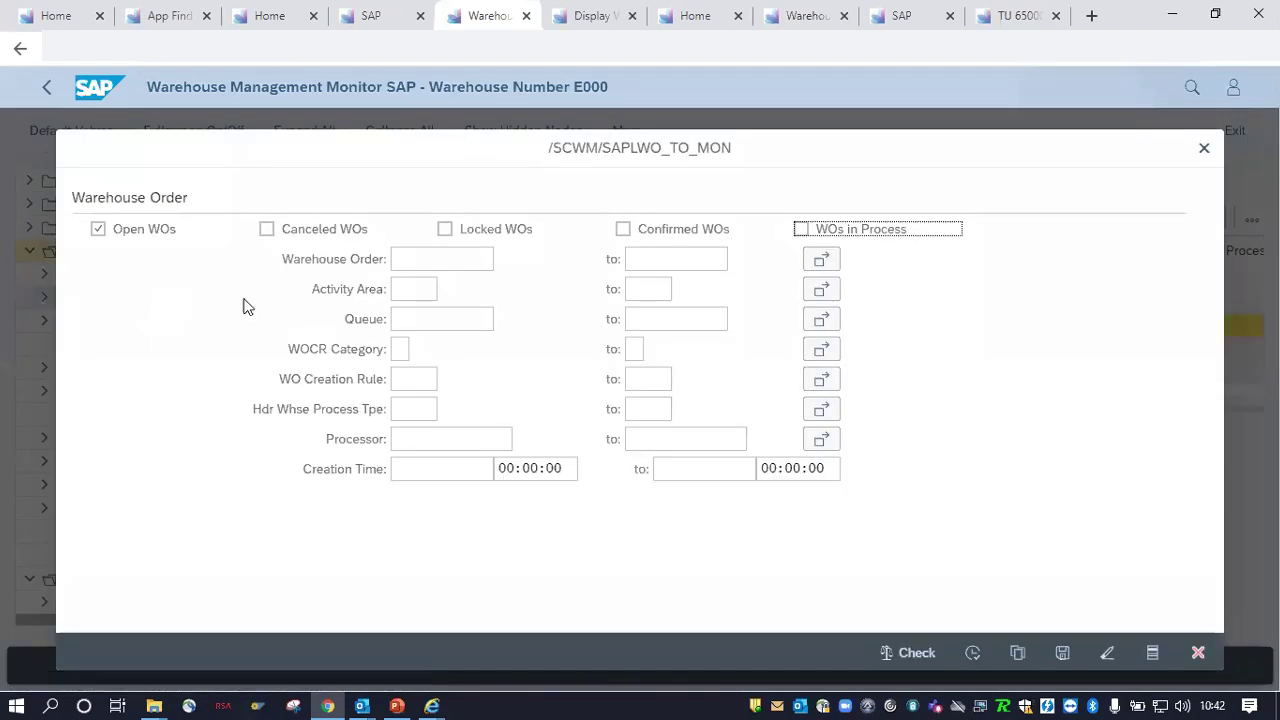
pyautogui.click(117, 240)
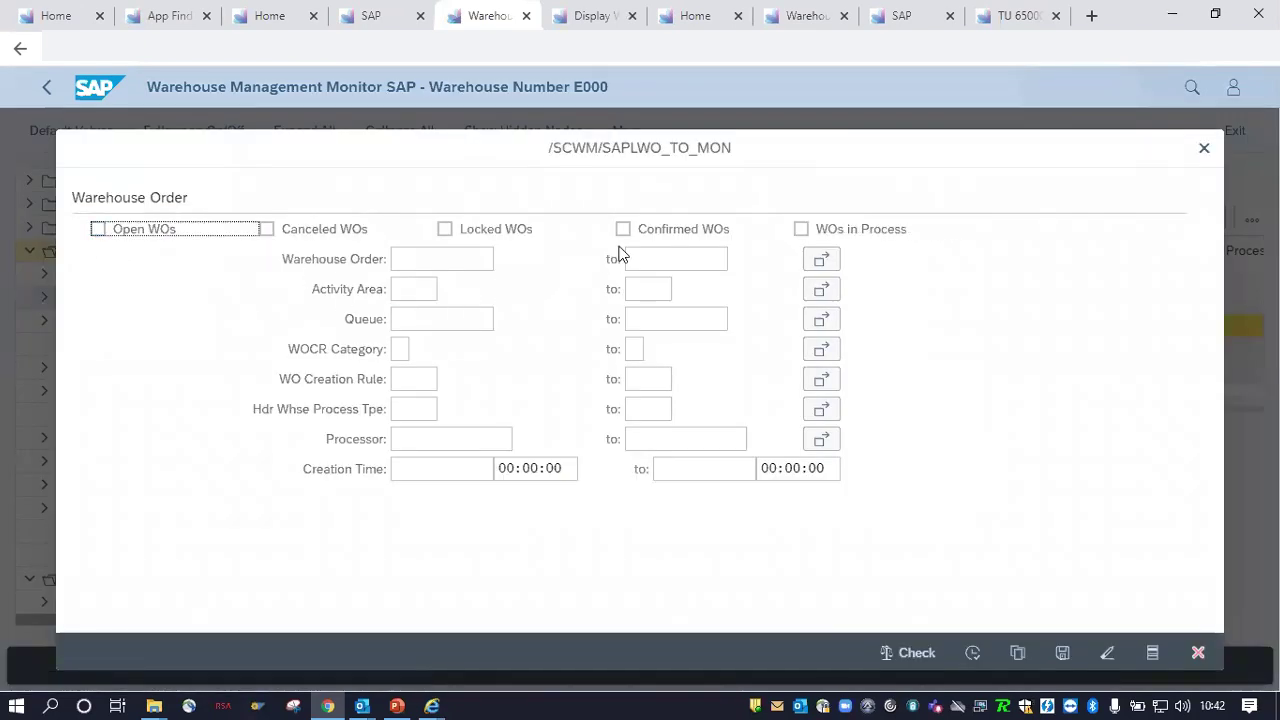
pyautogui.click(622, 229)
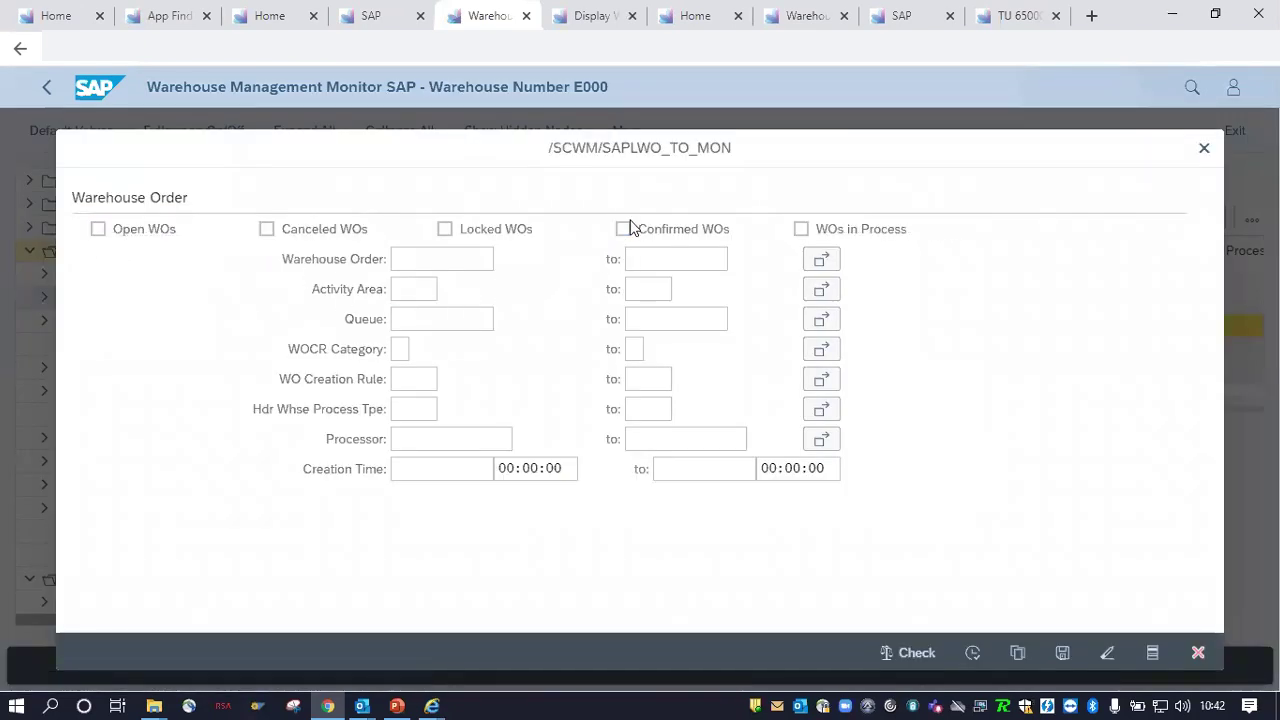
pyautogui.click(972, 652)
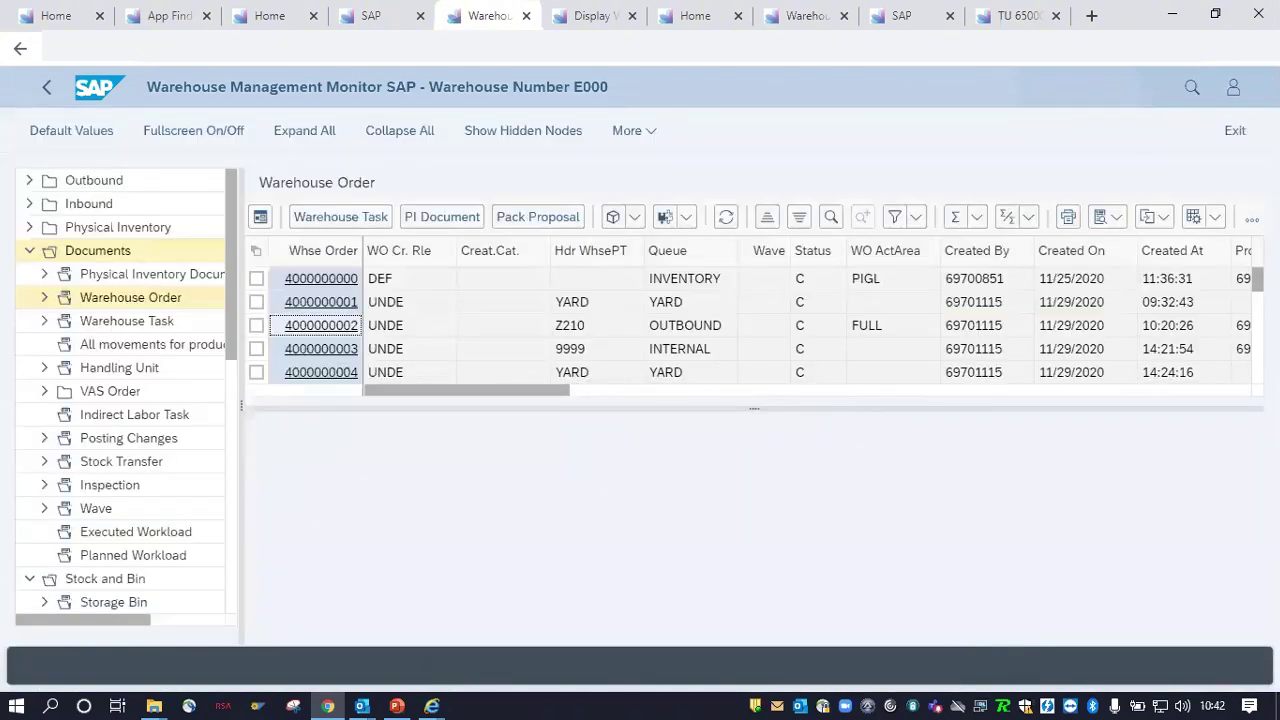
pyautogui.scroll(-6, 303, 360)
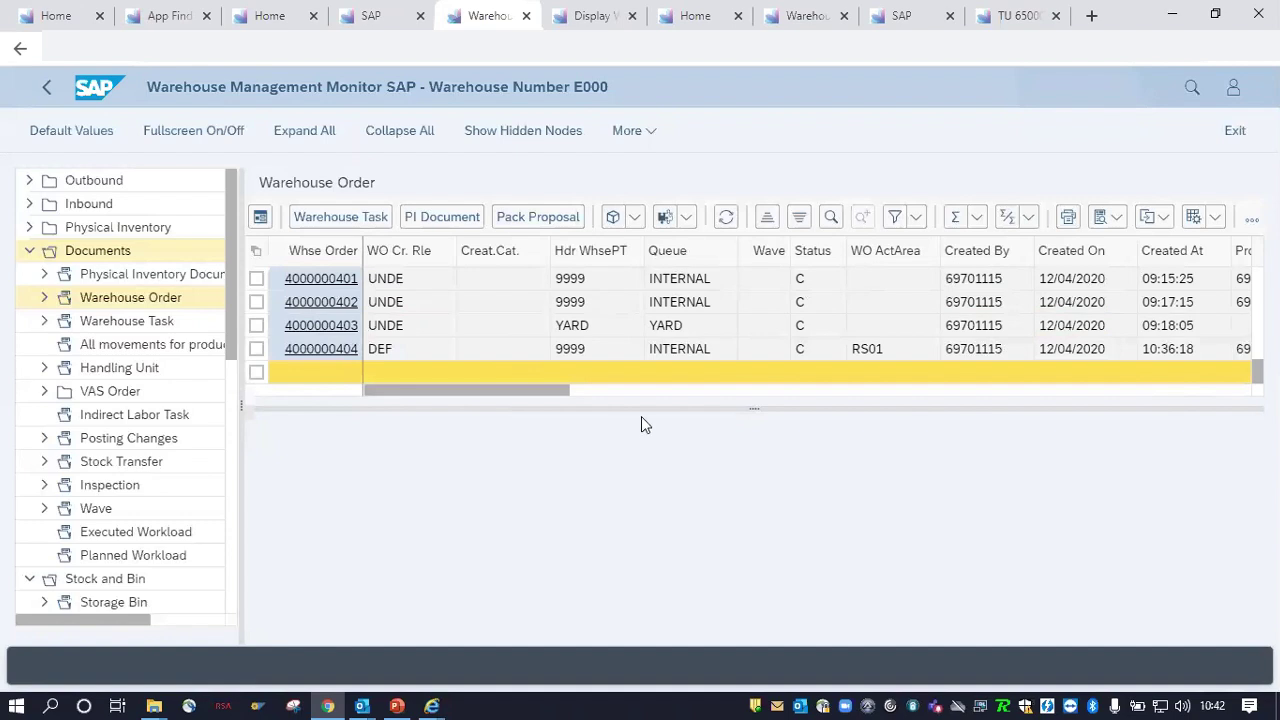
# Step: Open the confirmed warehouse order with activity area RS01 and display its HU warehouse tasks
pyautogui.moveTo(646, 408); pyautogui.dragTo(648, 517)
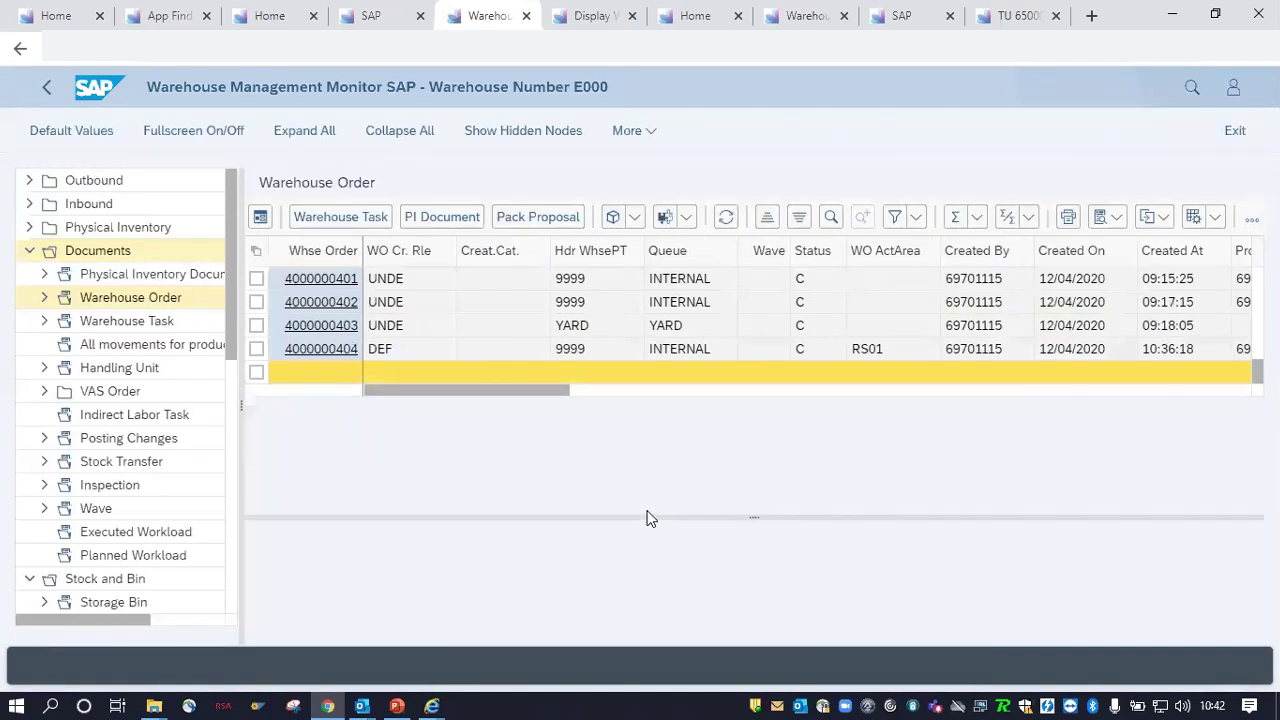
pyautogui.click(322, 354)
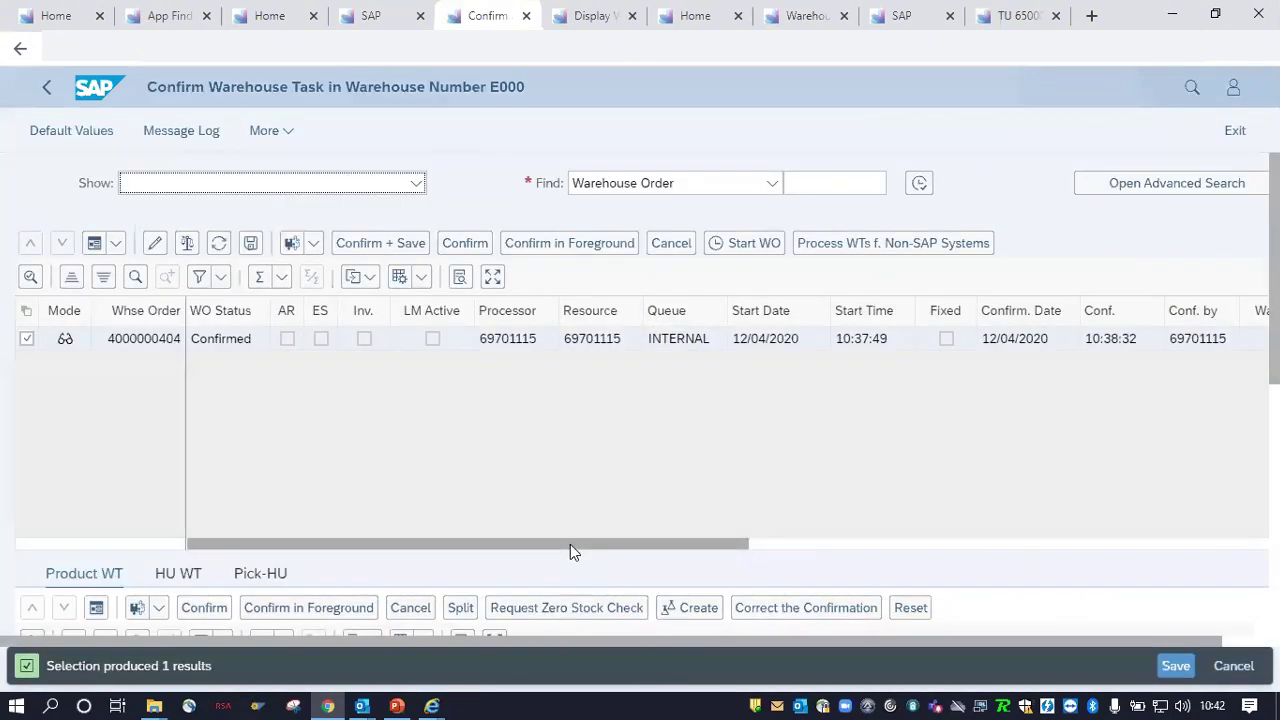
pyautogui.moveTo(570, 544); pyautogui.dragTo(502, 579)
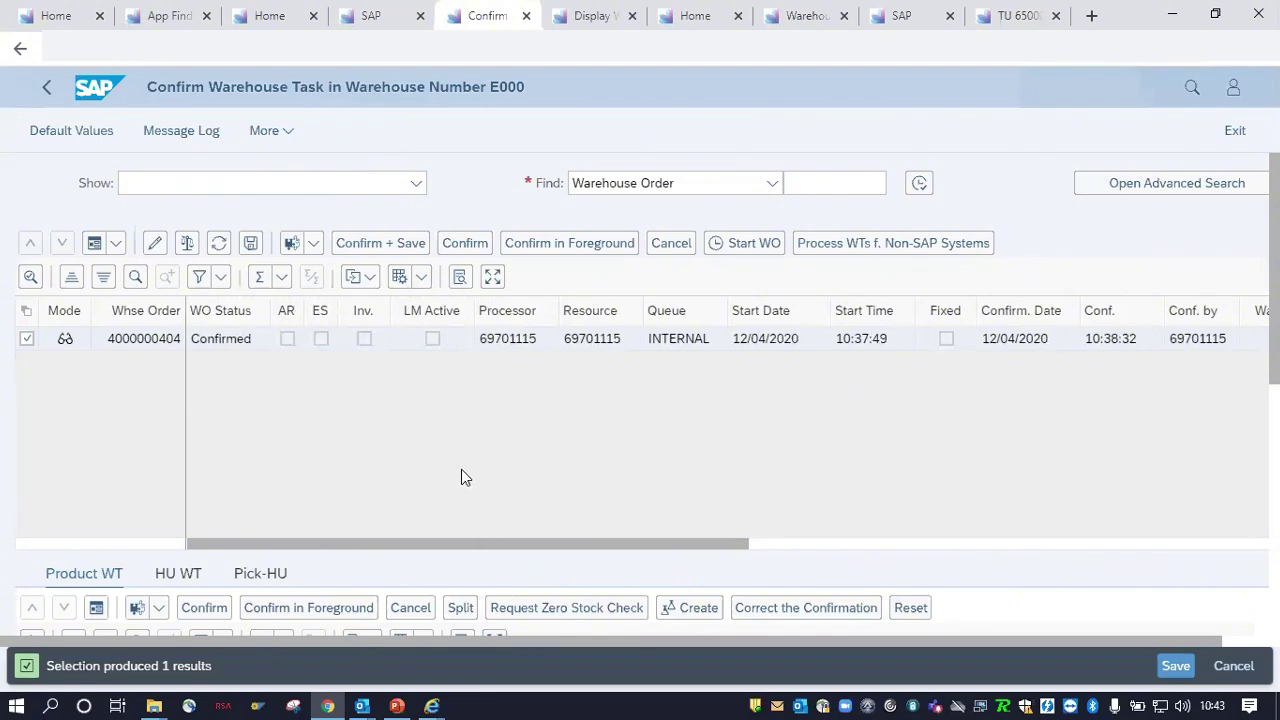
pyautogui.scroll(-3, 466, 477)
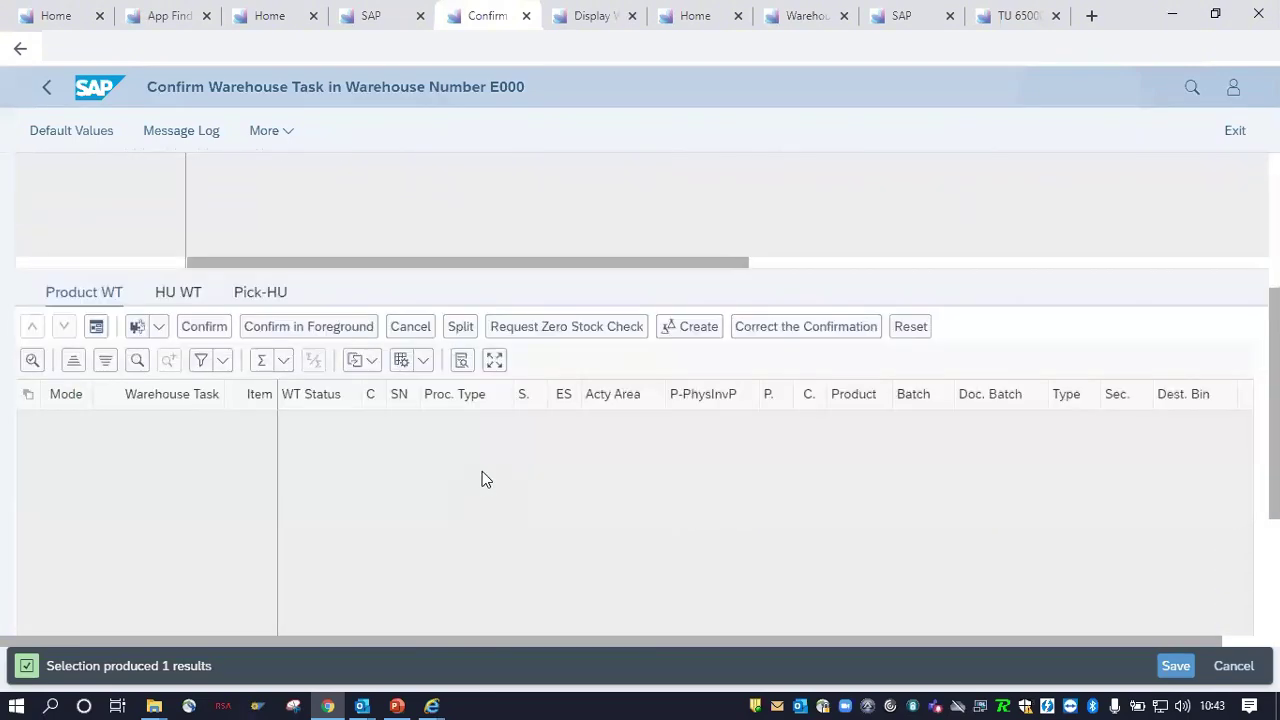
pyautogui.click(178, 296)
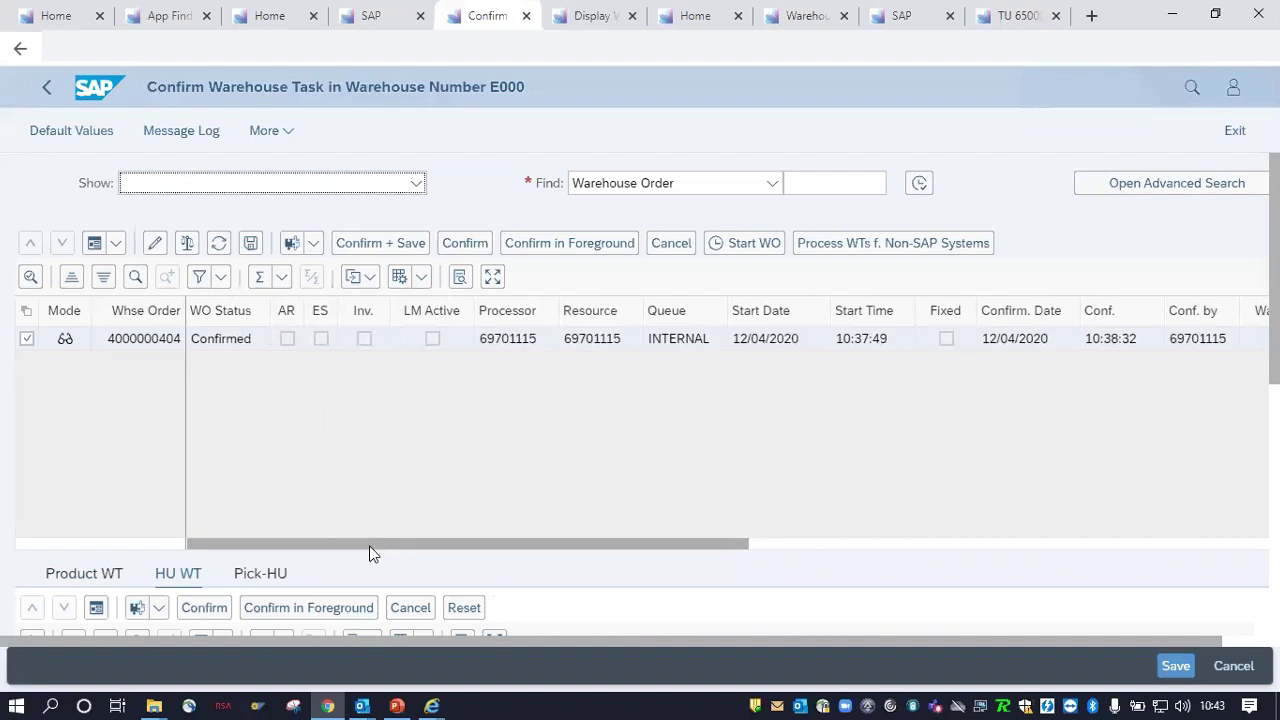
# Step: Examine the order's two HU warehouse task items for status, source and destination bins, resource and confirmation details
pyautogui.scroll(-2, 1037, 503)
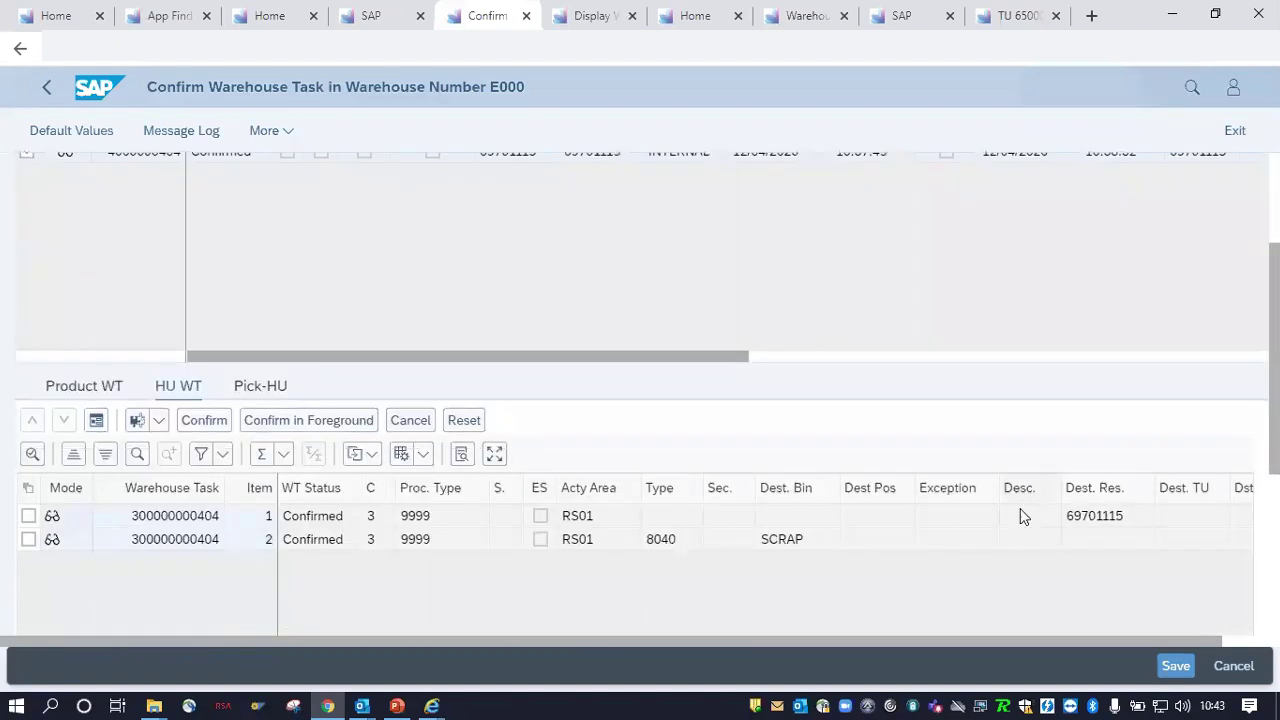
pyautogui.scroll(-1, 988, 560)
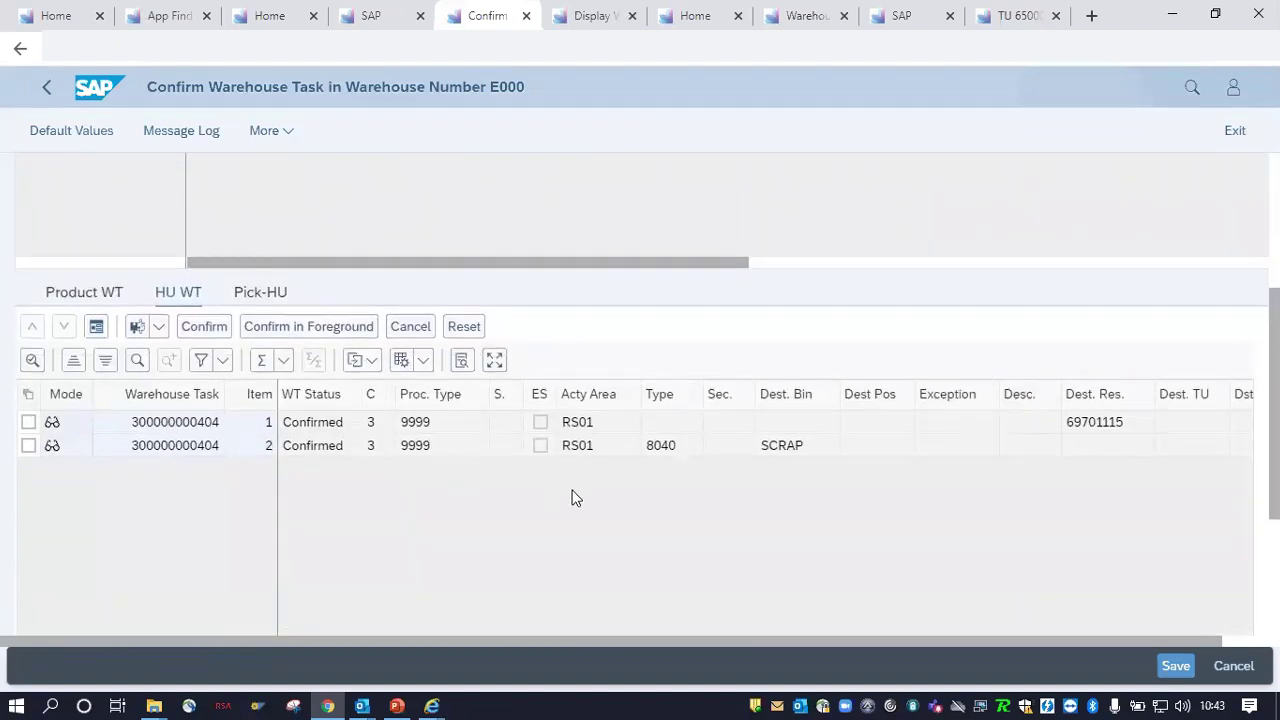
pyautogui.scroll(-1, 608, 510)
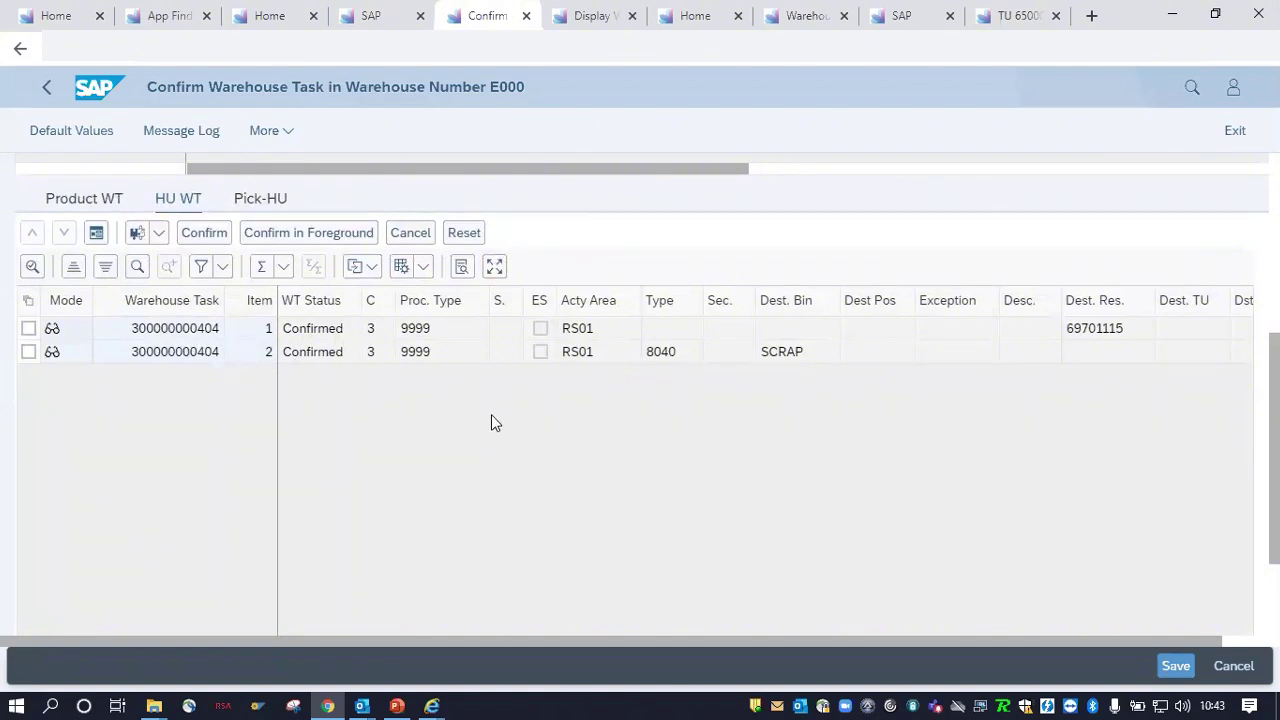
pyautogui.scroll(-1, 491, 420)
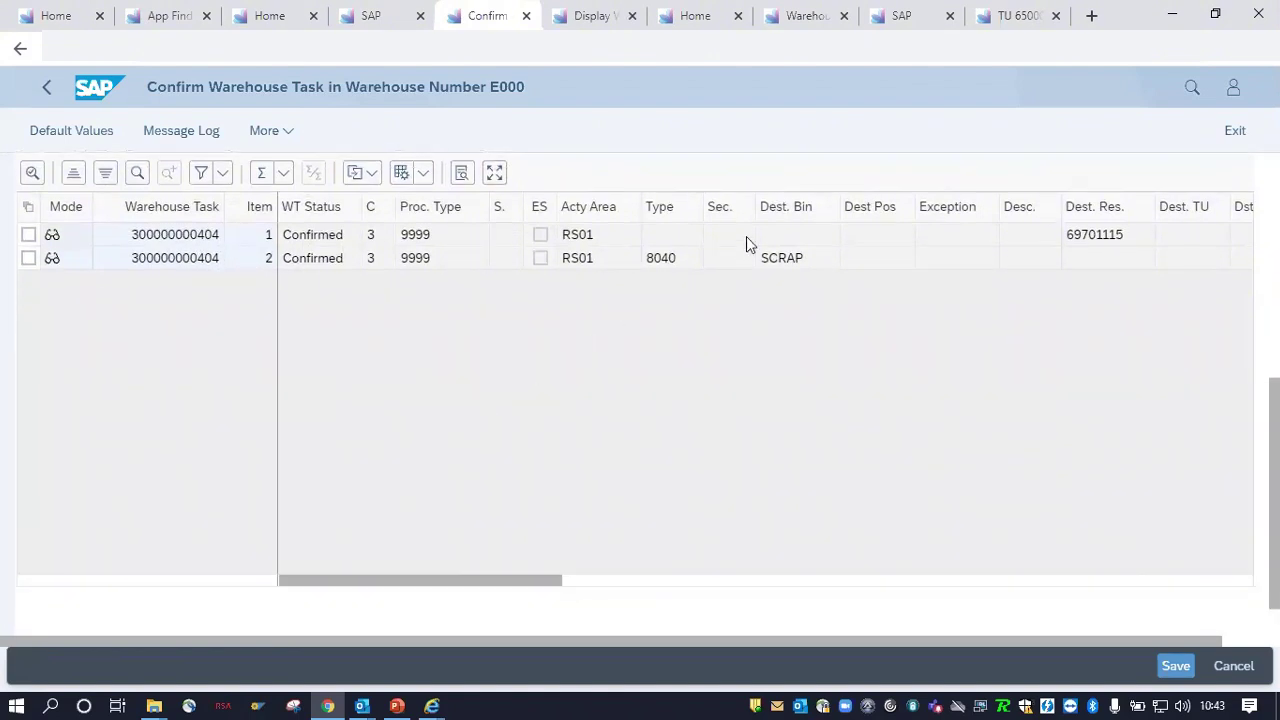
pyautogui.moveTo(502, 578); pyautogui.dragTo(665, 580)
pyautogui.click(457, 582)
pyautogui.moveTo(455, 587); pyautogui.dragTo(300, 589)
pyautogui.moveTo(471, 583); pyautogui.dragTo(1154, 603)
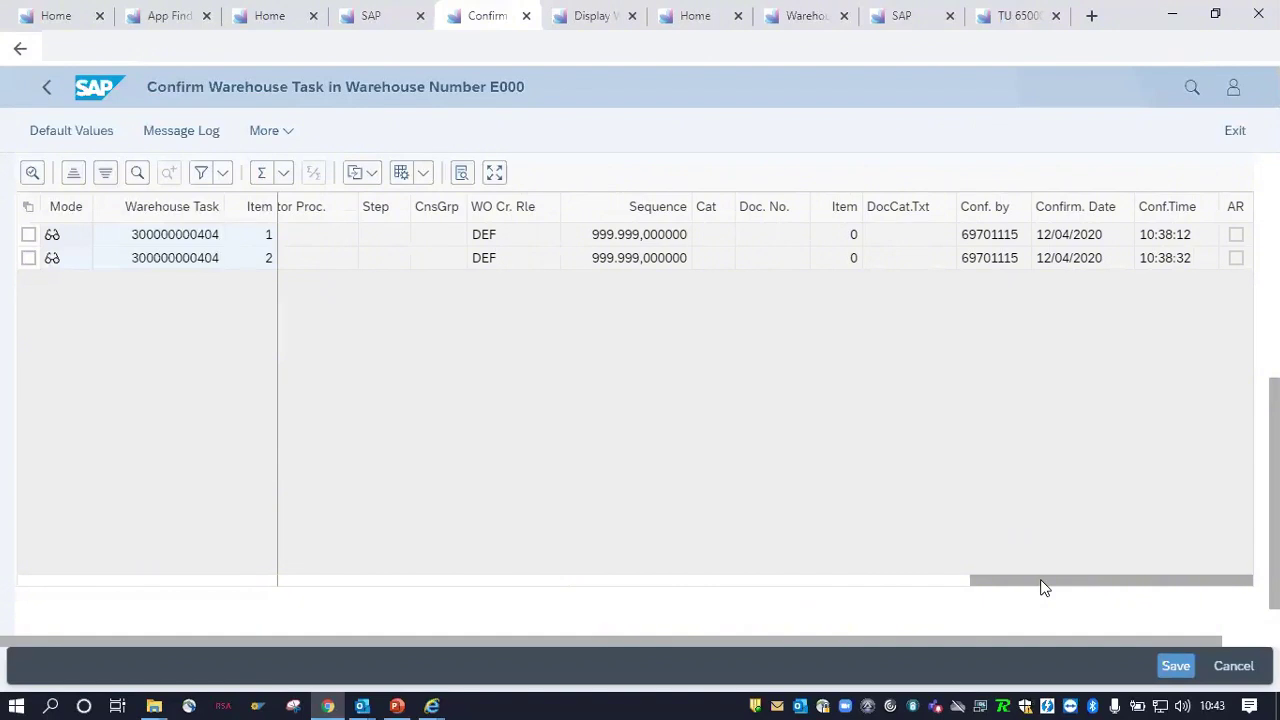
pyautogui.moveTo(1043, 586); pyautogui.dragTo(351, 617)
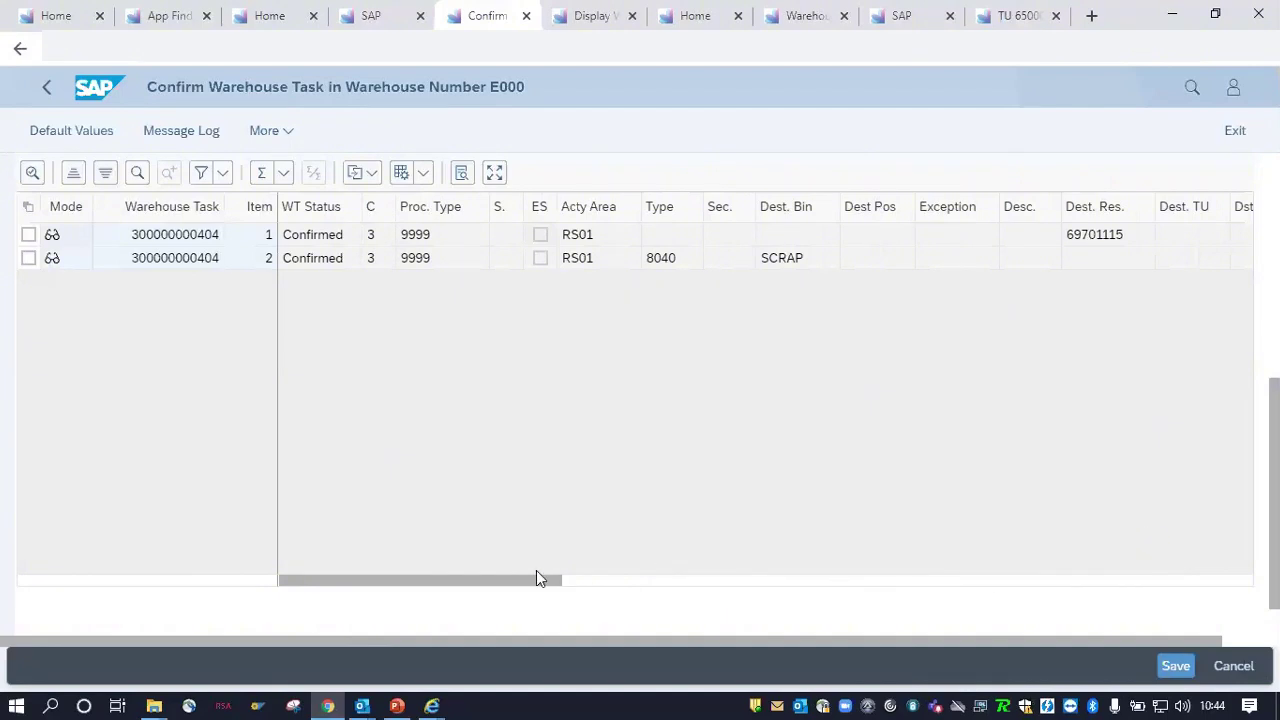
pyautogui.moveTo(489, 579); pyautogui.dragTo(604, 592)
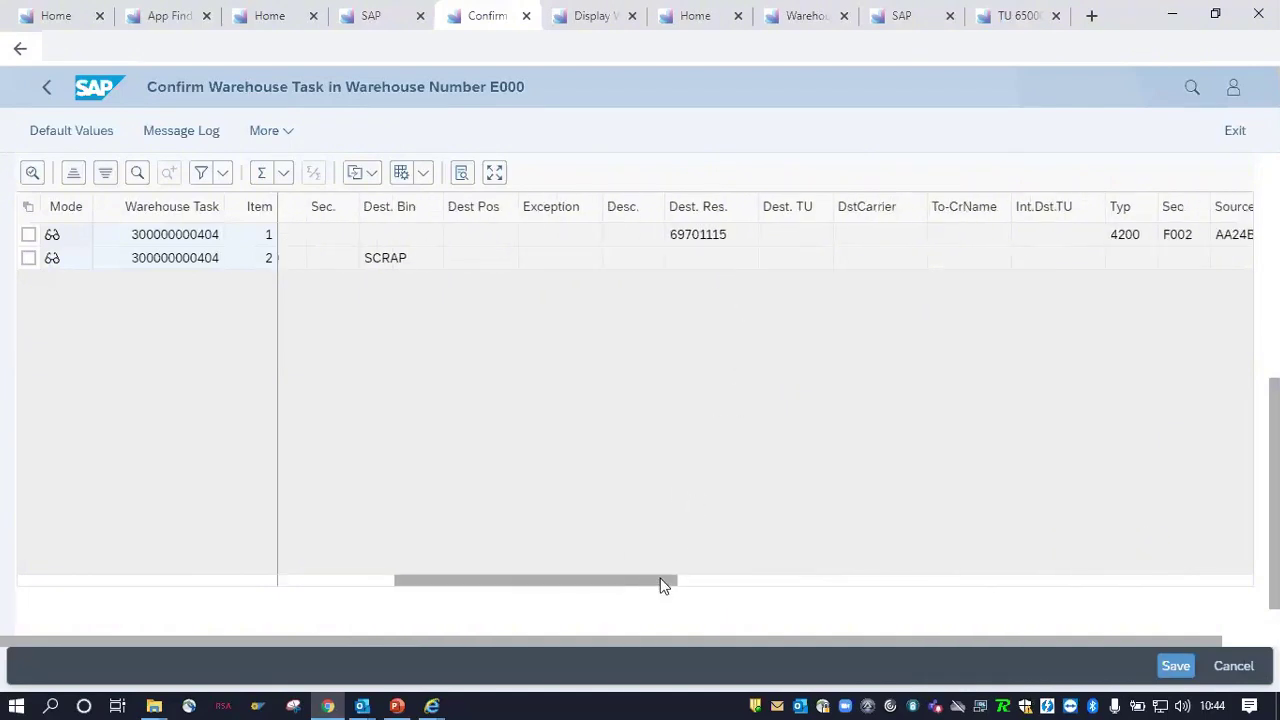
pyautogui.moveTo(663, 580); pyautogui.dragTo(486, 586)
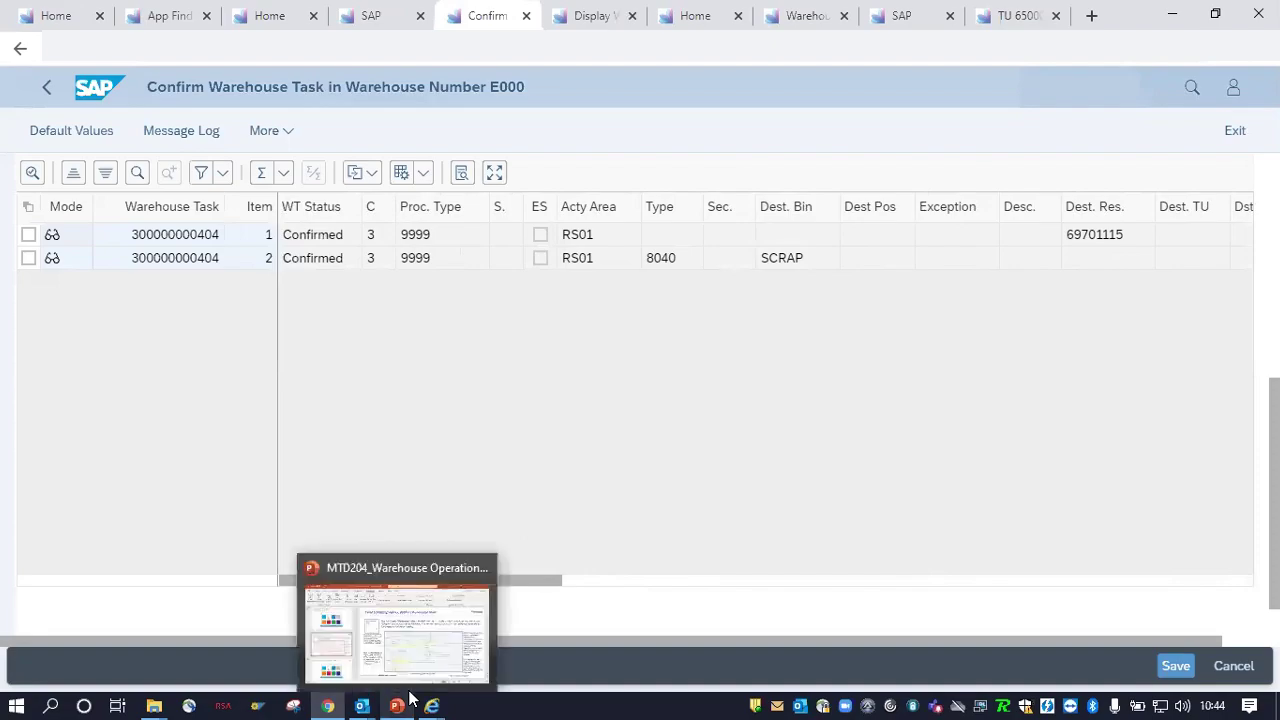
# Step: Switch to the PowerPoint slide show and advance to the slide EWM Scrapping: Scrap Product
pyautogui.click(409, 698)
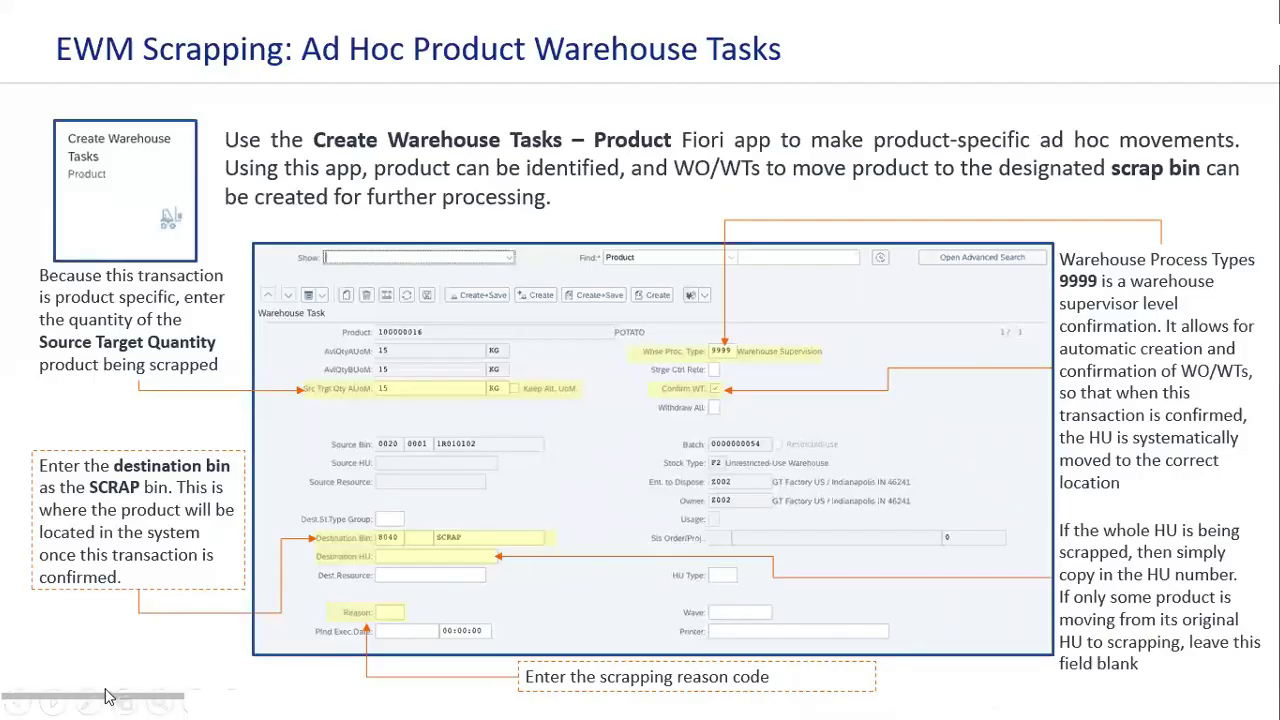
pyautogui.click(55, 700)
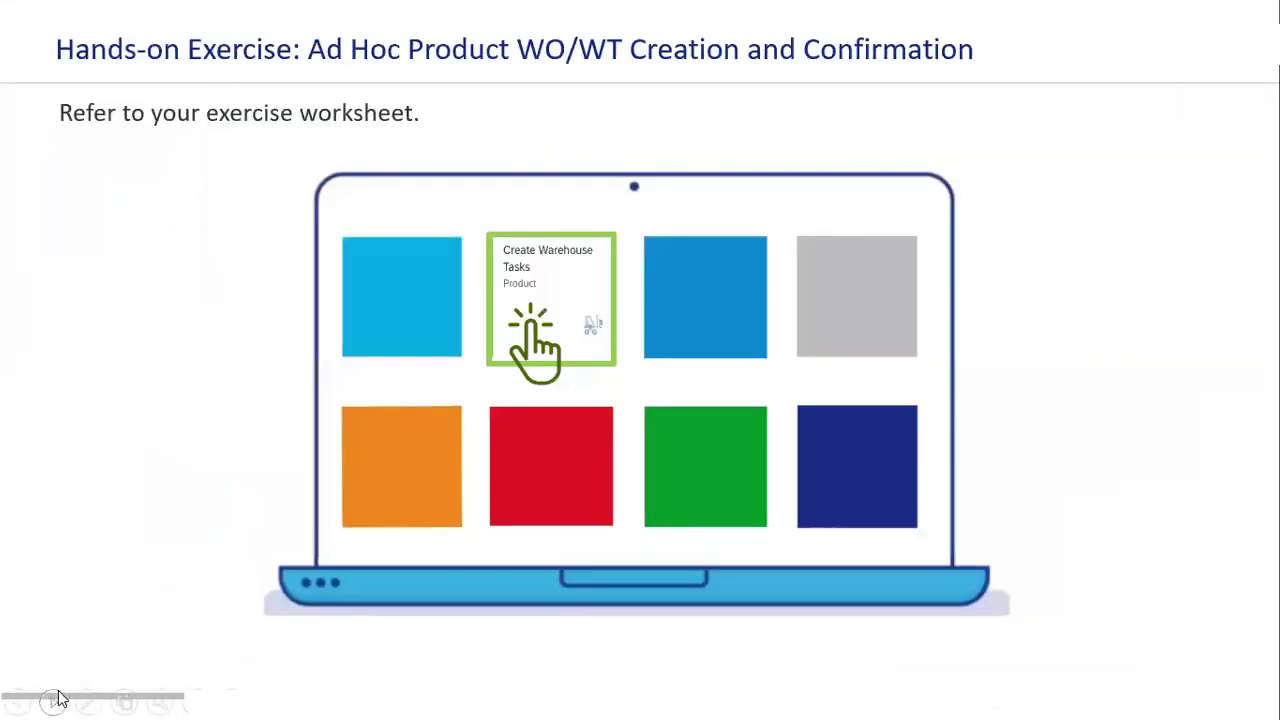
pyautogui.click(55, 700)
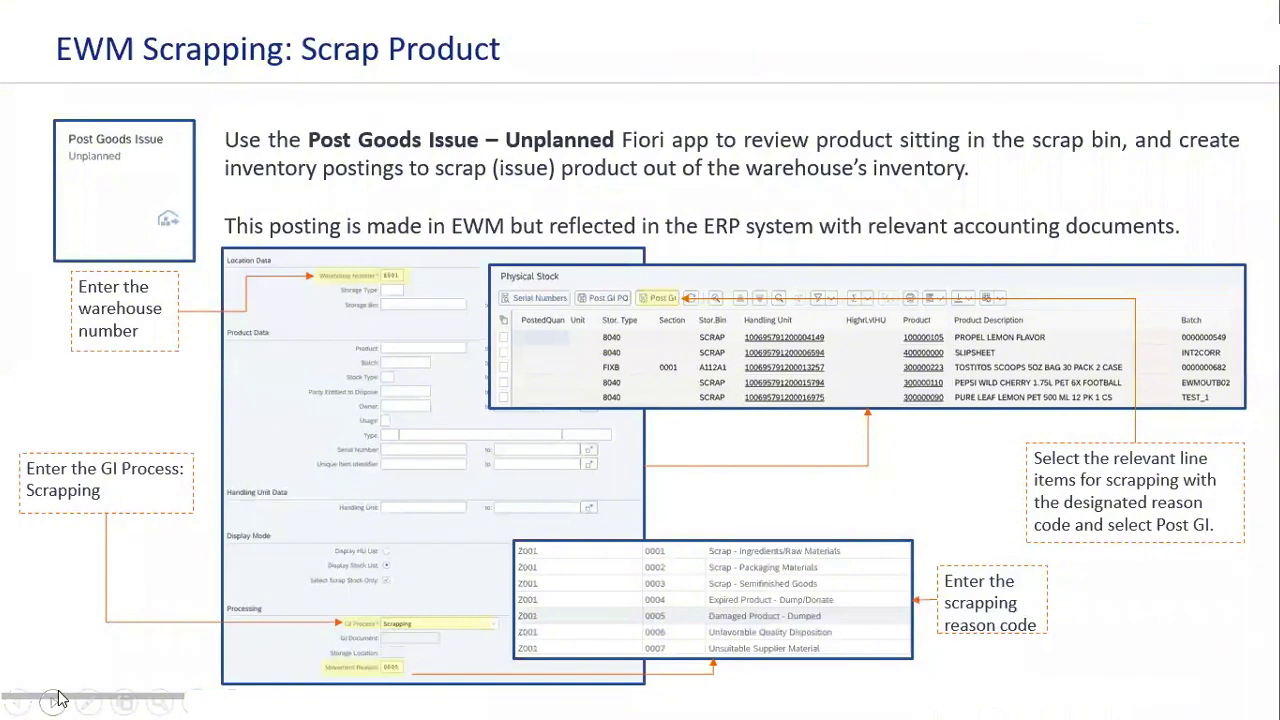